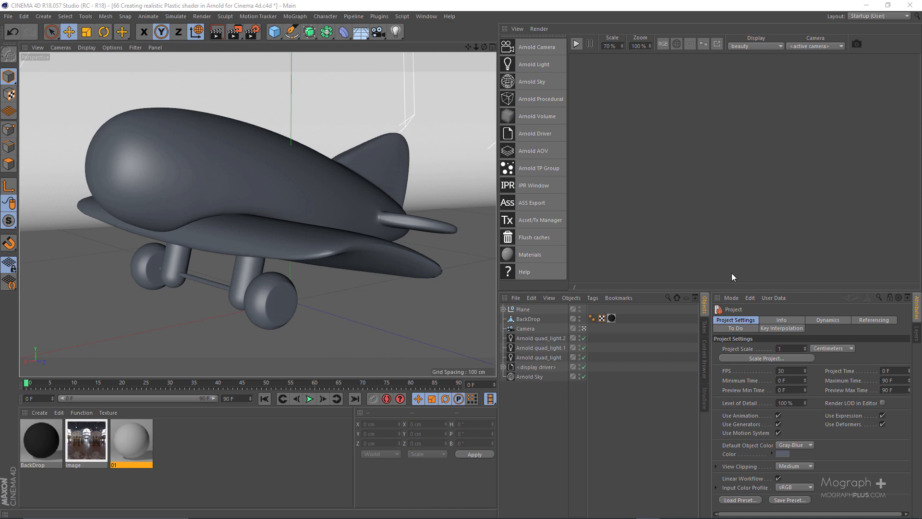
Switch to Photos and browse the plastic toy reference images from the duck in 01.jpg to the ride-on car in 1221684_Pink_Purple.jpg.
key(alt+Tab)
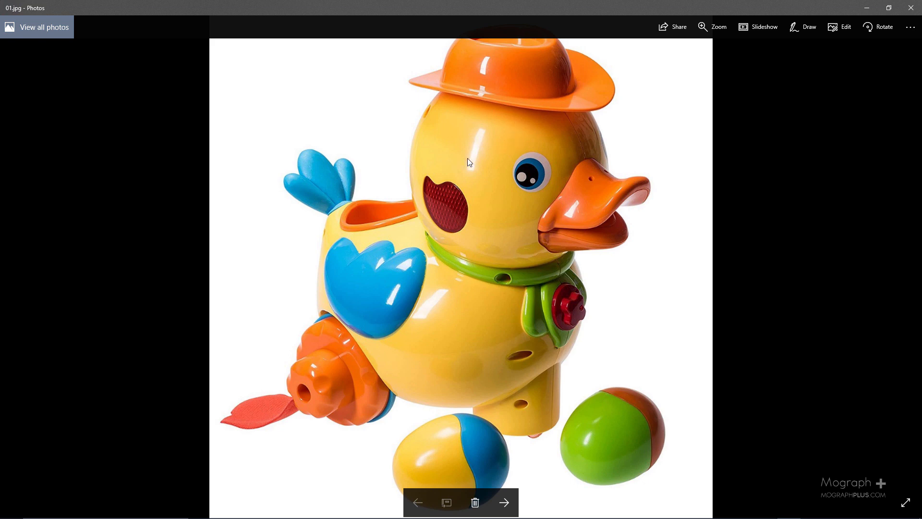
scroll(467, 158, up, 2)
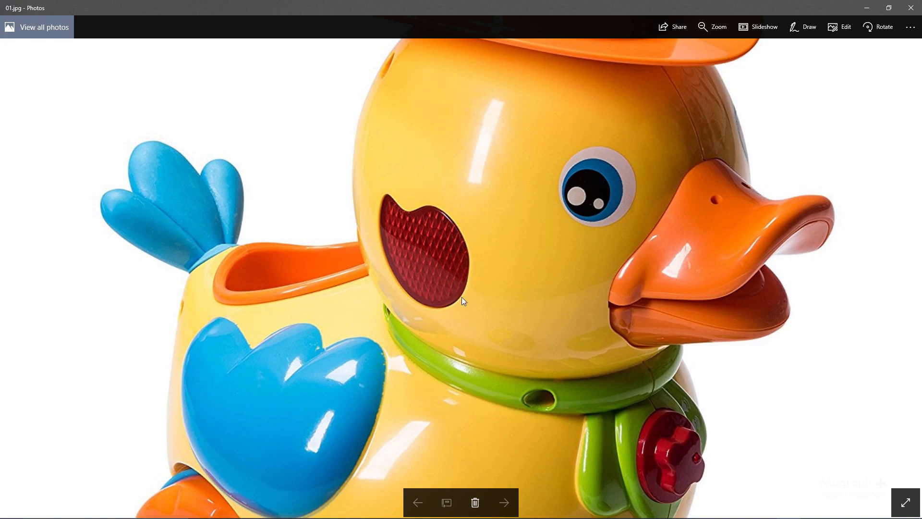
scroll(509, 138, down, 3)
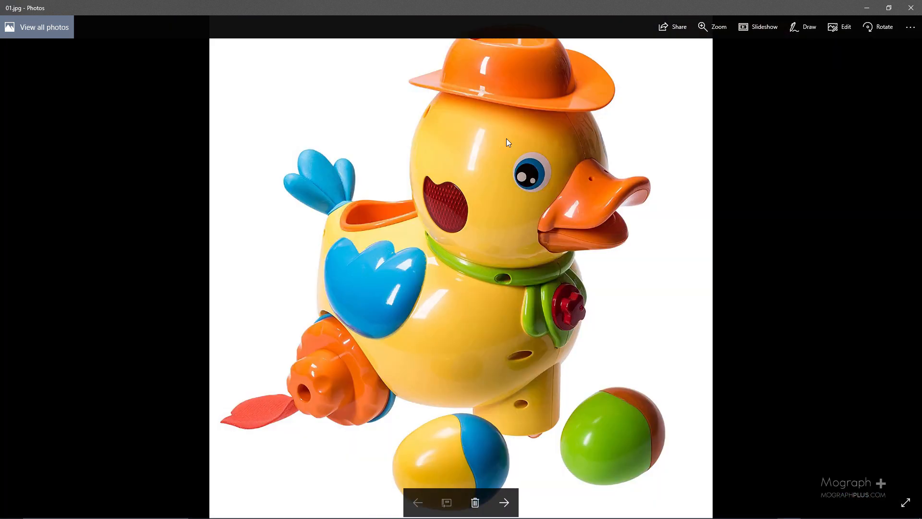
key(Right)
key(Right)
key(Right)
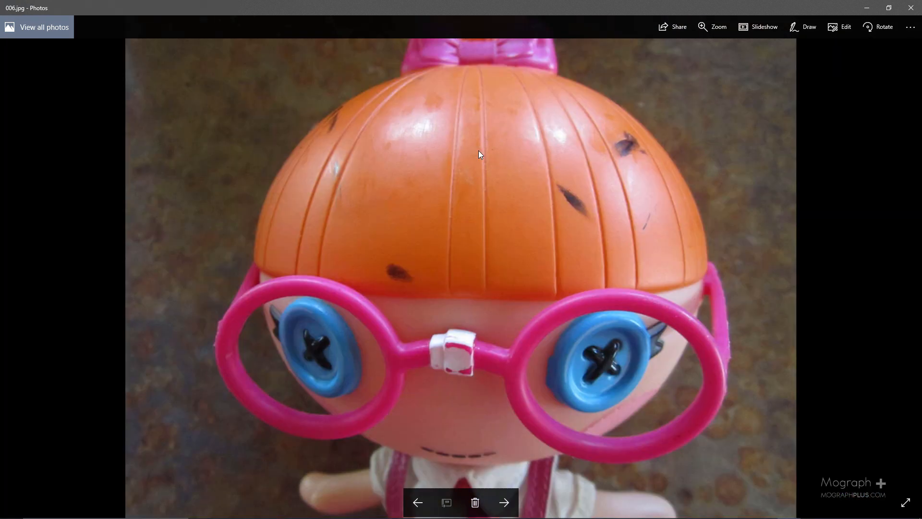
key(Right)
key(Right)
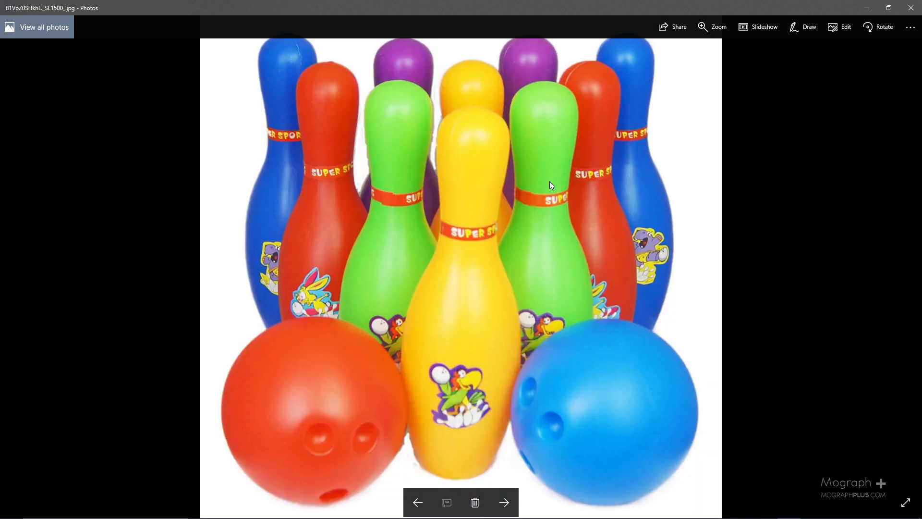
key(Right)
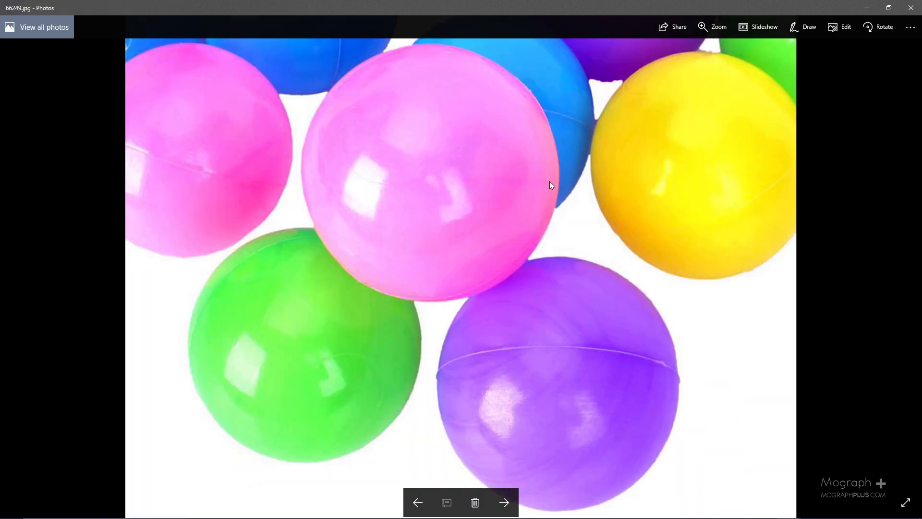
key(Right)
key(Right)
key(Right)
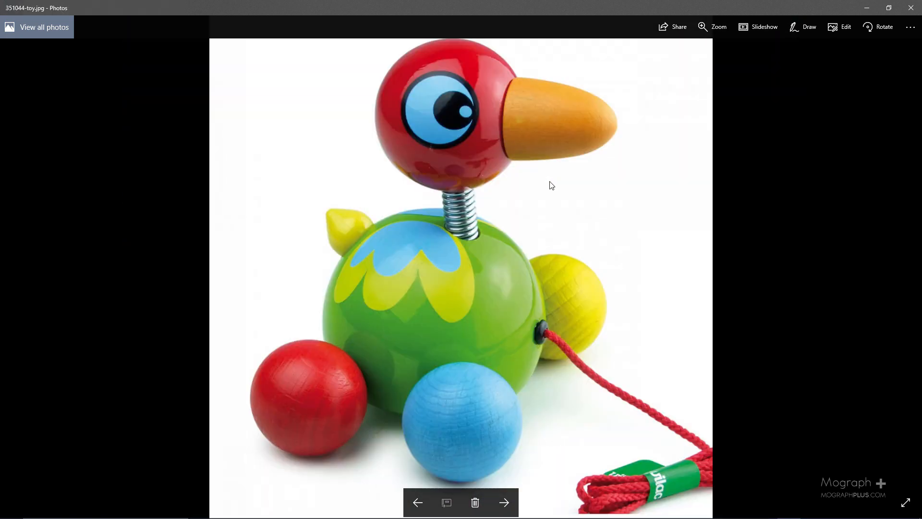
key(Right)
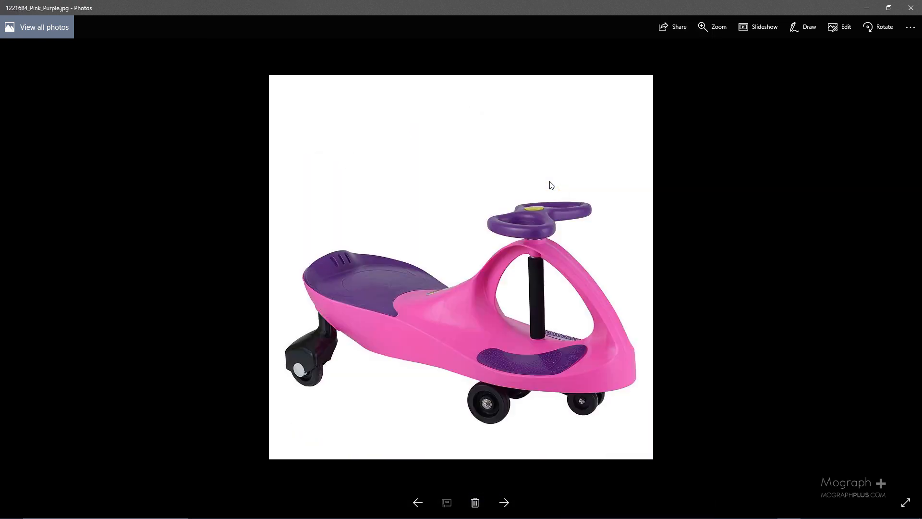
Browse back through the reference images to the yellow toy duck in 01.jpg.
key(Left)
key(Left)
key(Left)
key(Left)
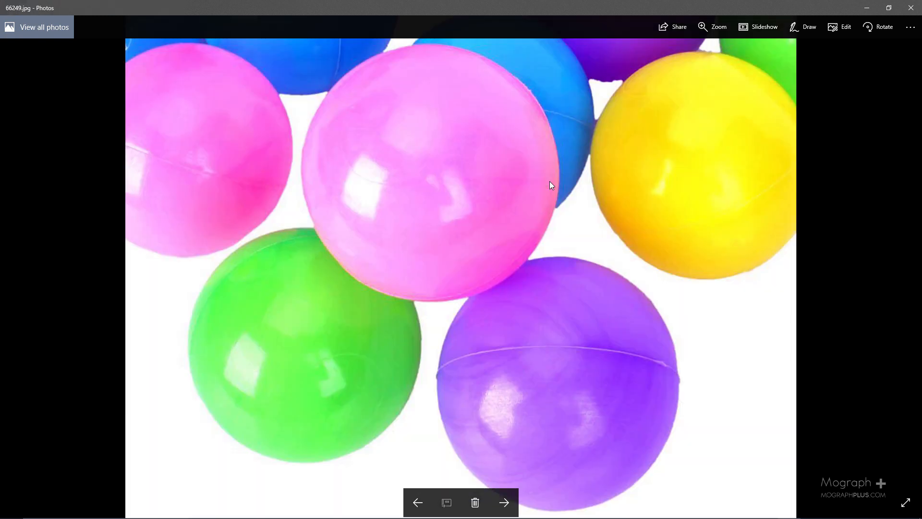
key(Left)
key(Left)
key(Left)
key(Left)
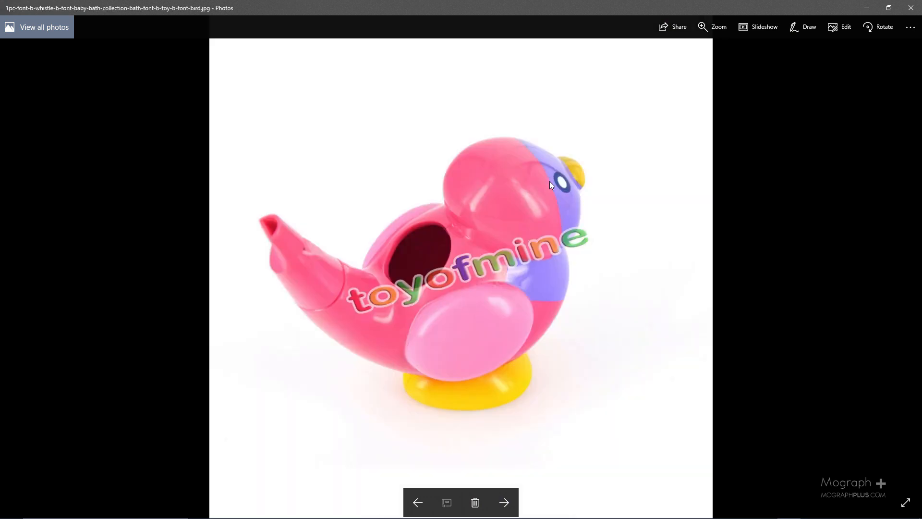
key(Left)
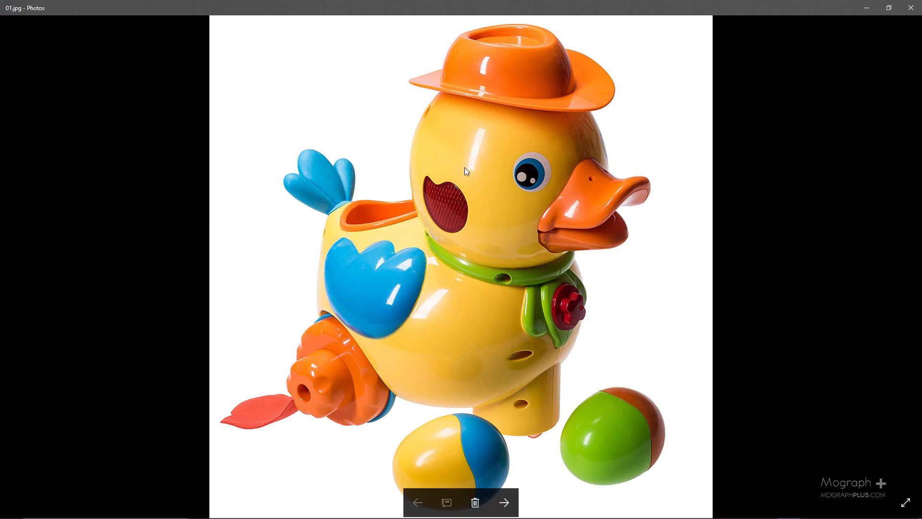
Examine the sharp highlight and the soft glow around it on the yellow duck's head up close.
scroll(466, 166, up, 2)
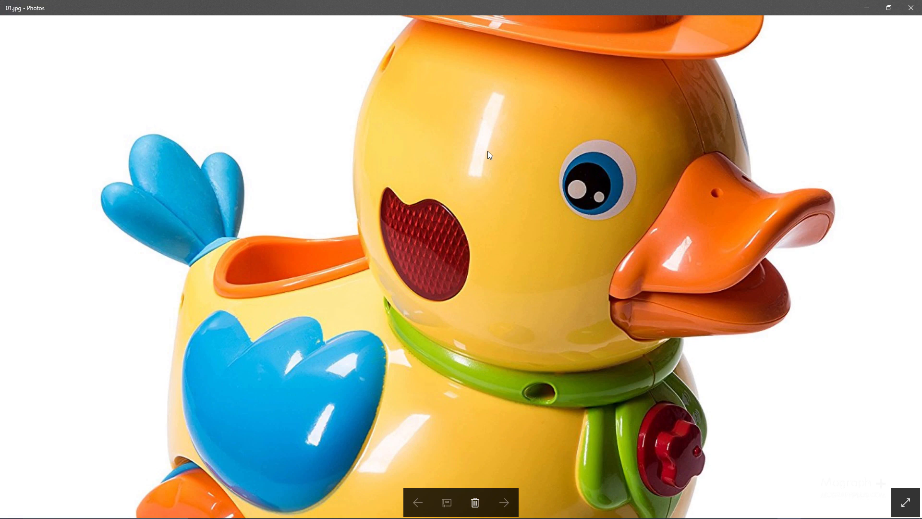
drag(487, 104, 486, 183)
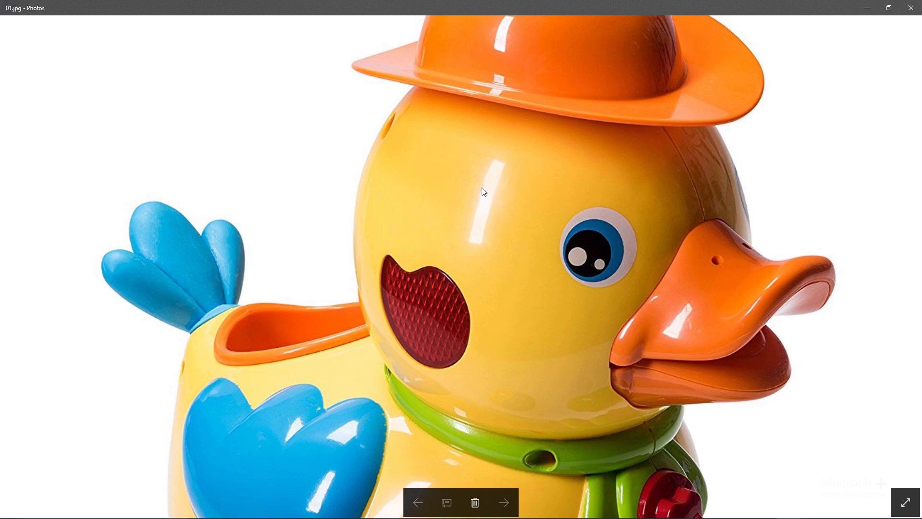
scroll(485, 188, up, 3)
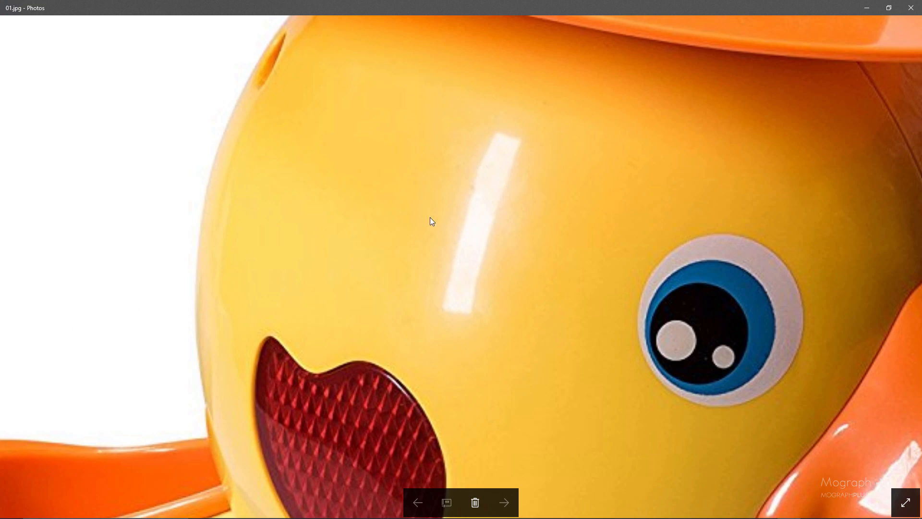
drag(489, 215, 494, 135)
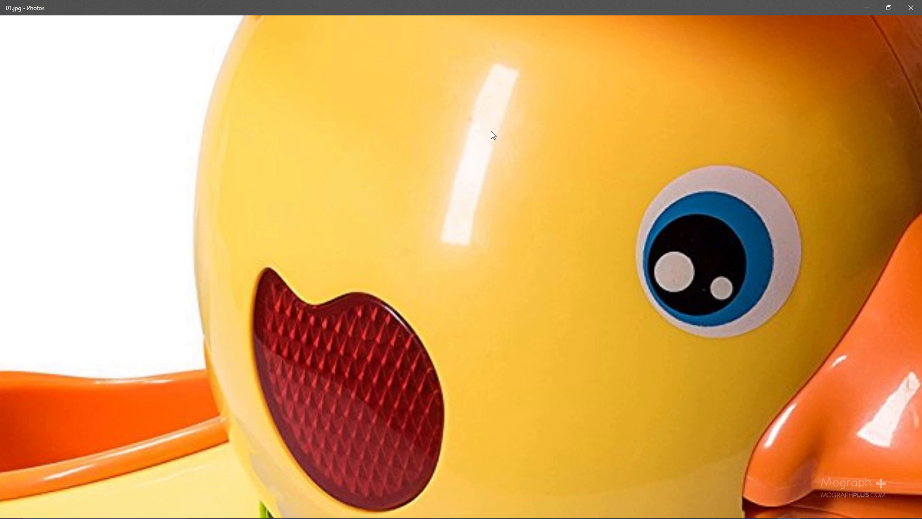
drag(531, 191, 488, 101)
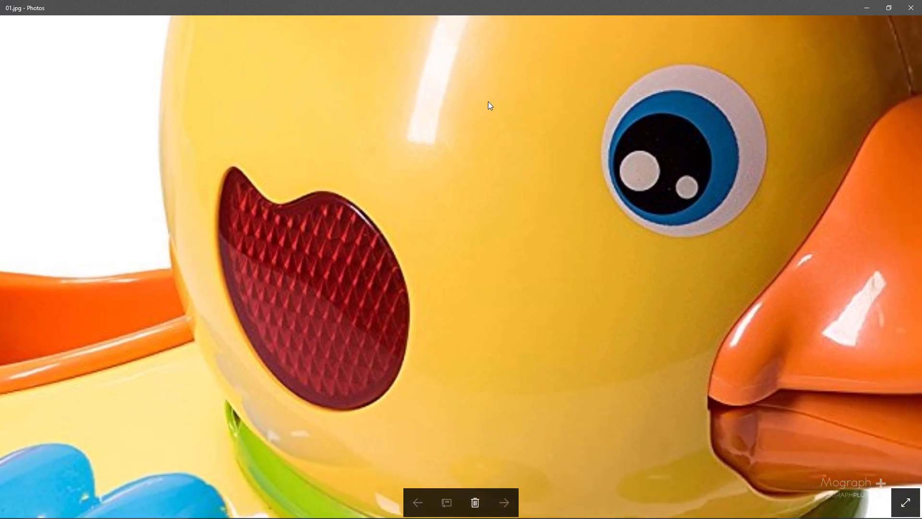
scroll(488, 106, down, 3)
scroll(486, 189, down, 2)
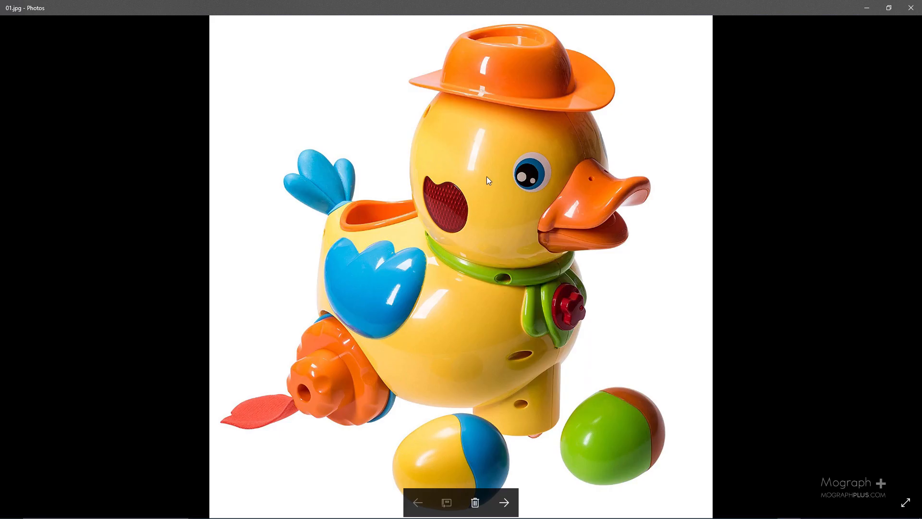
Compare the reflections across the duck's head, hat and beak.
scroll(485, 180, up, 2)
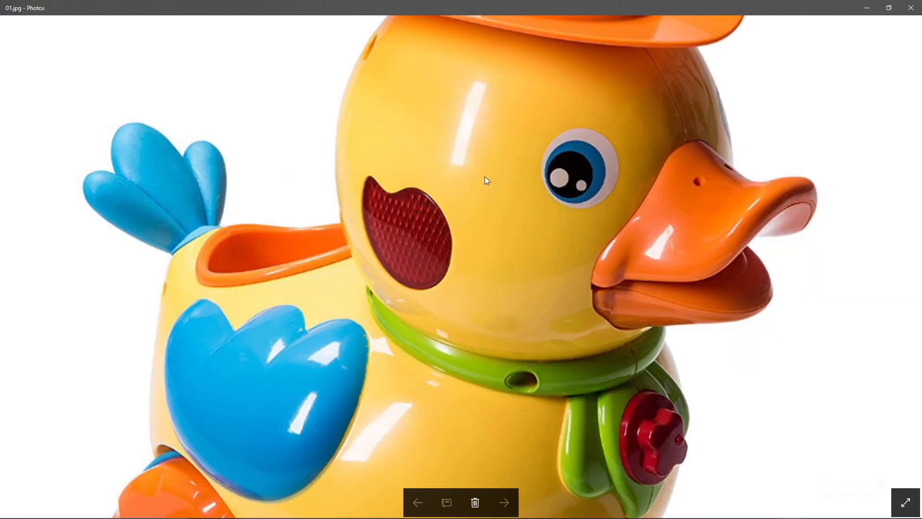
drag(456, 132, 457, 177)
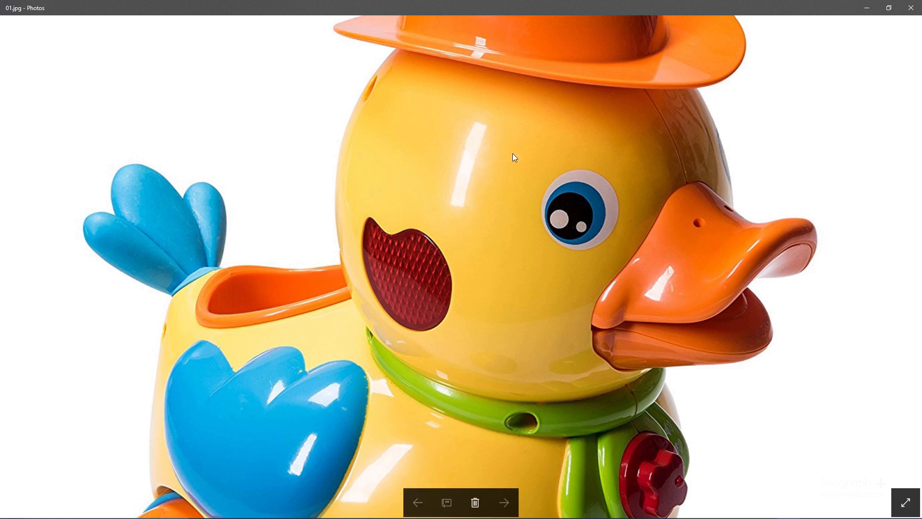
drag(489, 257, 491, 228)
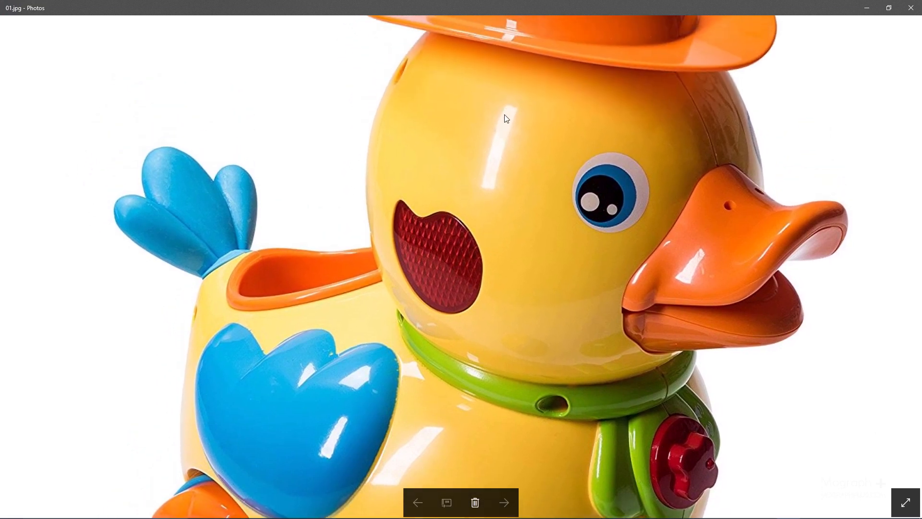
drag(474, 223, 494, 72)
double_click(433, 362)
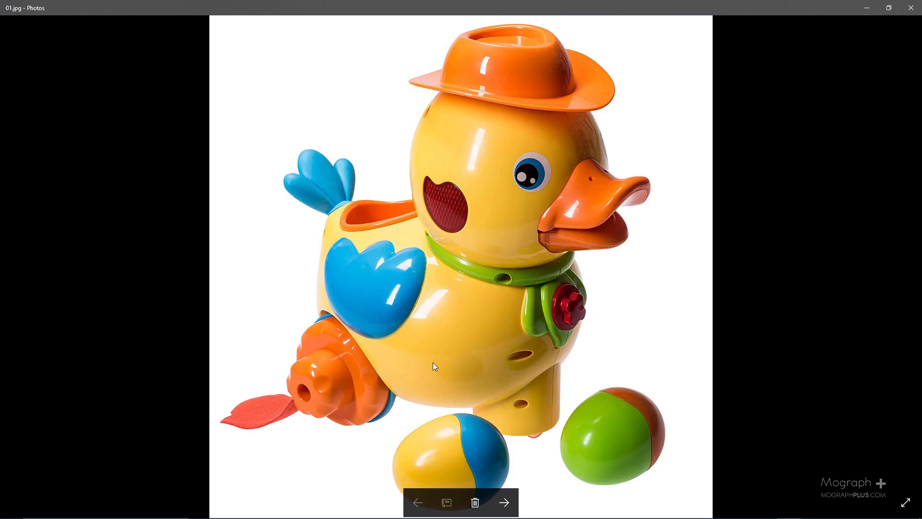
Examine the highlights and reflections on the duck's blue wing, yellow body and green collar up close.
double_click(417, 333)
ctrl+scroll(432, 290, up, 3)
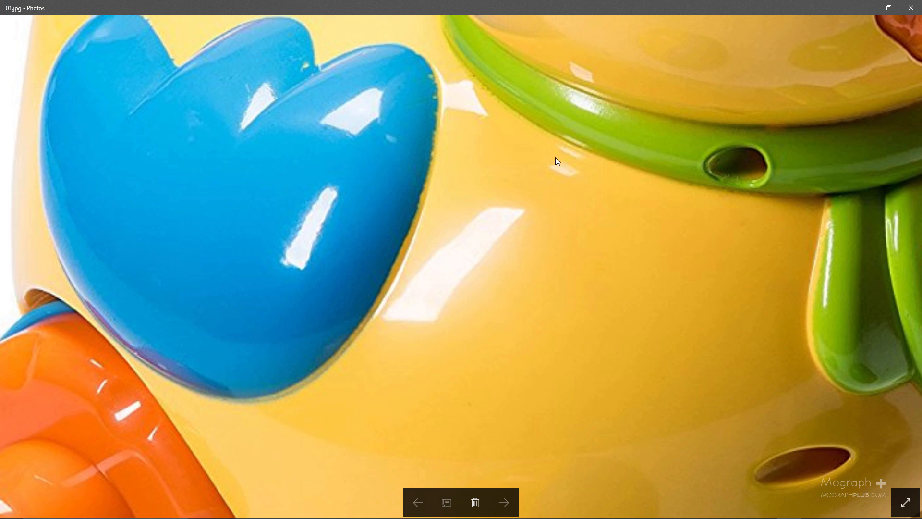
drag(514, 111, 443, 185)
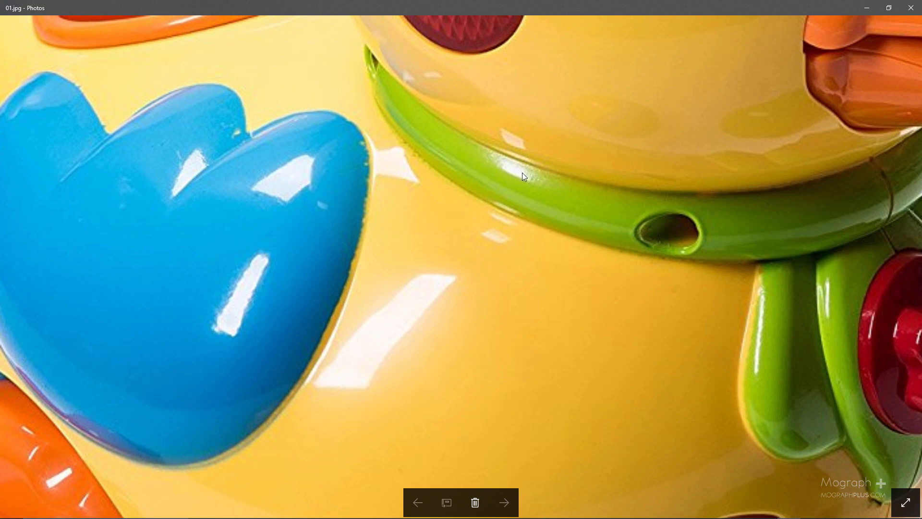
drag(414, 179, 538, 176)
drag(373, 258, 376, 193)
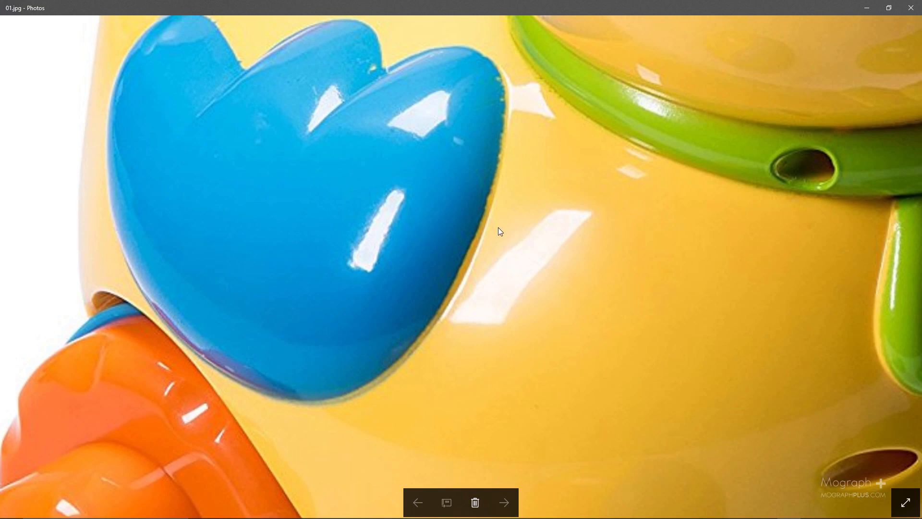
scroll(504, 224, down, 5)
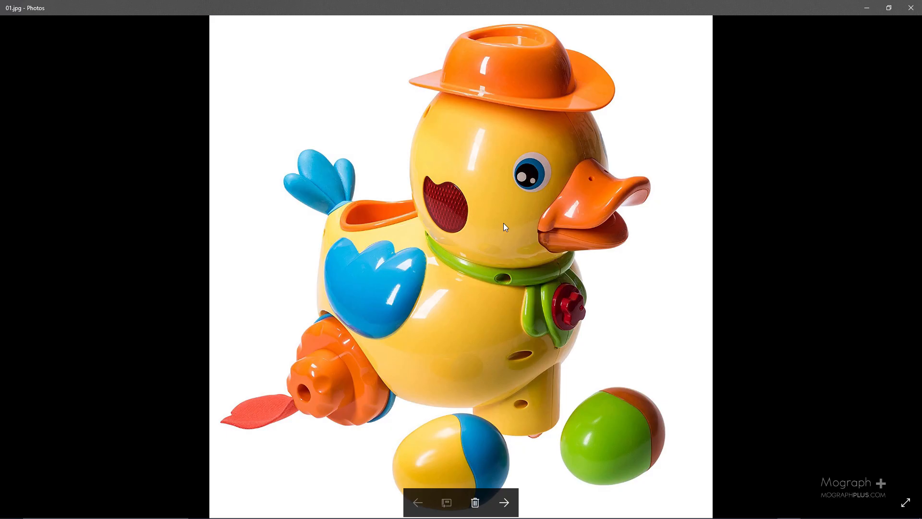
Open the pink whistle bird image and examine the reflections on its head and body.
key(Right)
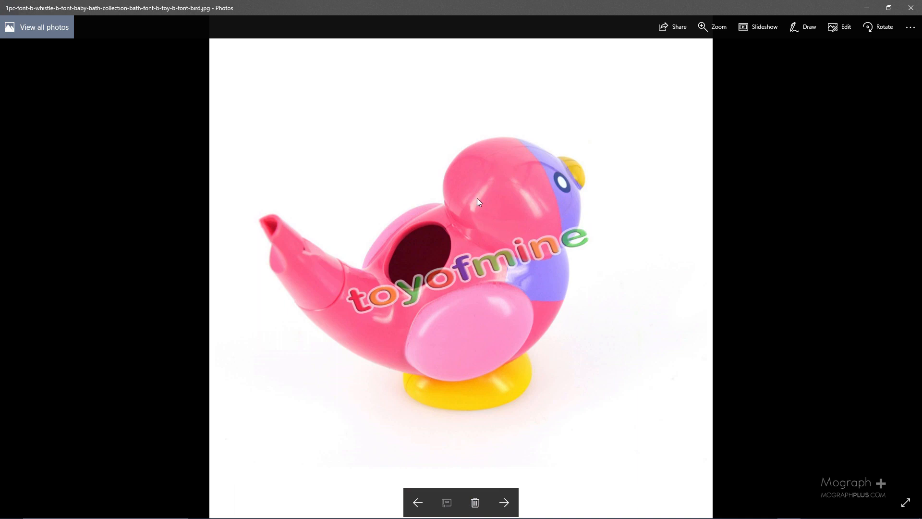
scroll(490, 201, up, 3)
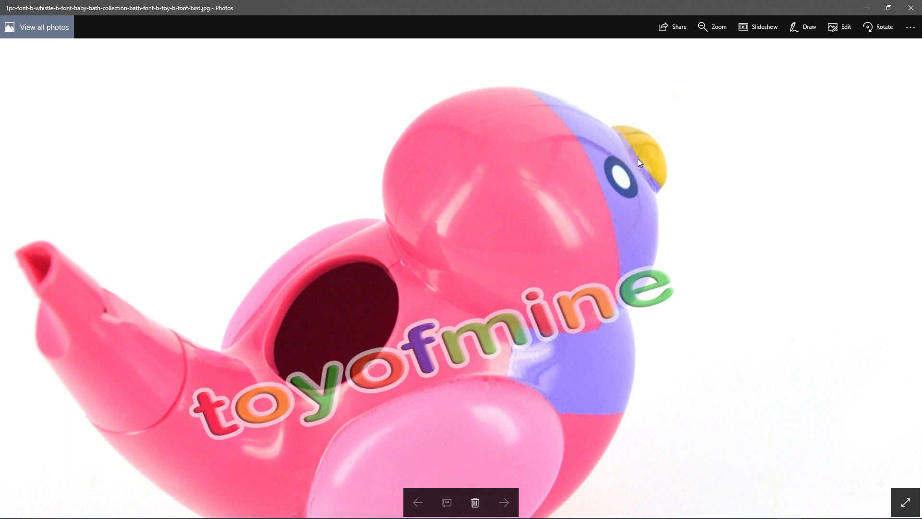
double_click(498, 142)
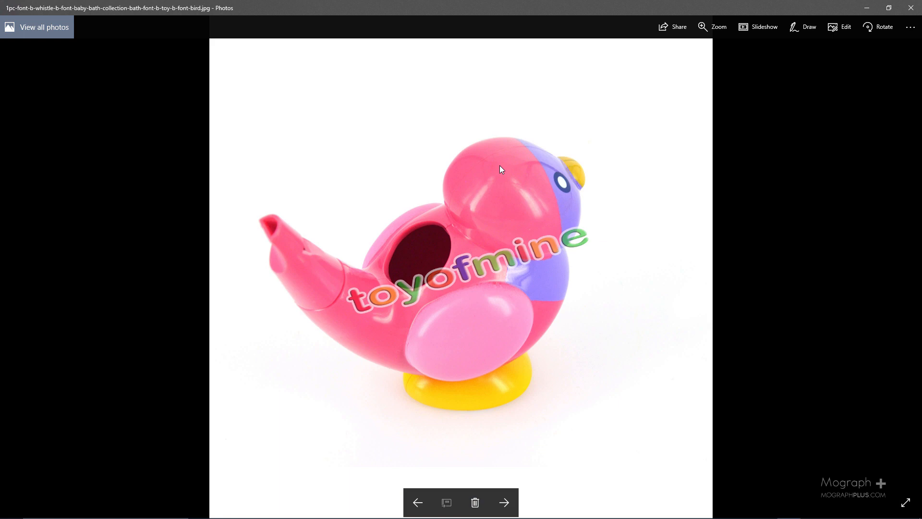
Browse forward to the pull-along bird in 351044-toy.jpg and examine the reflections on its glossy red head up close.
key(Right)
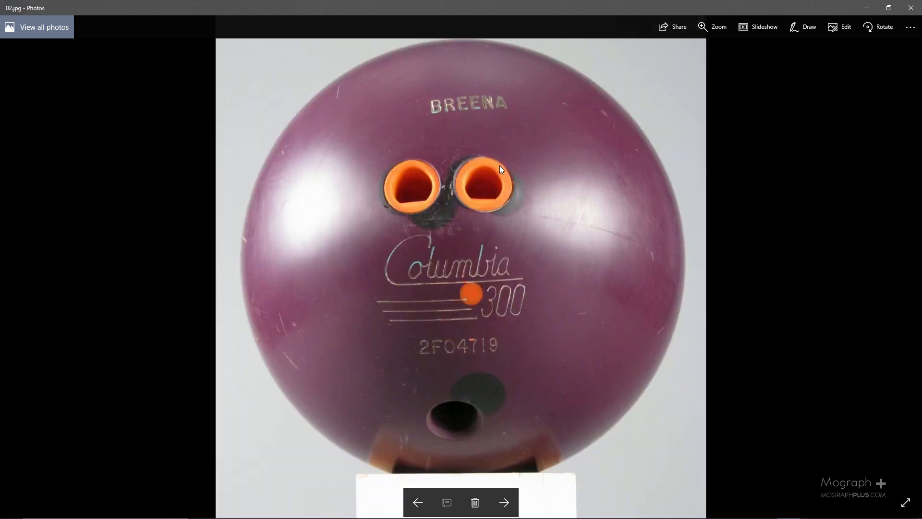
key(Right)
key(Right)
key(Right)
key(Right)
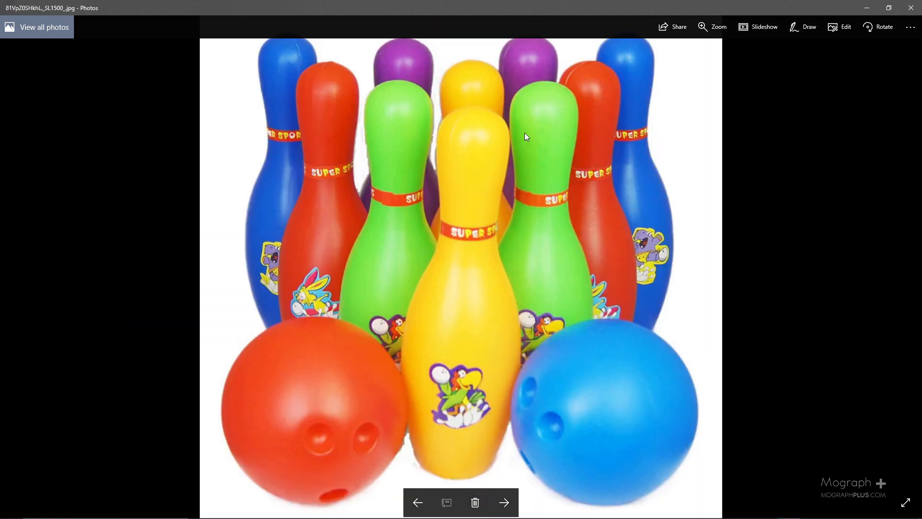
key(Right)
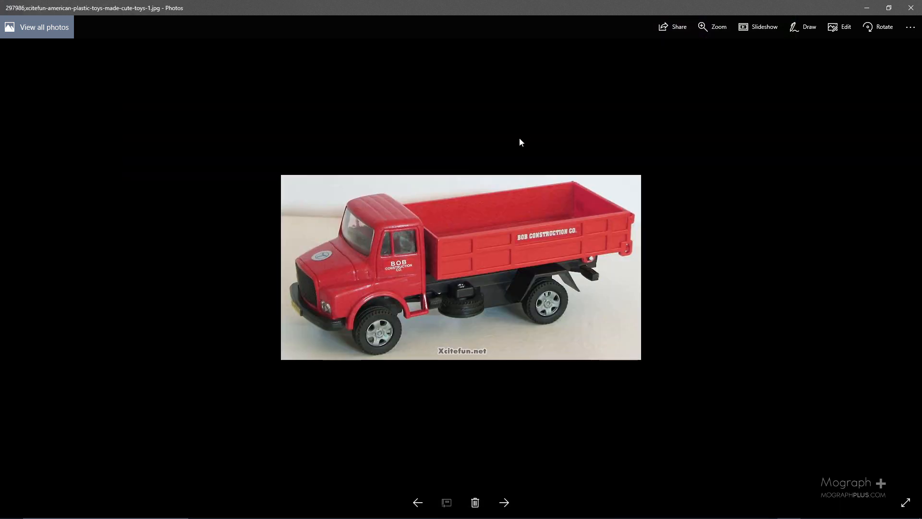
key(Right)
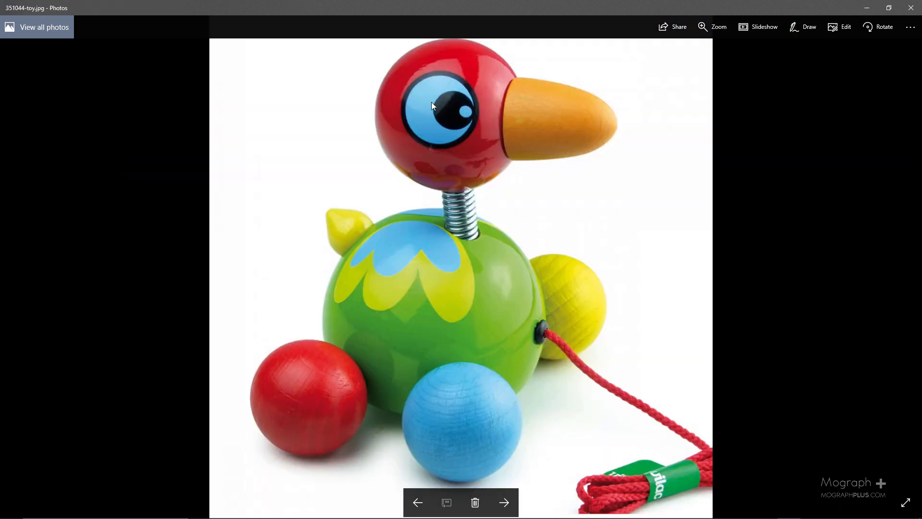
ctrl+scroll(428, 85, up, 2)
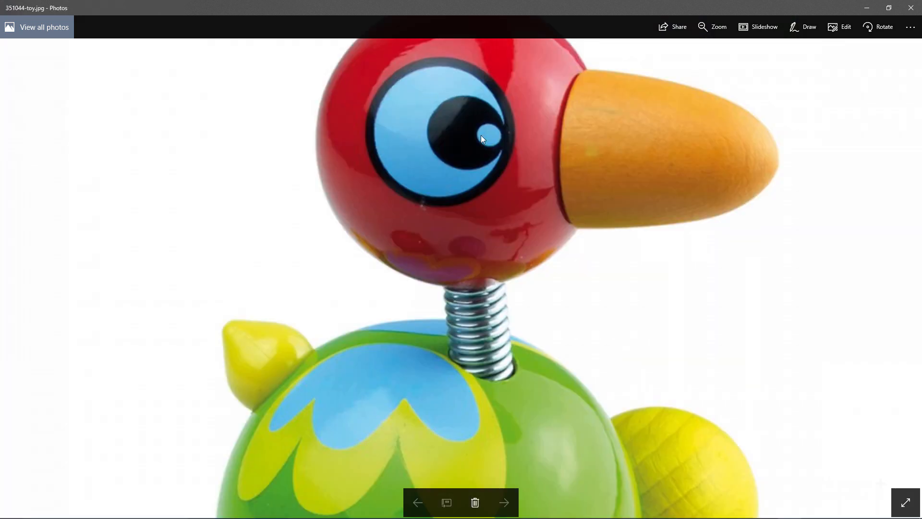
ctrl+scroll(481, 135, up, 1)
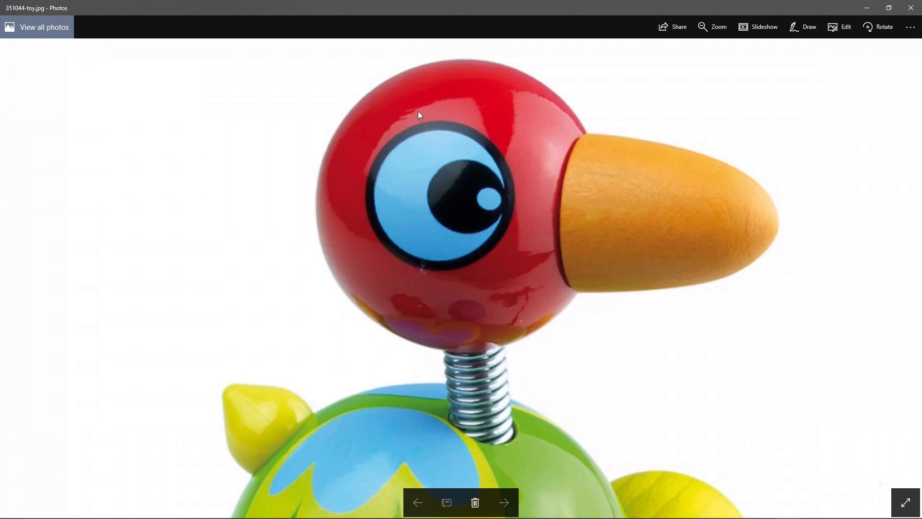
ctrl+scroll(418, 111, up, 2)
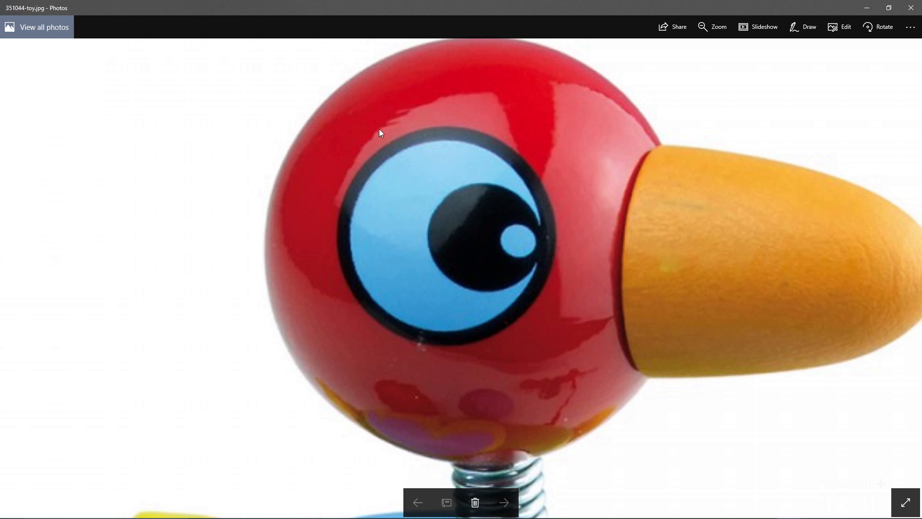
Examine the reflections on the pull-along bird's green body, its blue and yellow pattern and the underside of its head.
scroll(454, 133, down, 4)
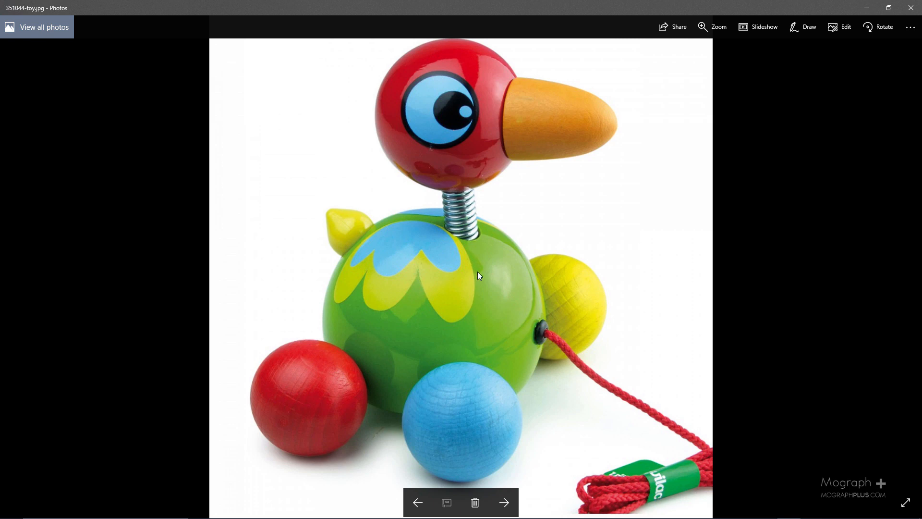
scroll(477, 272, up, 2)
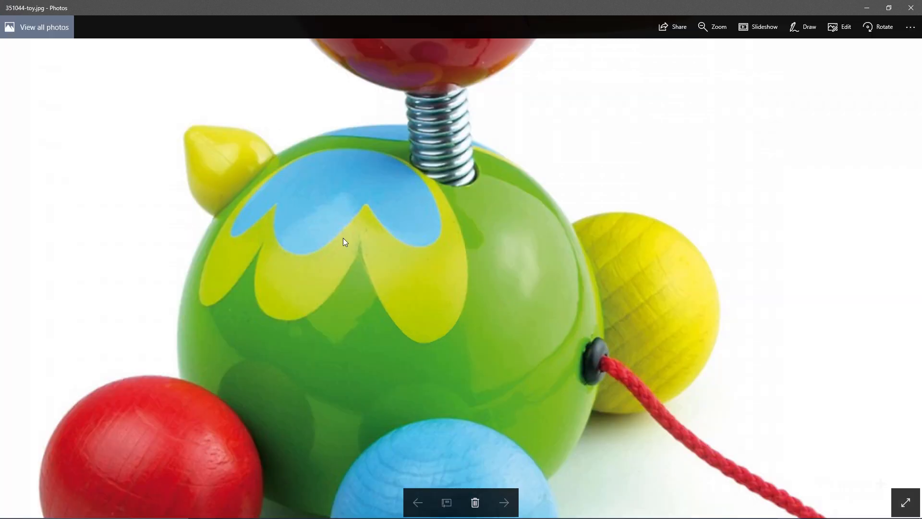
drag(426, 259, 509, 201)
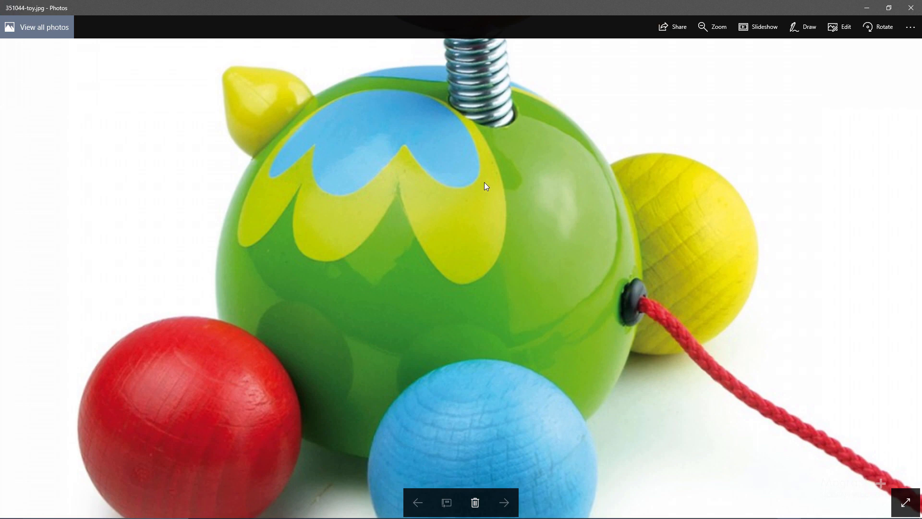
drag(434, 146, 479, 269)
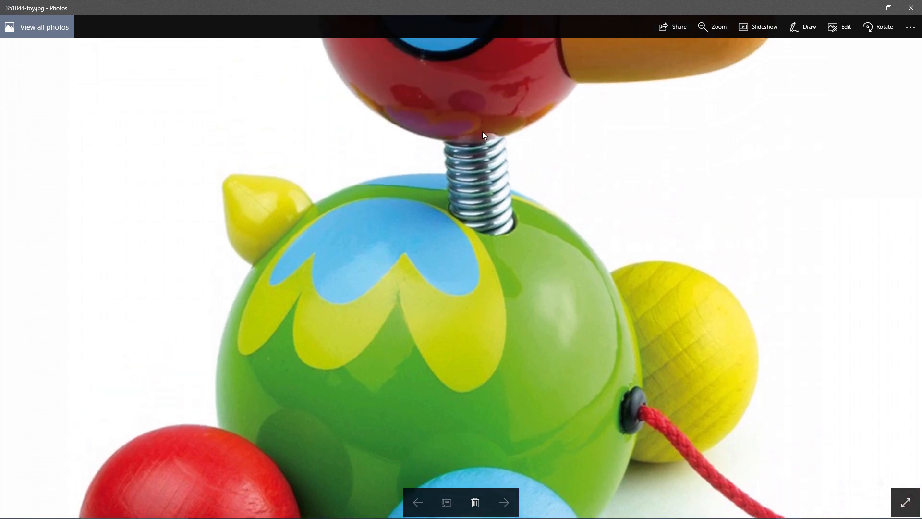
drag(483, 131, 485, 104)
double_click(450, 264)
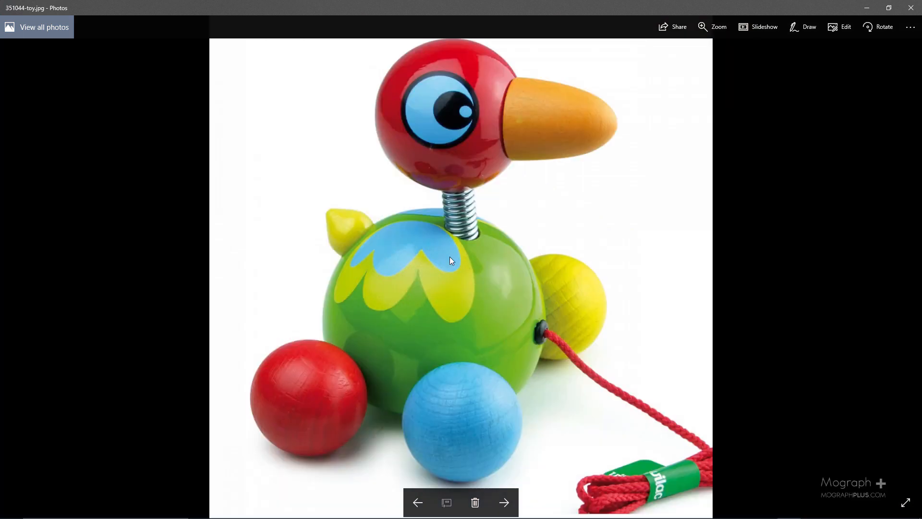
Browse forward past the pink ride-on car and the small creature figures to the blue pail, comparing their highlights.
key(Right)
key(Right)
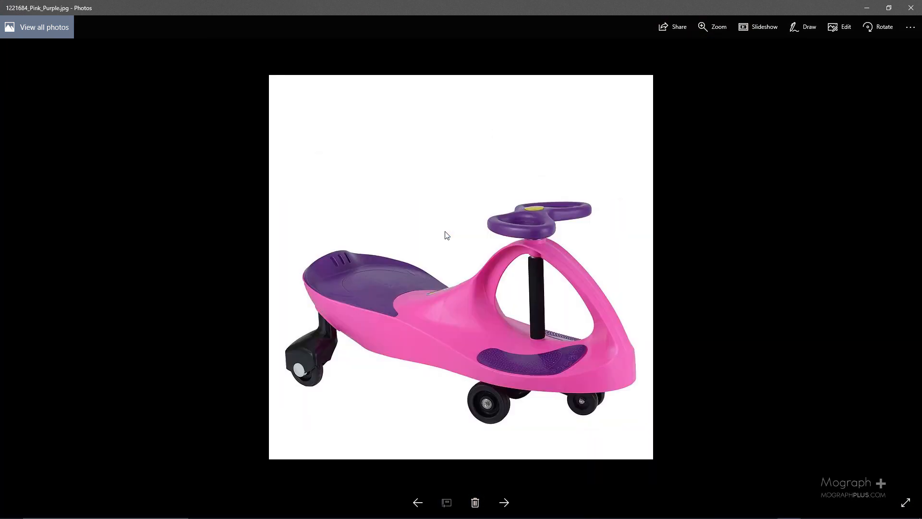
key(Right)
key(Right)
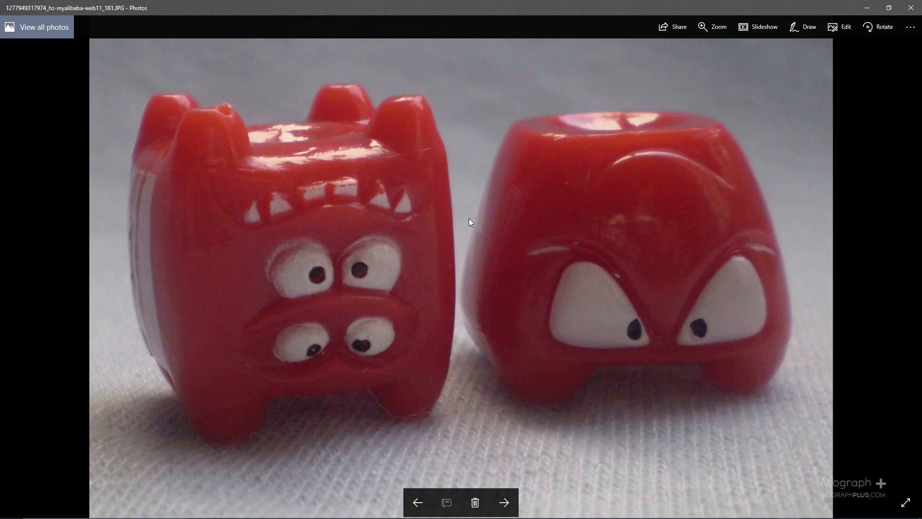
key(Right)
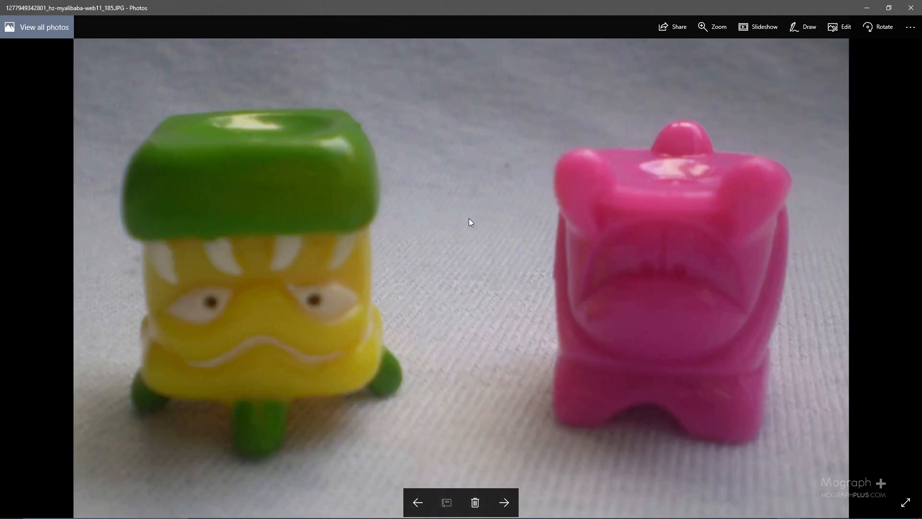
key(Right)
key(Left)
key(Right)
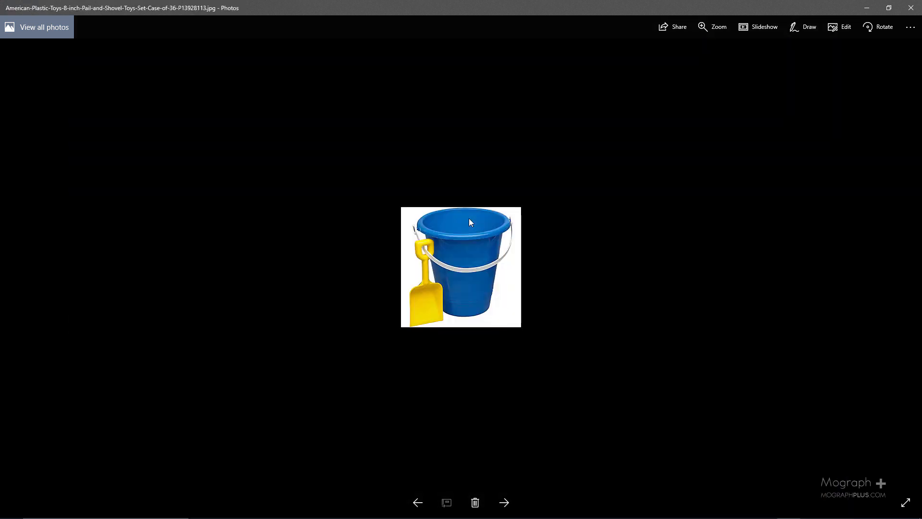
Compare the surface finish of the purple scoop rocker, the yellow tractor and the toy cars, ending at the orange 01 car.
key(Right)
key(Right)
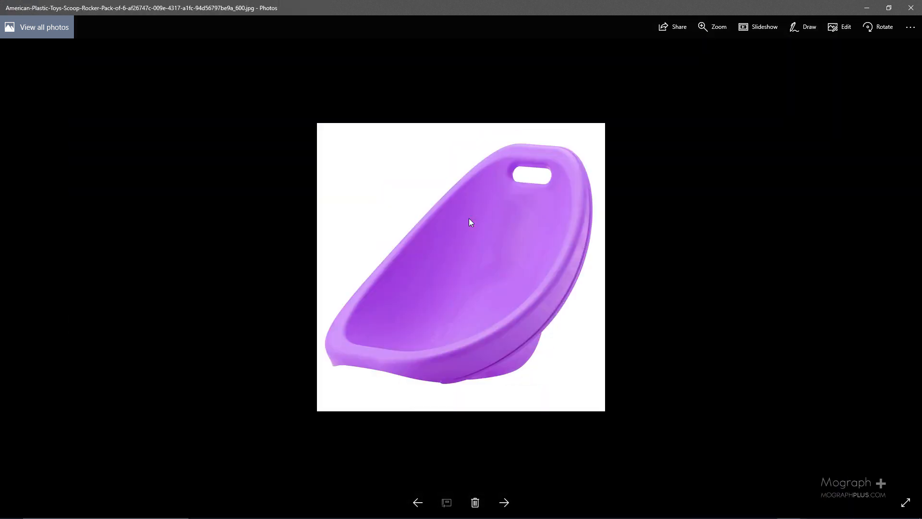
key(Right)
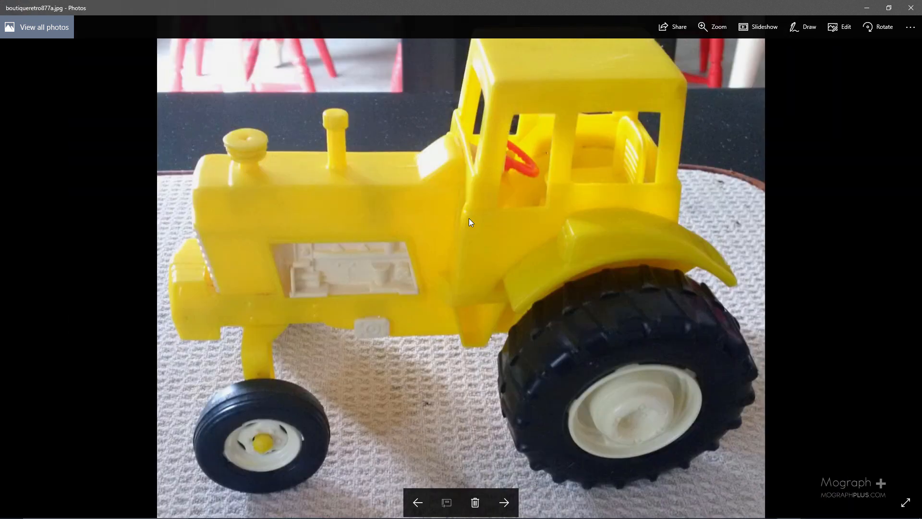
key(Left)
key(Right)
key(Right)
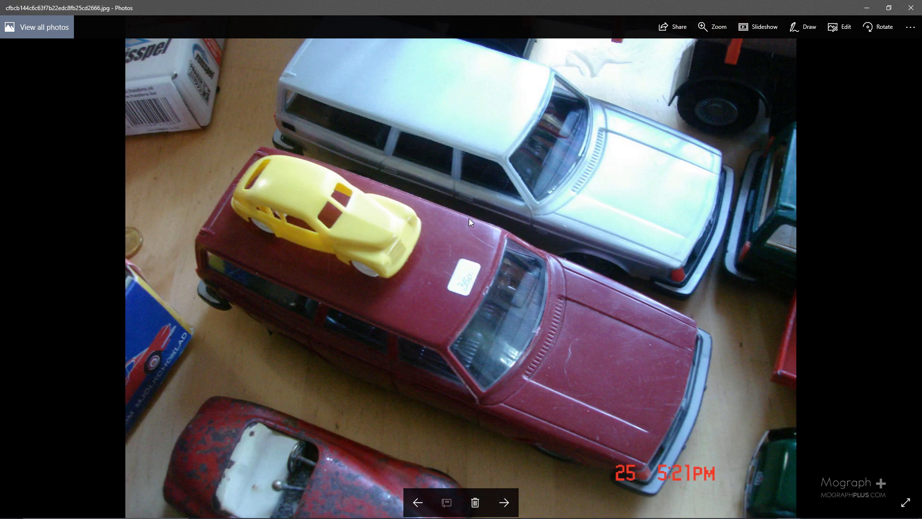
key(Right)
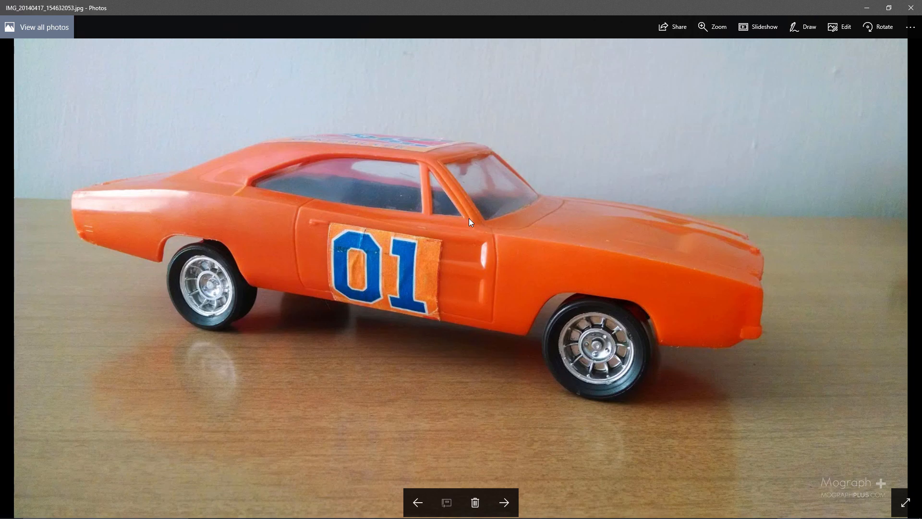
Browse forward past the toy toaster, the Nooks balls and the mixed toy box to the image plastic_kettle_mid.jpg.
key(Right)
key(Right)
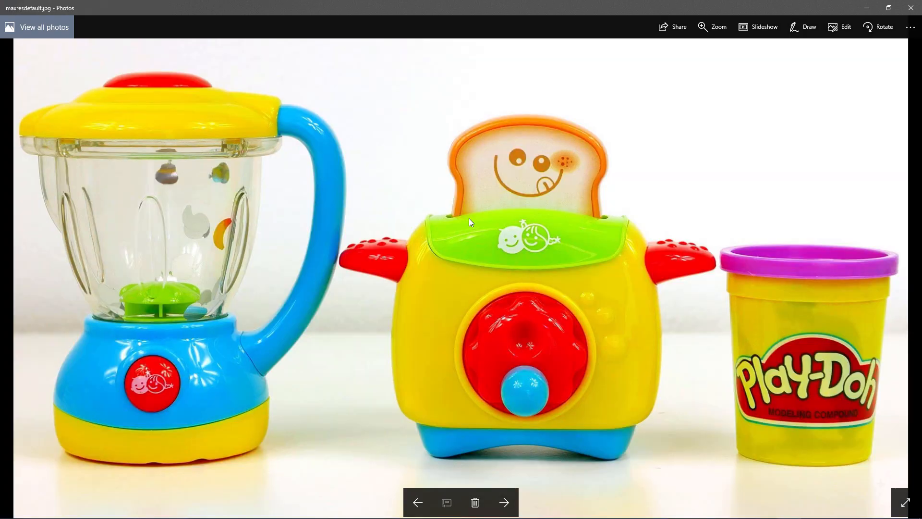
key(Right)
key(Right)
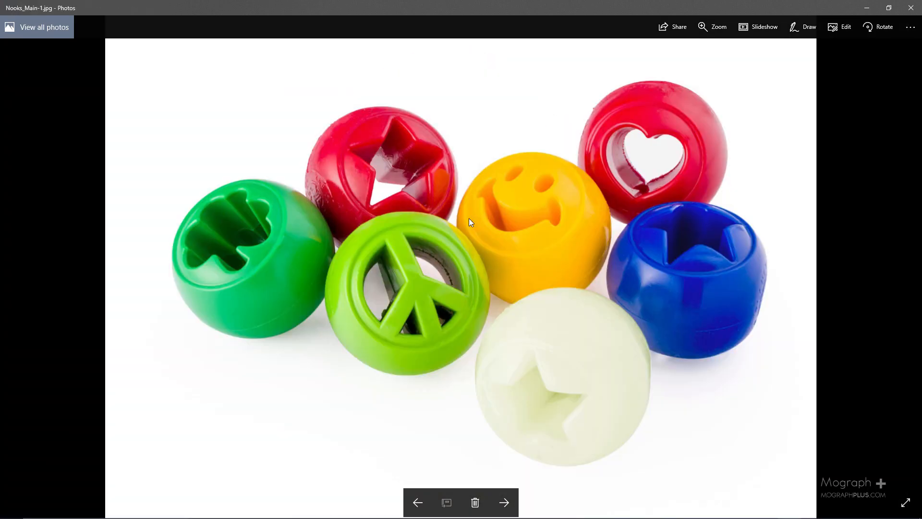
key(Right)
key(Right)
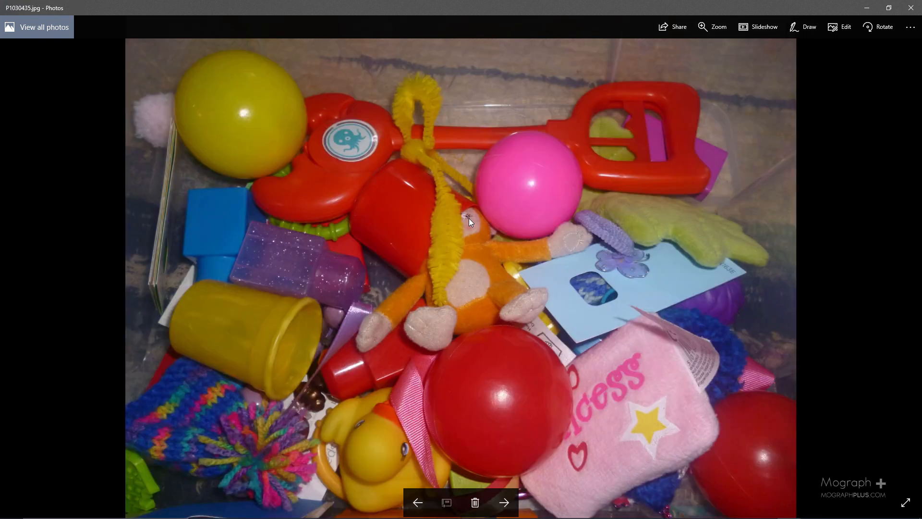
key(Right)
key(Left)
key(Right)
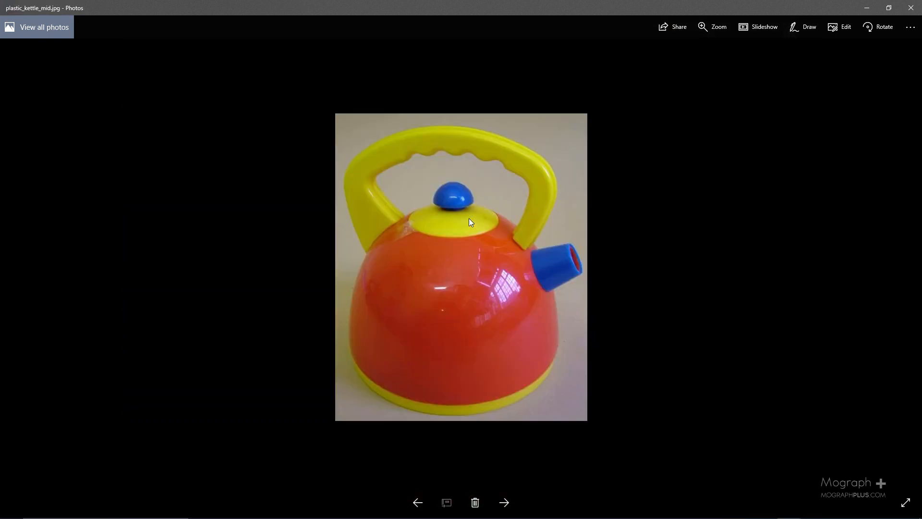
Examine the window reflection and soft highlights on the toy kettle's red body up close.
scroll(511, 303, up, 2)
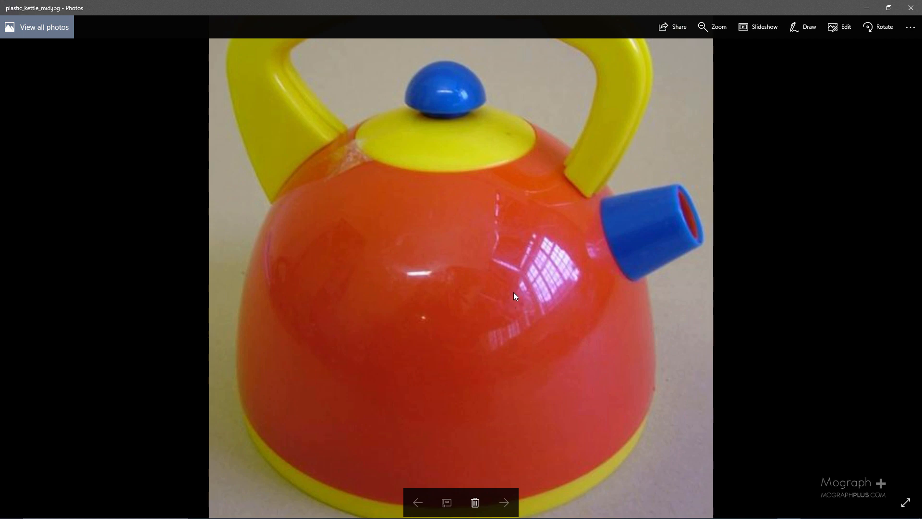
scroll(574, 270, up, 2)
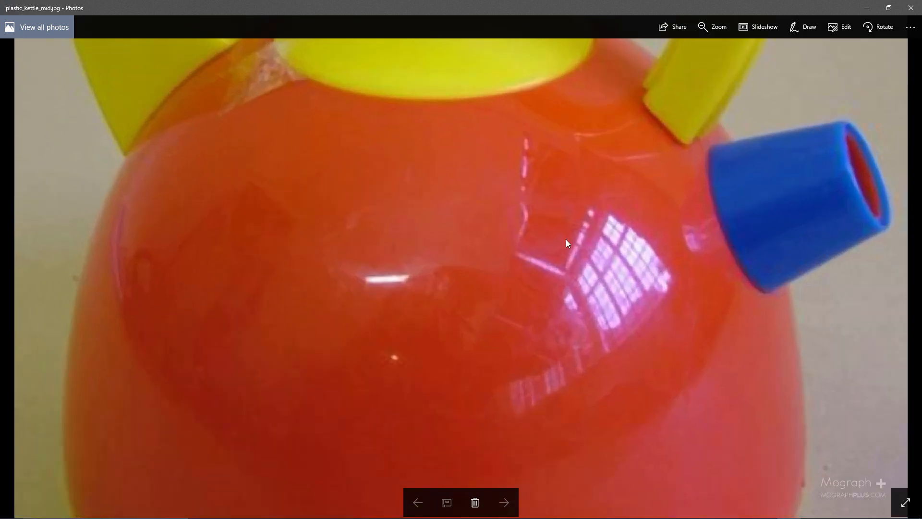
scroll(611, 141, down, 2)
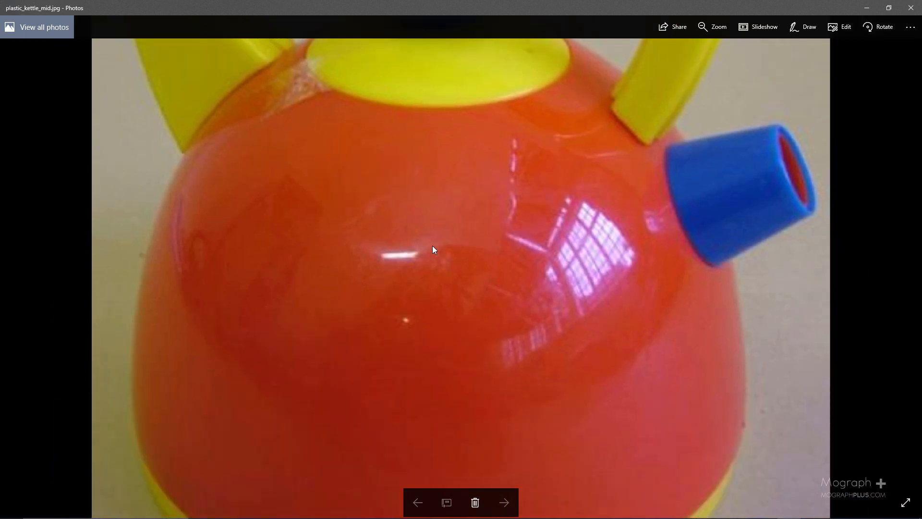
scroll(432, 249, down, 1)
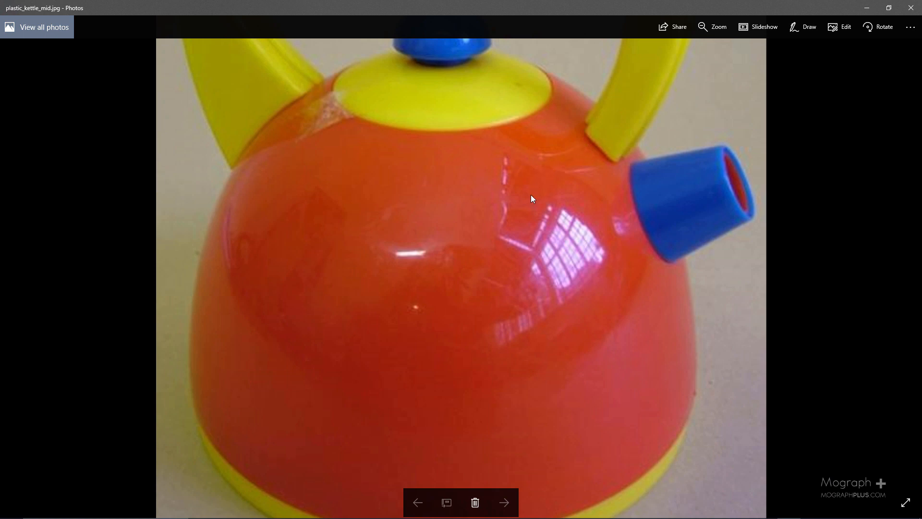
scroll(532, 199, down, 1)
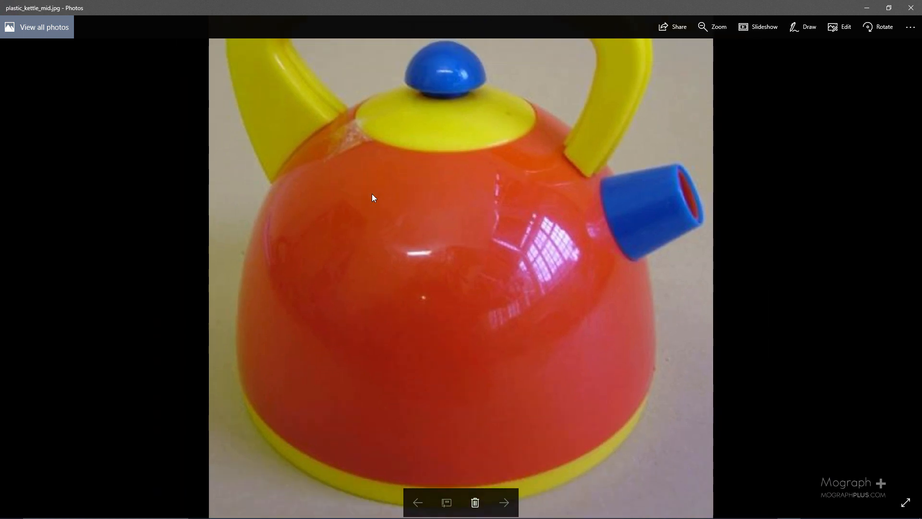
scroll(372, 194, down, 1)
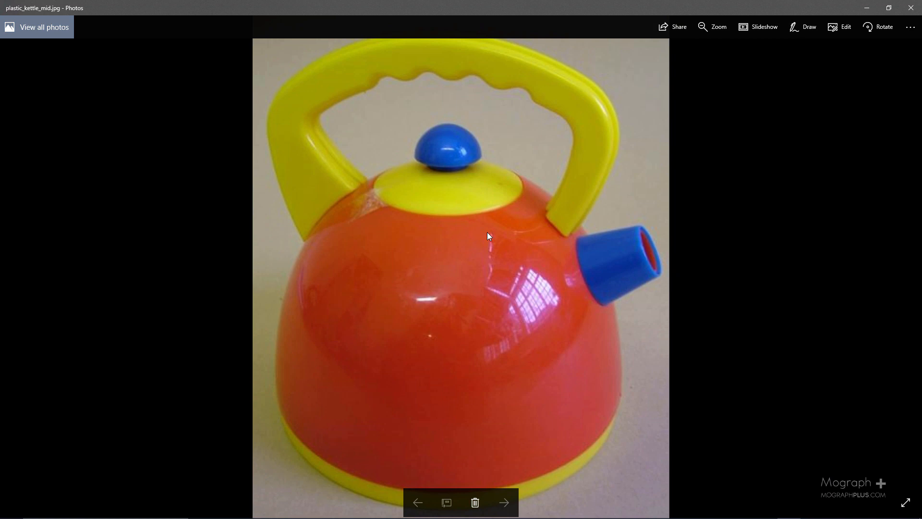
Browse the remaining references, including the Hello Kitty, Pikachu and yellow rubber duck photos, and close the photo viewer.
key(Right)
key(Right)
key(Right)
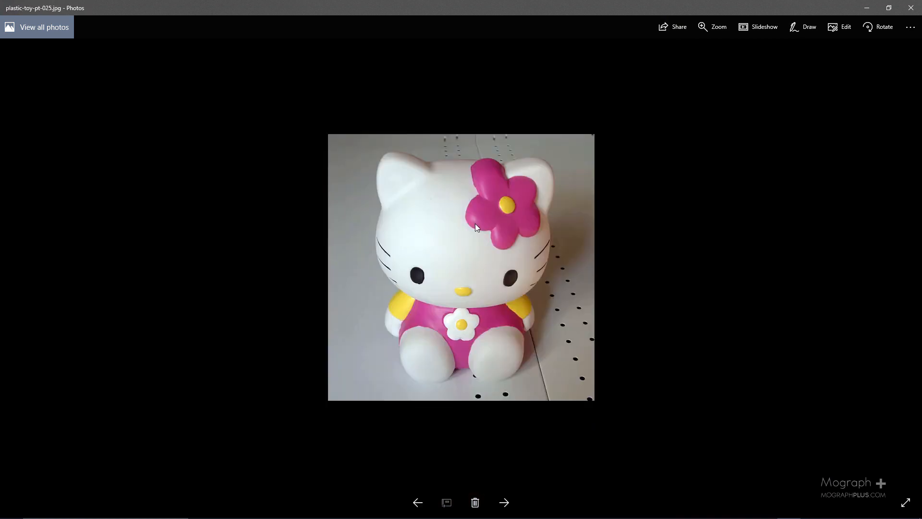
key(Right)
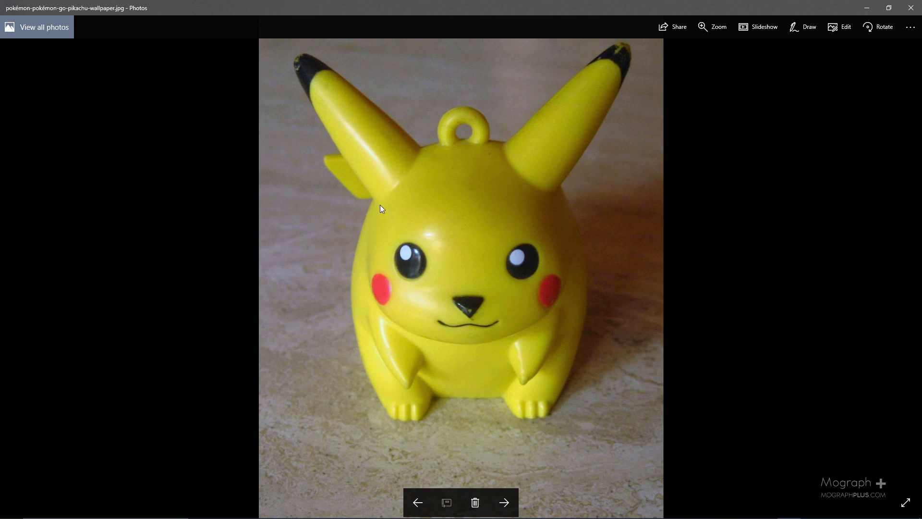
key(Right)
key(Right)
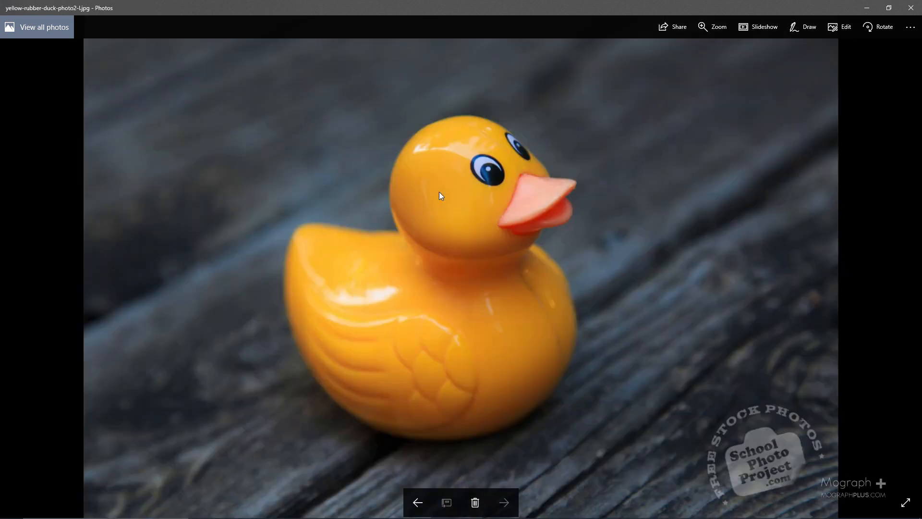
click(907, 11)
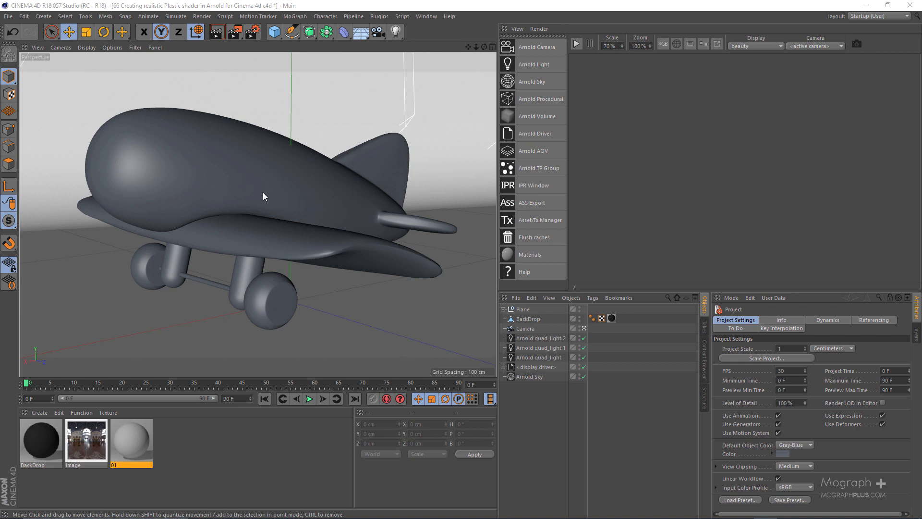
Start the Arnold IPR render of the toy plane at 80% zoom and show the Arnold Sky's settings.
click(402, 296)
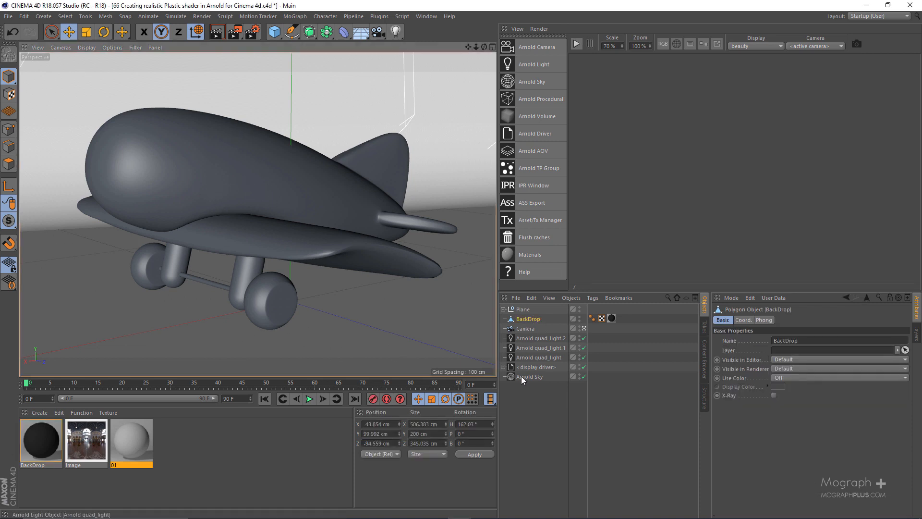
click(576, 44)
scroll(628, 129, down, 2)
drag(660, 291, 657, 317)
click(527, 402)
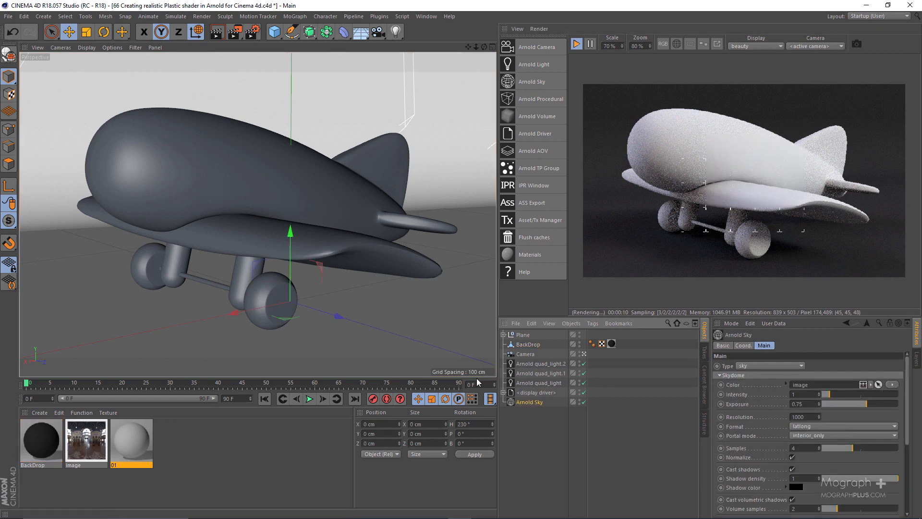
drag(589, 317, 590, 289)
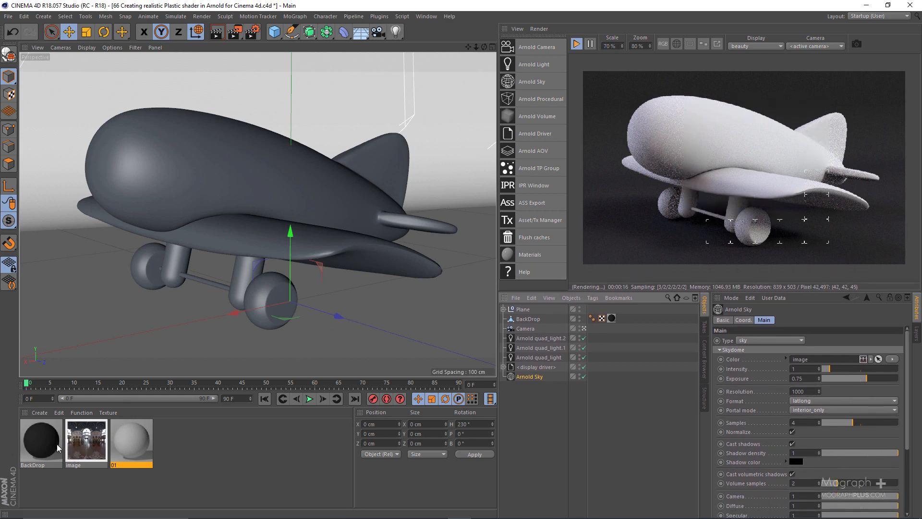
Create a new Arnold standard_surface material.
click(40, 412)
mouse_move(59, 445)
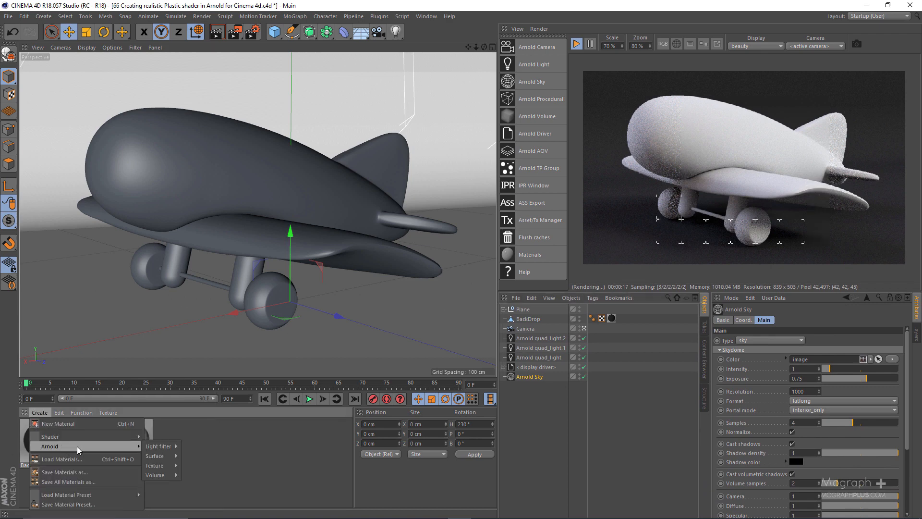
mouse_move(156, 455)
click(219, 487)
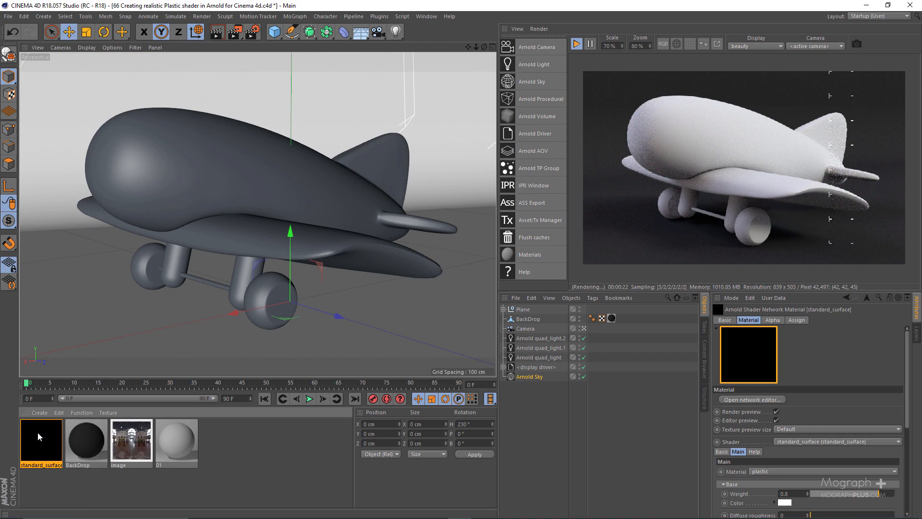
Open the standard_surface material in the shader network editor beside the render and set its base weight to 0.09.
double_click(37, 431)
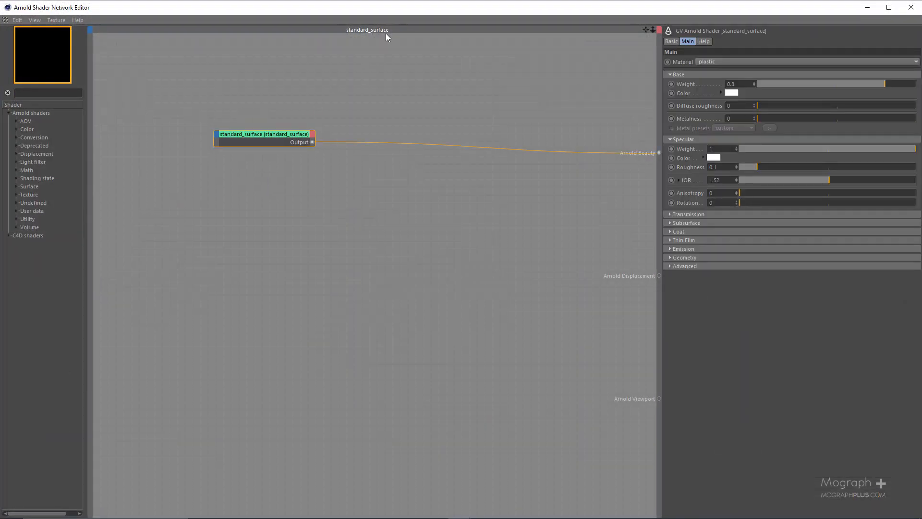
drag(378, 11, 78, 45)
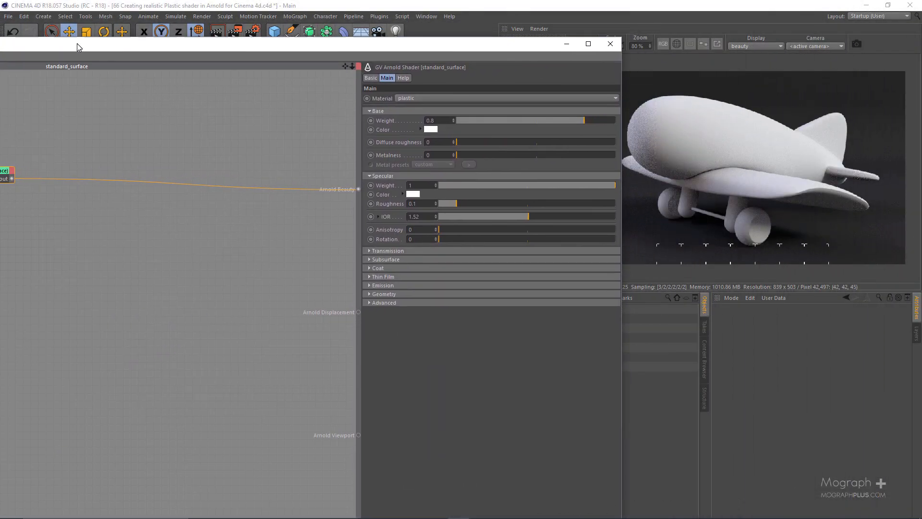
click(485, 121)
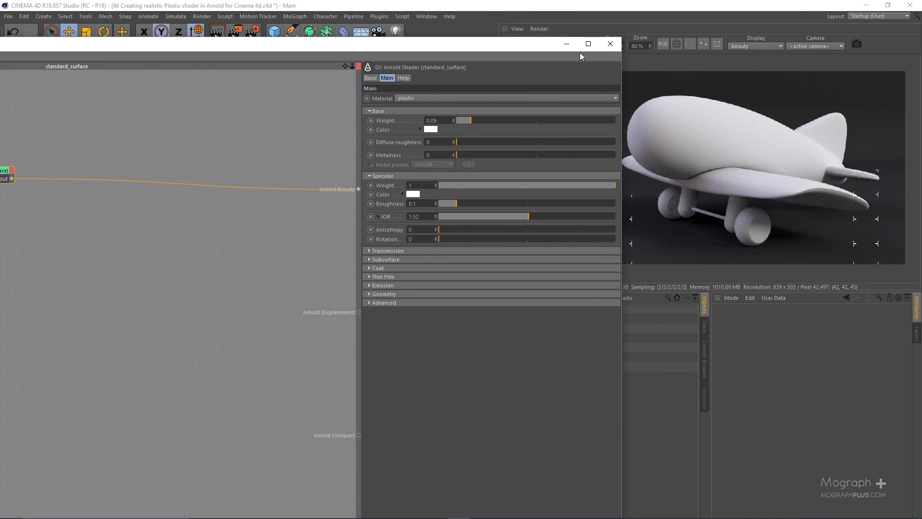
Close the shader network editor and apply the standard_surface material to the Plane object.
click(609, 45)
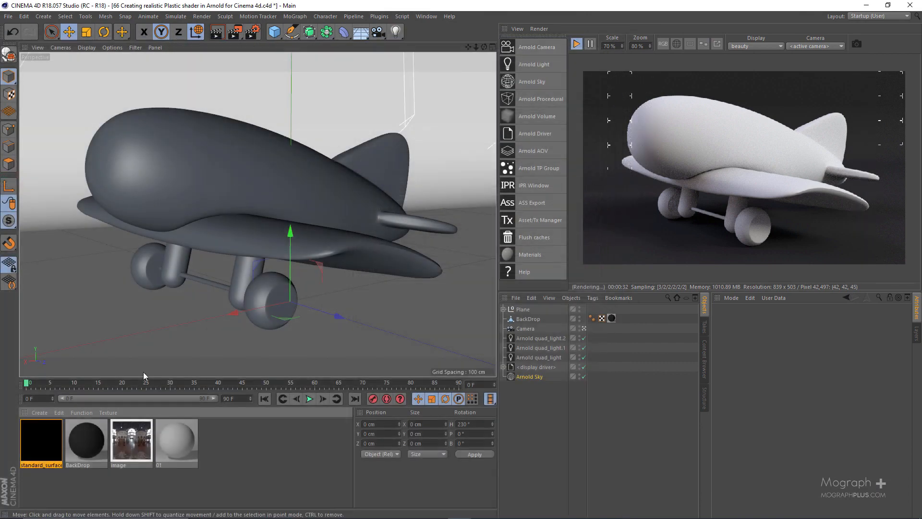
drag(461, 379, 524, 310)
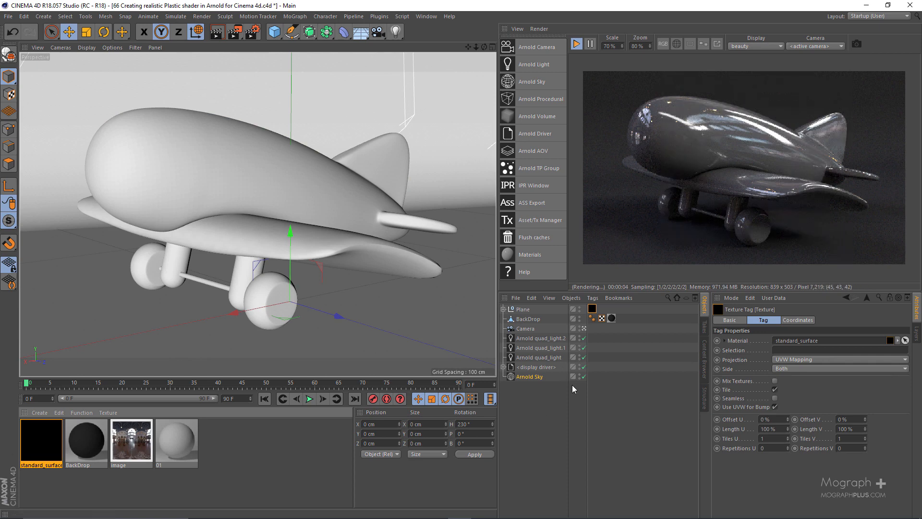
Compare the render with the Arnold Sky off and on, and review the Main settings of Arnold quad_light.1 and quad_light.2.
click(584, 376)
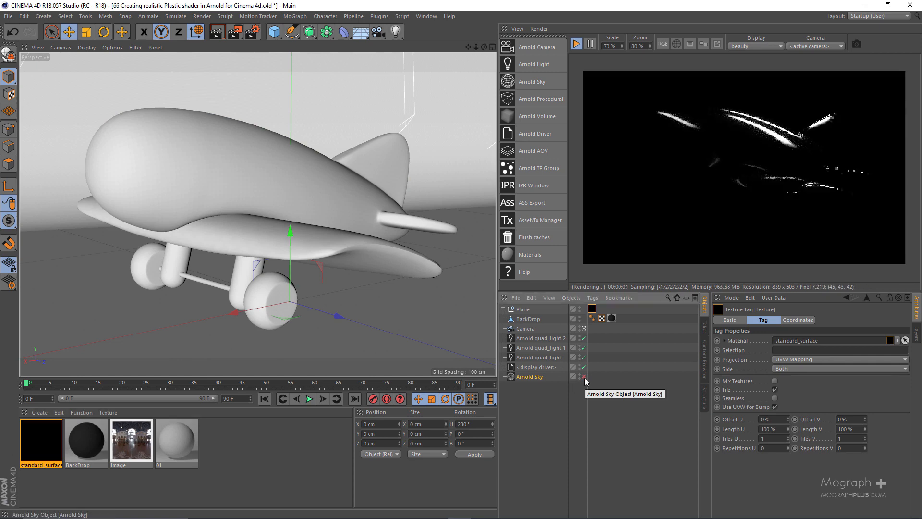
click(584, 376)
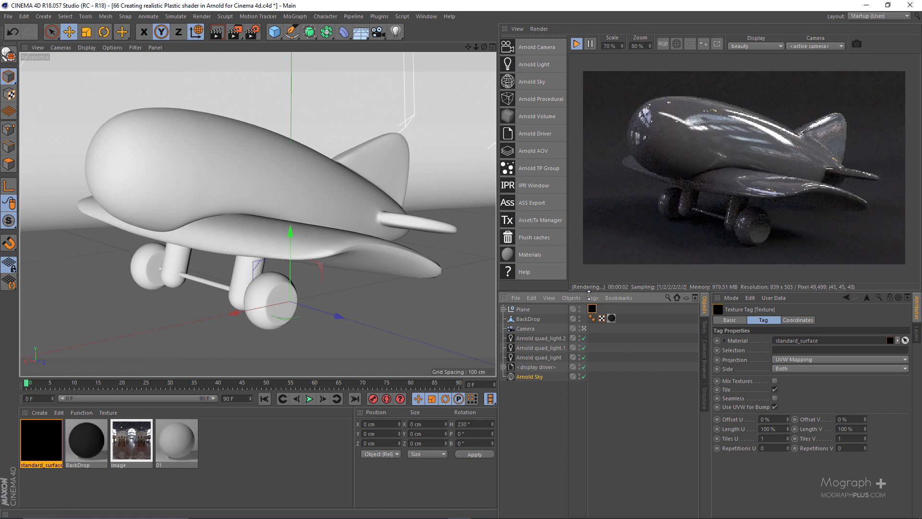
click(548, 356)
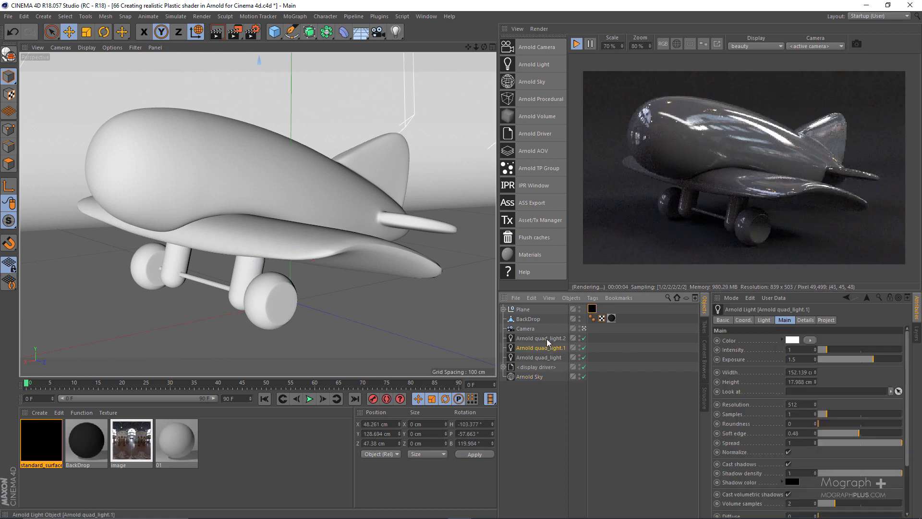
click(548, 339)
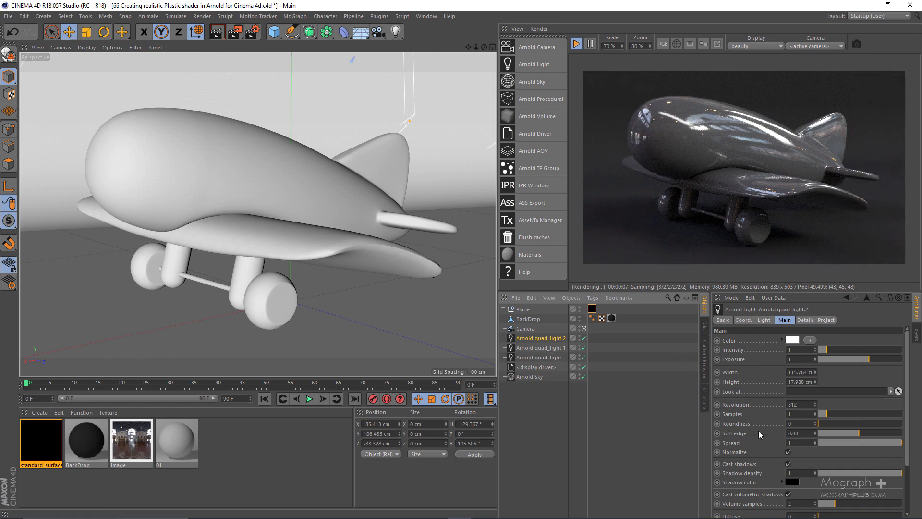
scroll(724, 408, down, 3)
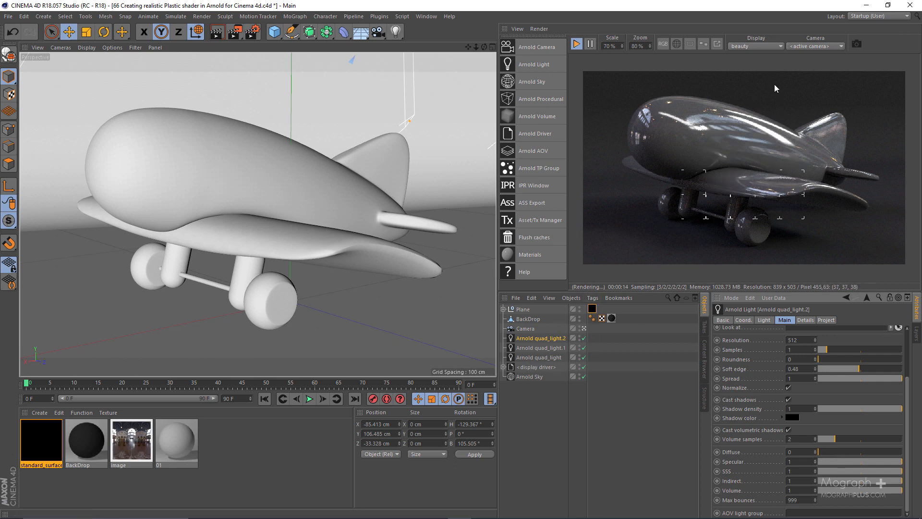
Set the IPR render camera to the scene's Camera instead of the active camera.
click(815, 47)
click(806, 64)
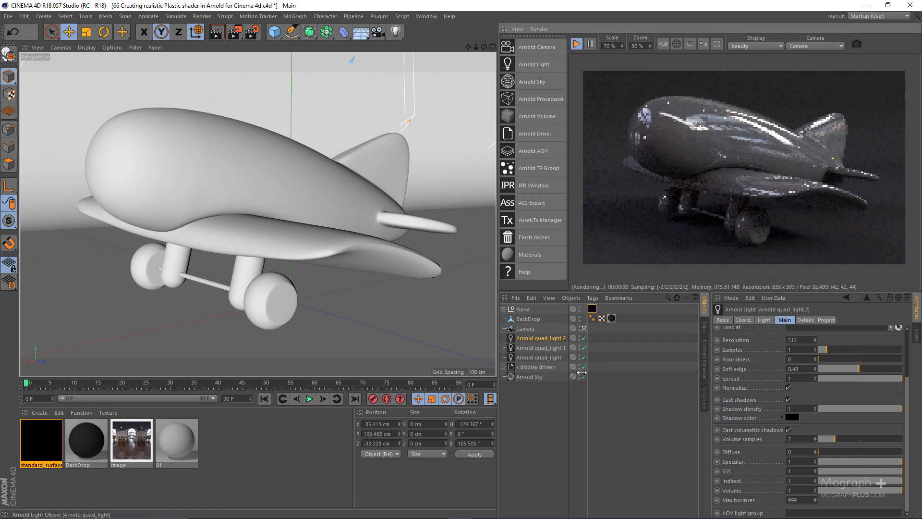
Leave the camera view, examine the quad lights and backdrop around the plane from several angles, and return to the camera view.
scroll(435, 283, up, 5)
scroll(375, 263, down, 10)
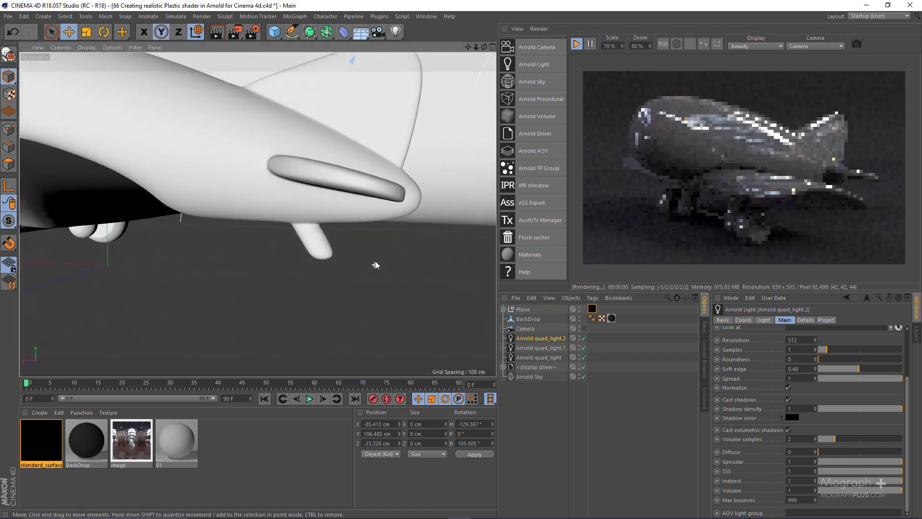
alt+right_drag(297, 225, 282, 226)
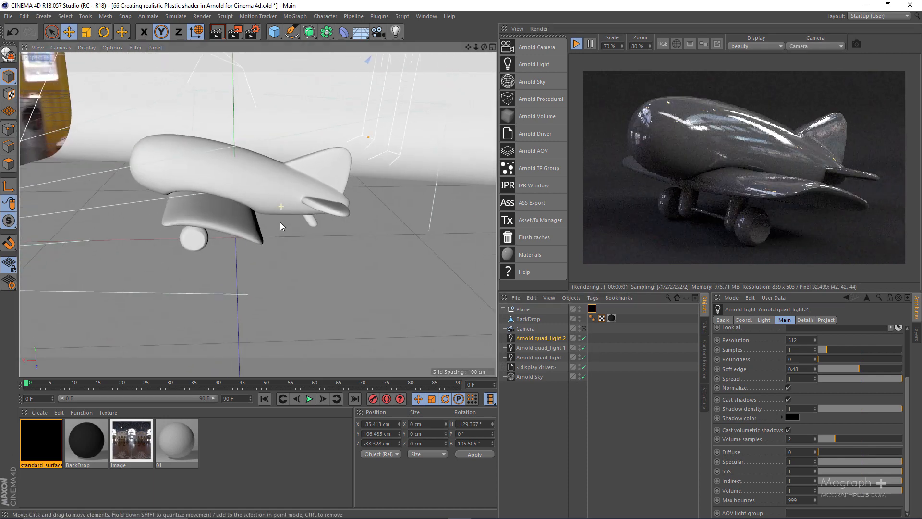
alt+middle_drag(282, 226, 308, 249)
alt+drag(308, 249, 325, 237)
alt+middle_drag(325, 237, 276, 255)
alt+drag(275, 255, 274, 238)
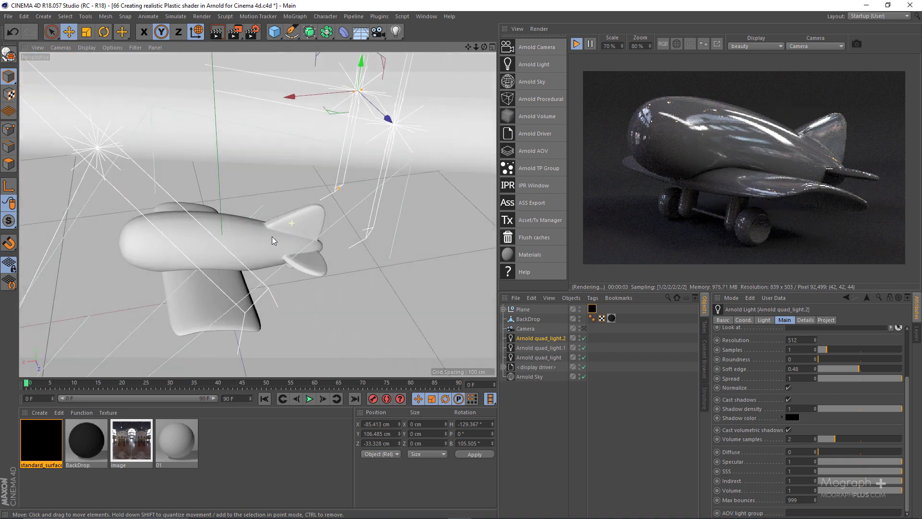
alt+right_drag(274, 237, 309, 237)
alt+drag(309, 236, 231, 219)
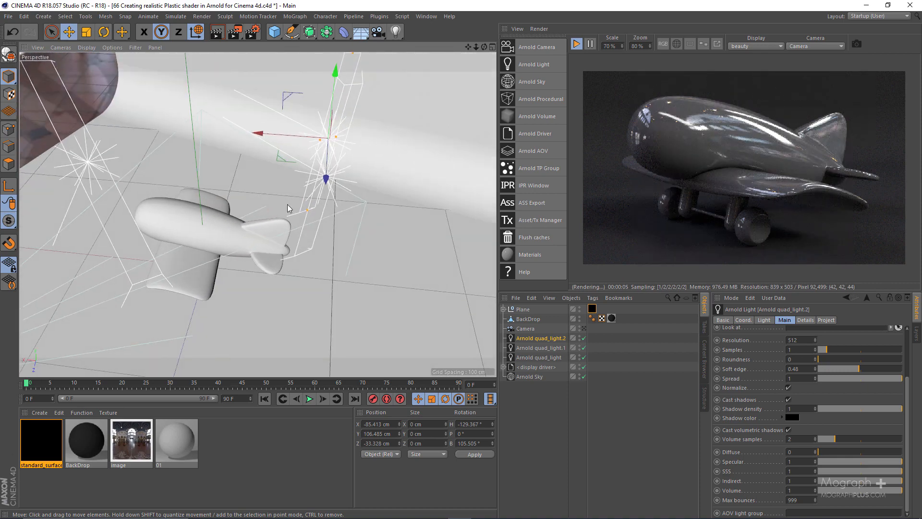
alt+right_drag(289, 207, 253, 201)
alt+drag(252, 200, 339, 202)
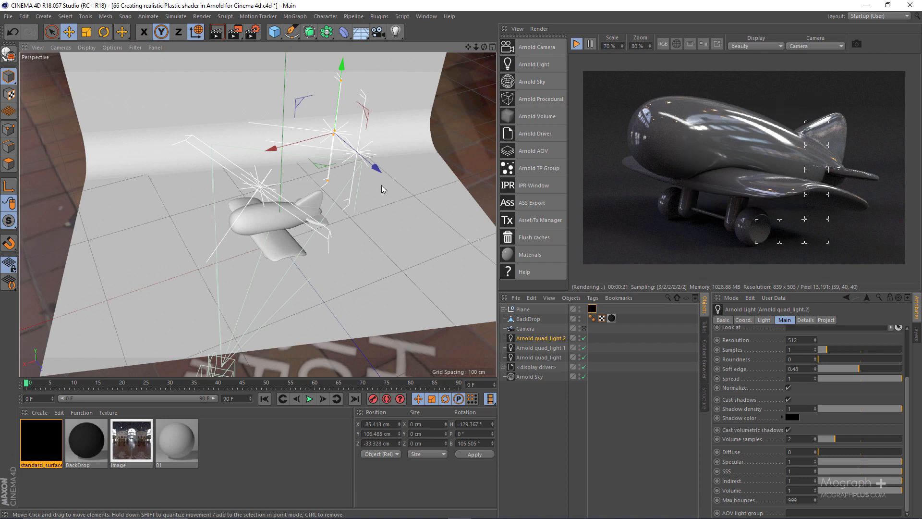
alt+drag(362, 177, 347, 200)
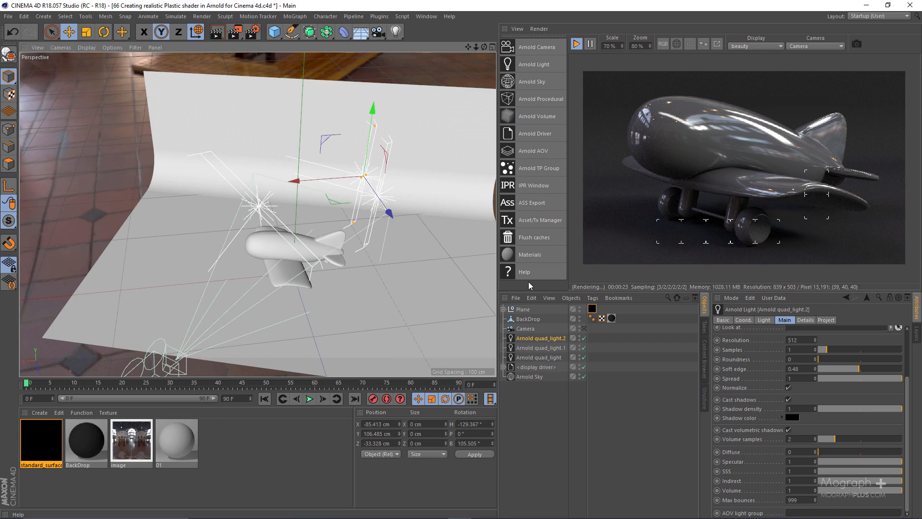
click(585, 329)
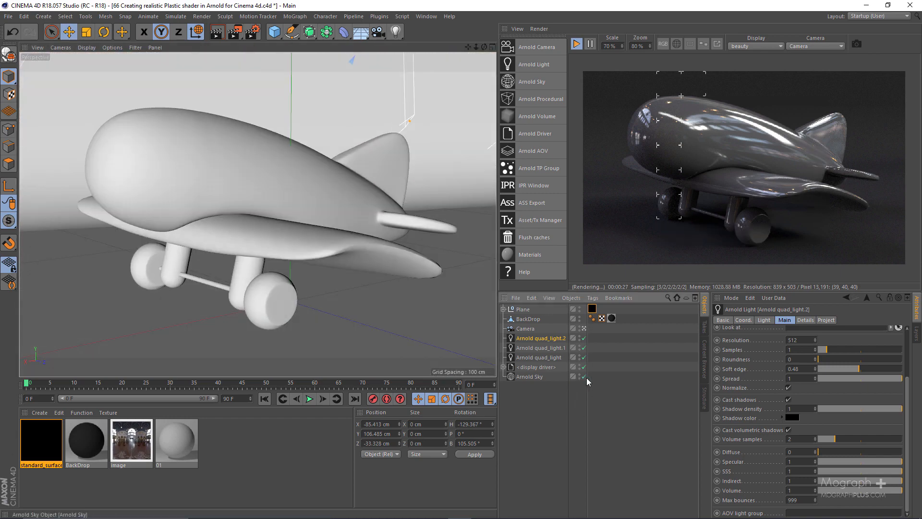
Switch the Arnold Sky, Arnold quad_light and quad_light.1 off and back on to compare their contributions to the render.
click(584, 377)
click(584, 377)
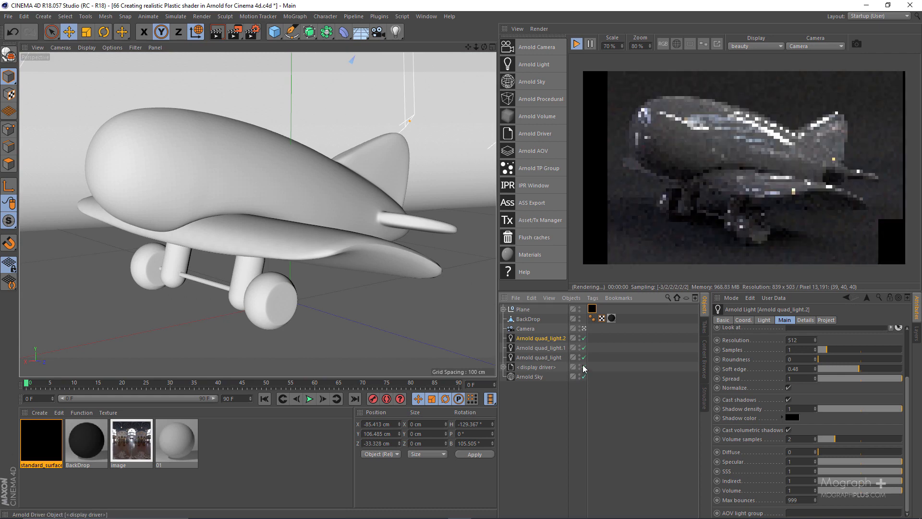
click(584, 357)
click(584, 348)
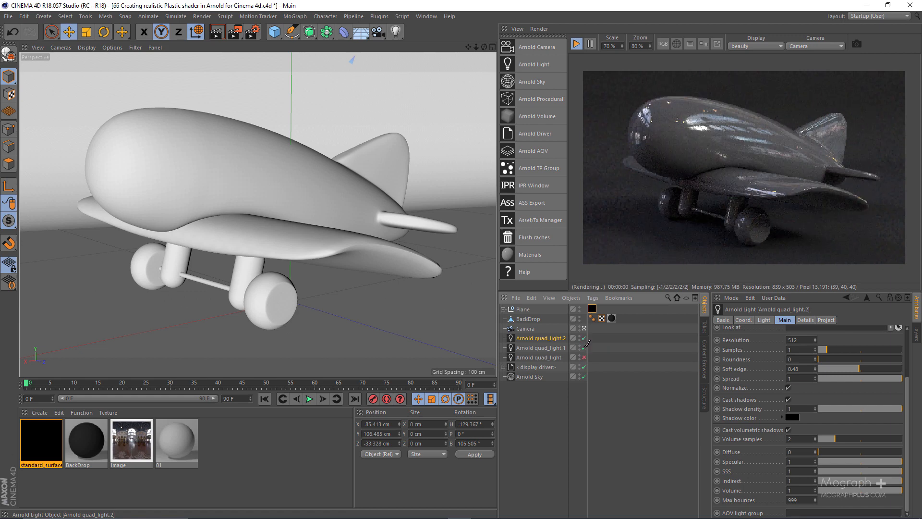
click(584, 348)
click(584, 357)
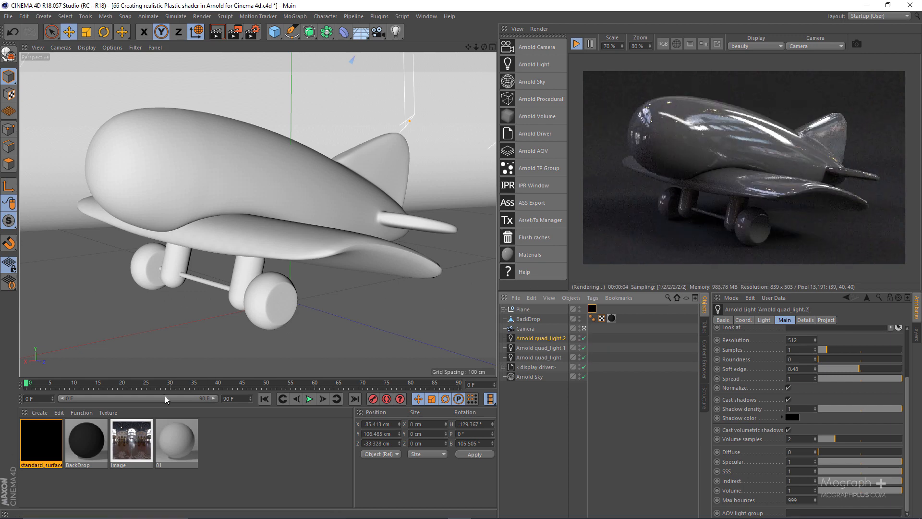
Reopen the standard_surface material in the shader network editor, shrink the window beside the render, and move the shader node toward the graph's centre.
click(43, 433)
double_click(42, 430)
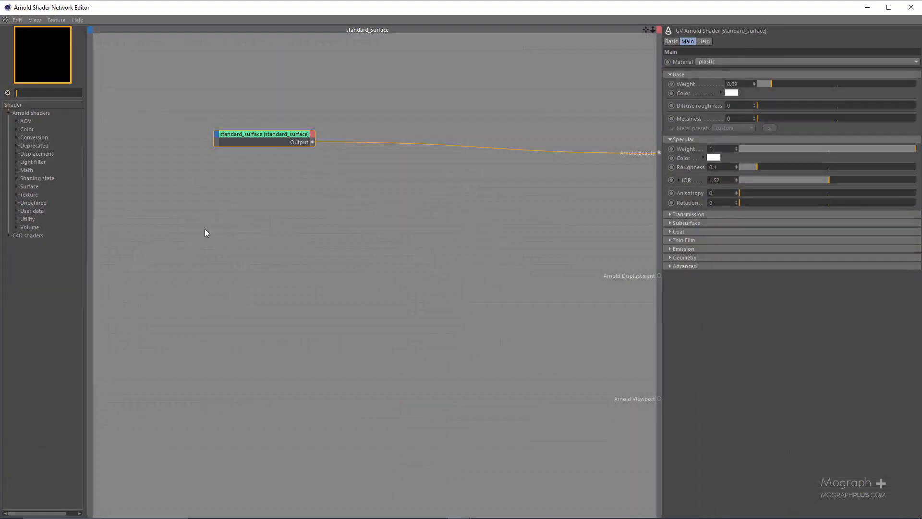
double_click(350, 7)
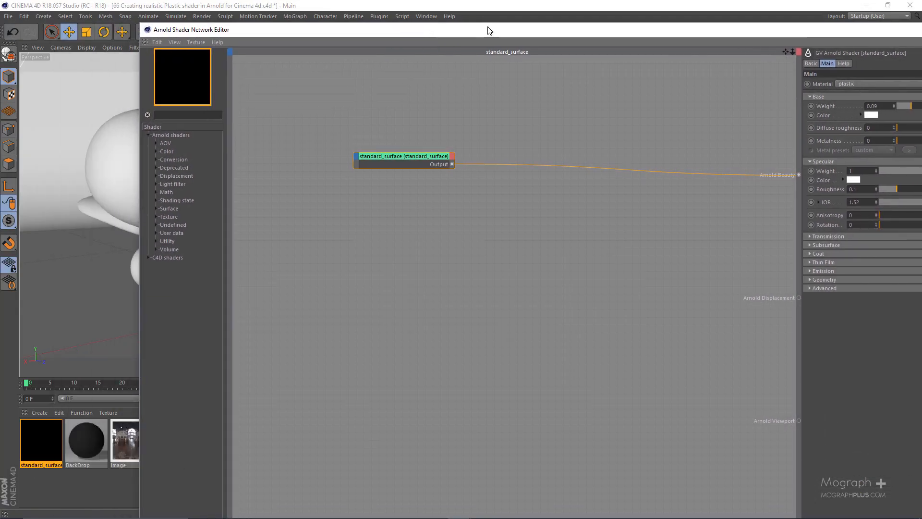
drag(139, 24, 411, 217)
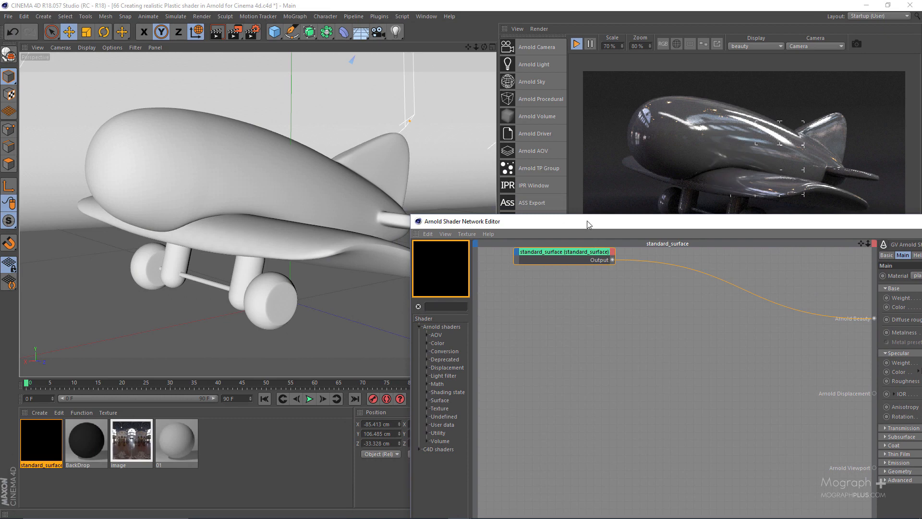
drag(587, 222, 200, 62)
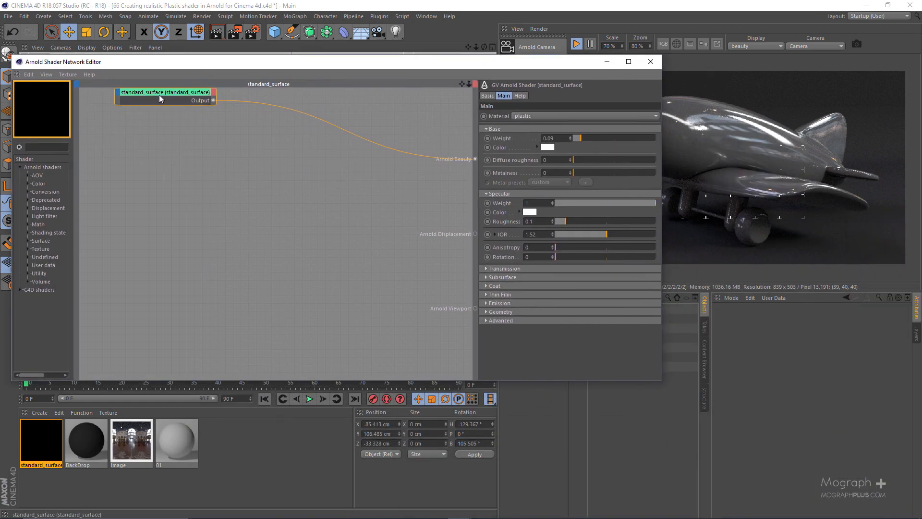
drag(178, 112, 294, 168)
drag(301, 152, 319, 206)
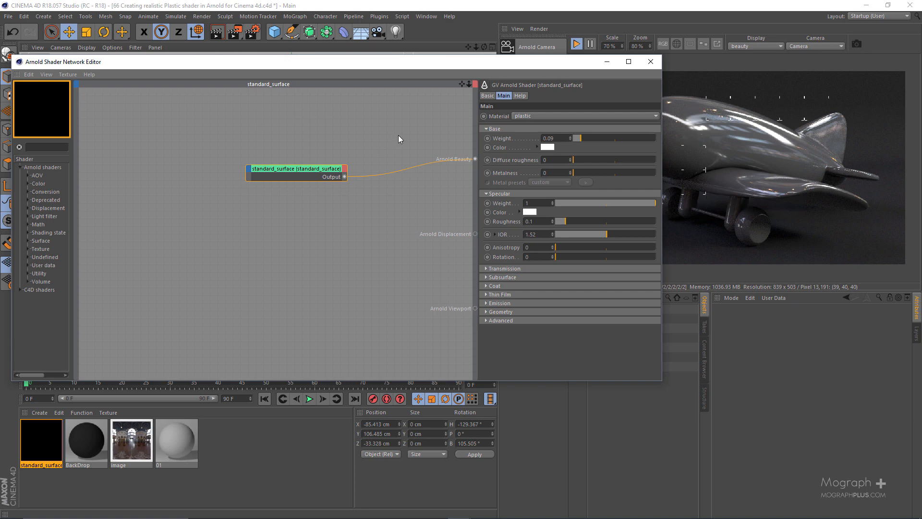
drag(465, 65, 341, 73)
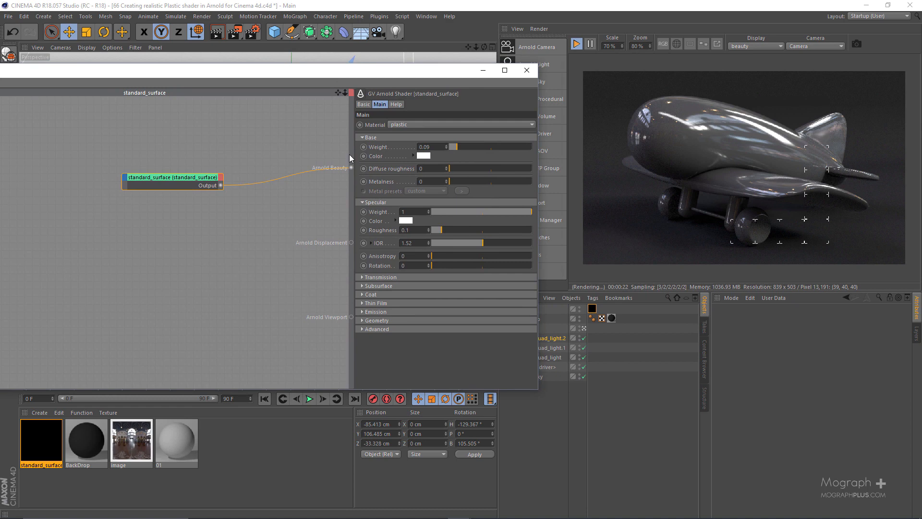
Set the material's base color to the saved green swatch (RGB 68, 159, 46) and its base weight to 1.
click(419, 157)
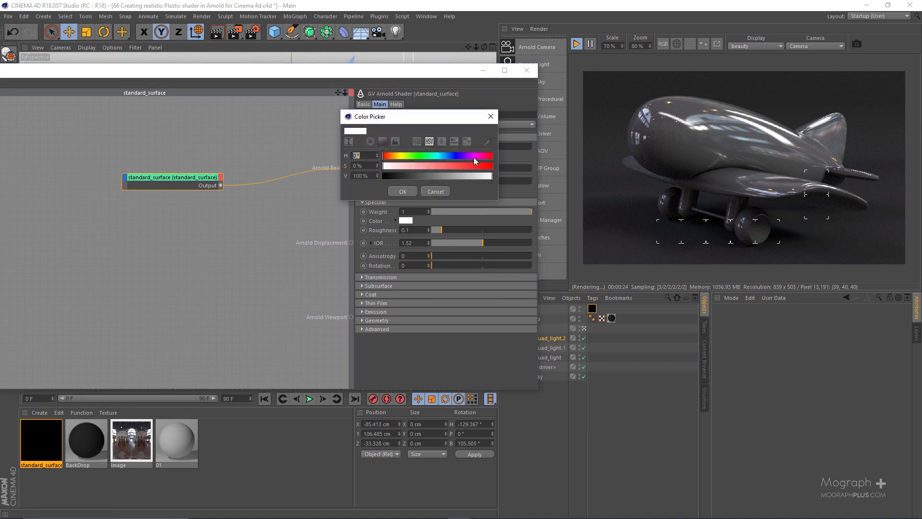
click(467, 141)
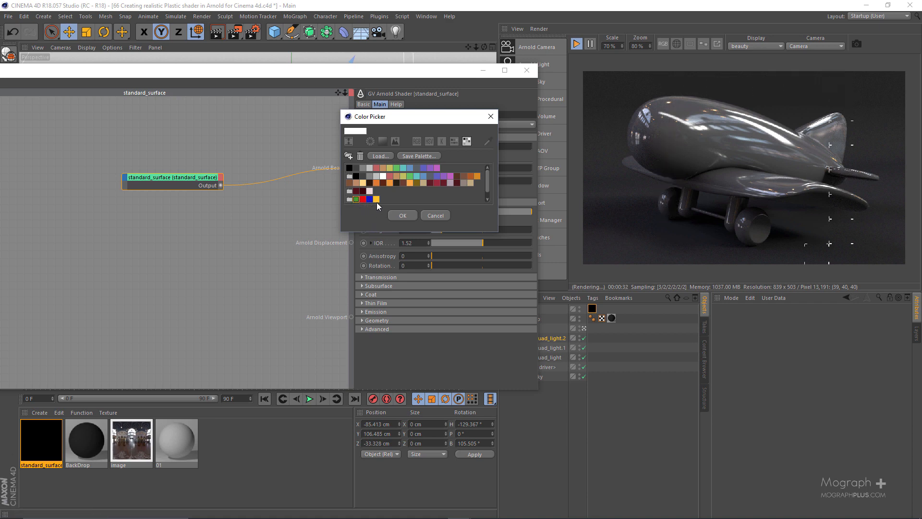
click(357, 200)
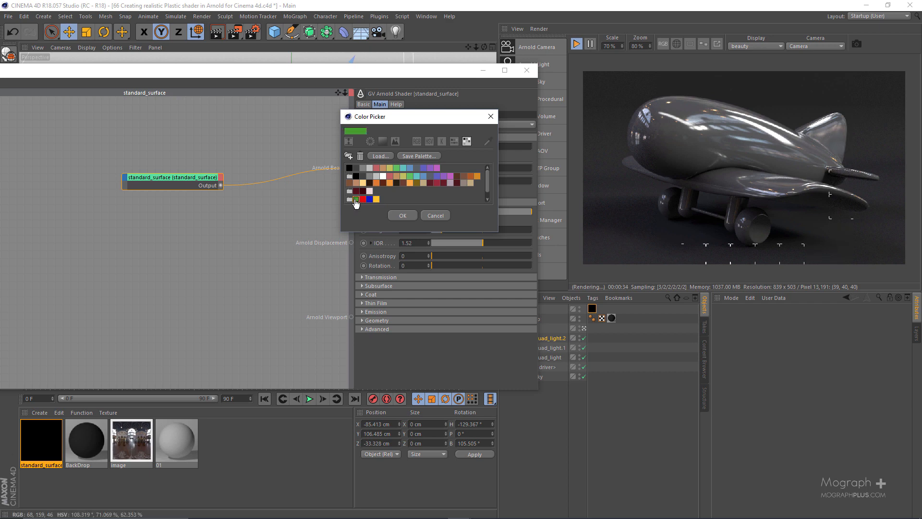
click(402, 215)
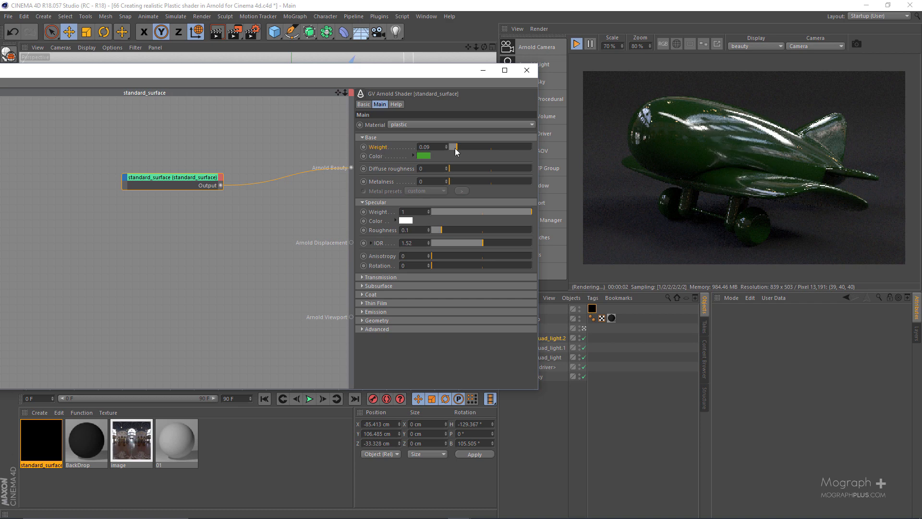
drag(456, 147, 532, 147)
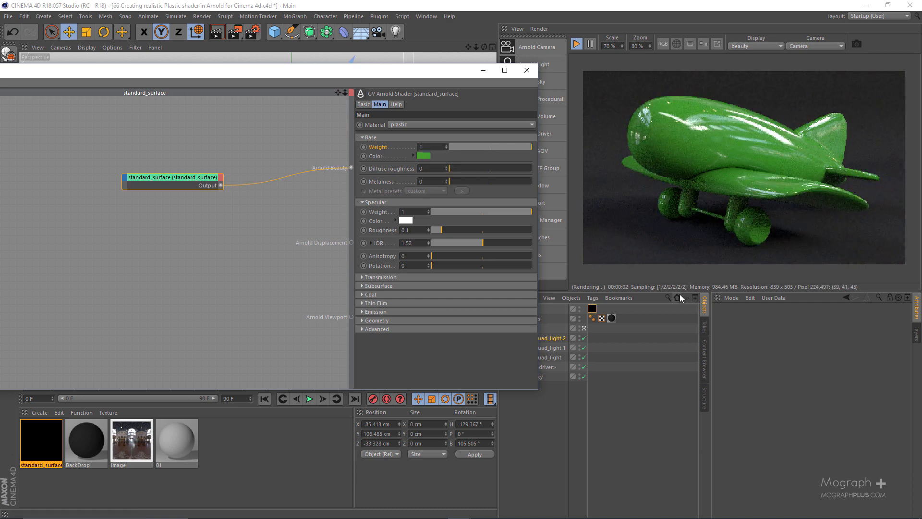
Make the IPR render view taller at 100% zoom and vary the base weight, ending at 1.
drag(682, 292, 682, 336)
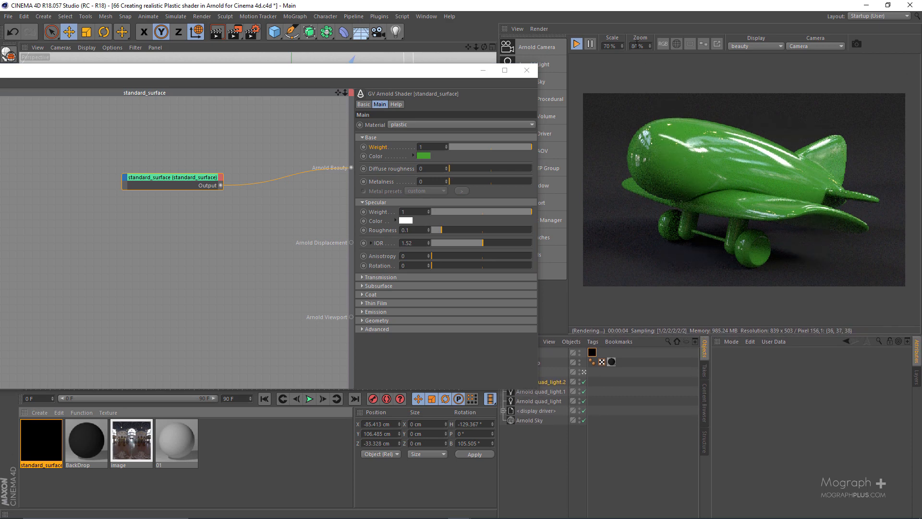
scroll(639, 85, up, 2)
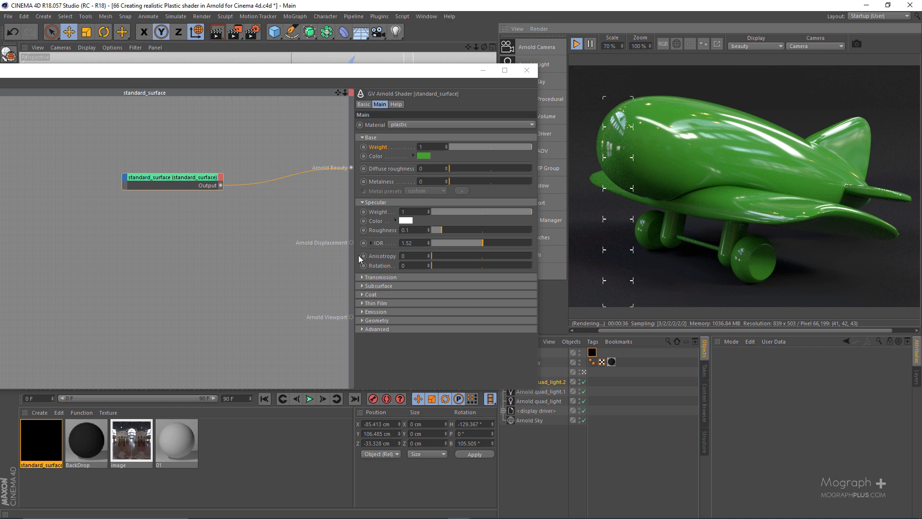
drag(485, 148, 574, 149)
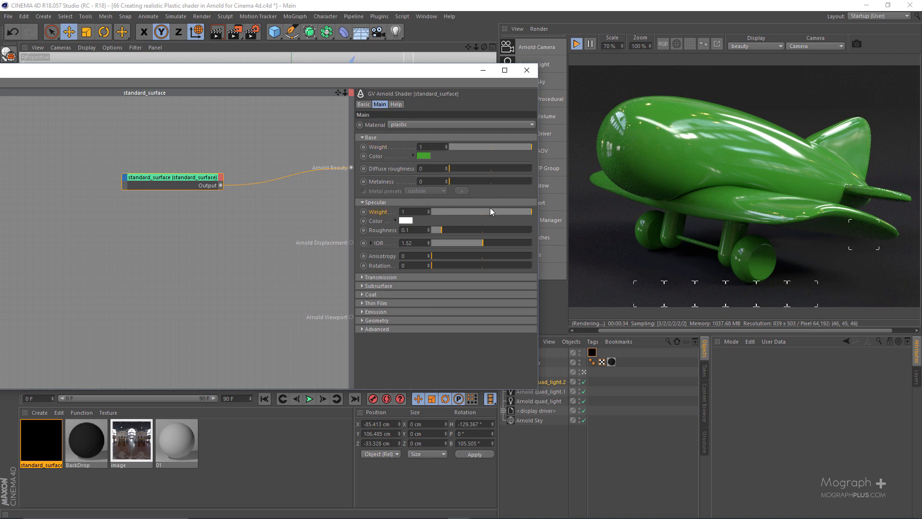
Set the material's specular weight to 0.5 and its specular IOR to 1.58.
mouse_move(490, 210)
mouse_down()
mouse_move(467, 215)
mouse_move(482, 212)
mouse_up()
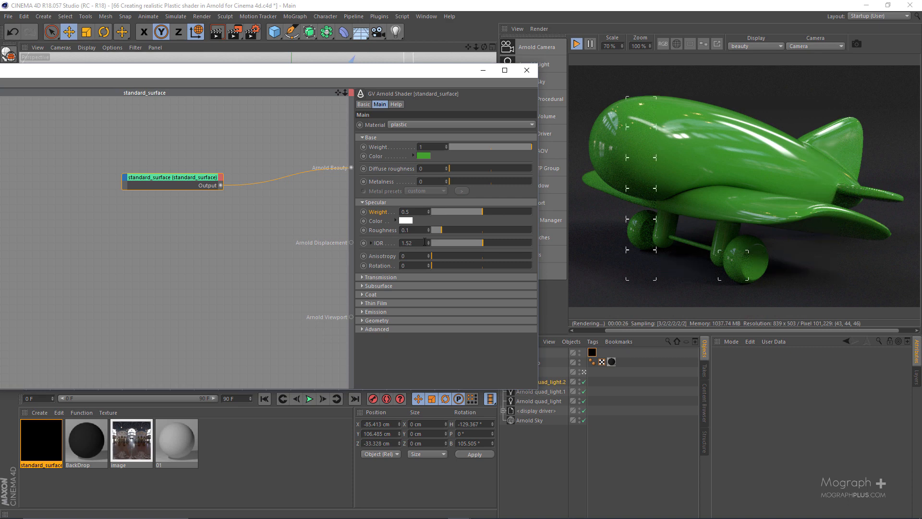
key(BackSpace)
key(BackSpace)
text(6)
key(BackSpace)
key(BackSpace)
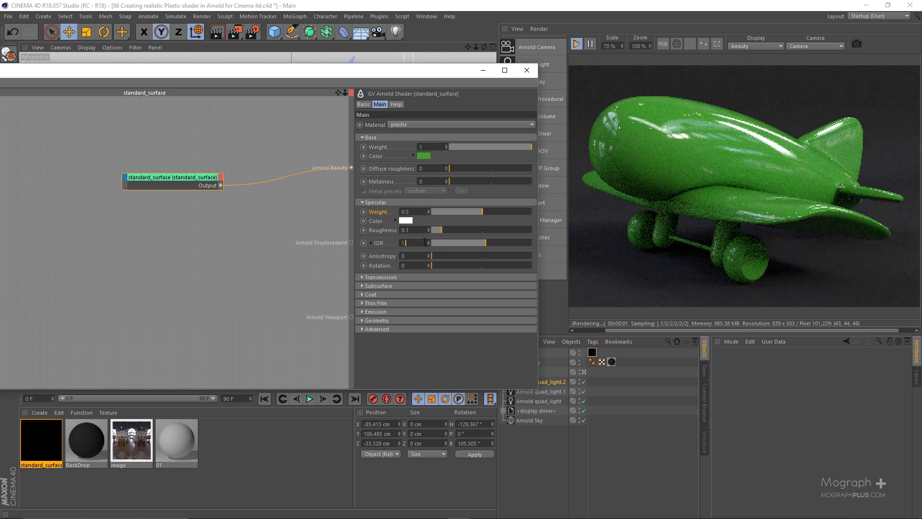
text(.58)
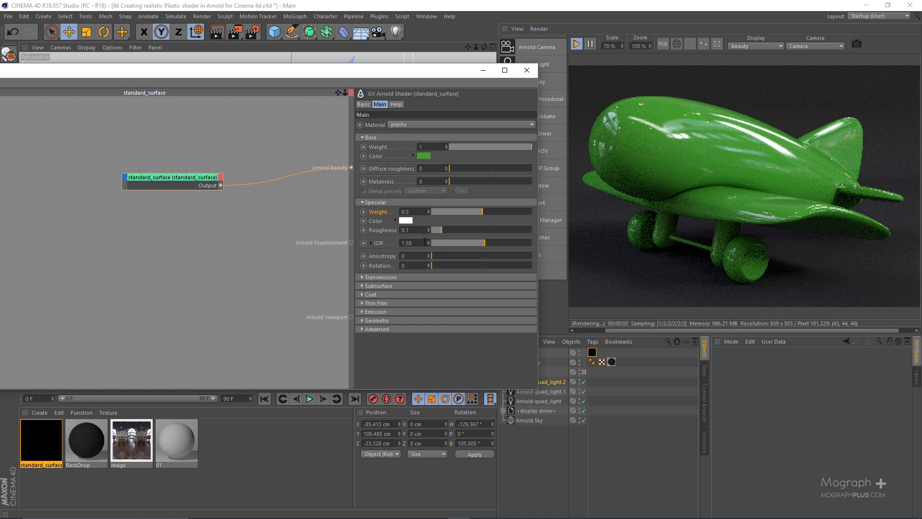
Try a specular roughness of 0.05 on the shader and set it back to 0.1.
key(Return)
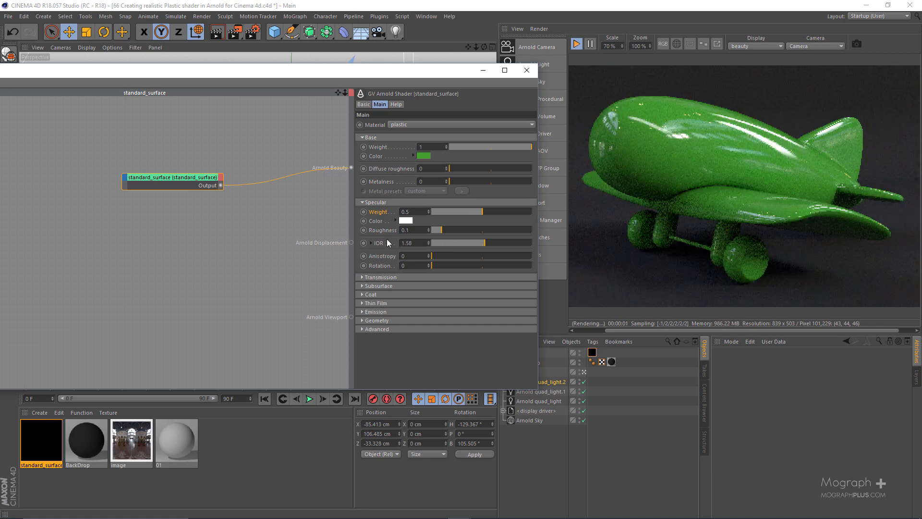
click(388, 231)
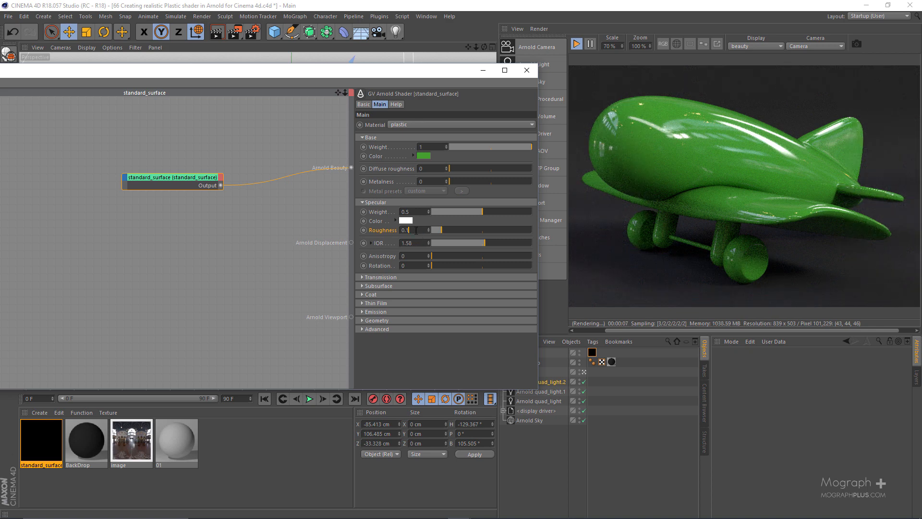
key(BackSpace)
text(.)
key(Return)
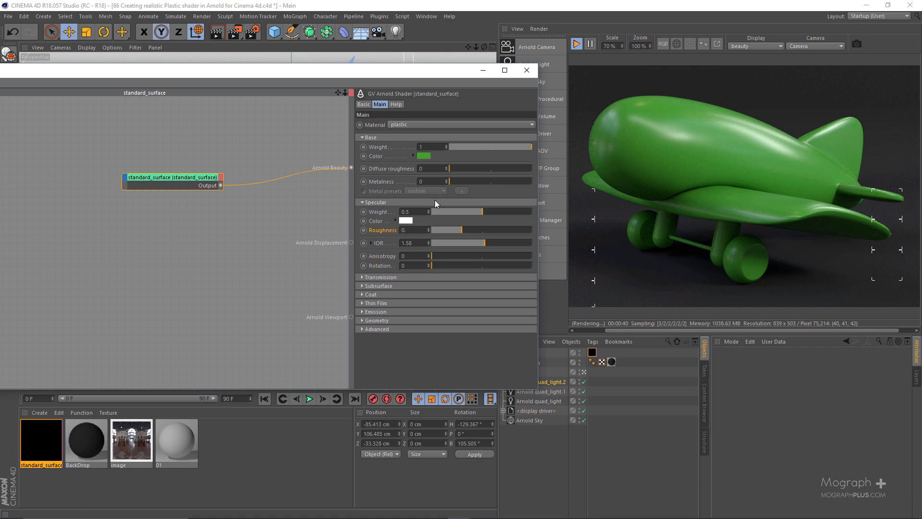
key(Return)
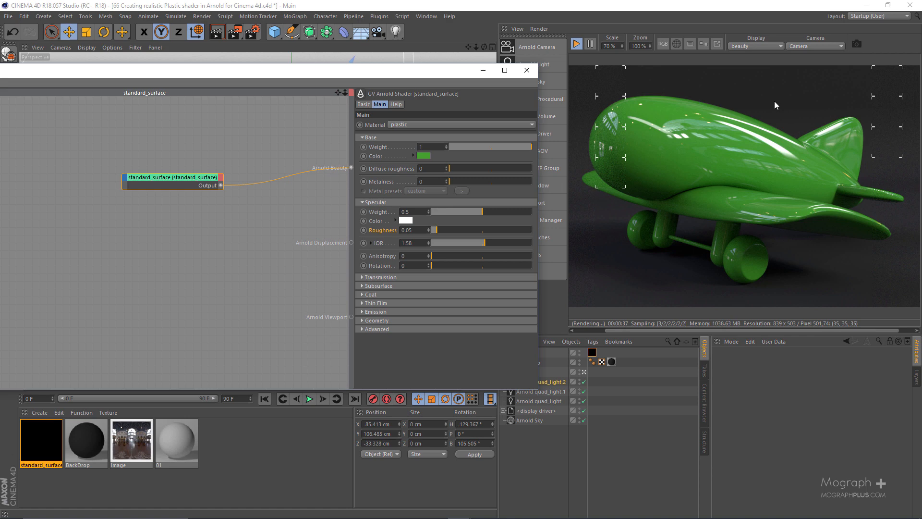
click(418, 231)
key(Return)
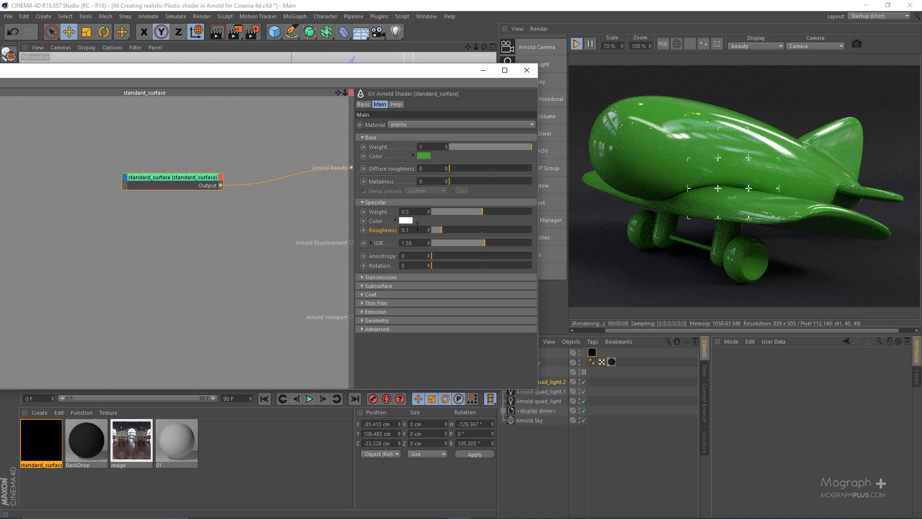
Try the saved red swatch (RGB 227, 16, 16) and the saved blue swatch as the material's base color.
click(422, 155)
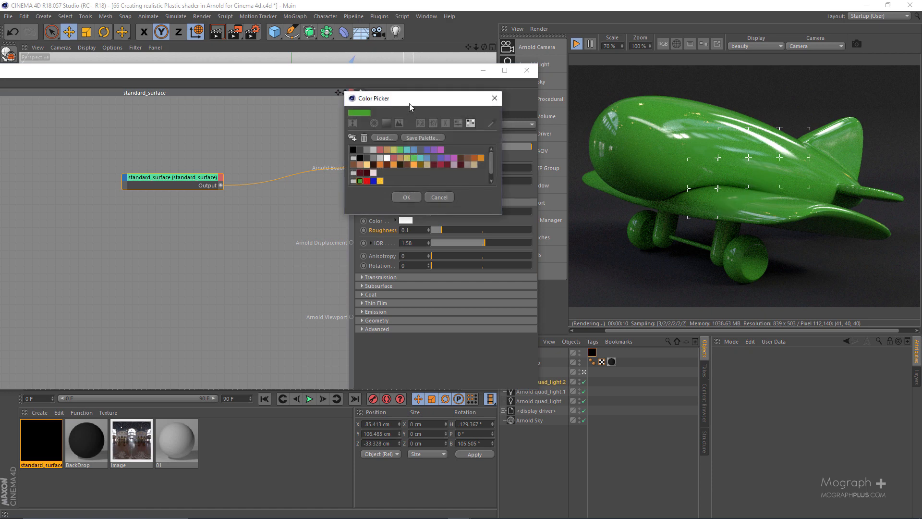
click(367, 181)
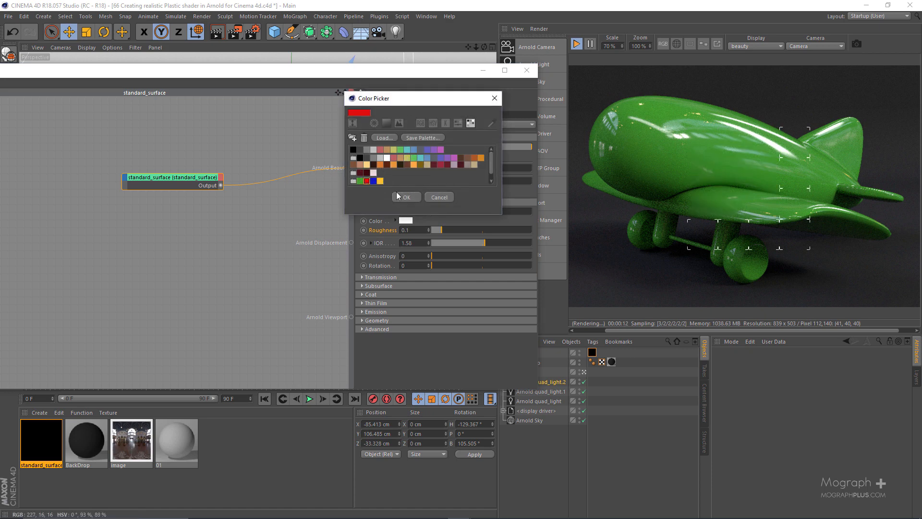
click(413, 197)
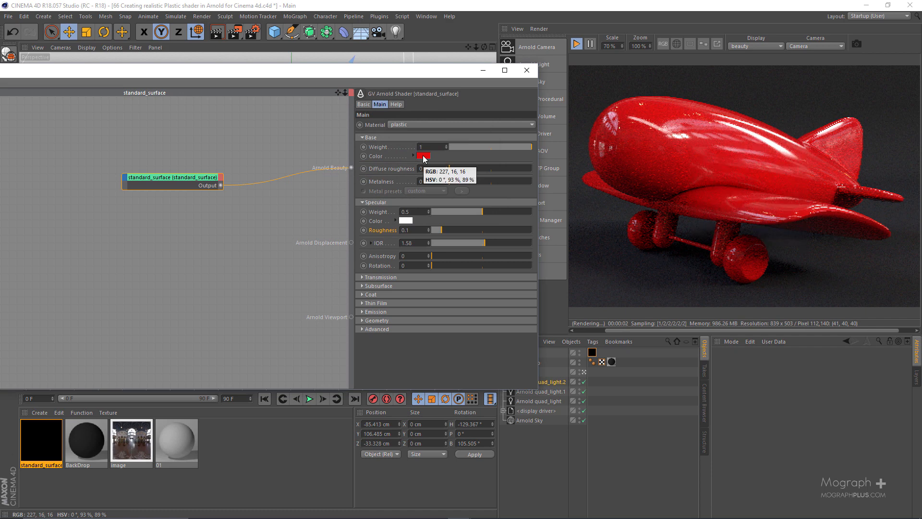
click(423, 157)
click(373, 181)
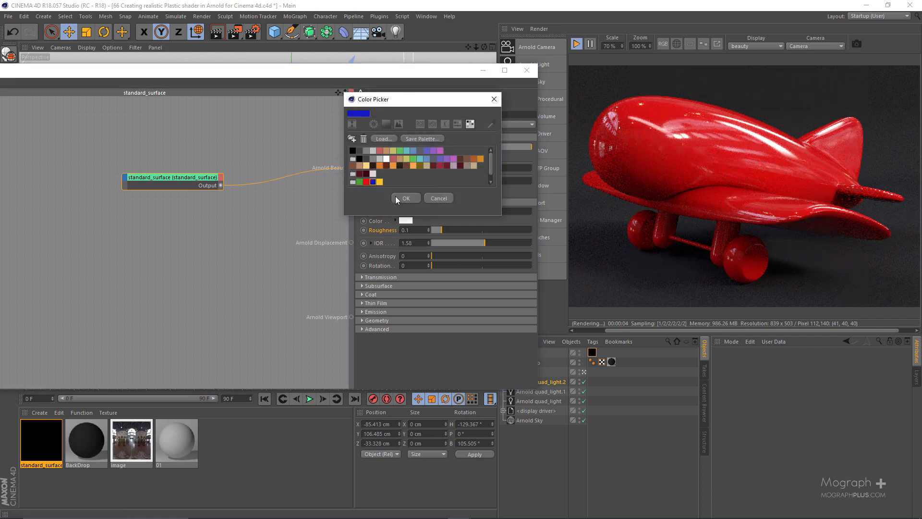
click(405, 197)
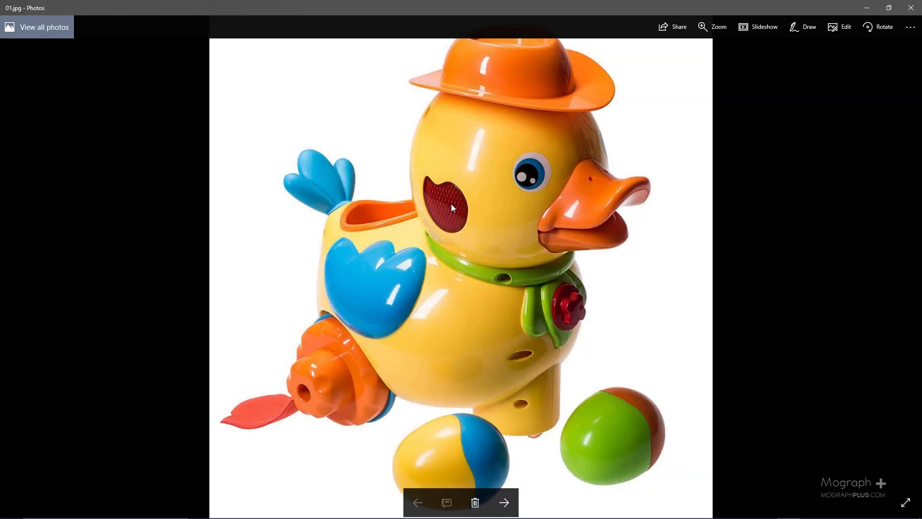
Switch to the Photos app, examine the plastic surfaces of the toy duck in 01.jpg up close, and return to Cinema 4D.
scroll(451, 204, up, 2)
drag(514, 131, 585, 181)
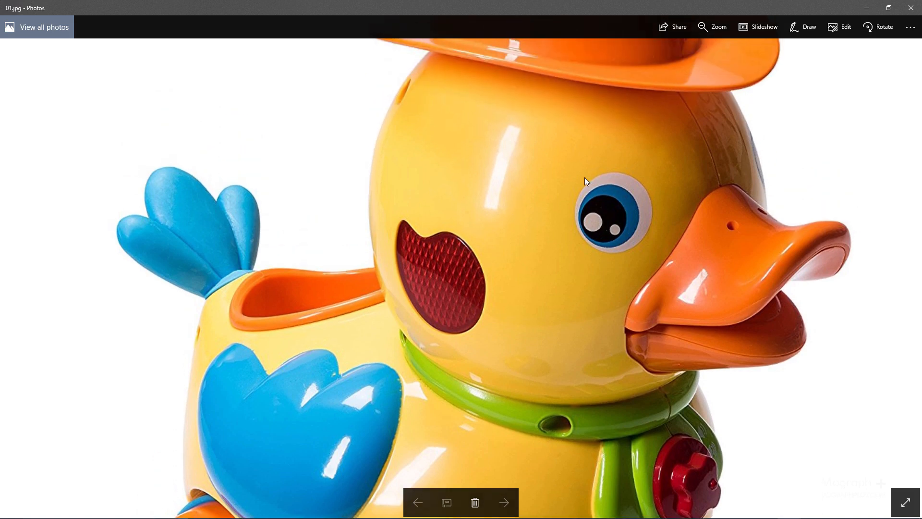
drag(534, 262, 566, 121)
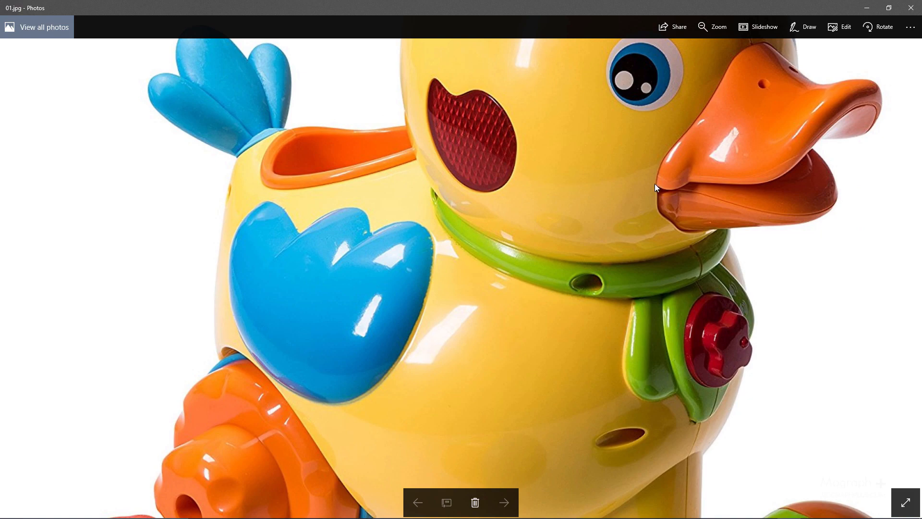
double_click(707, 83)
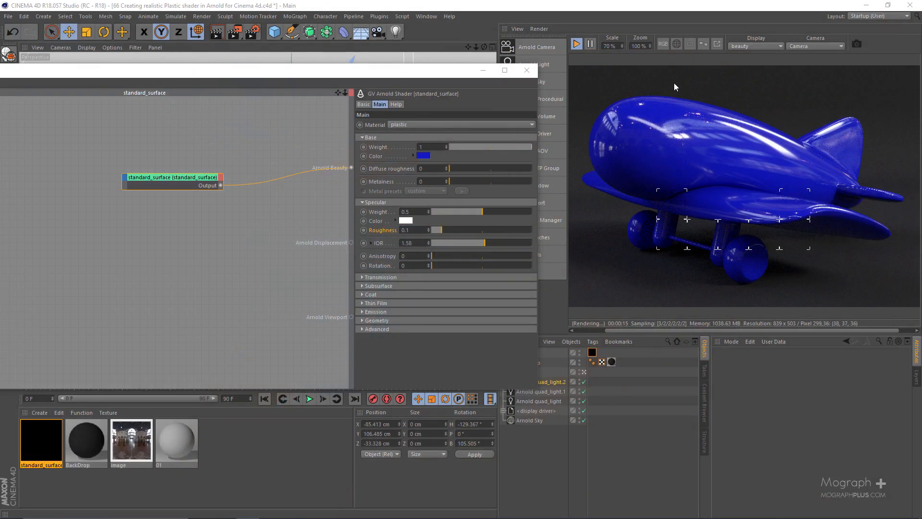
Set the material's base color back to the saved green swatch.
click(423, 155)
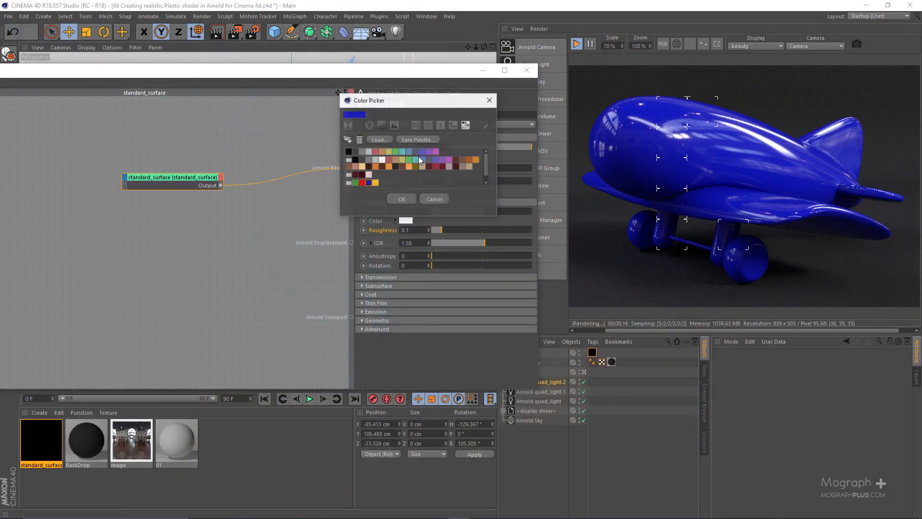
click(355, 182)
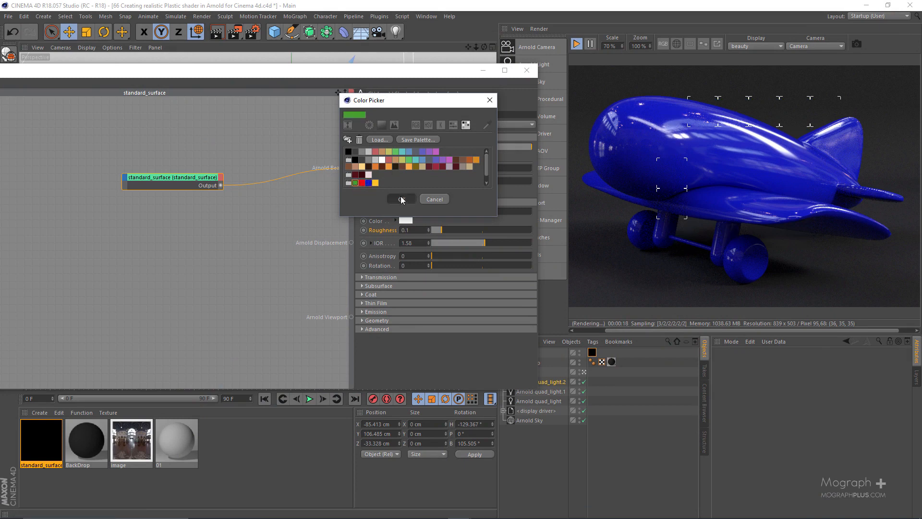
click(402, 199)
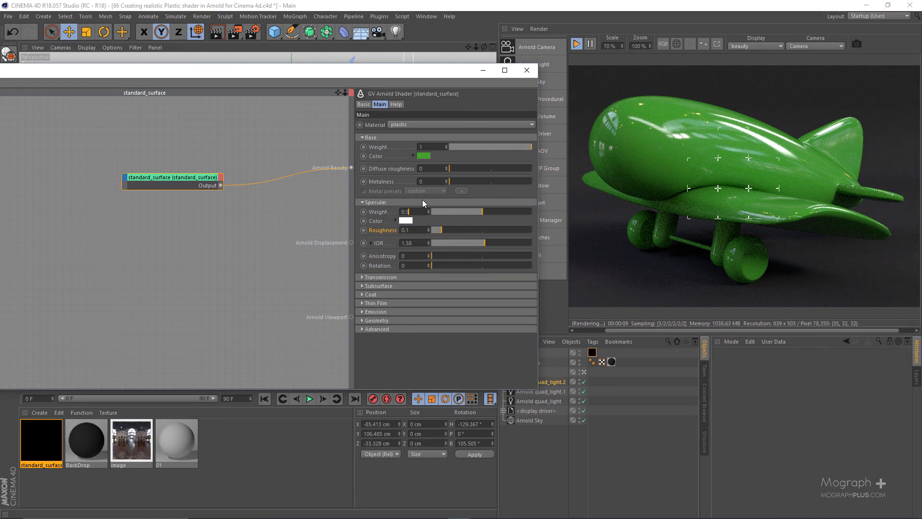
Expand the shader's Coat settings and examine the highlight on the duck's head in the 01.jpg reference in Photos.
click(371, 294)
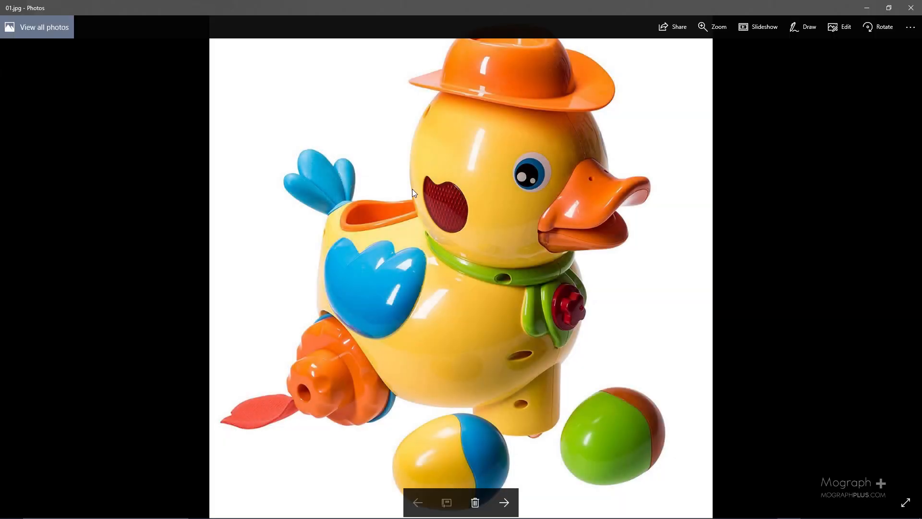
ctrl+scroll(412, 189, up, 2)
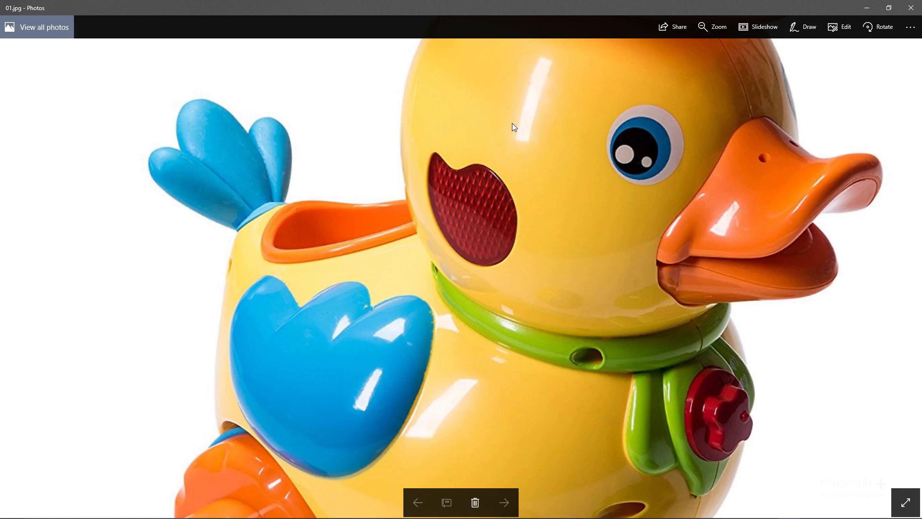
ctrl+scroll(552, 68, up, 3)
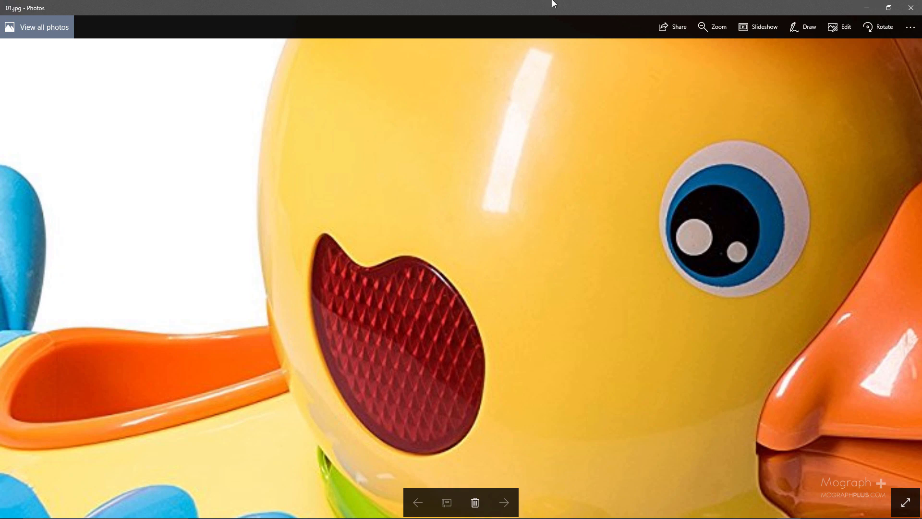
drag(552, 2, 921, 181)
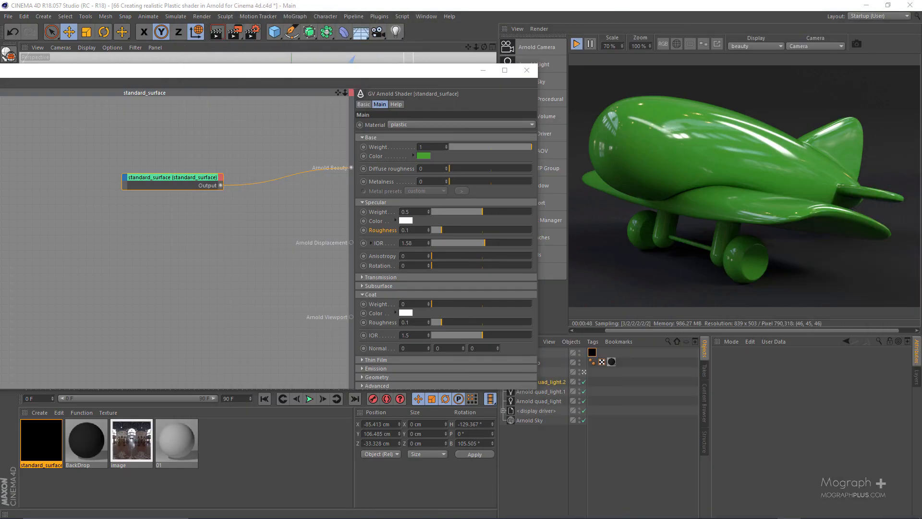
Set the specular roughness to 0.2 and lower the specular weight to 0.26.
click(406, 230)
text(0.1)
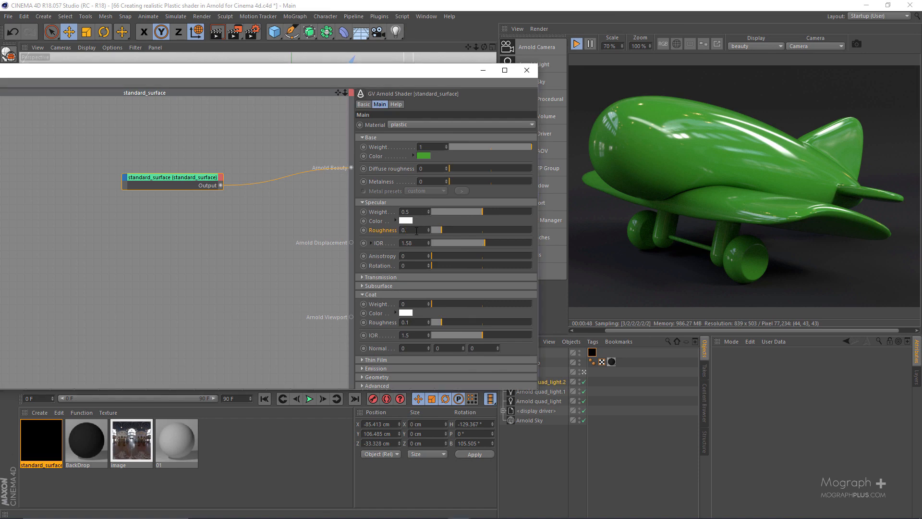
text(2)
key(Return)
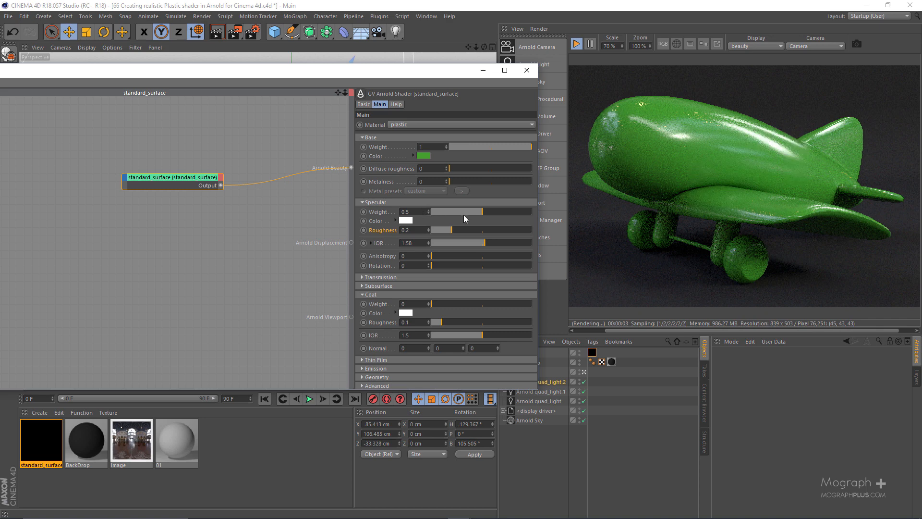
drag(468, 210, 458, 210)
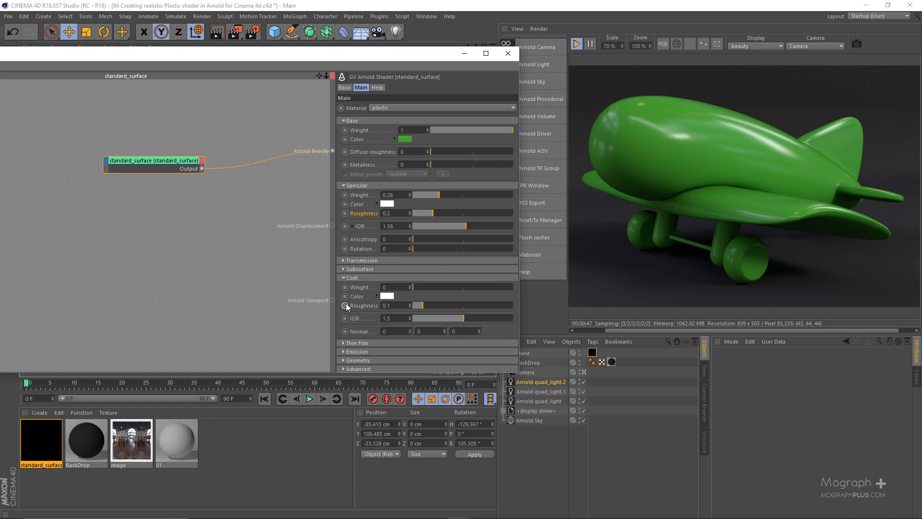
Restrict the IPR render to a rectangular region around the highlights on the plane's upper fuselage.
scroll(759, 192, up, 2)
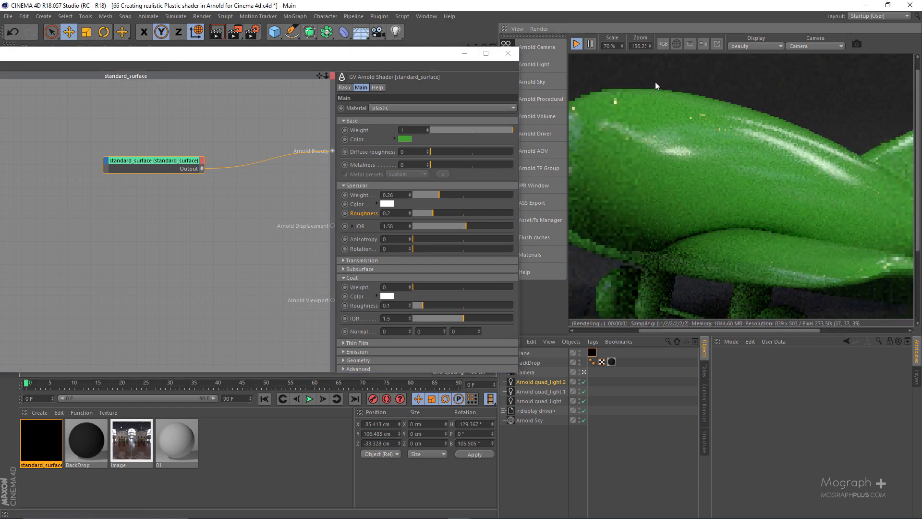
drag(654, 80, 876, 224)
middle_drag(731, 160, 710, 167)
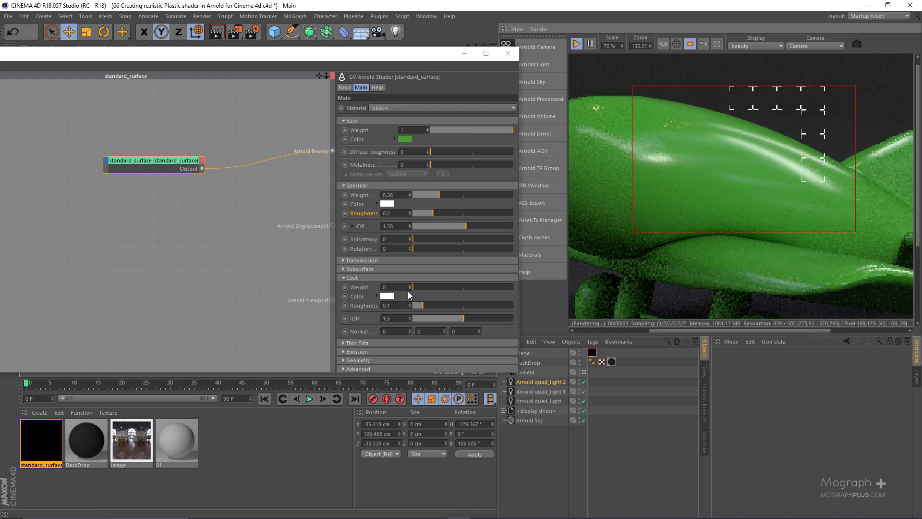
Set the coat weight to 0.21 and the coat roughness to 0.05.
drag(425, 289, 435, 289)
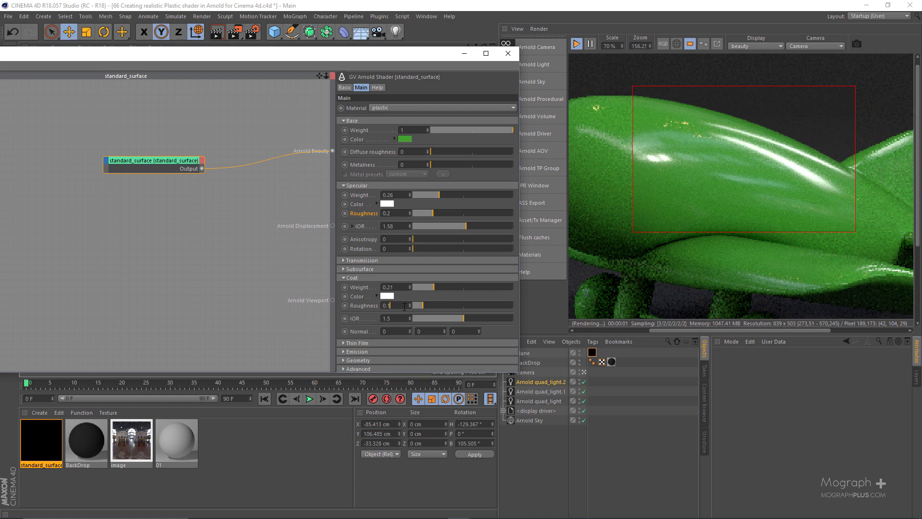
click(404, 307)
key(BackSpace)
text(05)
key(Return)
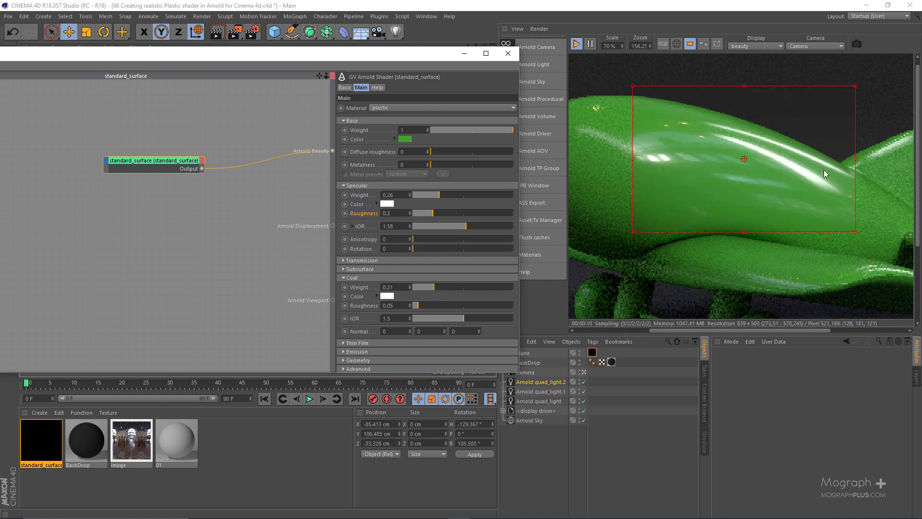
Examine the sharp coat reflections and the softer specular highlights on the fuselage up close in the IPR render.
scroll(779, 166, up, 1)
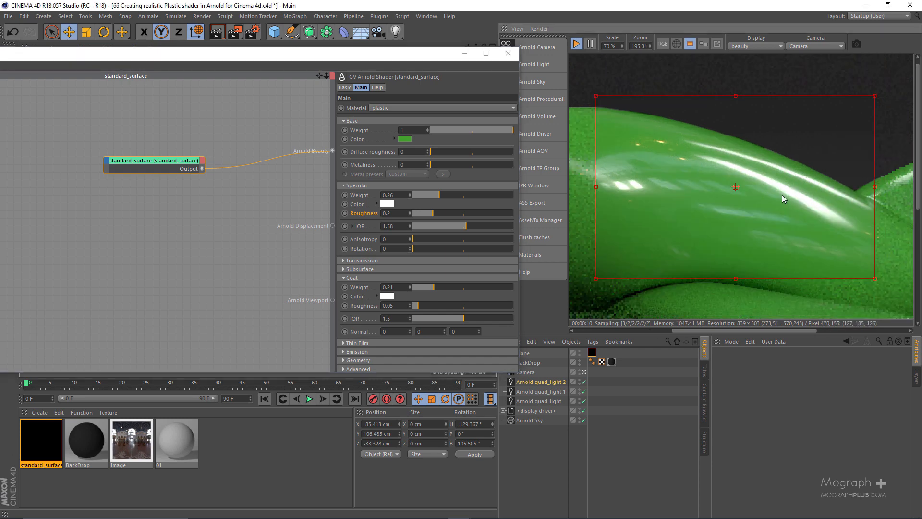
middle_drag(751, 180, 693, 159)
scroll(710, 172, up, 1)
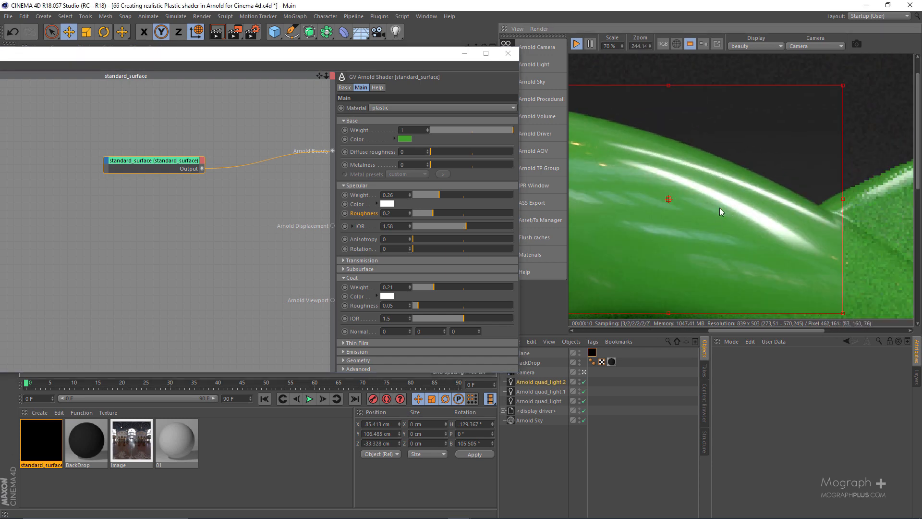
middle_drag(720, 208, 758, 185)
middle_drag(663, 169, 654, 168)
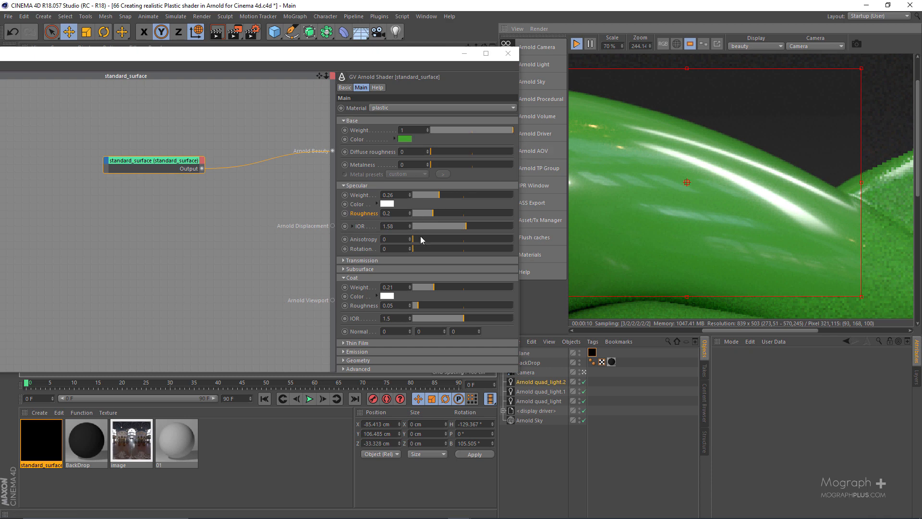
middle_drag(687, 182, 807, 240)
scroll(697, 181, up, 3)
middle_drag(650, 149, 708, 60)
middle_drag(688, 165, 685, 125)
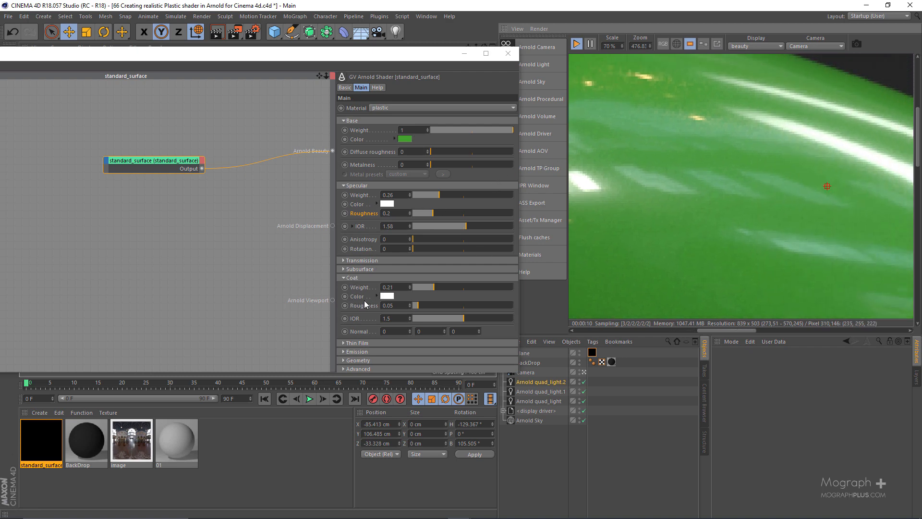
Set the coat IOR to 1.6 and check the reflections across the fuselage render region.
click(401, 318)
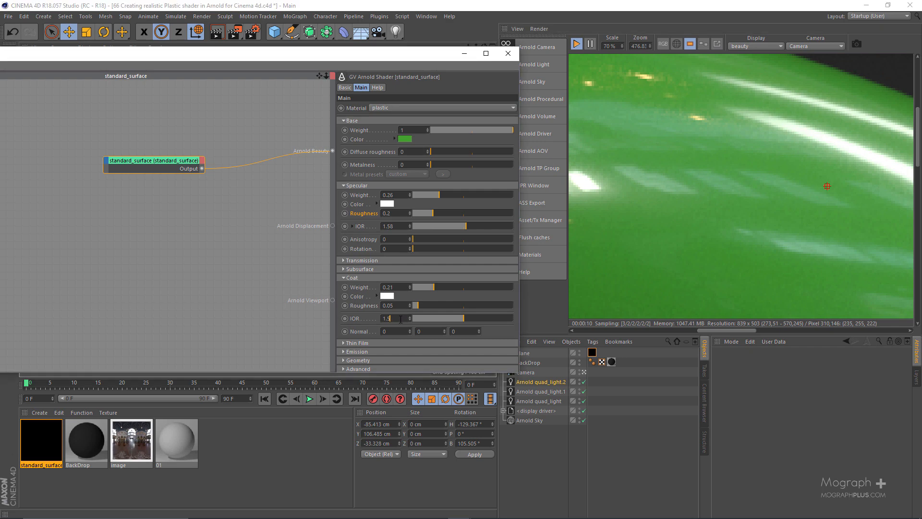
text(.6)
key(Return)
scroll(691, 172, down, 3)
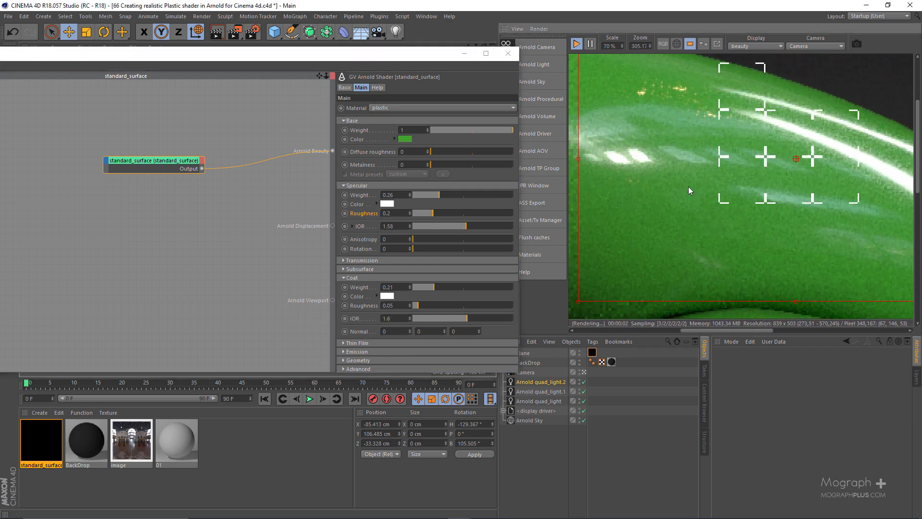
scroll(673, 166, down, 1)
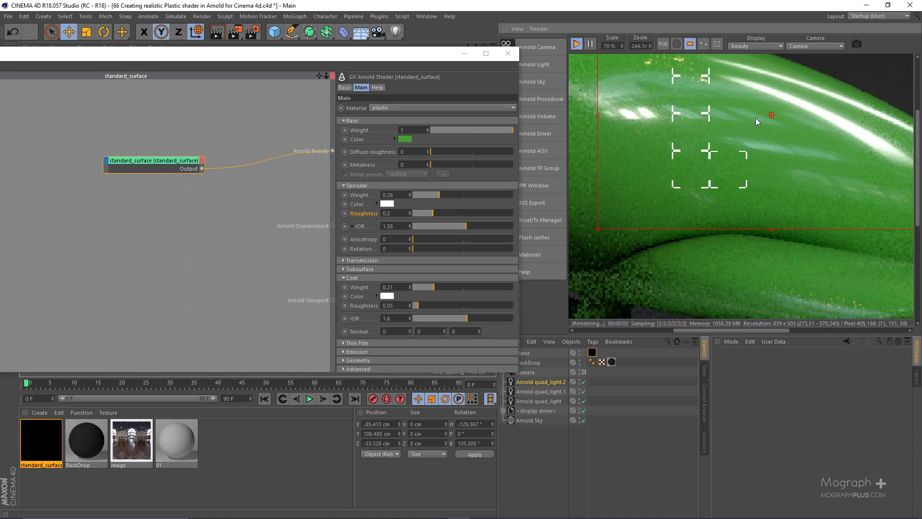
middle_drag(743, 150, 688, 164)
scroll(687, 163, down, 1)
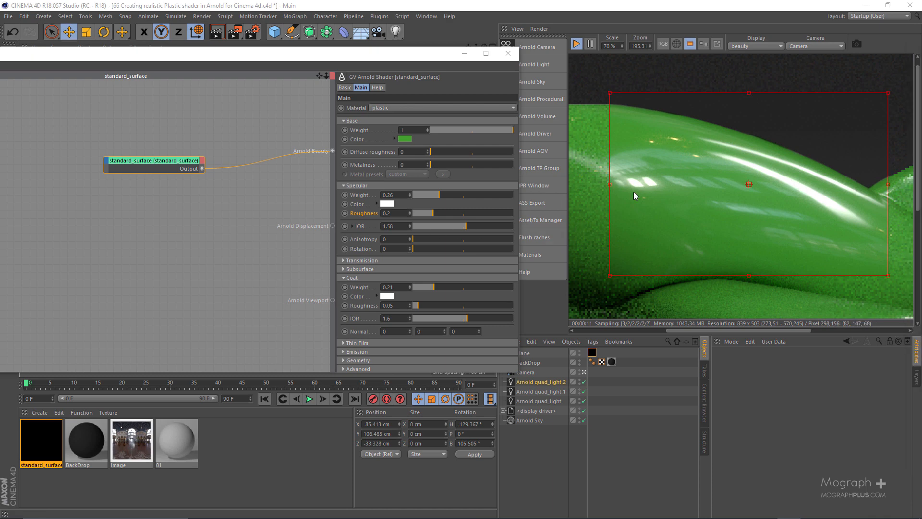
Uncover the IPR window and set its zoom to 100% to view the whole plane.
drag(382, 59, 404, 62)
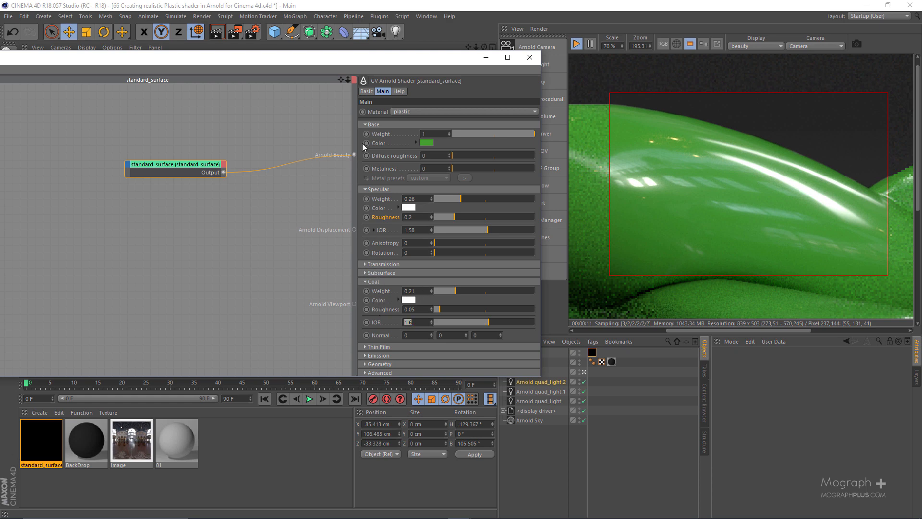
drag(393, 59, 474, 58)
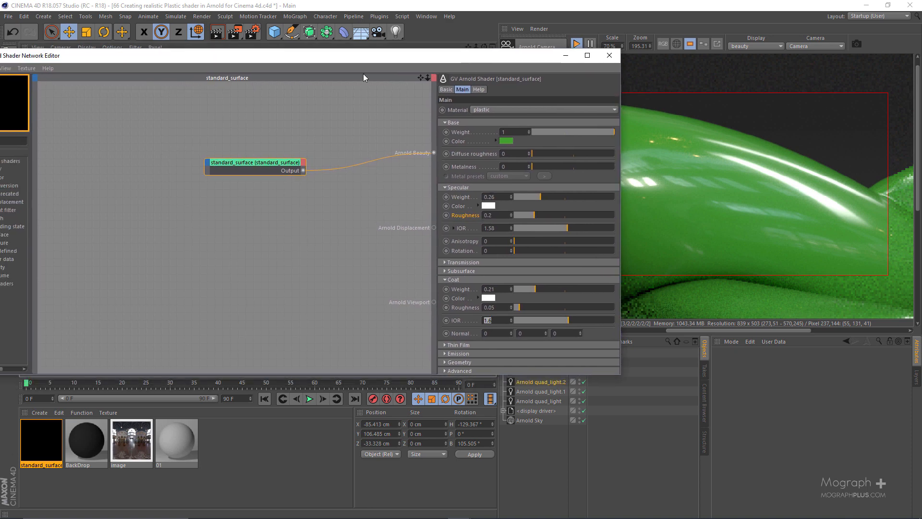
drag(382, 57, 255, 80)
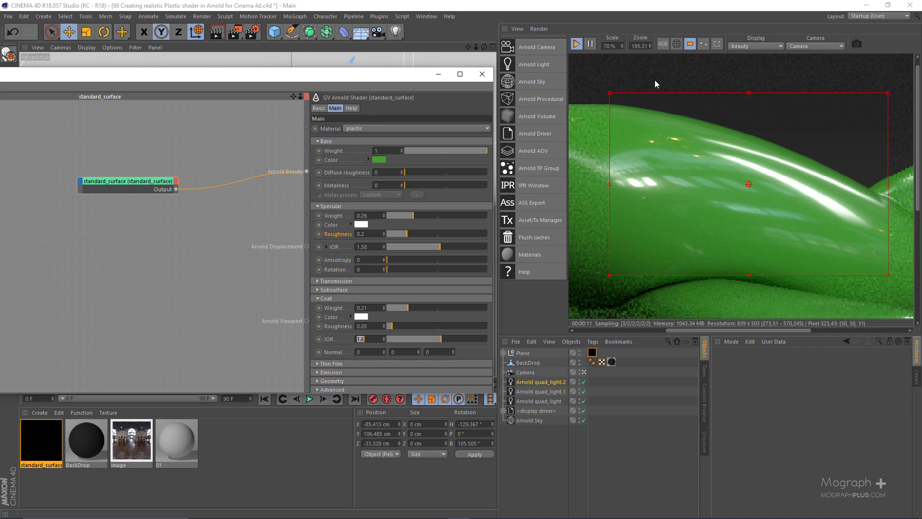
double_click(639, 47)
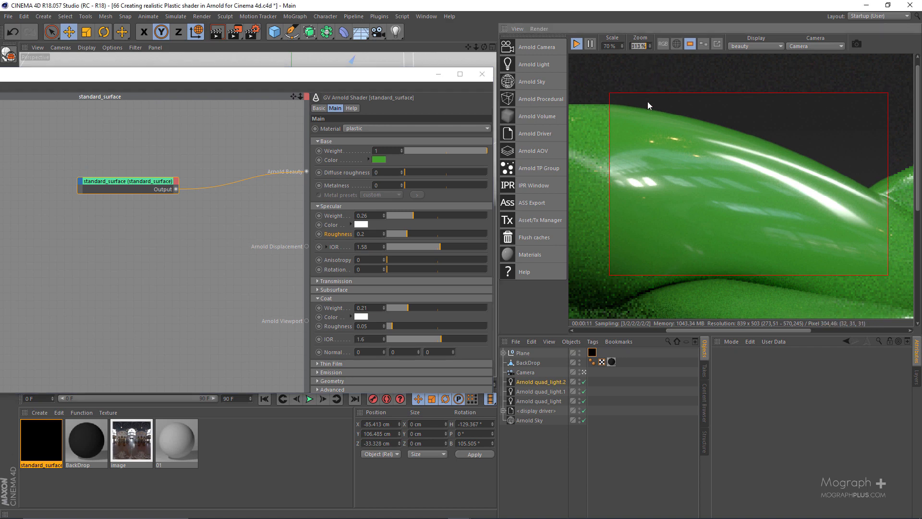
text(100)
key(Return)
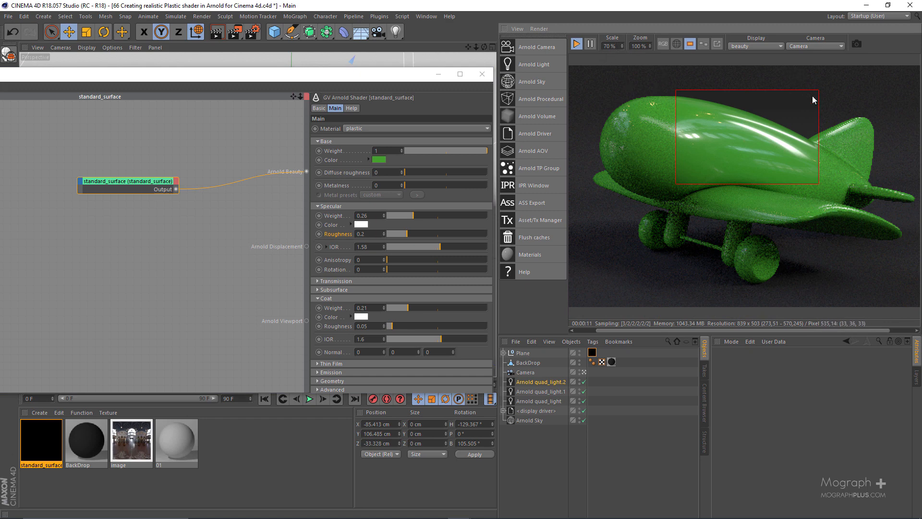
Open the render settings to check the output resolution, and set the IPR render scale to 100%.
click(250, 32)
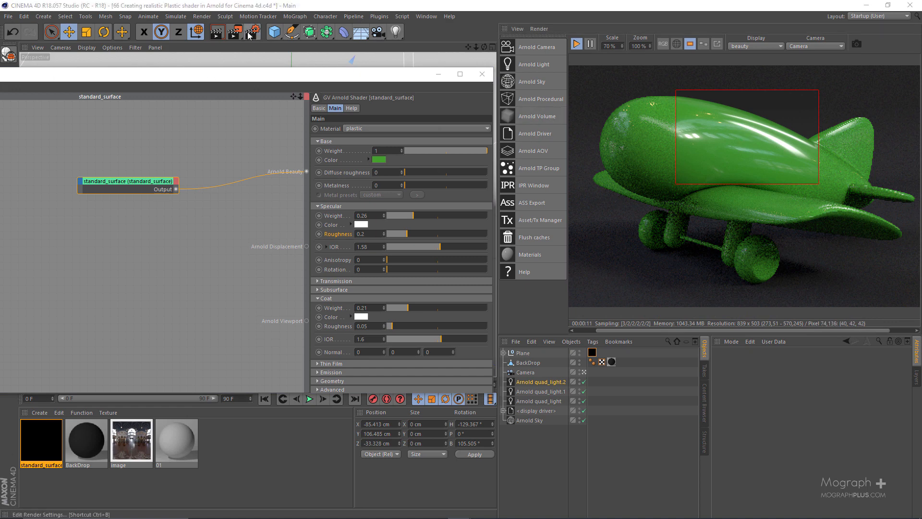
drag(213, 7, 301, 109)
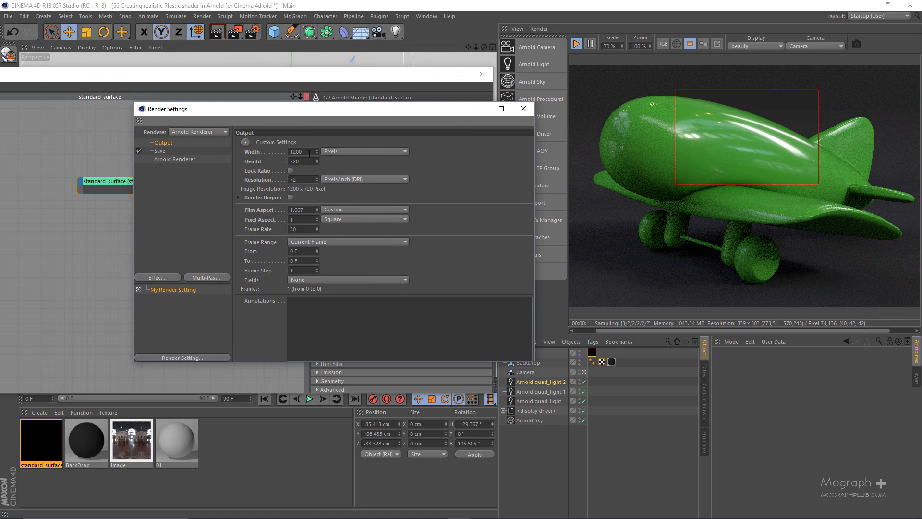
click(618, 46)
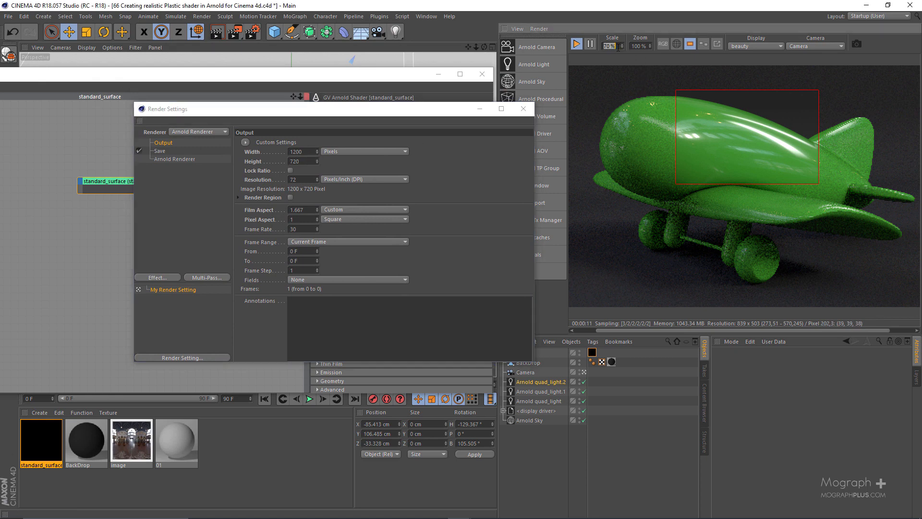
text(100)
key(Return)
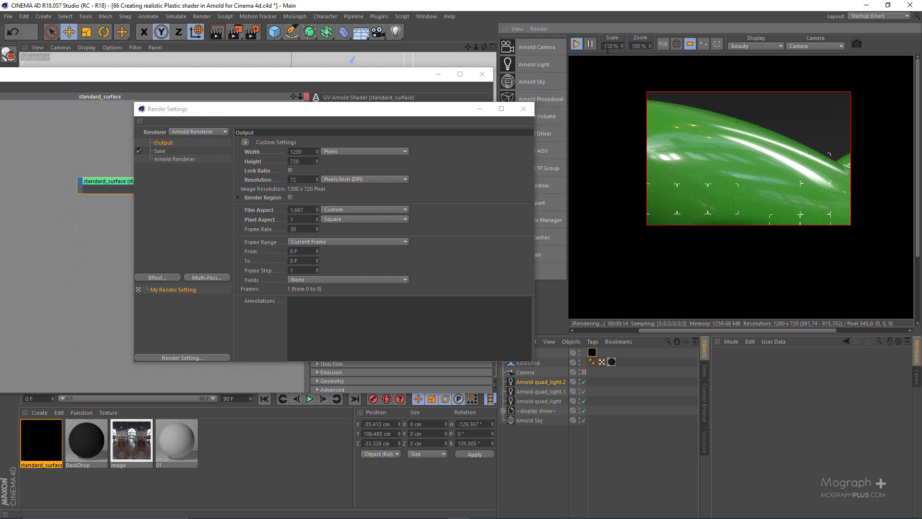
Raise the IPR render scale to 200% and examine the fuselage highlights at that resolution.
text(200)
key(Return)
drag(736, 164, 726, 103)
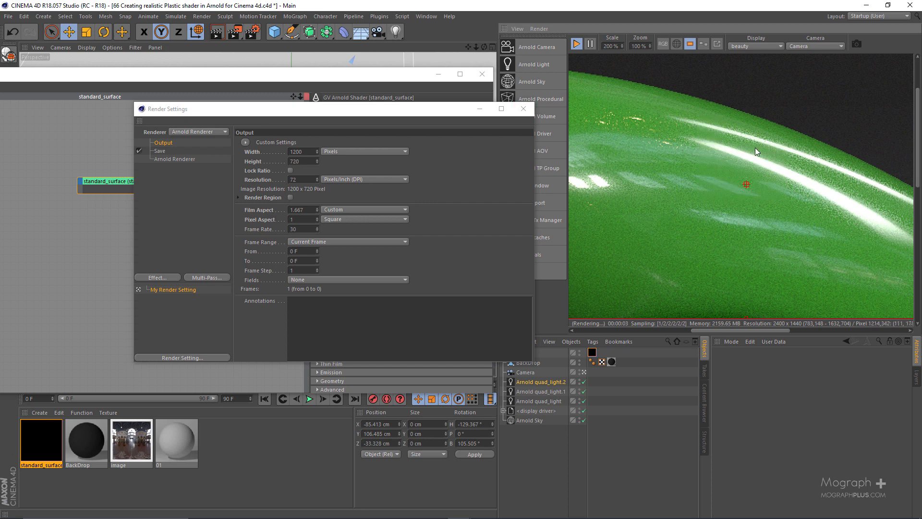
scroll(735, 158, down, 2)
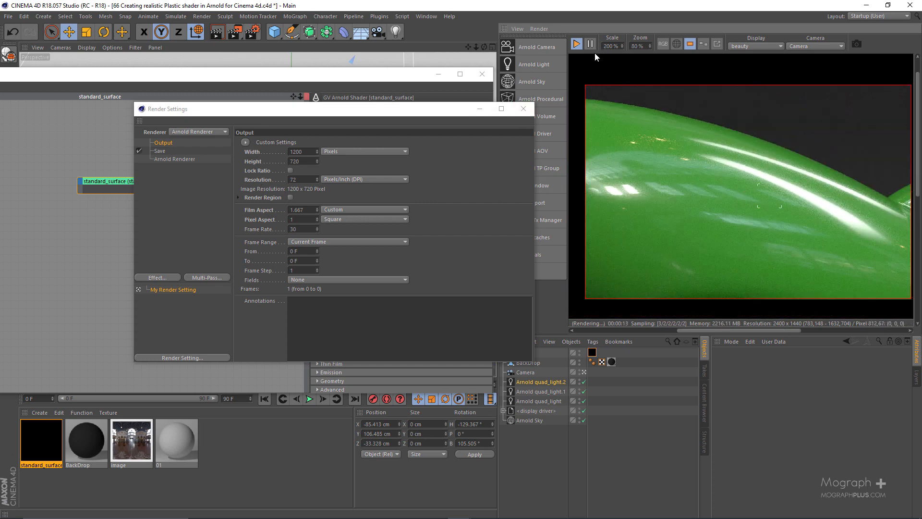
mouse_move(622, 108)
middle_down()
mouse_move(607, 109)
mouse_move(614, 107)
middle_up()
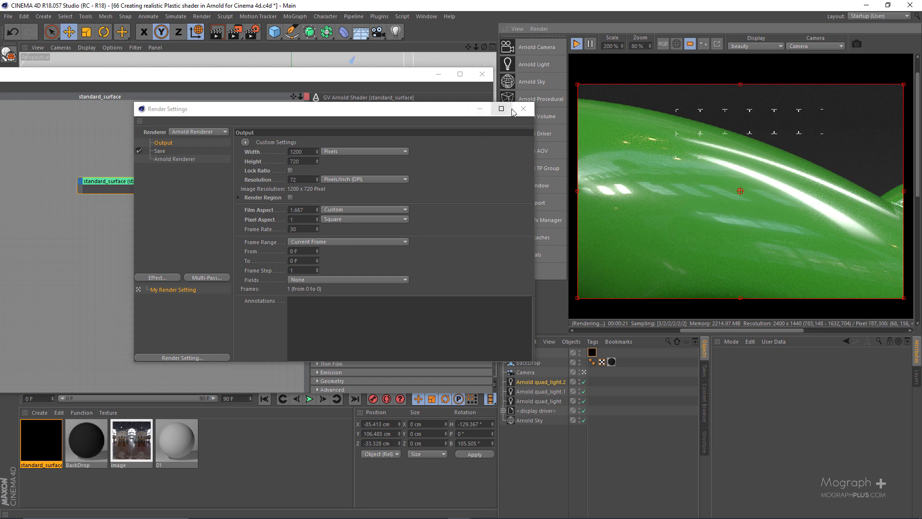
Close the render settings and render the whole plane in the IPR at 100% scale without the region restriction.
drag(449, 111, 410, 111)
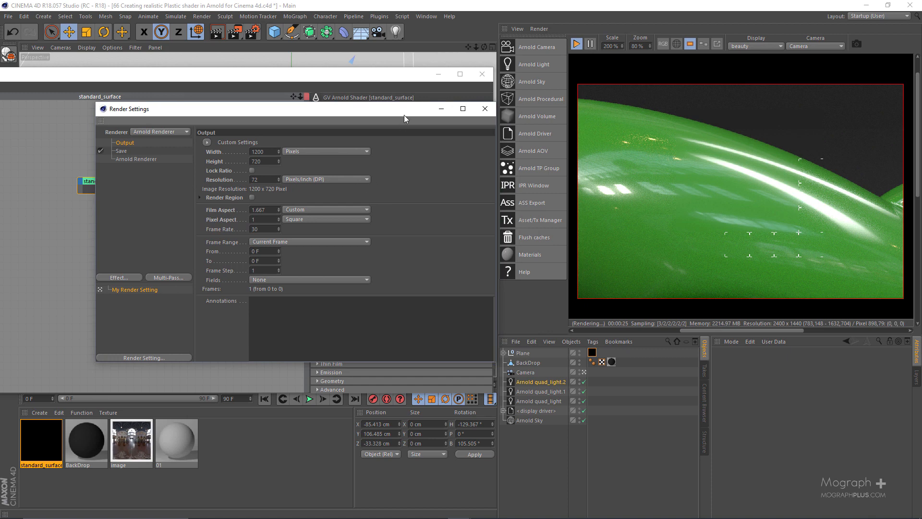
drag(404, 114, 438, 68)
click(449, 99)
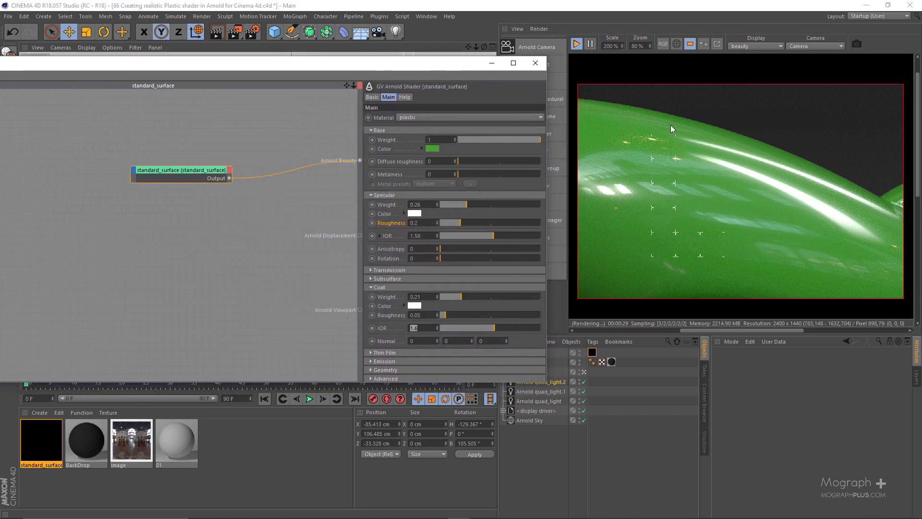
click(611, 47)
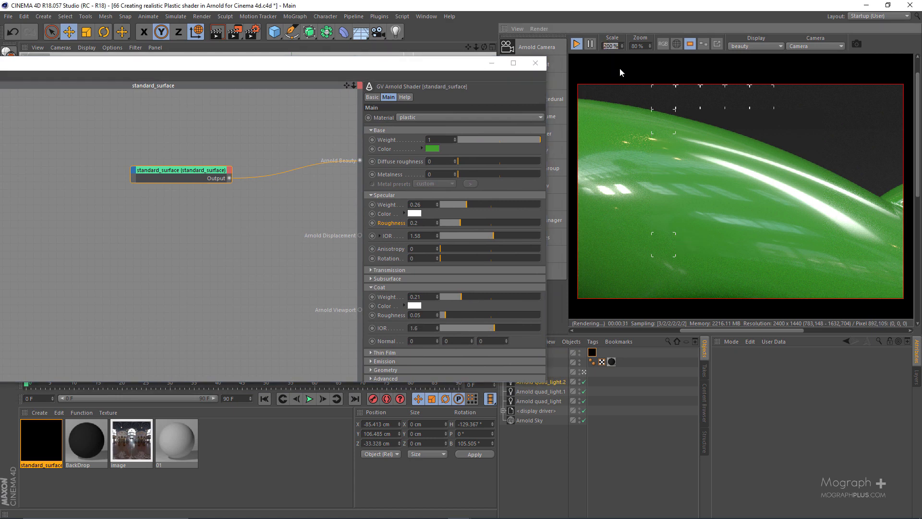
text(100)
key(Return)
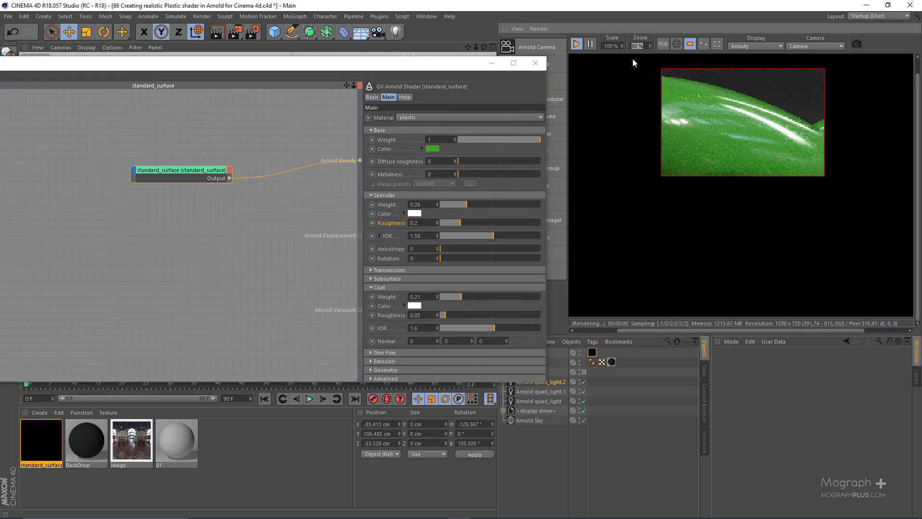
click(690, 43)
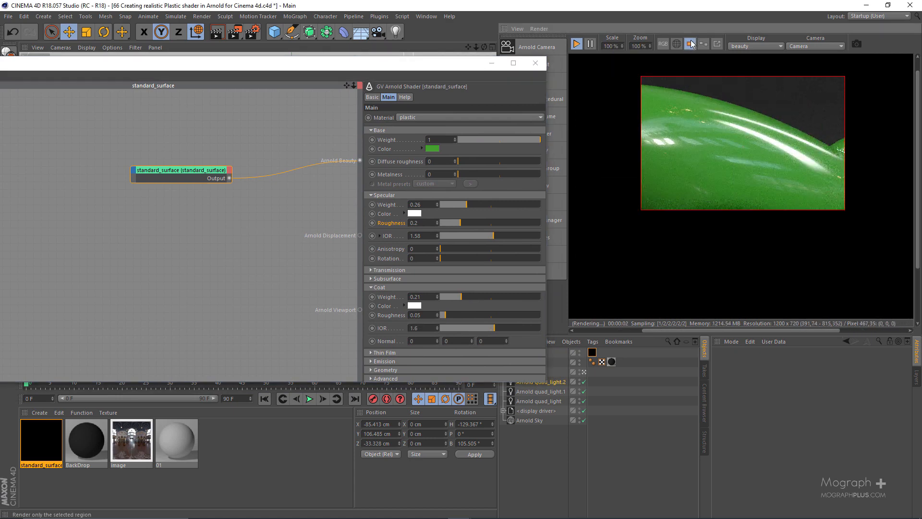
scroll(662, 166, down, 1)
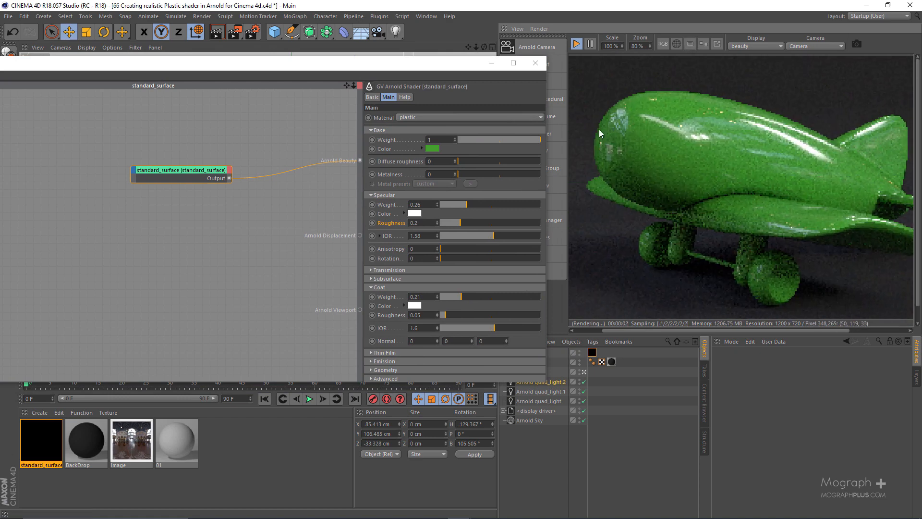
Add an image shader to the plastic material's network and load BW19.png from the tex folder into it.
drag(404, 67, 623, 68)
drag(416, 166, 448, 150)
click(325, 152)
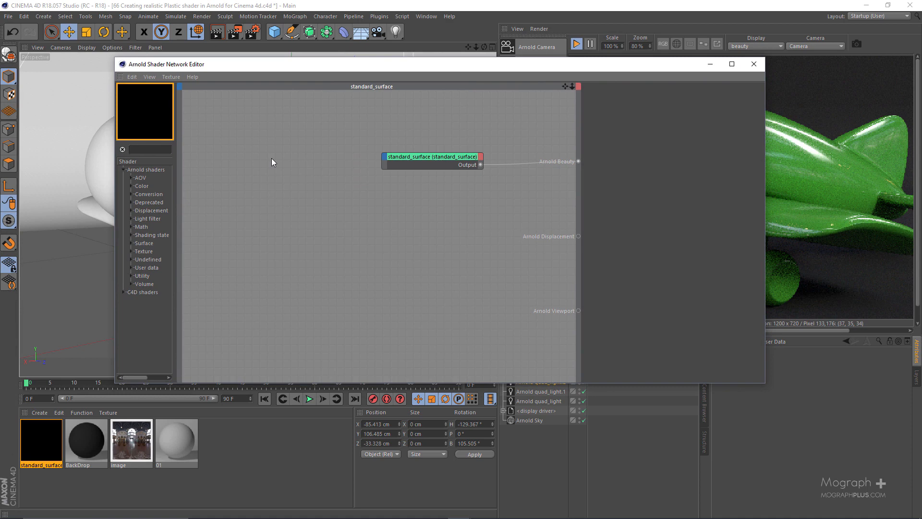
key(Tab)
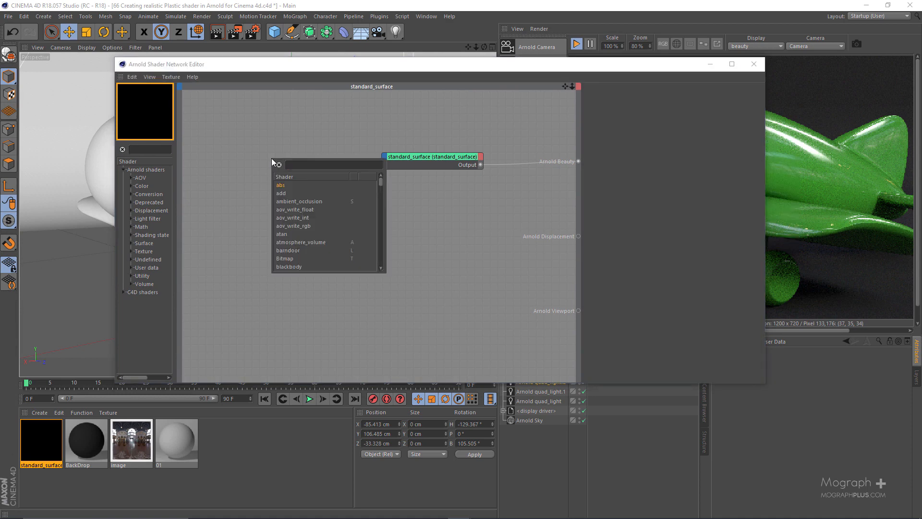
text(image)
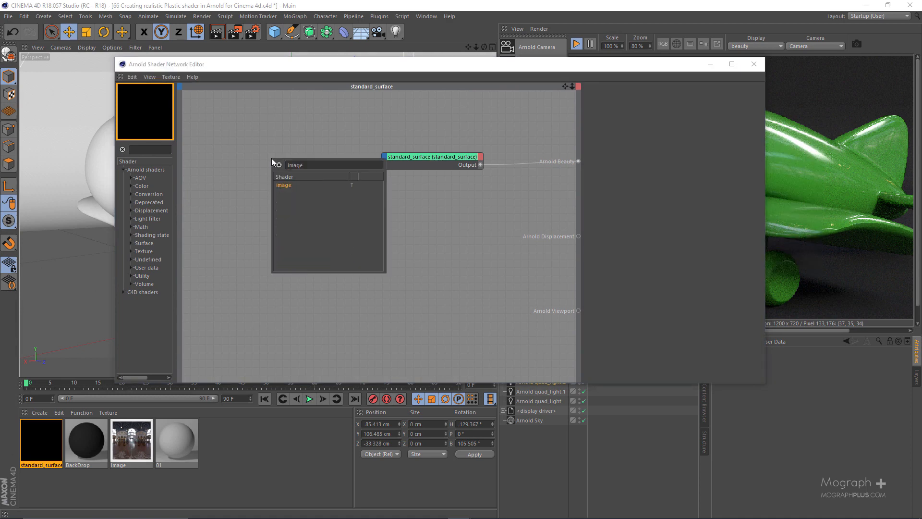
key(Return)
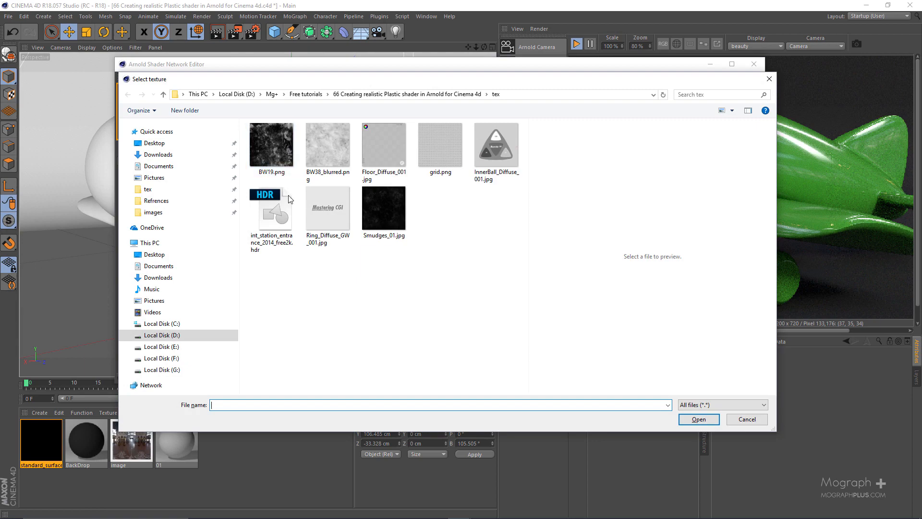
click(277, 149)
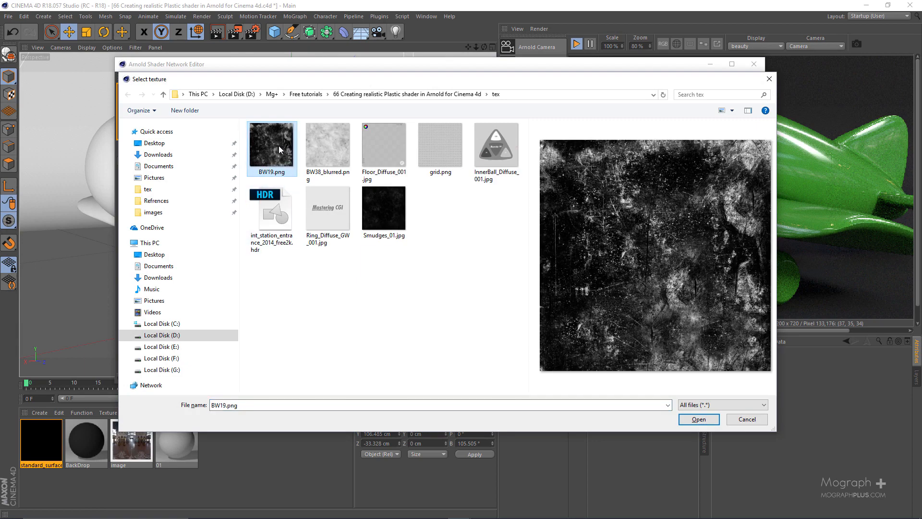
double_click(274, 146)
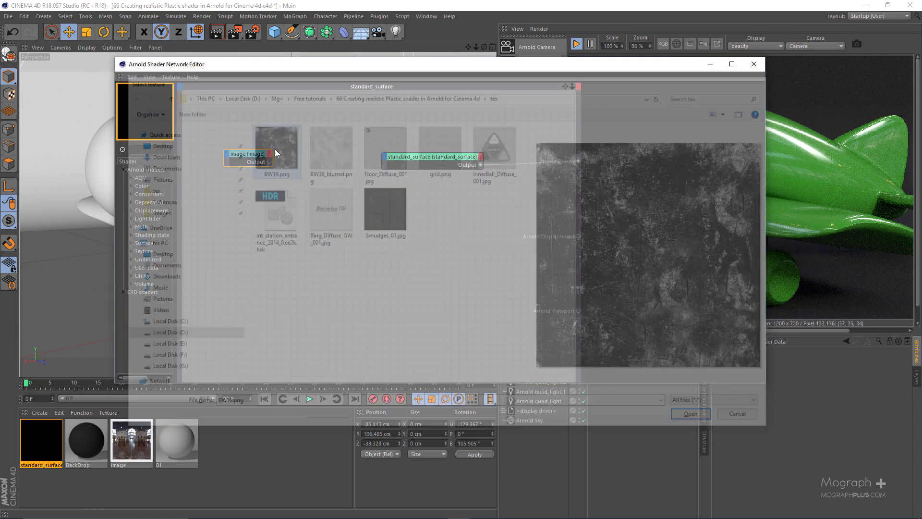
Set the image shader as the beauty root to preview its texture on the plane in the IPR.
click(442, 159)
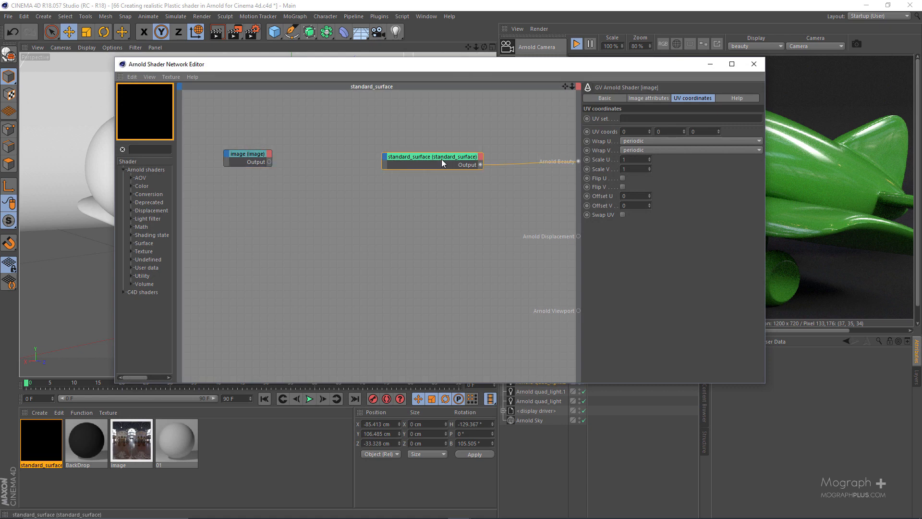
click(260, 163)
drag(455, 59, 305, 52)
key(alt+w)
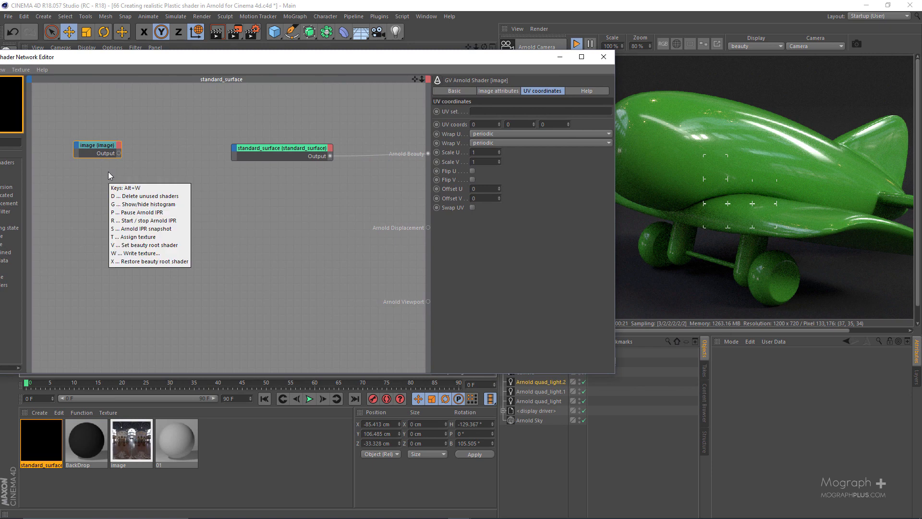
key(b)
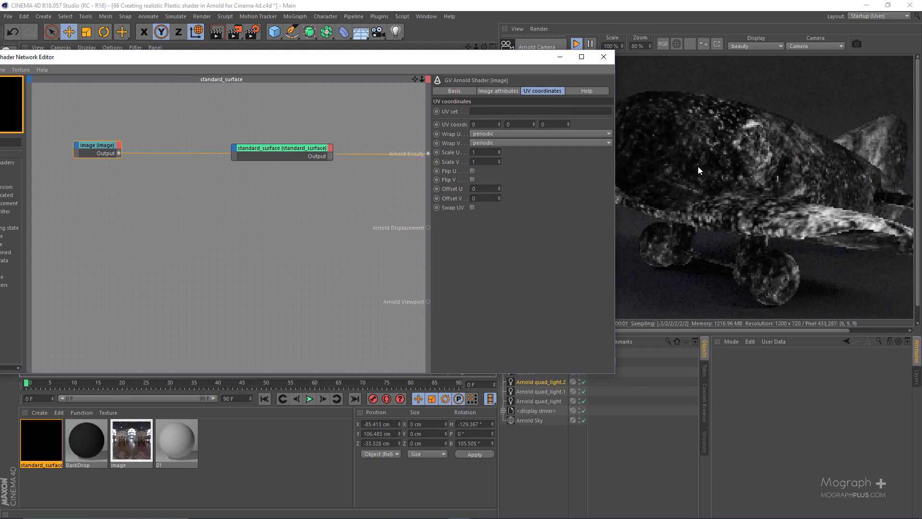
drag(489, 57, 419, 61)
scroll(751, 171, down, 1)
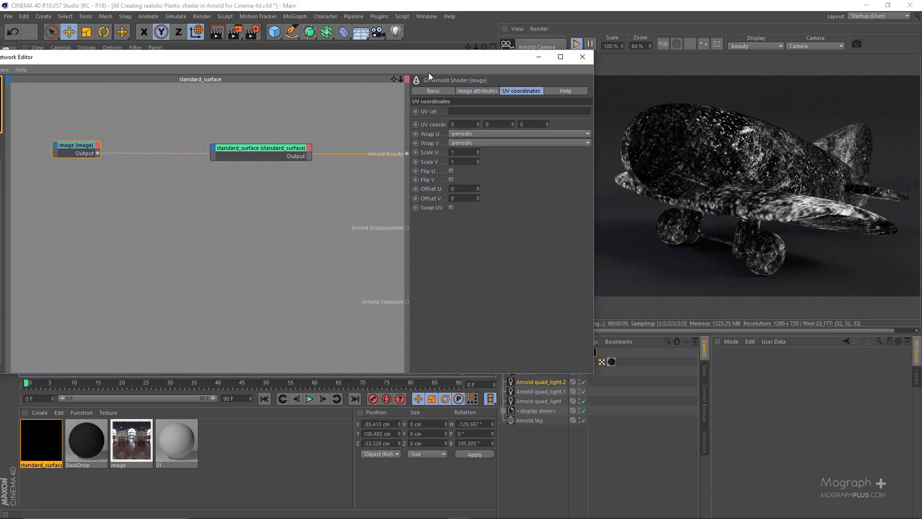
Try a UV scale of 3 on the image shader and set both Scale U and Scale V to 5.
drag(486, 56, 345, 57)
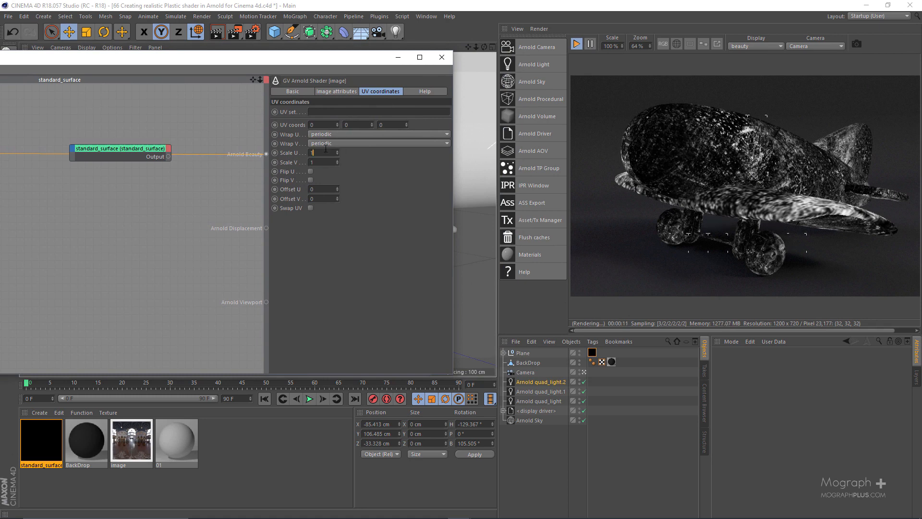
text(3)
key(Return)
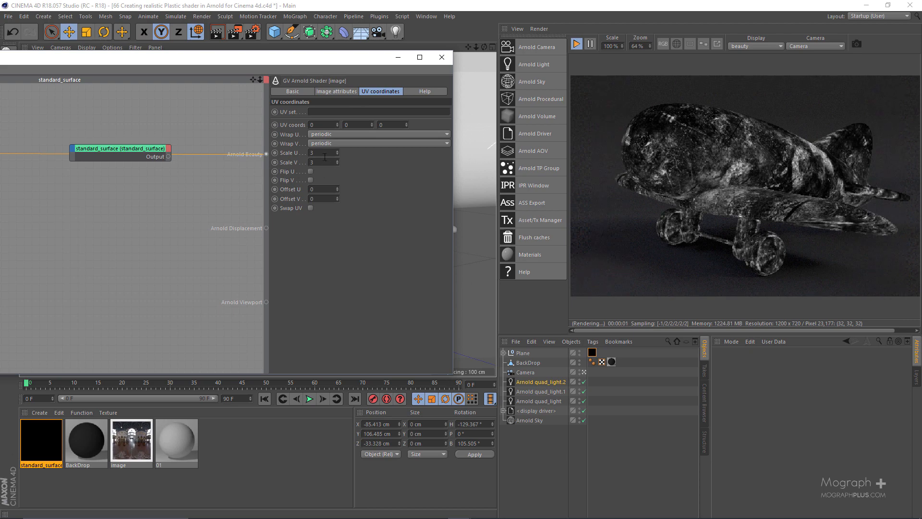
click(323, 153)
text(5)
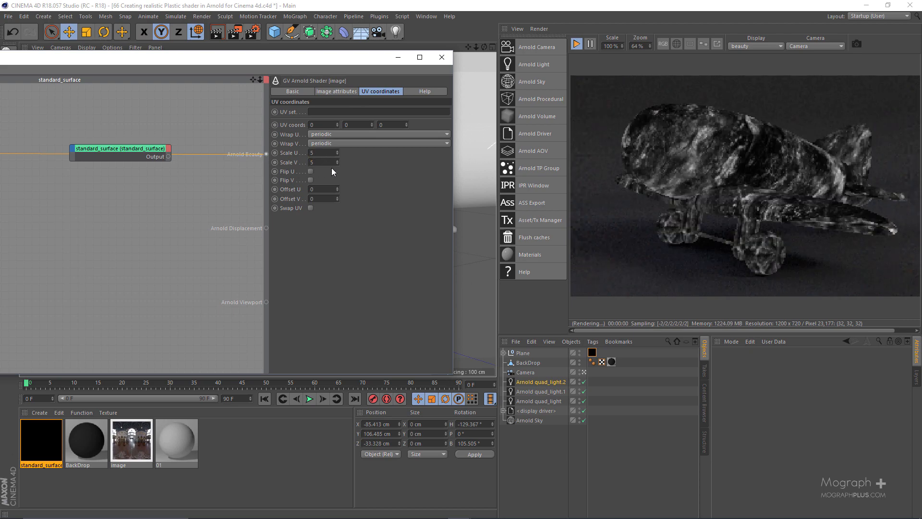
text(5)
key(Return)
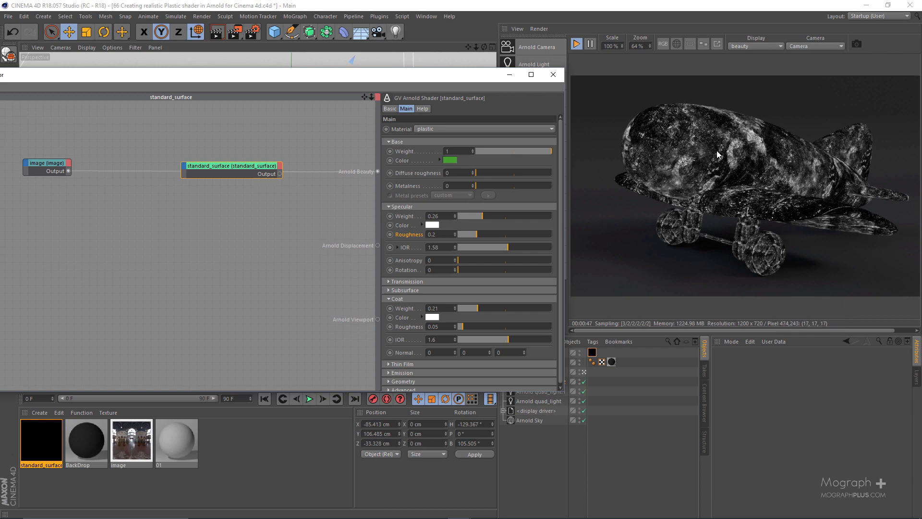
Insert a complement shader after the image shader and move the standard surface node clear of the connection.
drag(465, 76, 547, 71)
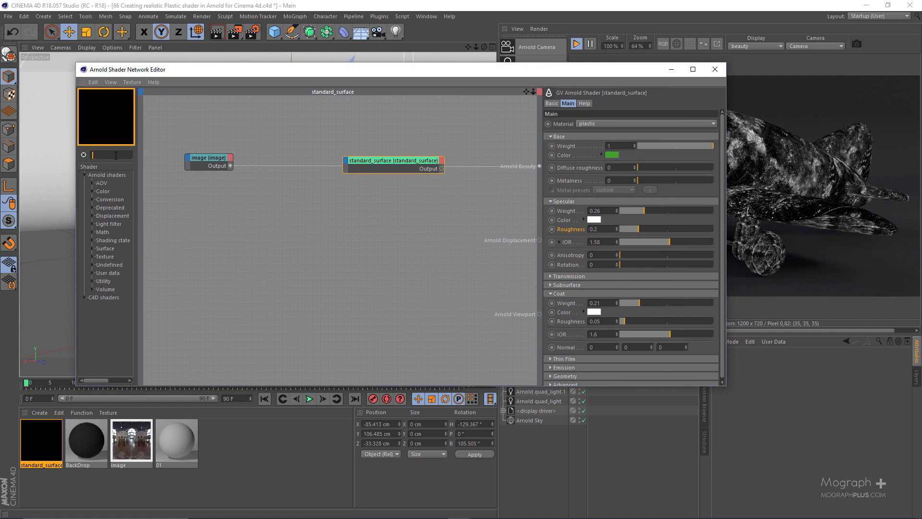
text(comp)
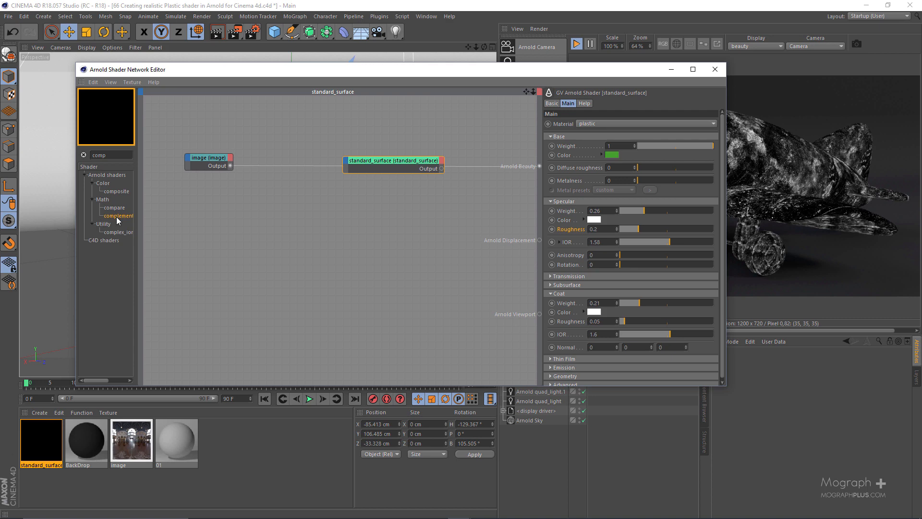
mouse_move(215, 161)
mouse_down()
mouse_move(119, 224)
mouse_move(212, 163)
mouse_up()
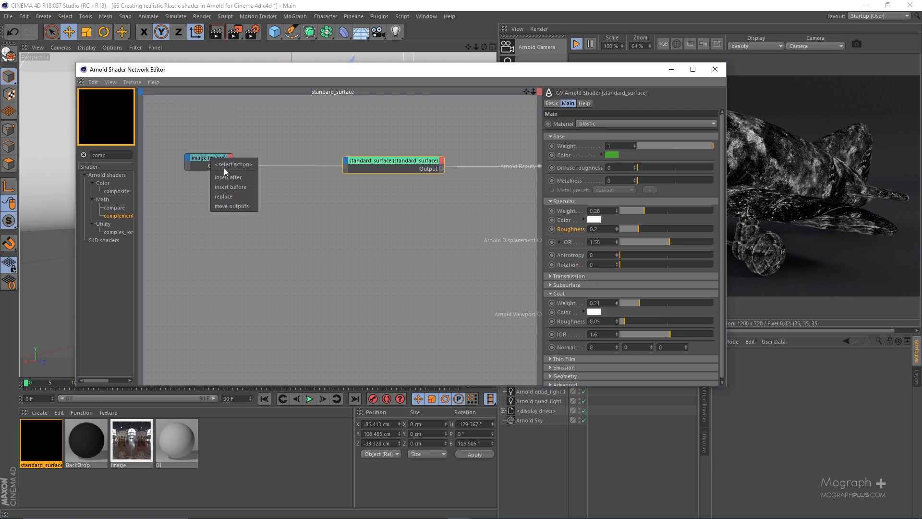
click(249, 177)
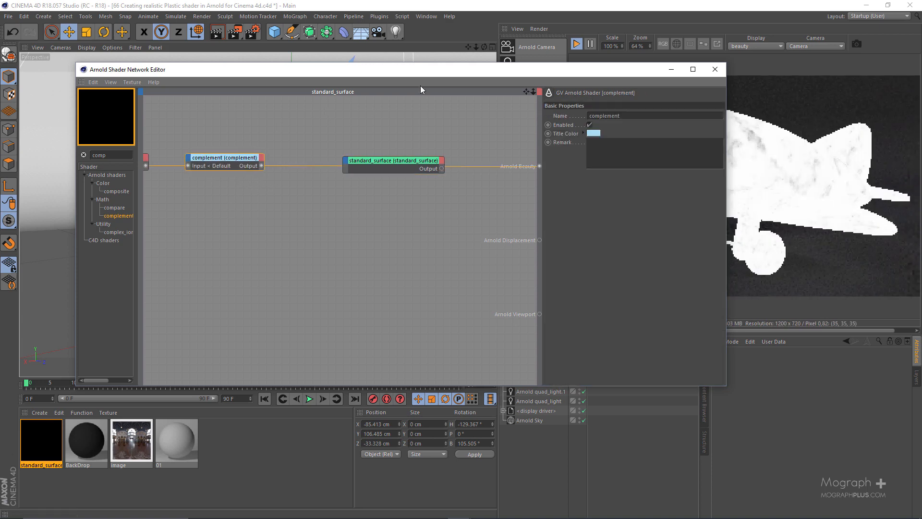
drag(443, 71, 299, 68)
key(h)
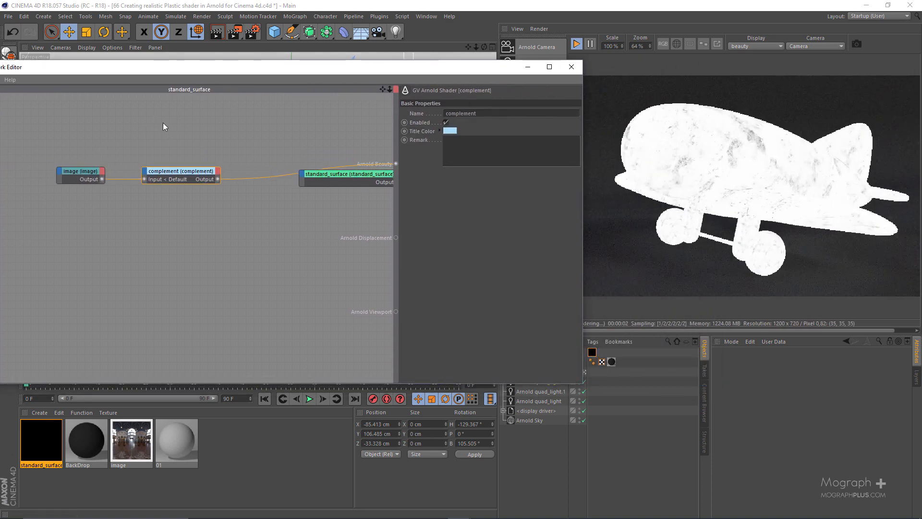
drag(331, 177, 303, 218)
Compare the original and inverted texture in the IPR by setting the image, then the complement shader, as beauty root.
click(56, 167)
right_click(83, 209)
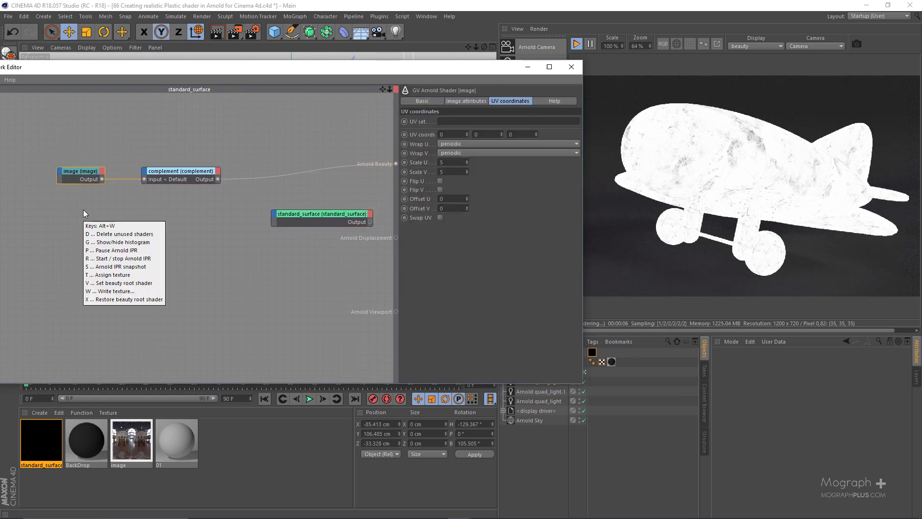
key(Escape)
click(182, 171)
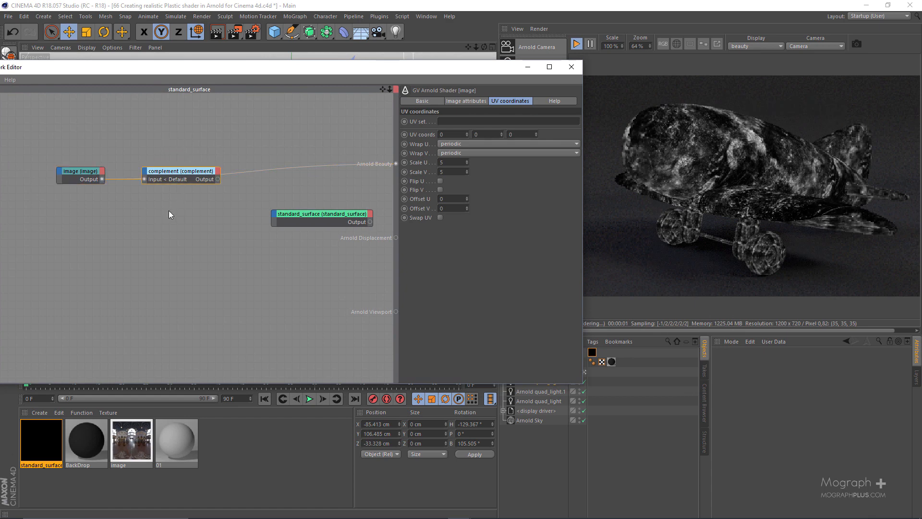
right_click(169, 211)
key(v)
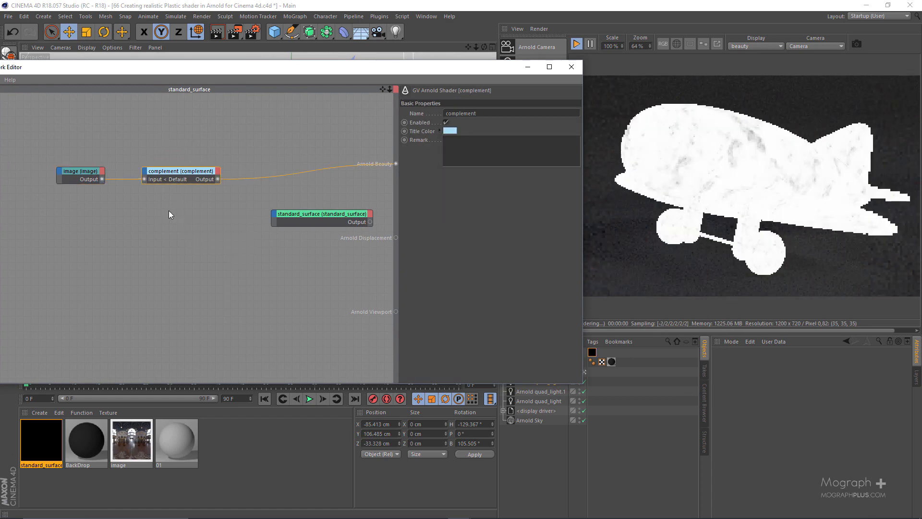
drag(463, 68, 489, 73)
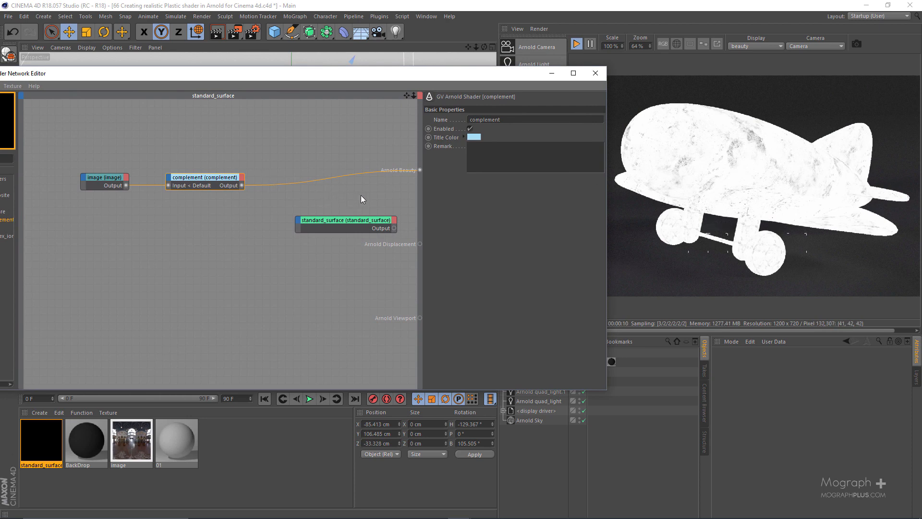
Try a specular weight of 1 on the standard surface, and set it to 0.25.
click(365, 224)
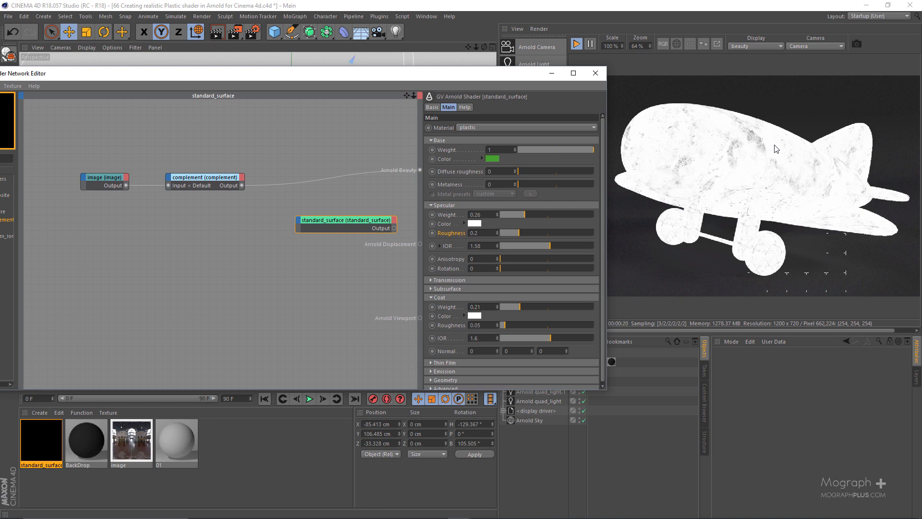
drag(509, 77, 340, 82)
click(539, 29)
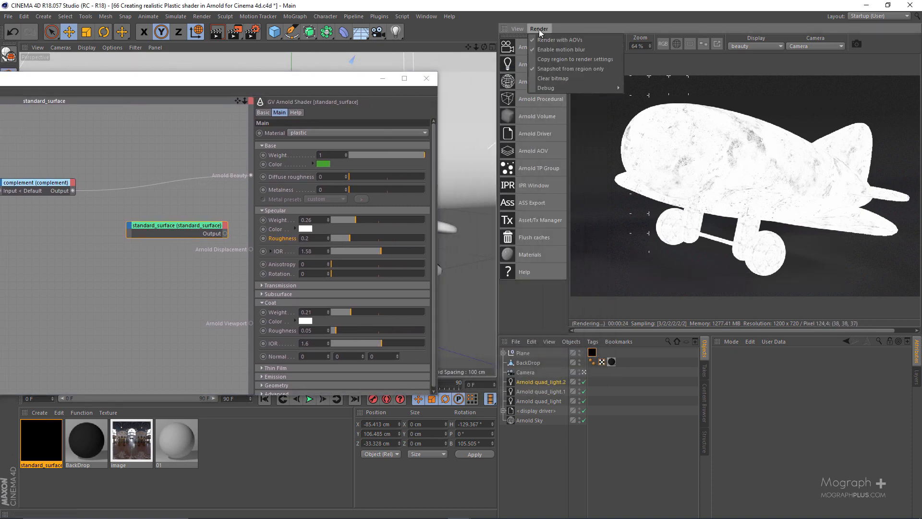
mouse_move(515, 29)
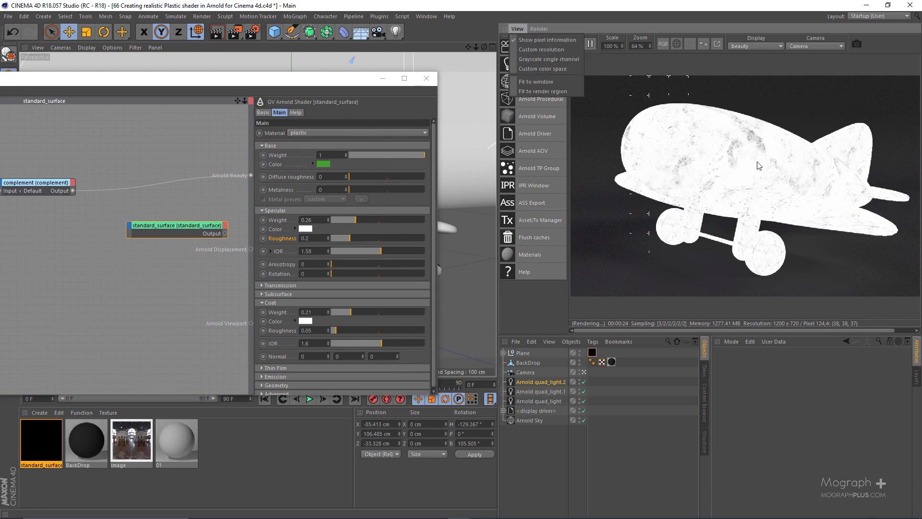
click(735, 2)
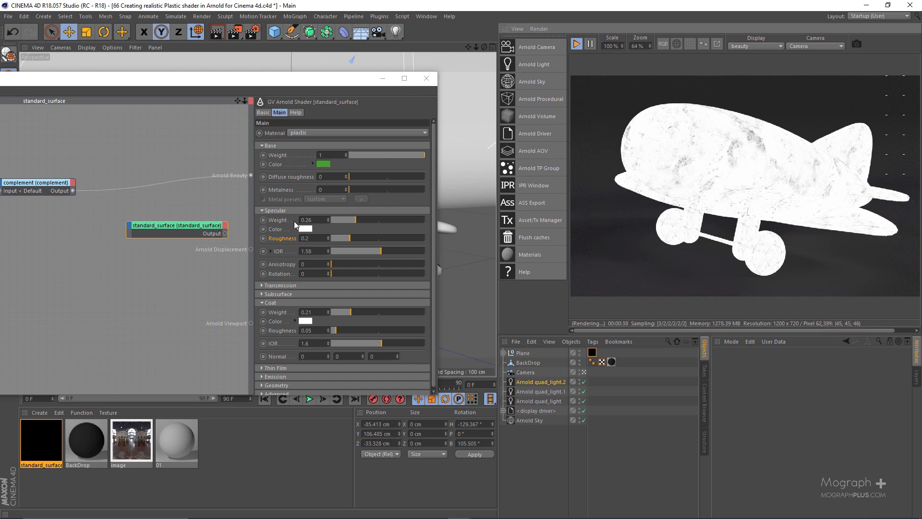
drag(383, 222, 433, 222)
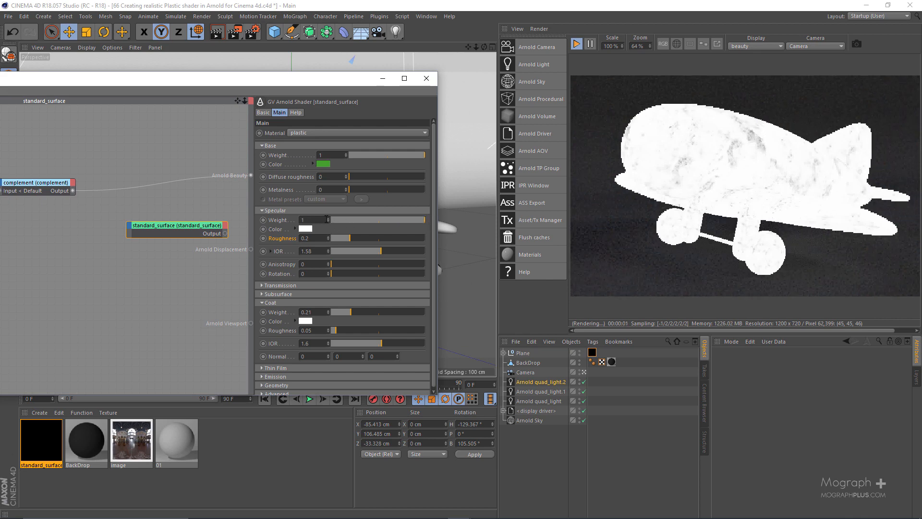
key(BackSpace)
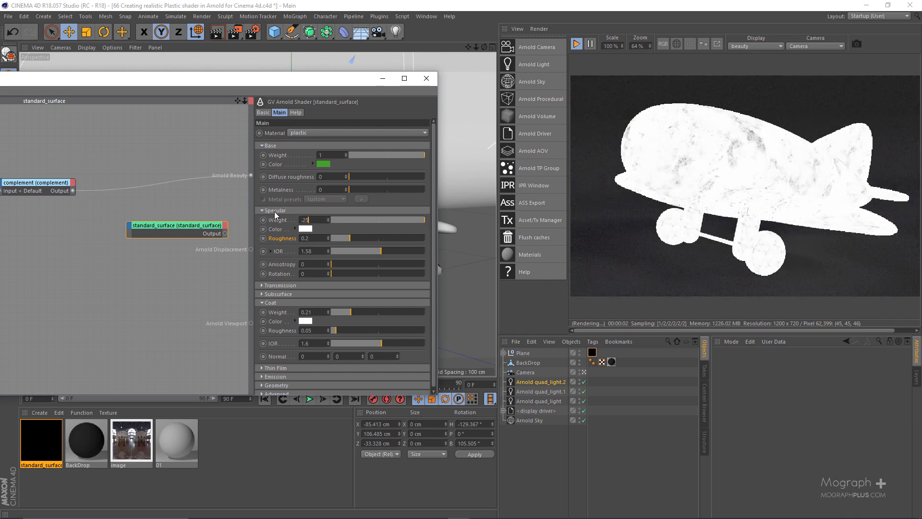
key(Return)
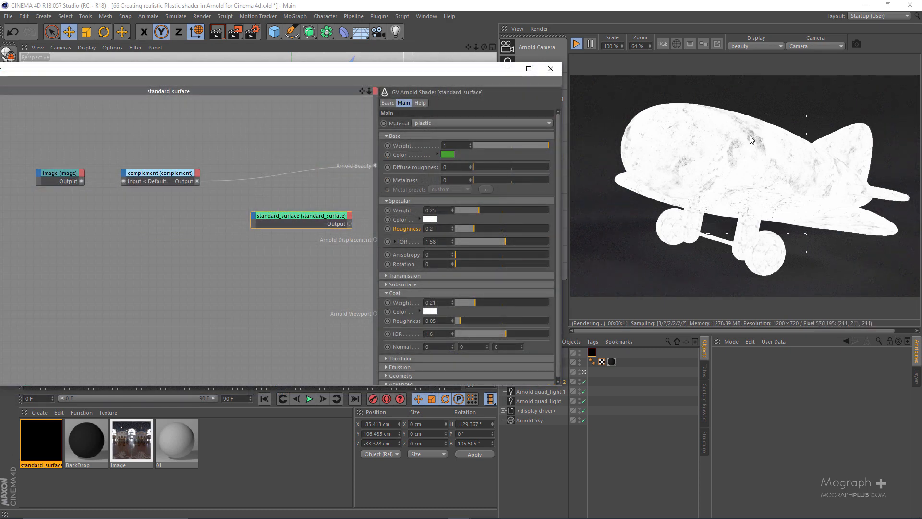
Add a ramp_float shader to the network and connect the complement shader's output to its Input.
drag(443, 70, 670, 72)
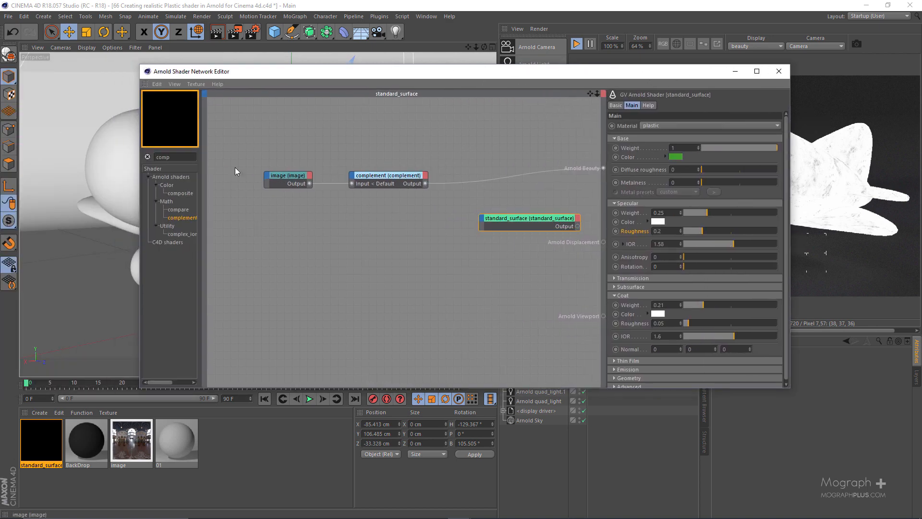
double_click(194, 158)
text(ramp)
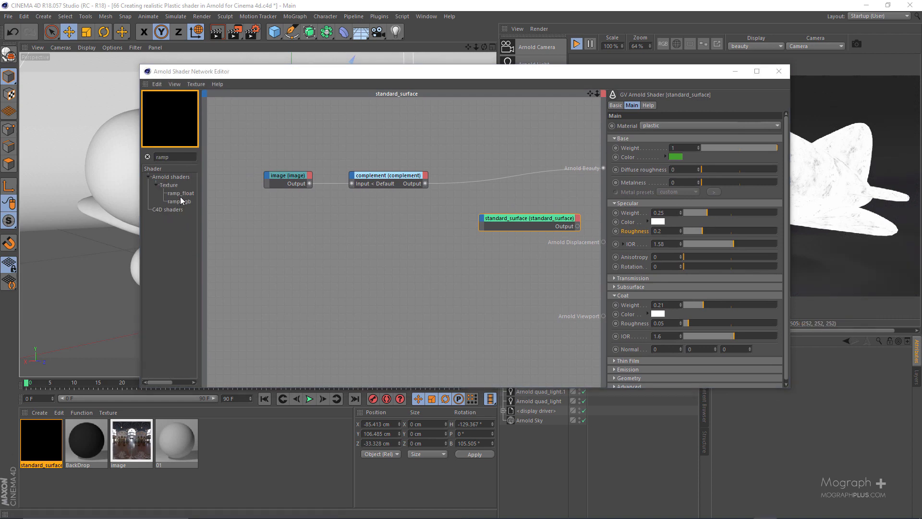
drag(181, 194, 387, 246)
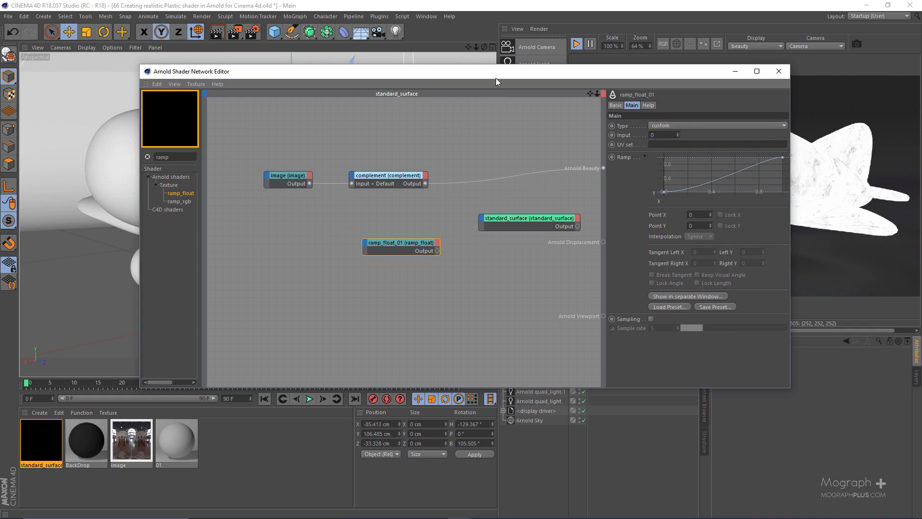
drag(480, 72, 283, 66)
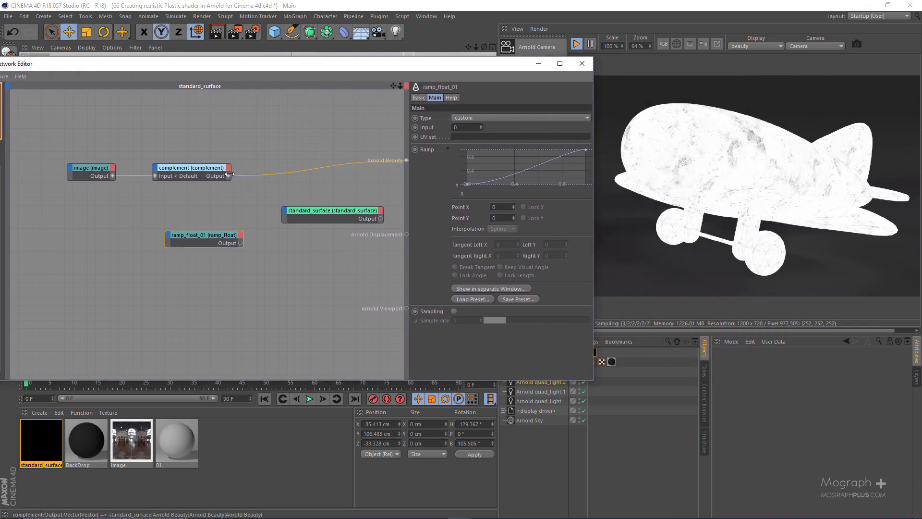
drag(225, 197, 169, 239)
Set the ramp_float shader as the beauty root to preview it on the plane.
click(239, 242)
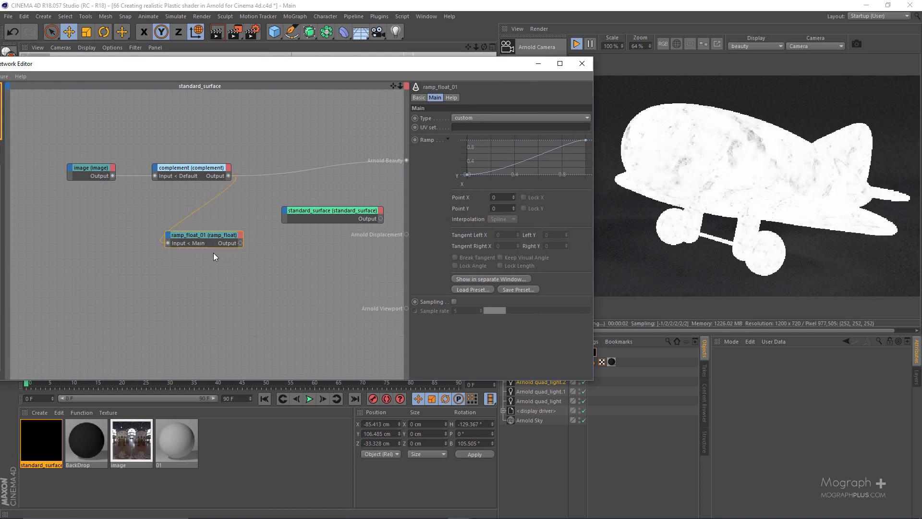
key(alt+w)
key(v)
drag(421, 59, 391, 57)
drag(202, 214, 181, 260)
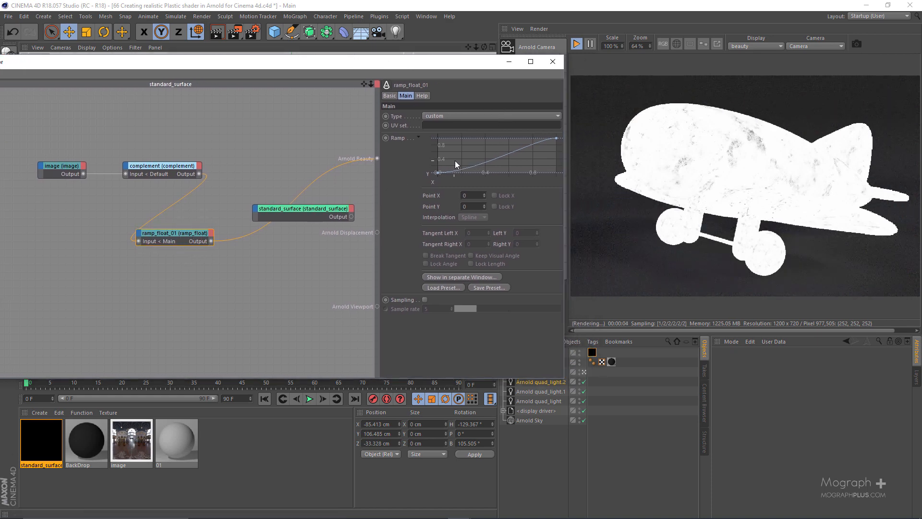
Lower the ramp's end point to about 0.4 in Y and set its Point X to 1.
drag(556, 139, 556, 159)
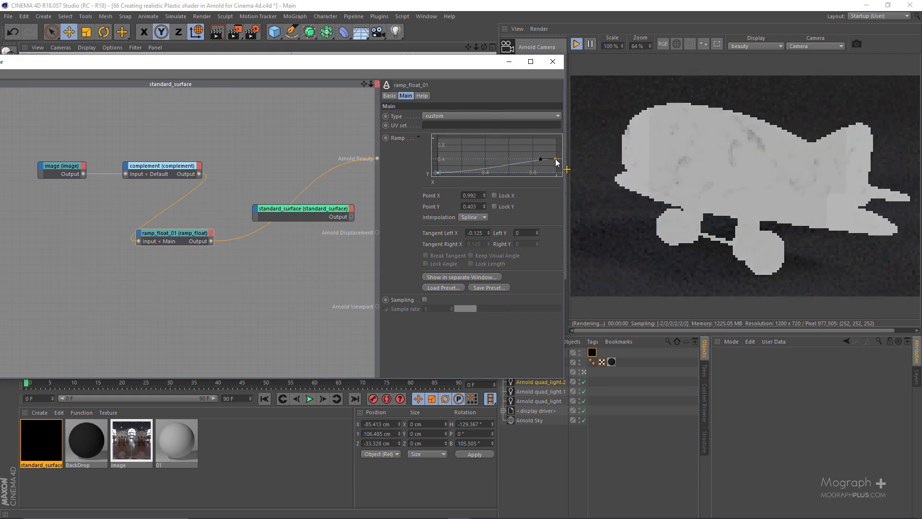
drag(477, 207, 404, 199)
text(1)
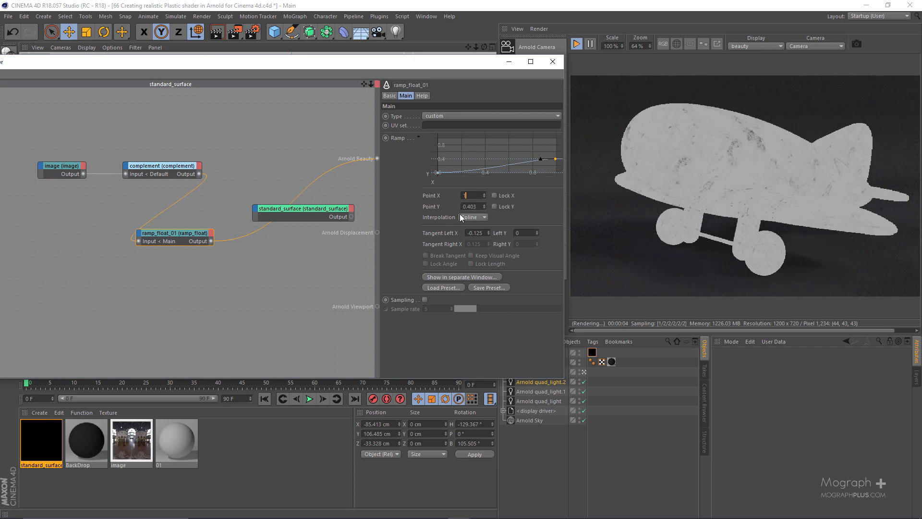
key(Return)
Set Point Y of the ramp's start point to 0.05.
click(438, 173)
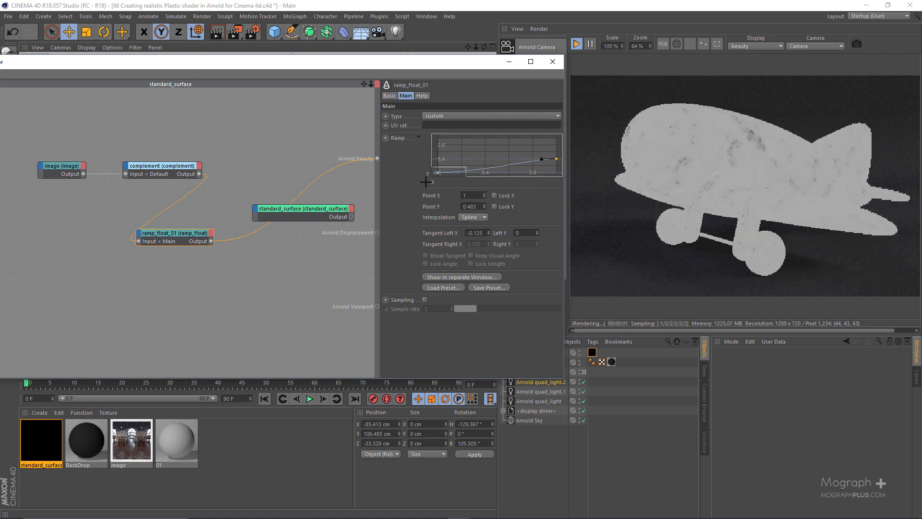
scroll(675, 140, up, 2)
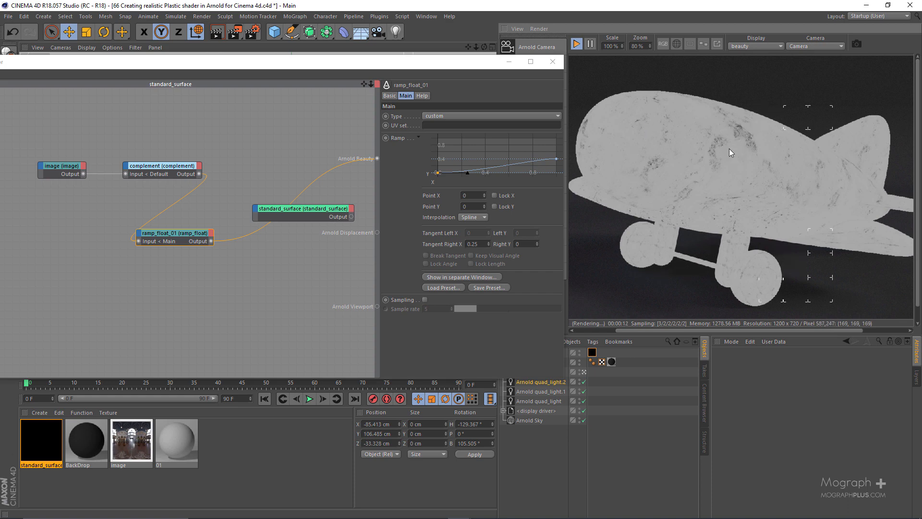
double_click(464, 206)
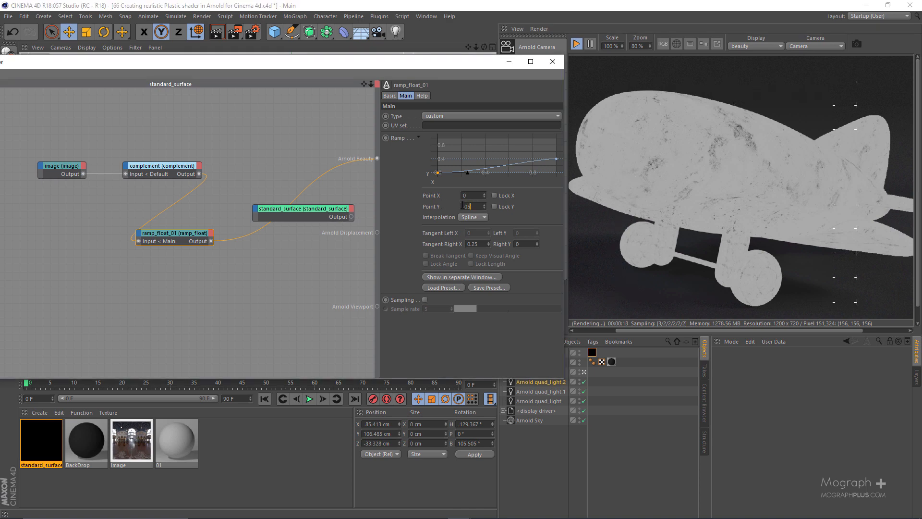
text(.05)
key(Return)
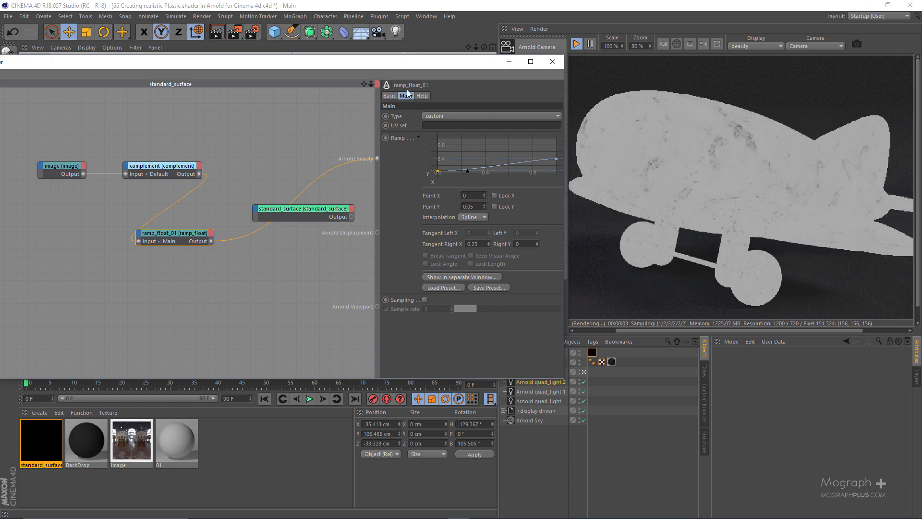
Arrange the image, complement and ramp_float nodes in one row above the standard surface.
drag(414, 61, 475, 66)
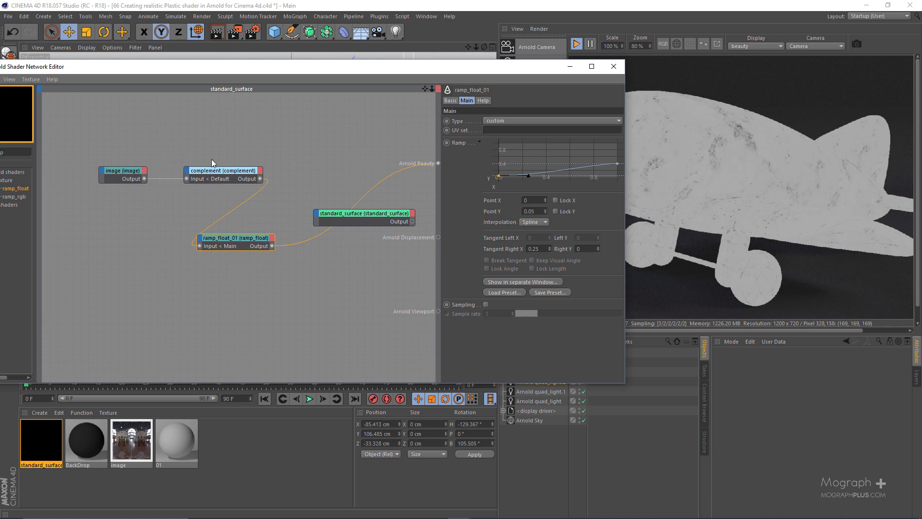
drag(212, 159, 86, 199)
drag(195, 168, 110, 146)
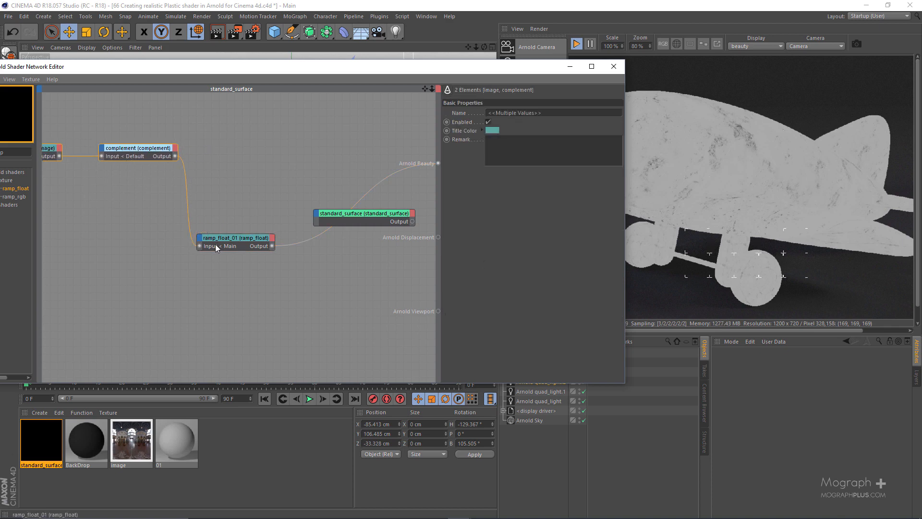
drag(215, 246, 238, 154)
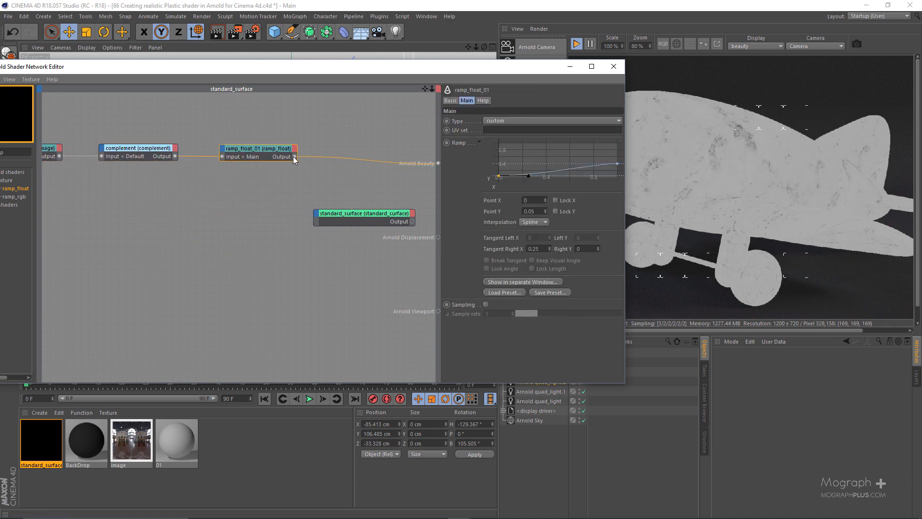
Connect the ramp_float output to the standard surface's Specular Weight and the standard surface output to Arnold Beauty.
drag(294, 156, 330, 218)
mouse_move(332, 220)
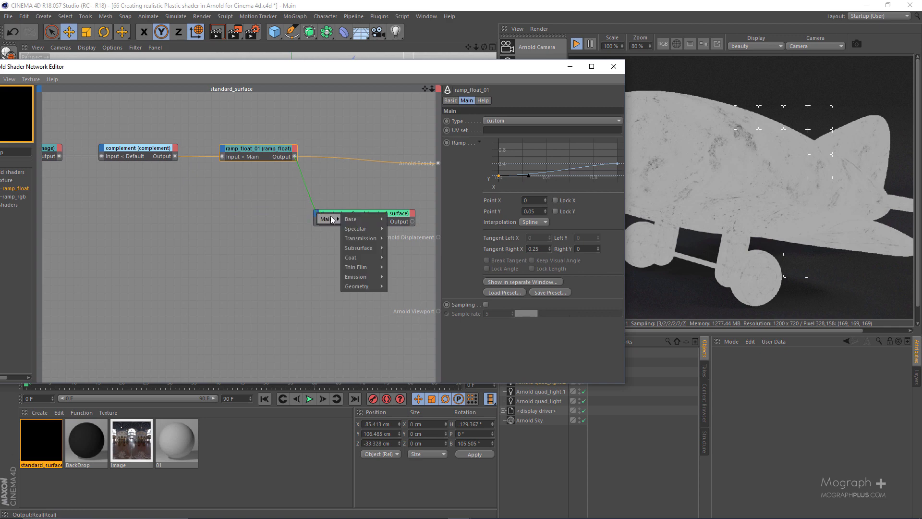
click(406, 232)
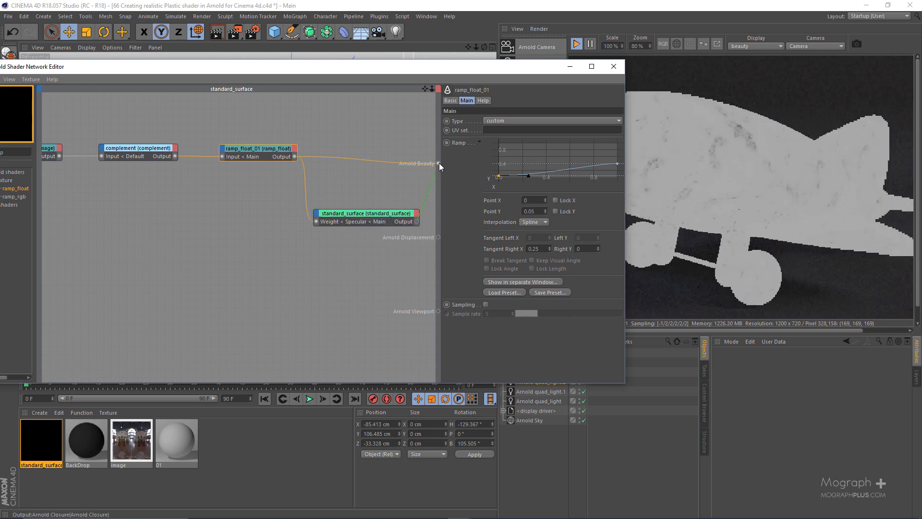
drag(497, 69, 371, 134)
click(755, 46)
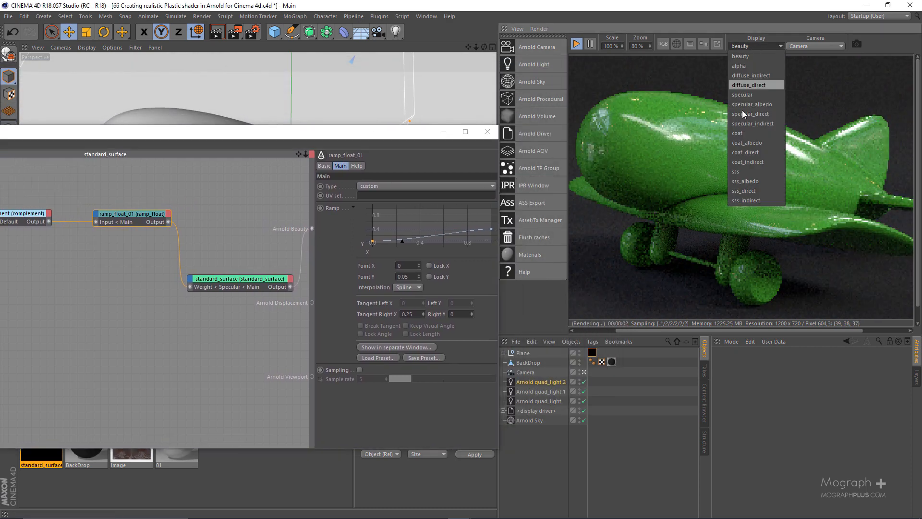
click(509, 3)
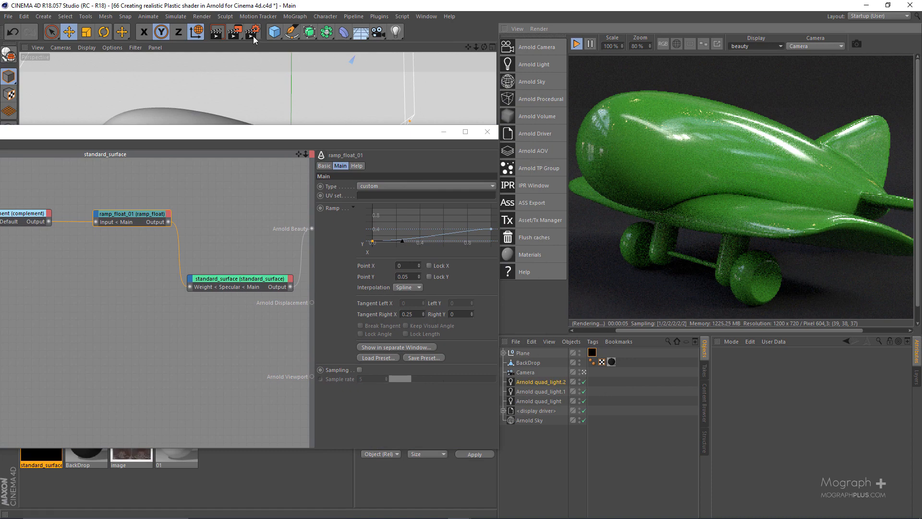
Review the inactive and active AOV lists in the Arnold render settings.
click(253, 34)
click(104, 146)
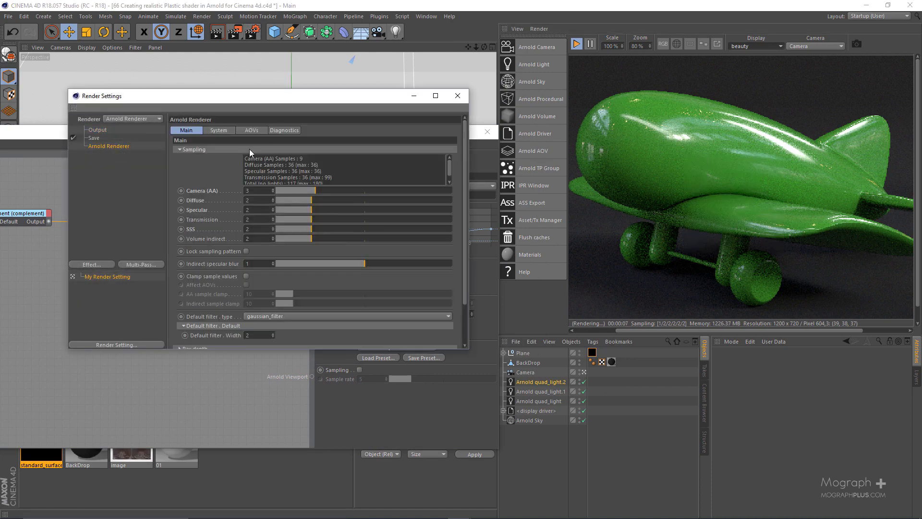
click(251, 130)
drag(315, 96, 415, 73)
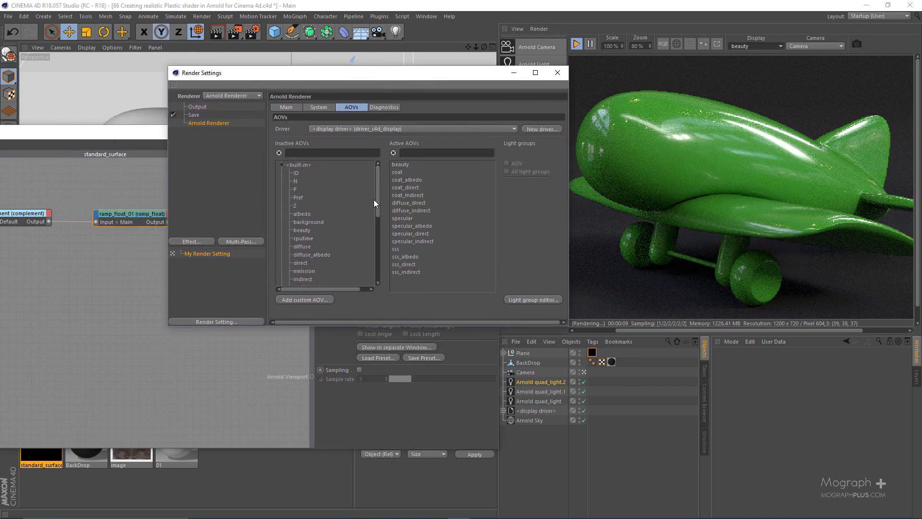
drag(373, 200, 374, 170)
click(557, 73)
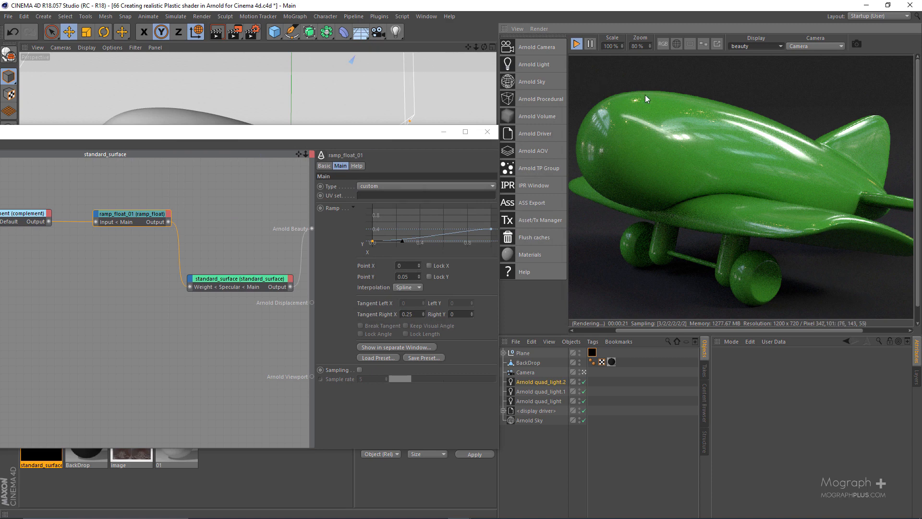
Set the IPR preview zoom to 100% and define a render region over the upper side of the plane's fuselage, widened toward the nose.
double_click(638, 45)
text(1)
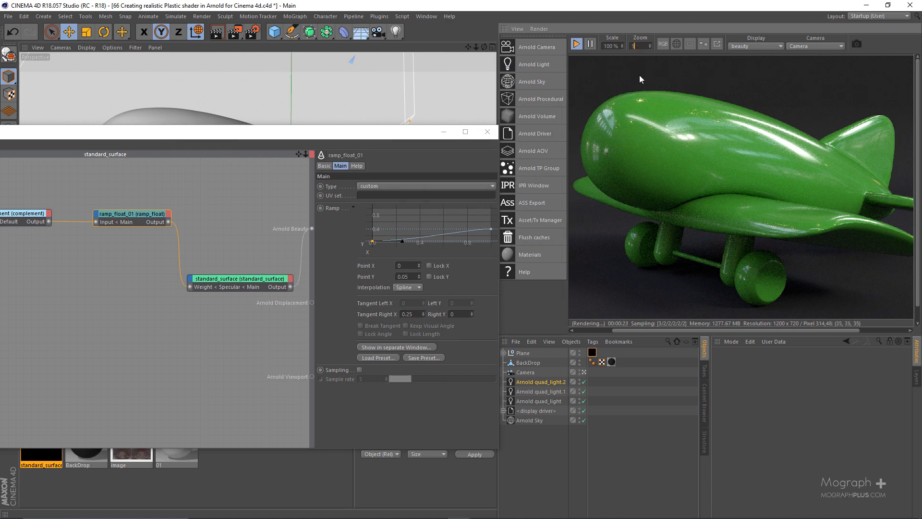
text(00)
key(Return)
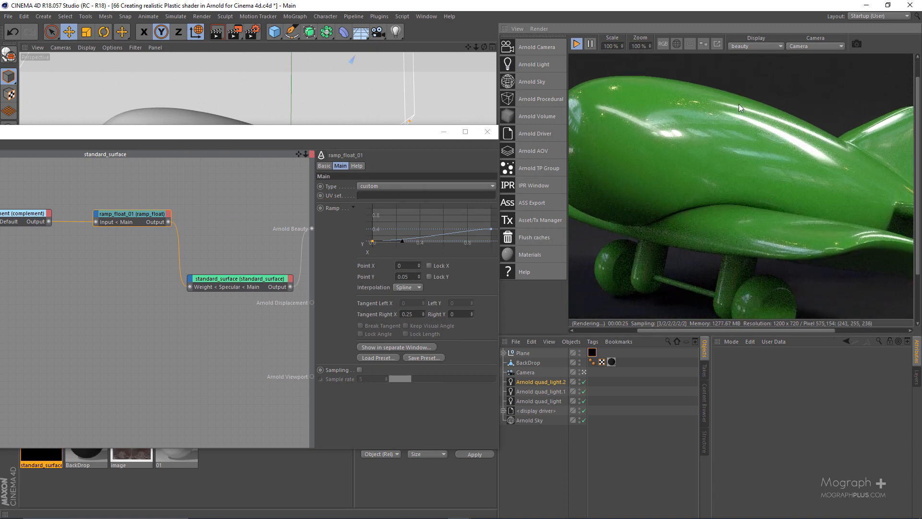
drag(678, 100, 807, 193)
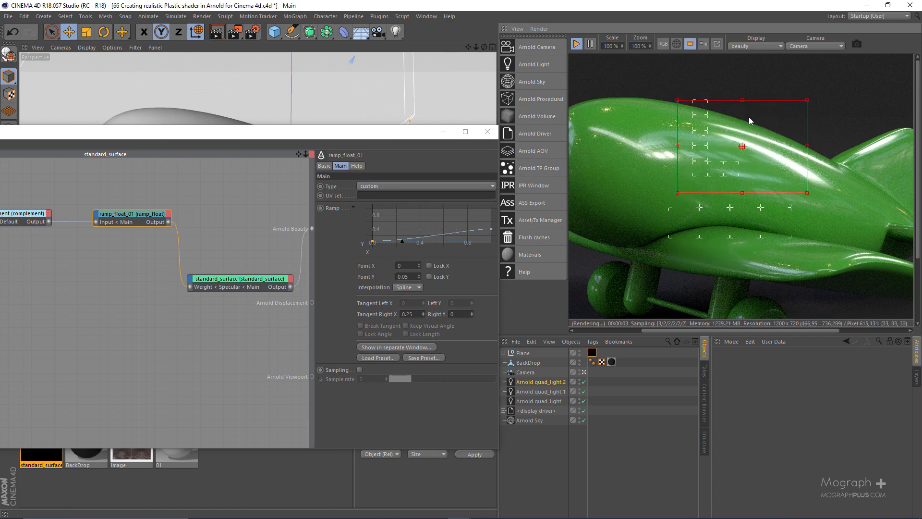
drag(678, 146, 627, 147)
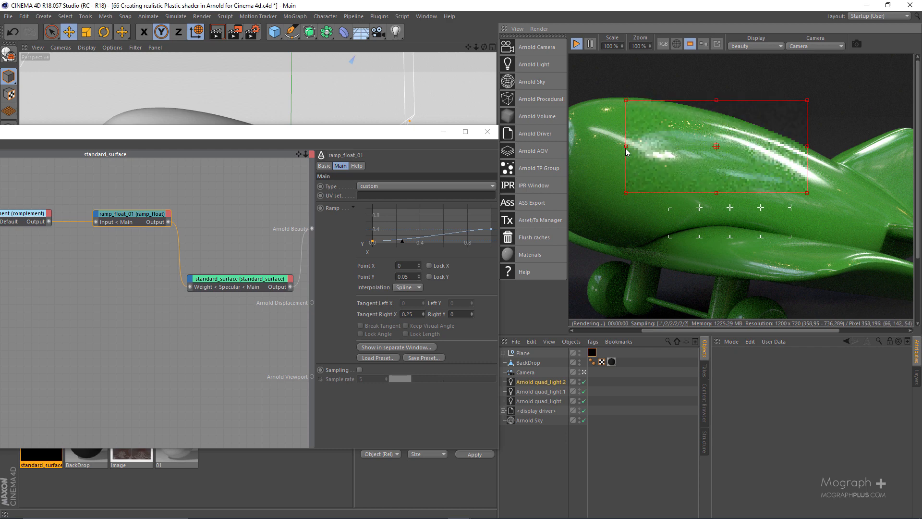
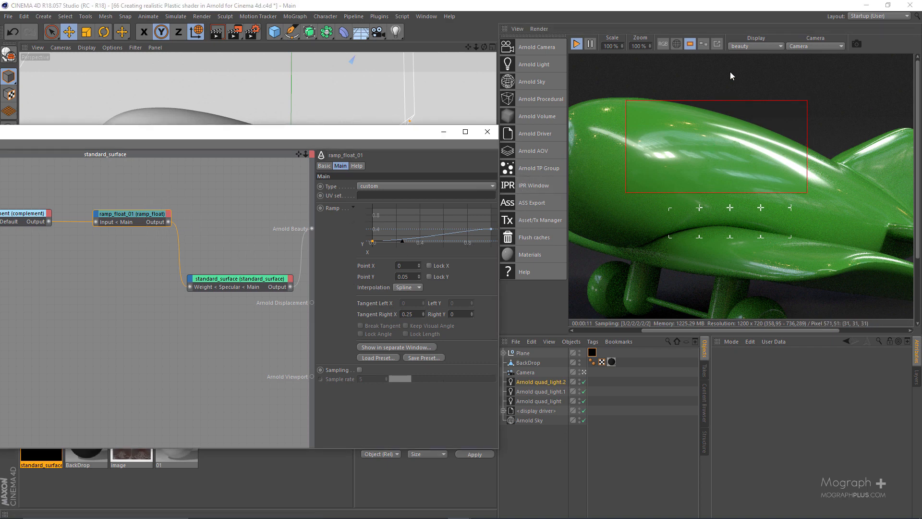
Display the specular AOV in the IPR and examine the fuselage highlight up close inside the render region.
click(757, 47)
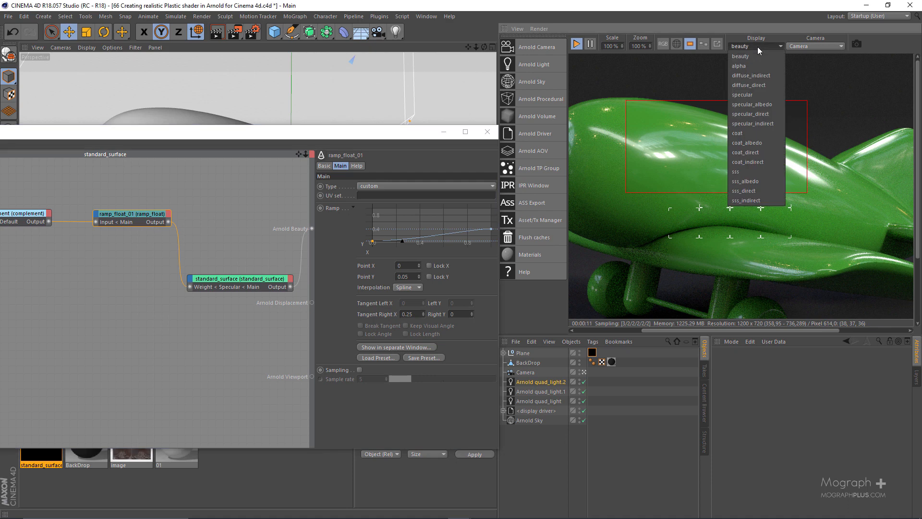
click(748, 97)
scroll(678, 153, up, 1)
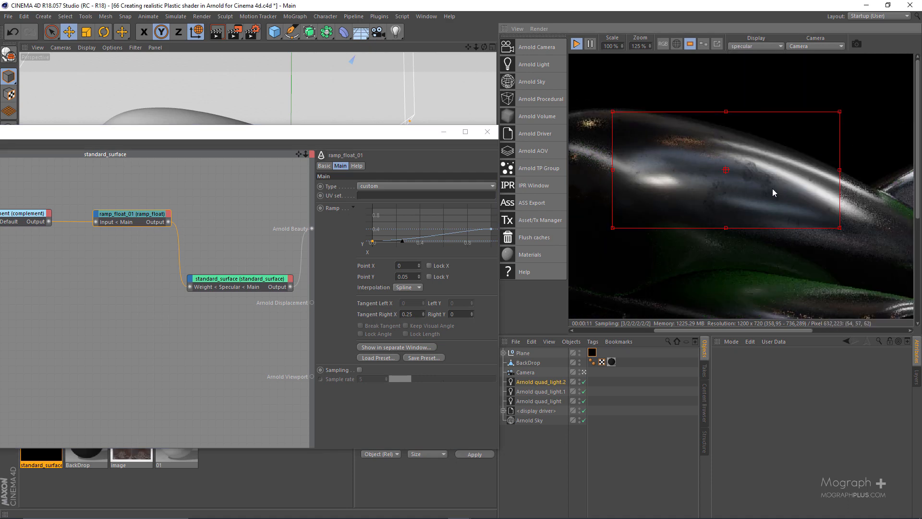
middle_drag(670, 199, 680, 200)
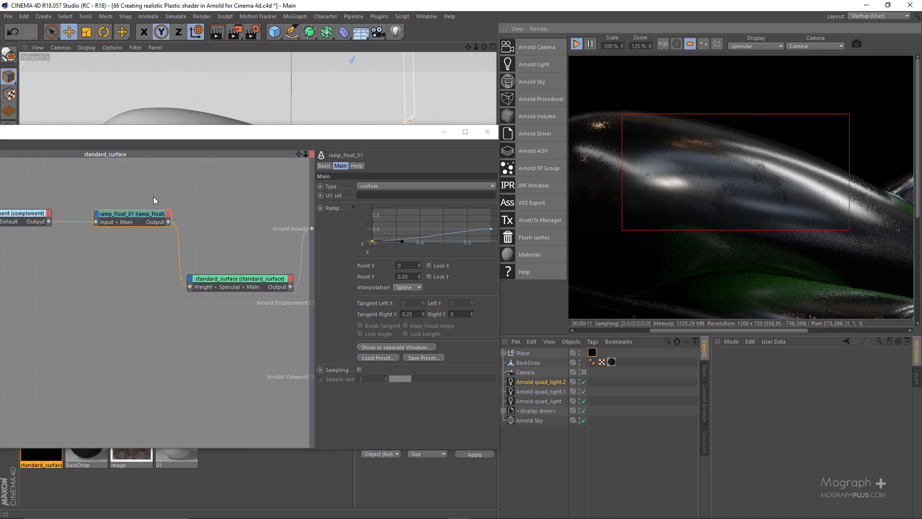
click(148, 213)
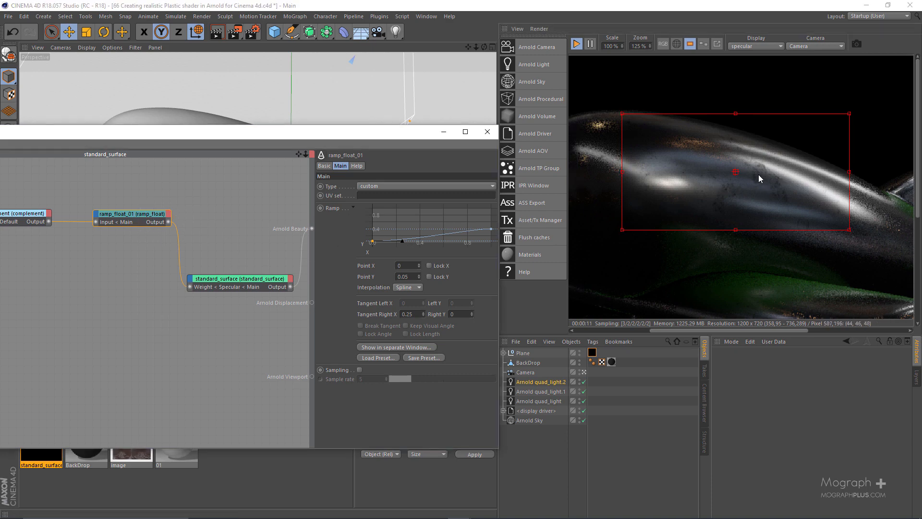
scroll(759, 189, up, 1)
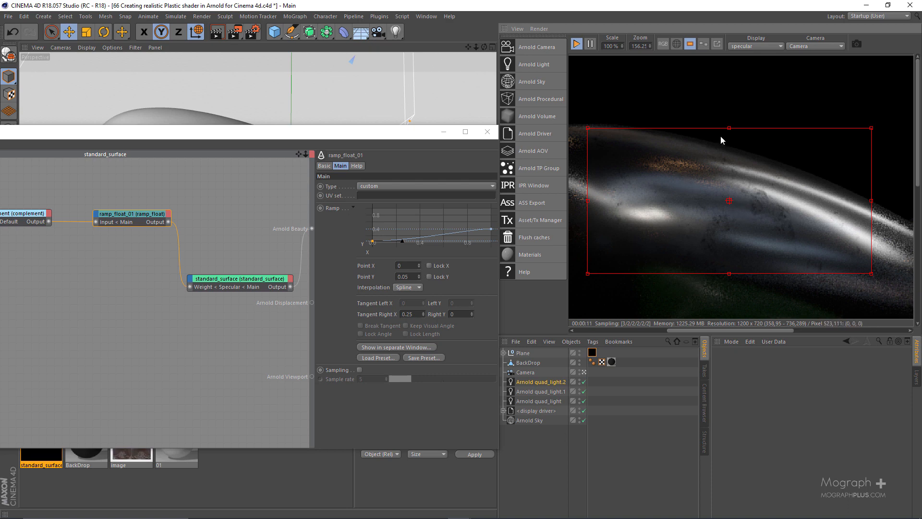
Add a second image node loaded with Smudges_01.jpg and place it below the first image node.
drag(406, 137, 711, 108)
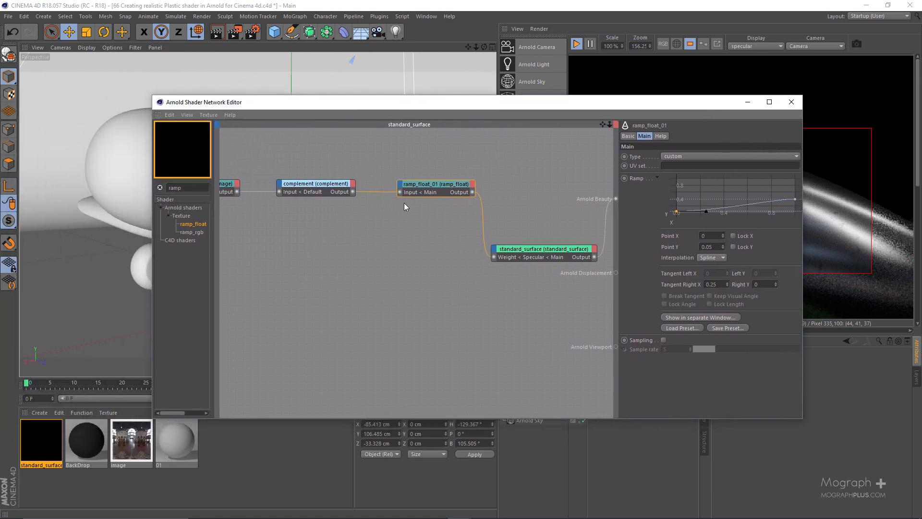
middle_drag(275, 232, 319, 235)
click(312, 240)
key(Tab)
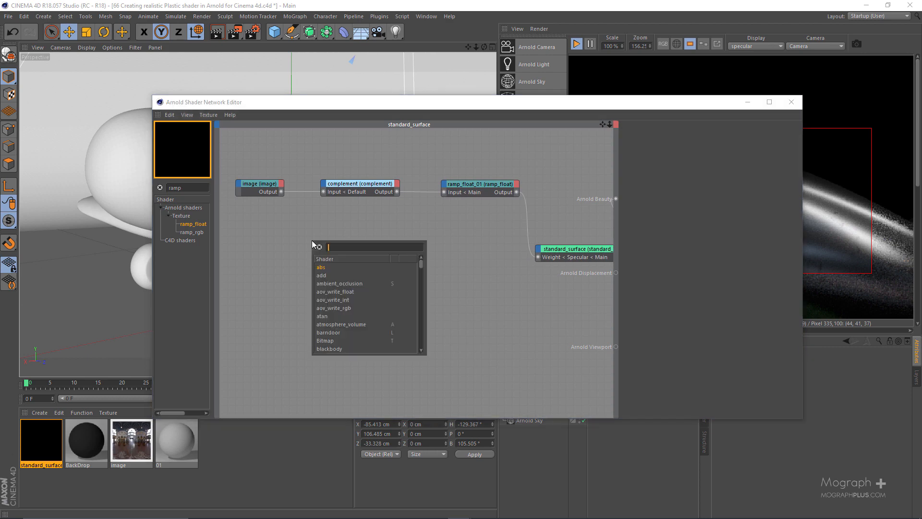
text(image)
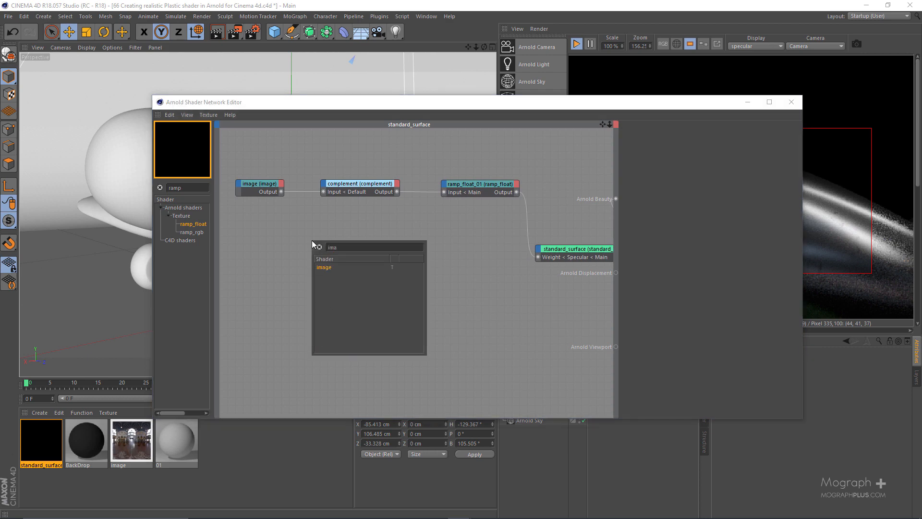
key(Return)
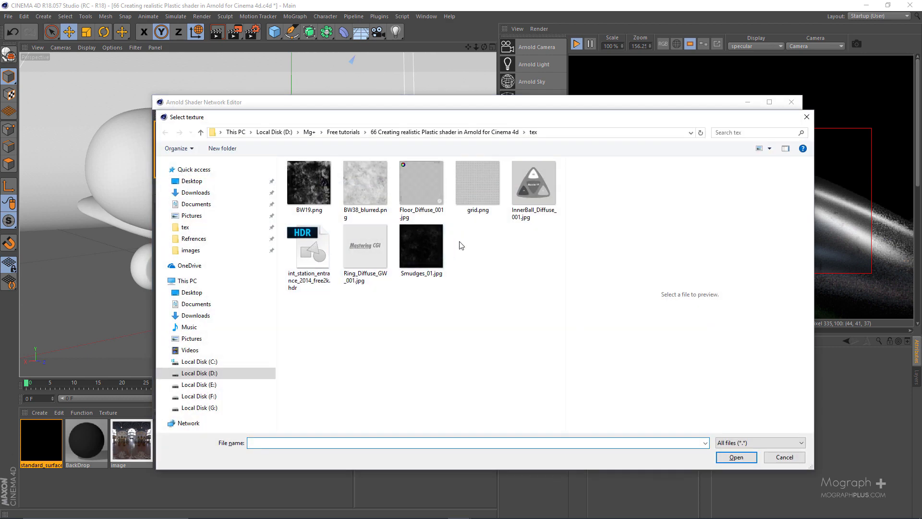
click(426, 245)
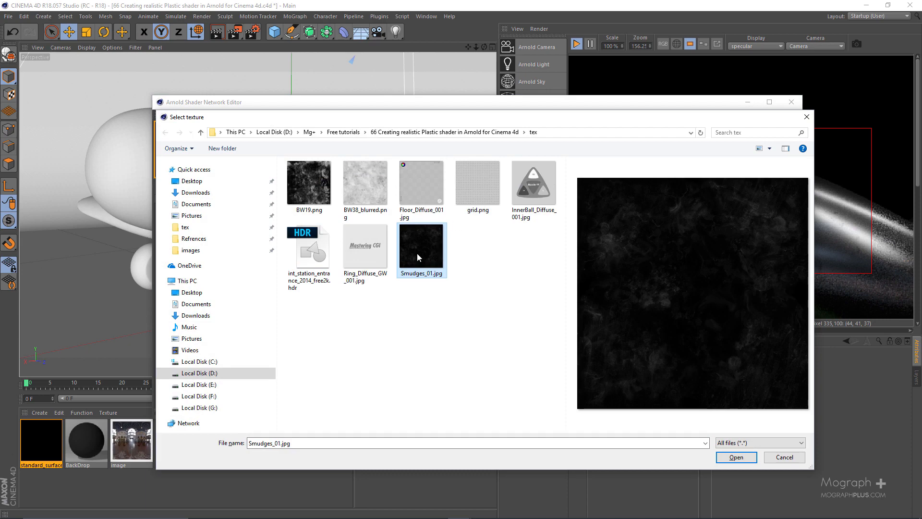
double_click(417, 252)
drag(283, 236, 257, 270)
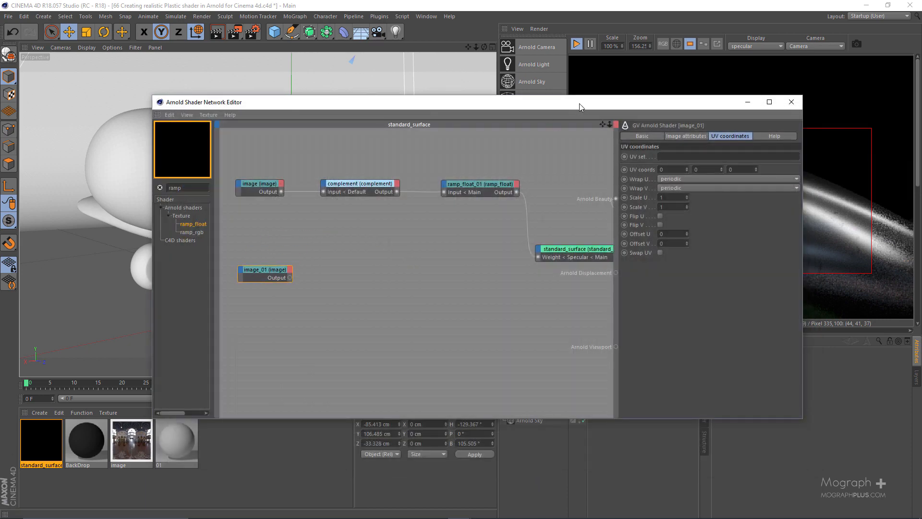
Return the IPR display to beauty and turn off the render region.
drag(579, 103, 402, 103)
click(749, 47)
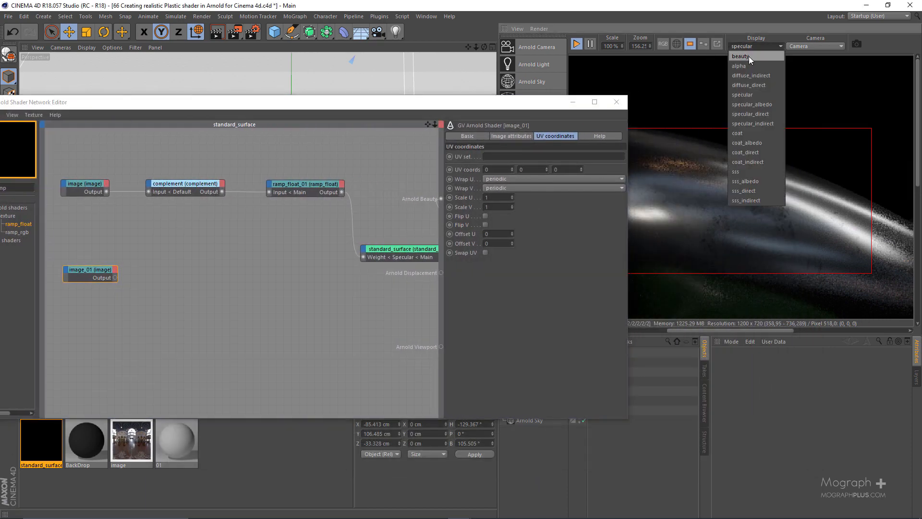
click(748, 56)
click(690, 44)
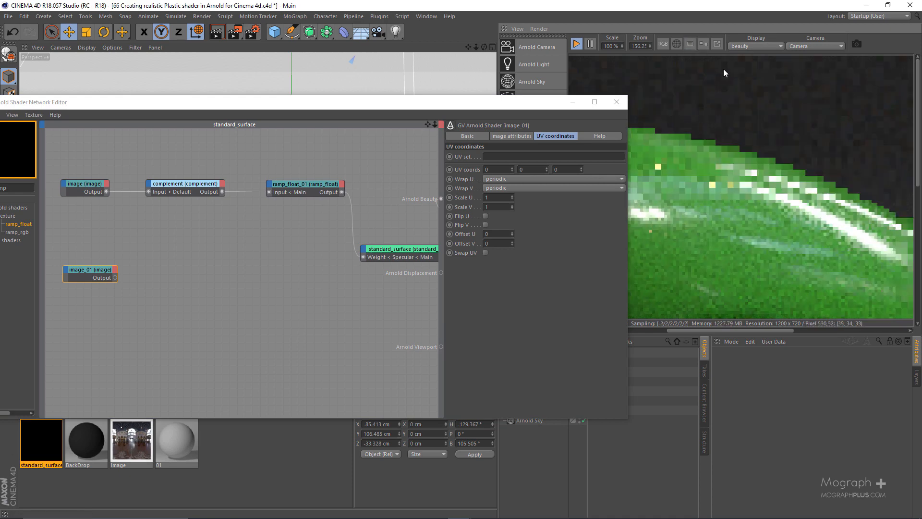
drag(474, 95, 507, 64)
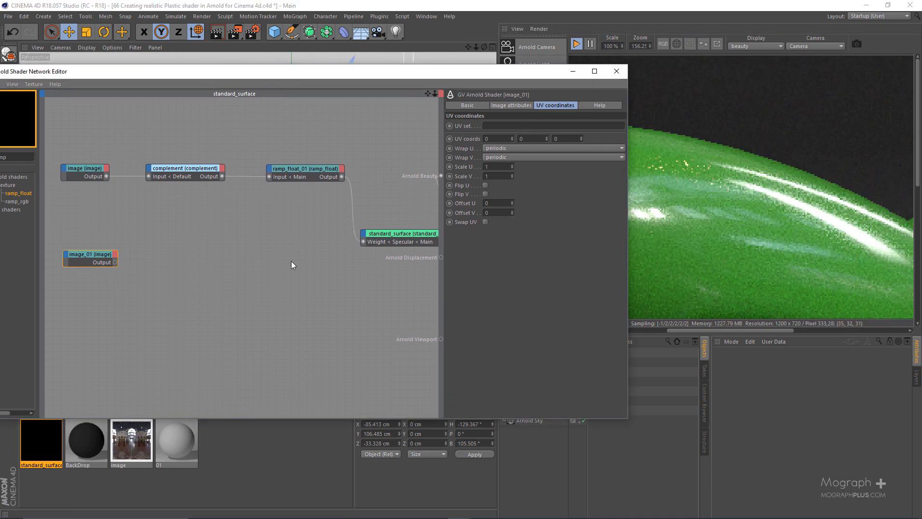
Connect the smudges image node's output to Arnold Beauty to preview the texture on the whole plane.
scroll(251, 236, down, 2)
alt+middle_drag(225, 232, 250, 217)
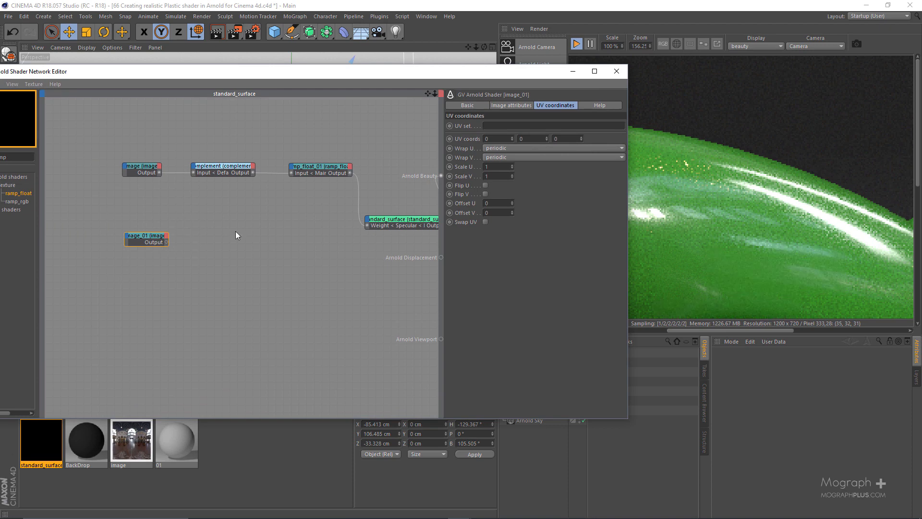
scroll(745, 216, down, 2)
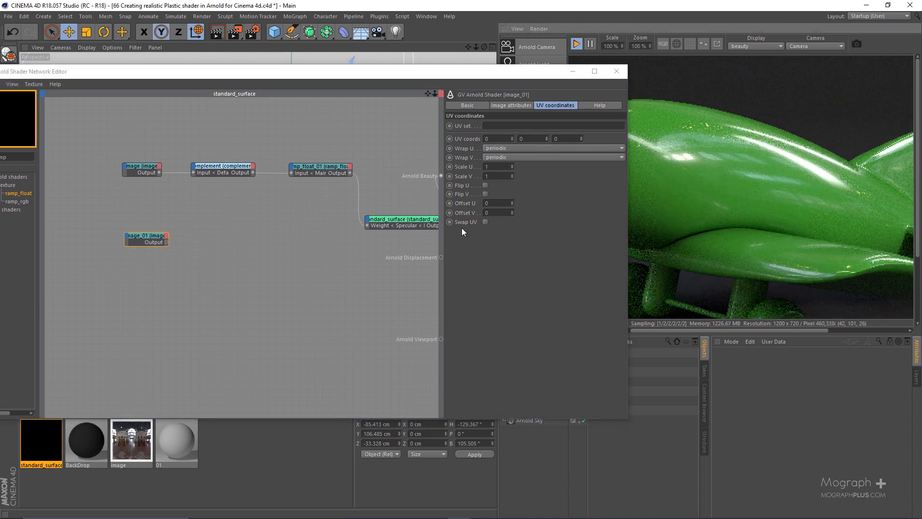
key(alt+w)
key(v)
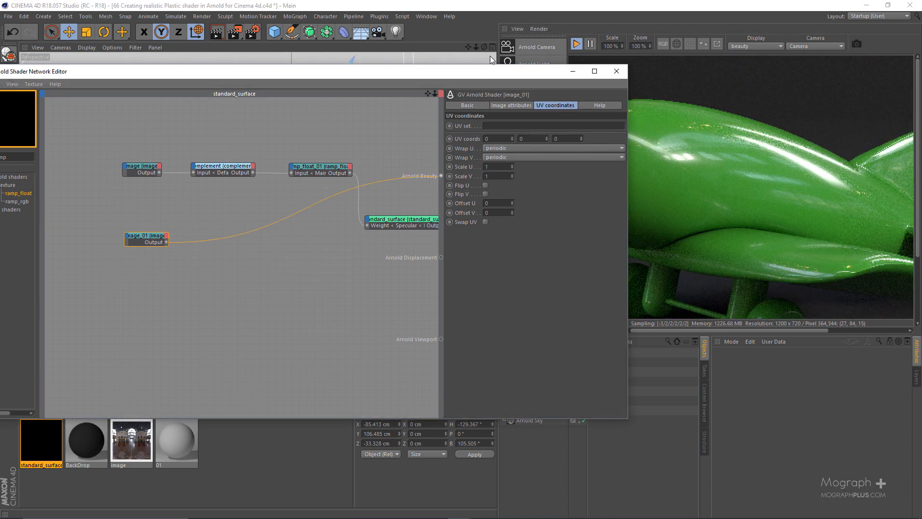
drag(482, 75, 368, 81)
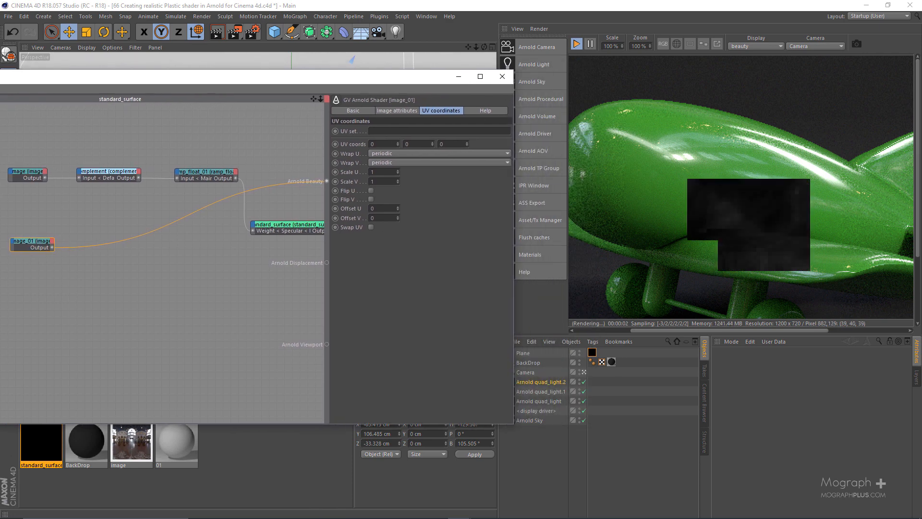
Set the IPR render scale to 70%.
click(600, 76)
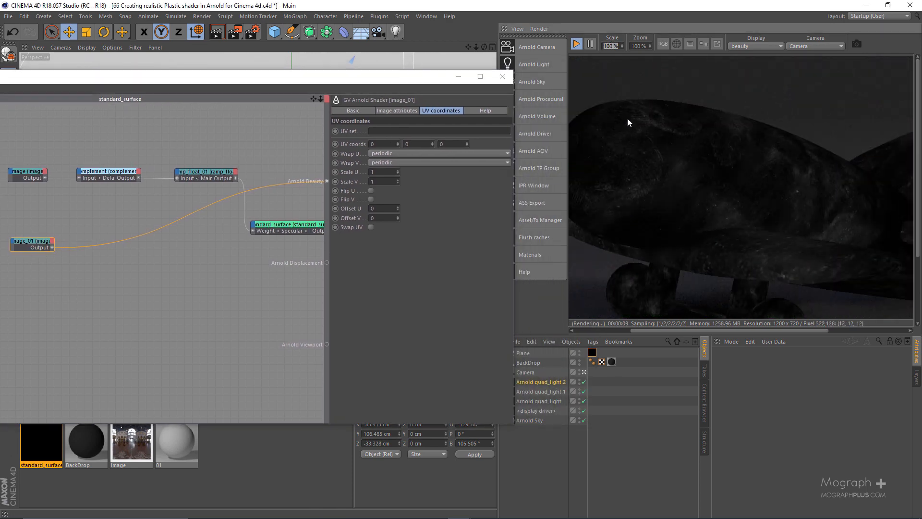
text(70)
key(Return)
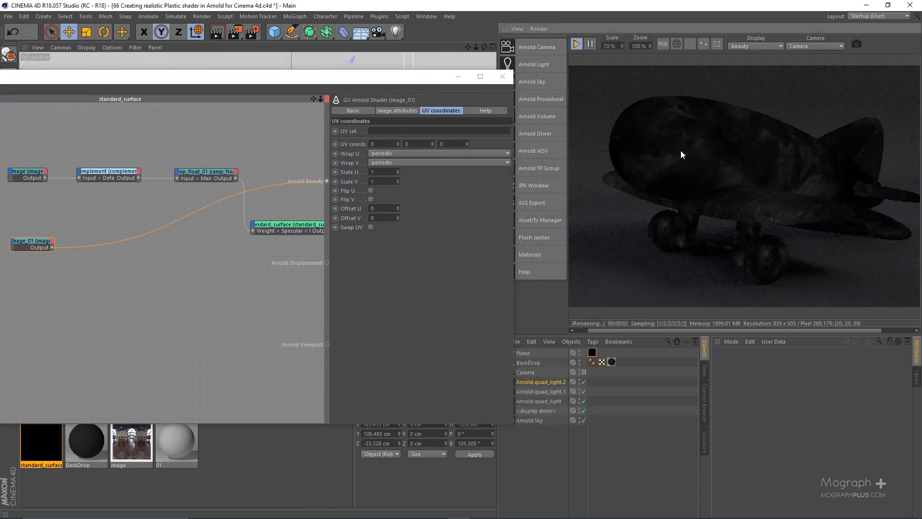
drag(387, 77, 468, 68)
click(661, 197)
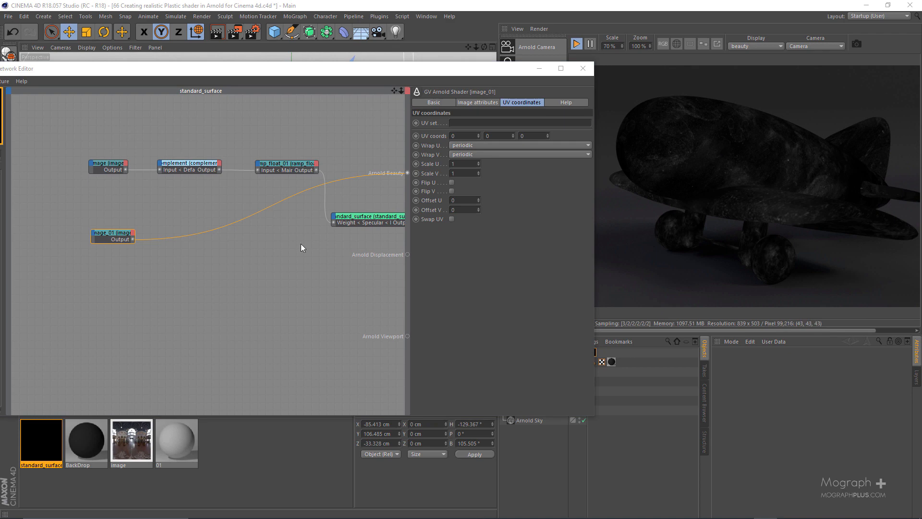
Preview the first ramp_float output in Arnold Beauty, switch back to the smudges image and compare both textures on the plane.
click(287, 164)
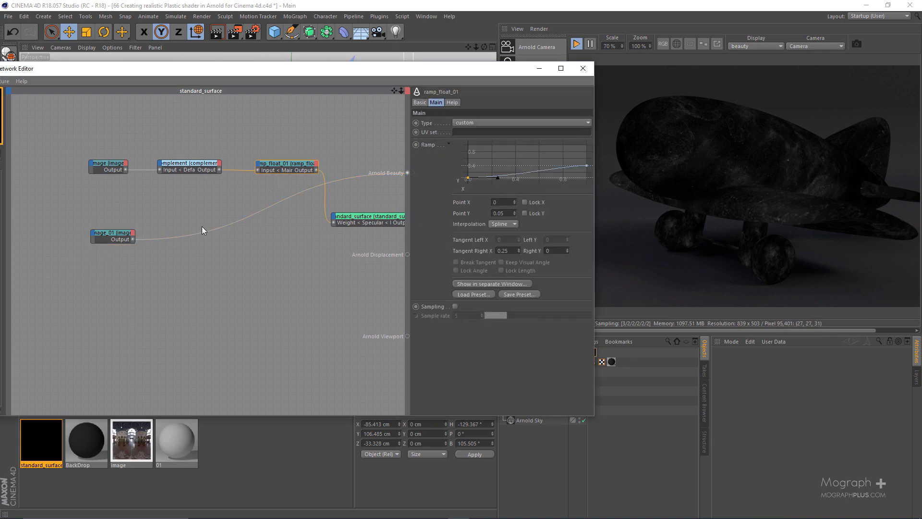
key(shift+a)
key(v)
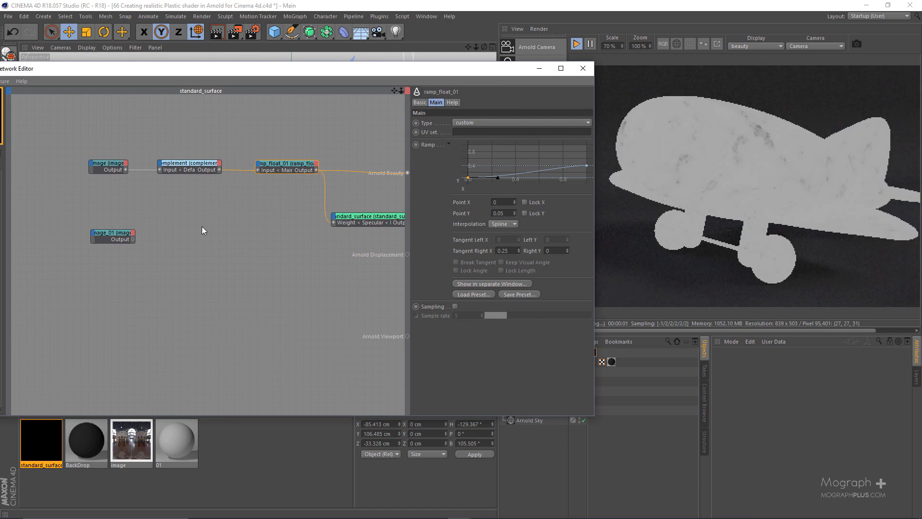
click(133, 237)
key(shift+a)
key(v)
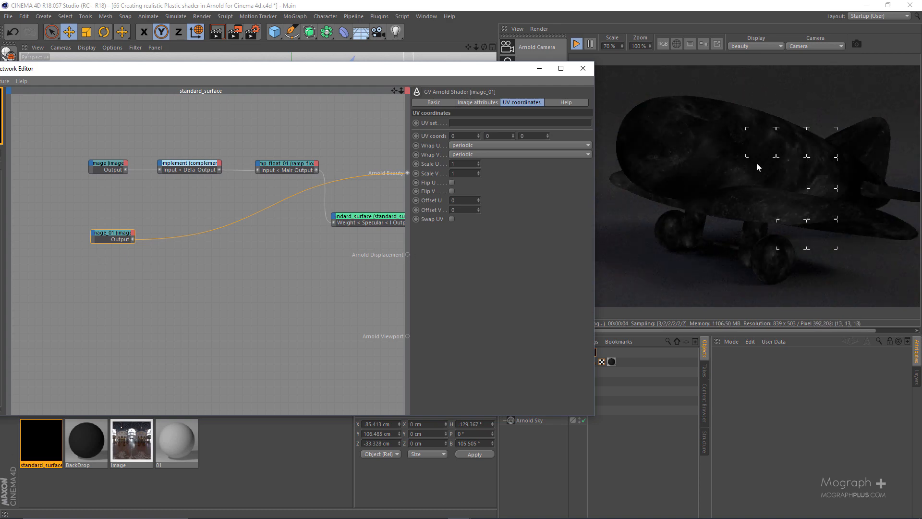
scroll(722, 176, up, 1)
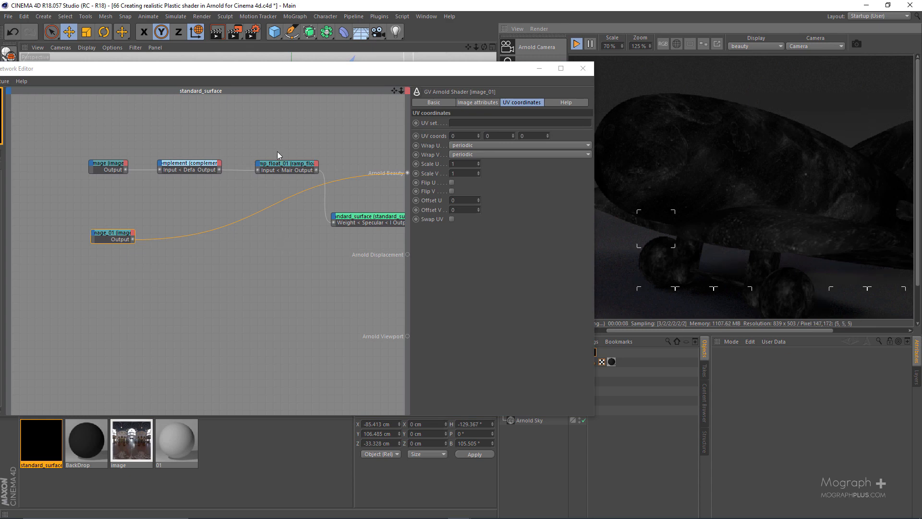
Insert a new ramp_float node between the smudges image and Arnold Beauty, using the ramp's Main Input port.
drag(277, 148, 269, 180)
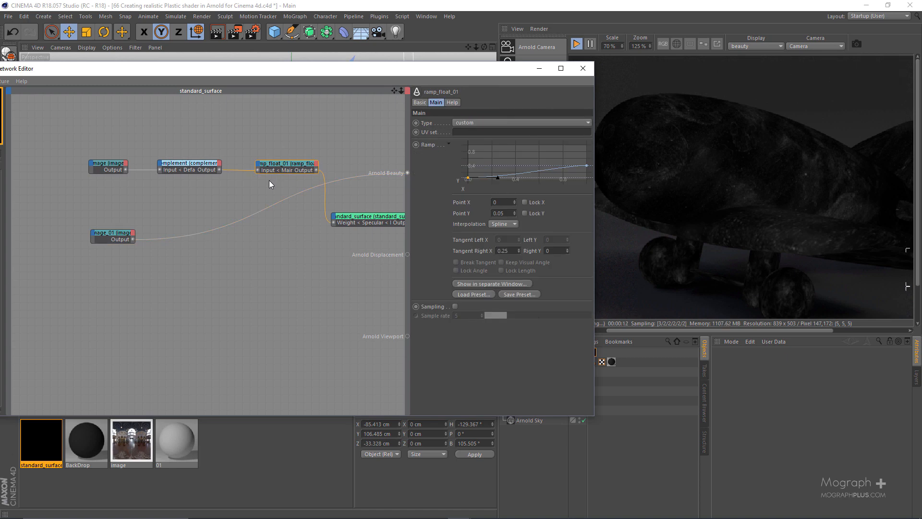
drag(480, 76, 502, 77)
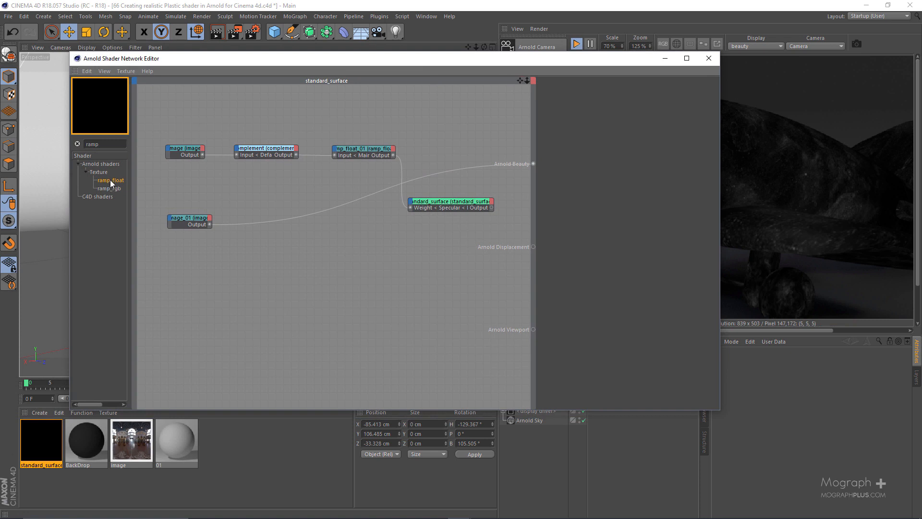
drag(112, 181, 196, 221)
click(224, 238)
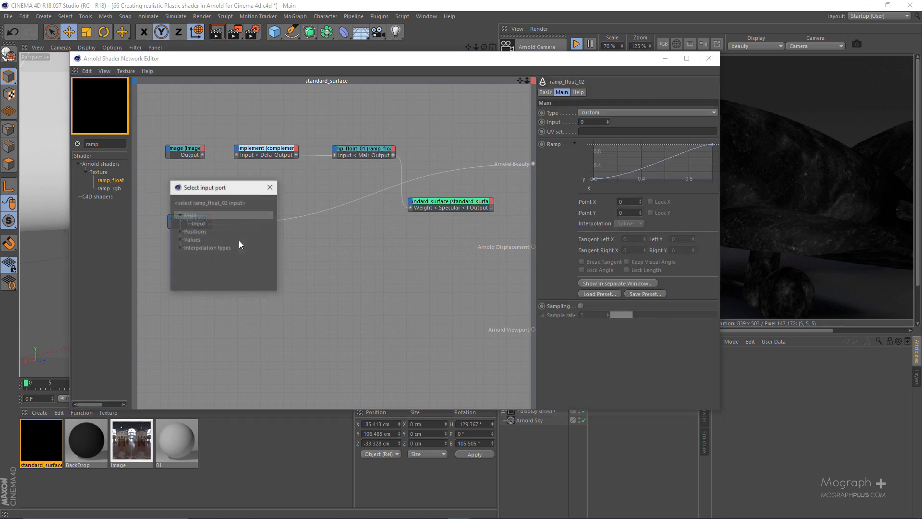
click(198, 224)
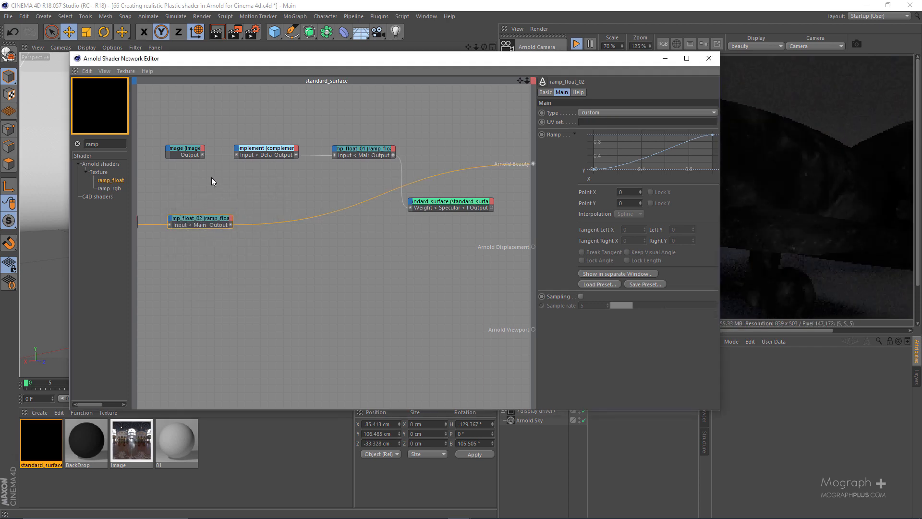
Arrange the smudges image and its ramp_float side by side in a second row below the first texture chain.
alt+middle_drag(212, 177, 275, 174)
drag(264, 193, 163, 239)
drag(253, 215, 311, 220)
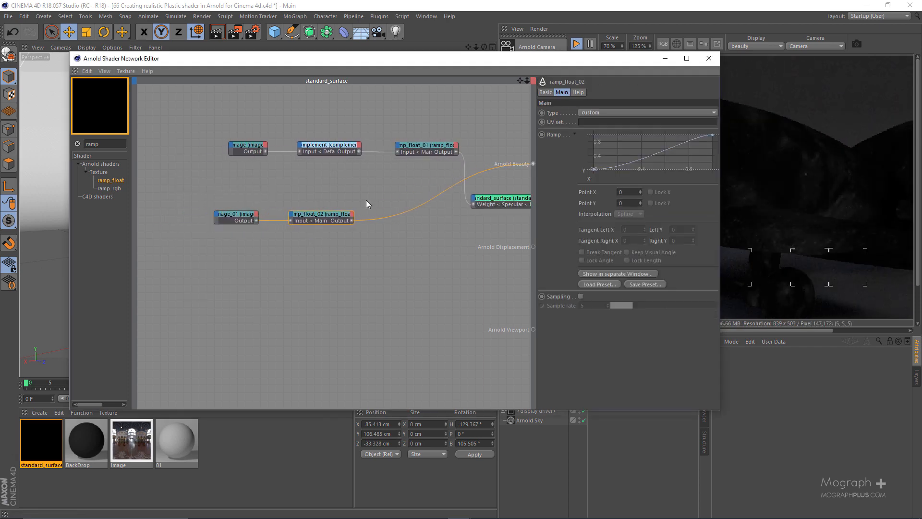
Reset the smudges ramp curve and invert it, with linear points at X 0, Y 1 and X 0.201, Y 0.
drag(543, 57, 353, 55)
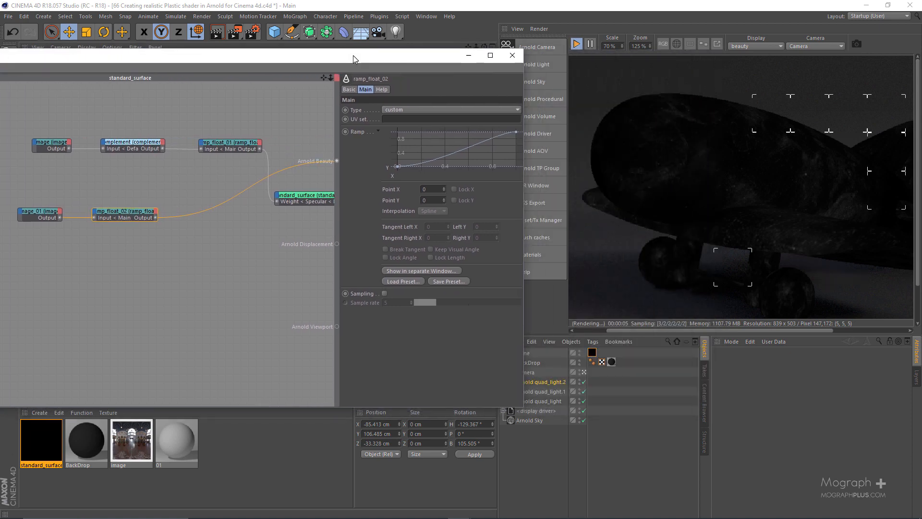
right_click(427, 149)
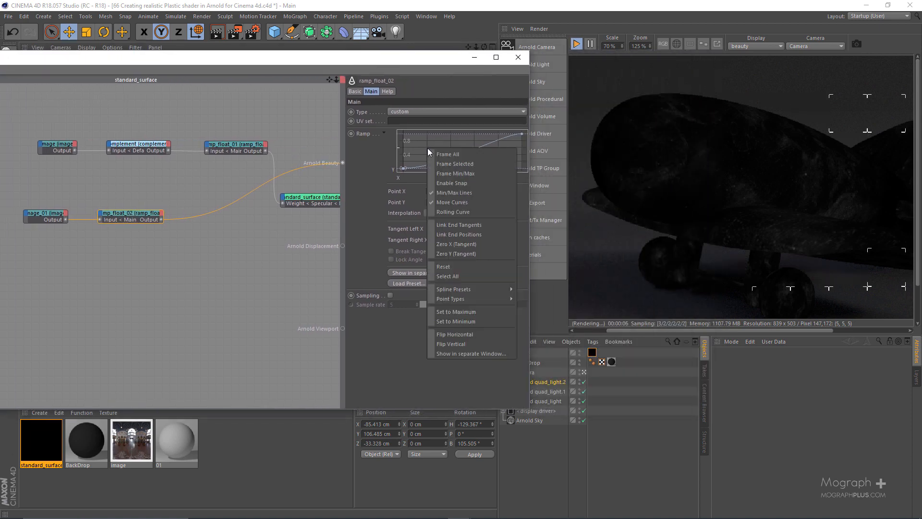
click(462, 268)
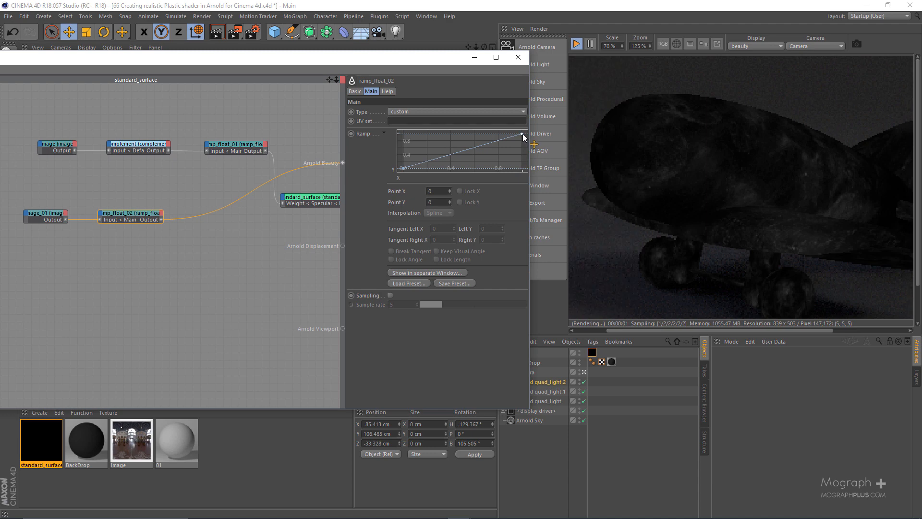
drag(523, 134, 526, 180)
drag(403, 168, 397, 133)
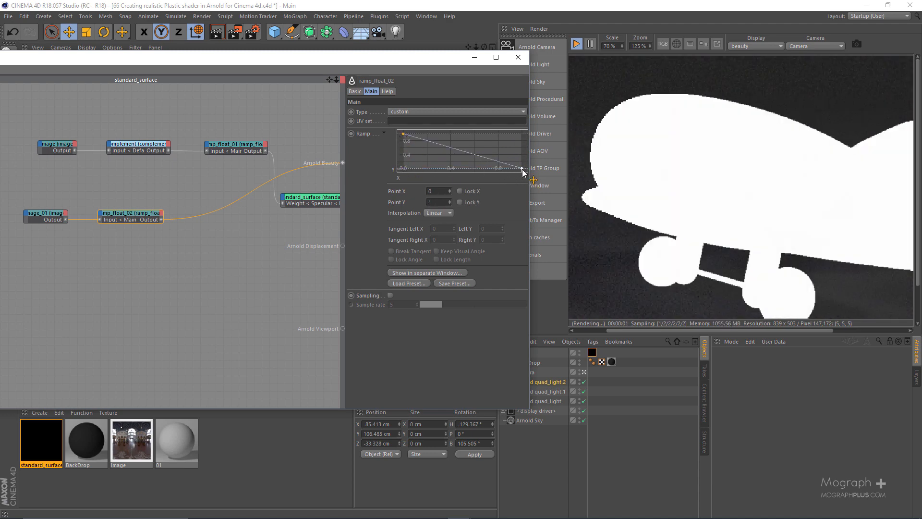
drag(523, 169, 427, 176)
drag(370, 61, 516, 59)
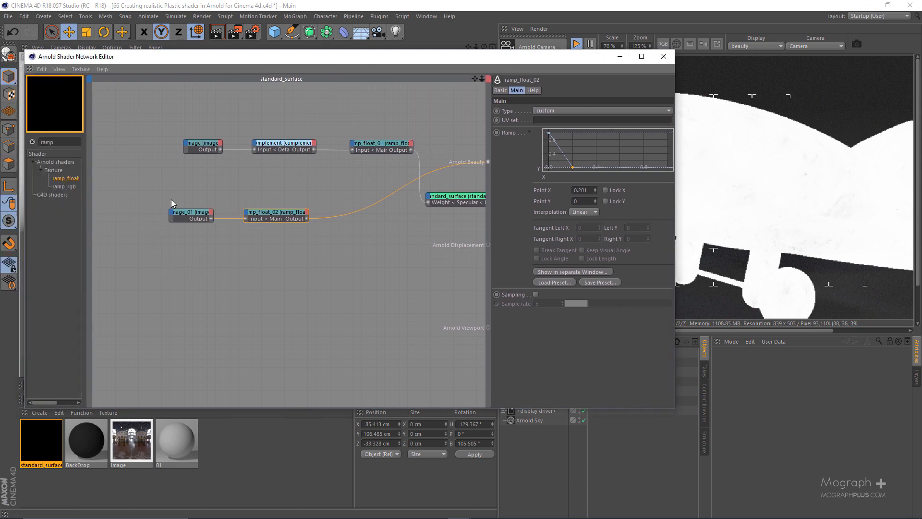
Set the smudges image's UV Scale U and Scale V to 5.
click(177, 215)
right_click(186, 242)
key(Escape)
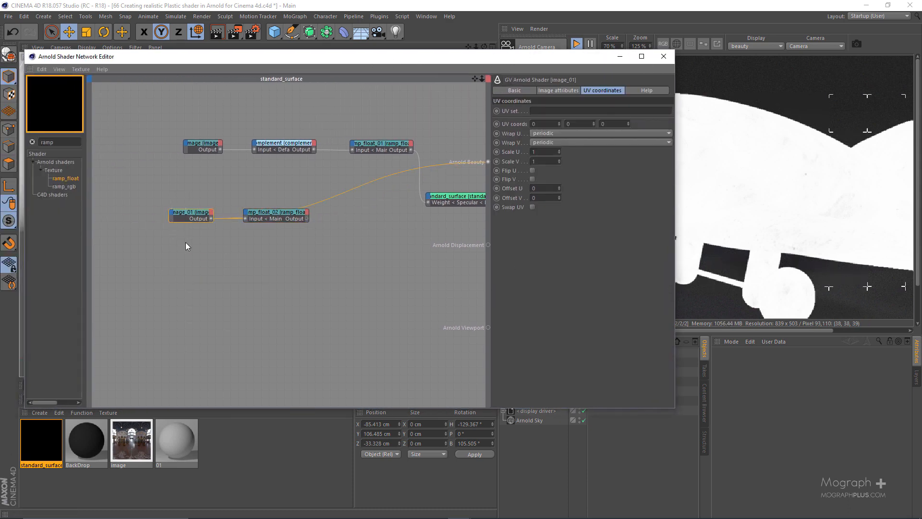
drag(509, 57, 377, 58)
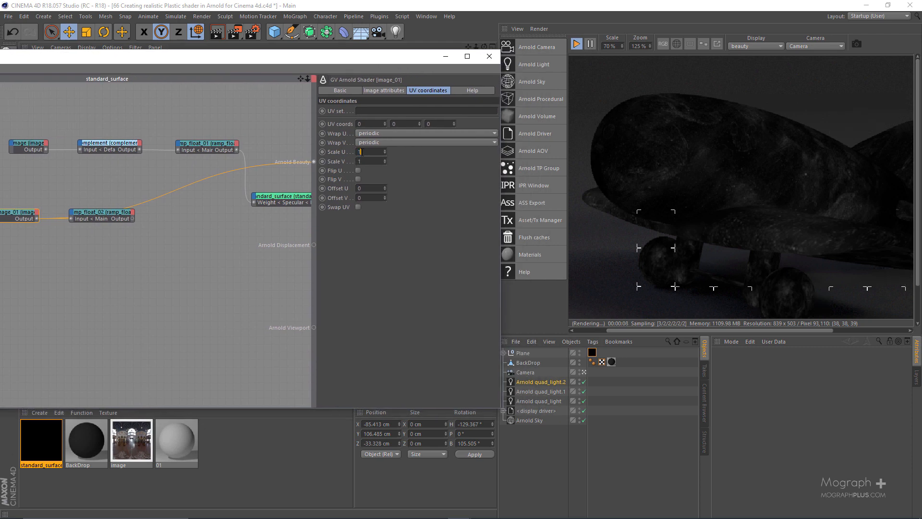
key(Tab)
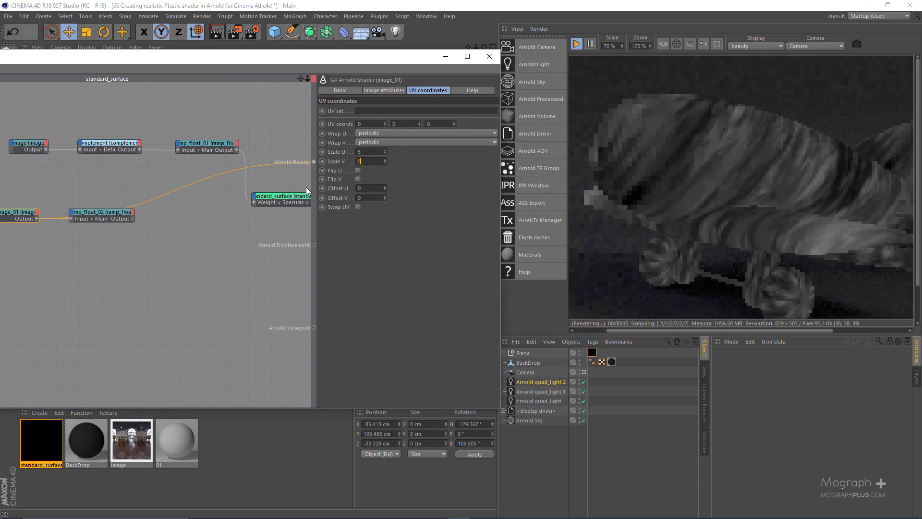
text(5)
key(Return)
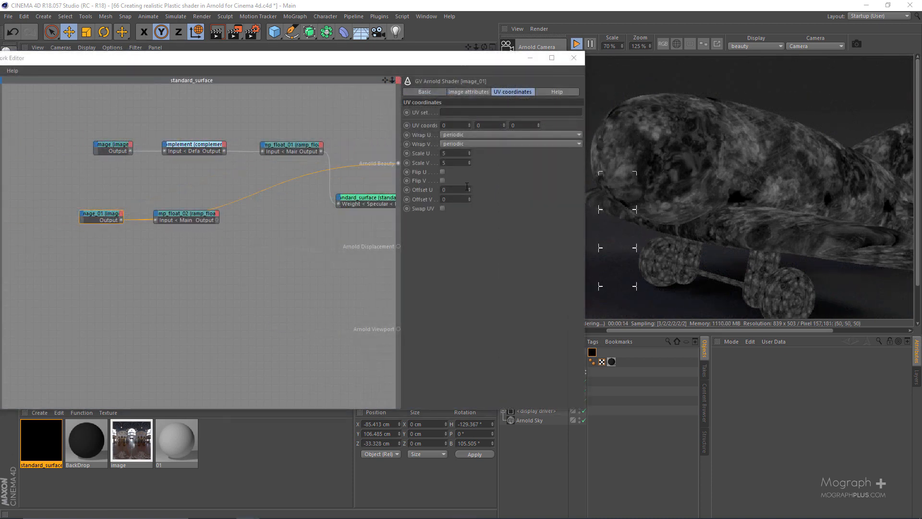
Try different Offset U values on the smudges image and set it to 0.4.
click(466, 189)
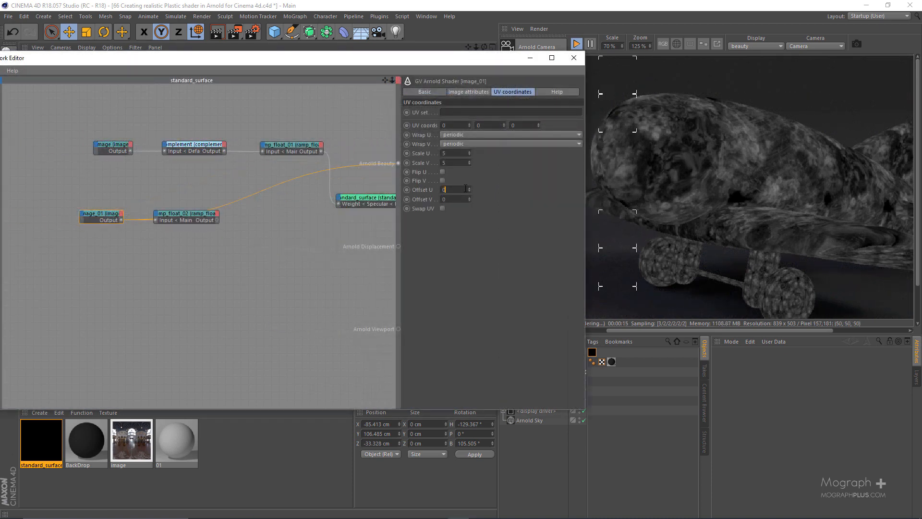
text(0.03)
key(Return)
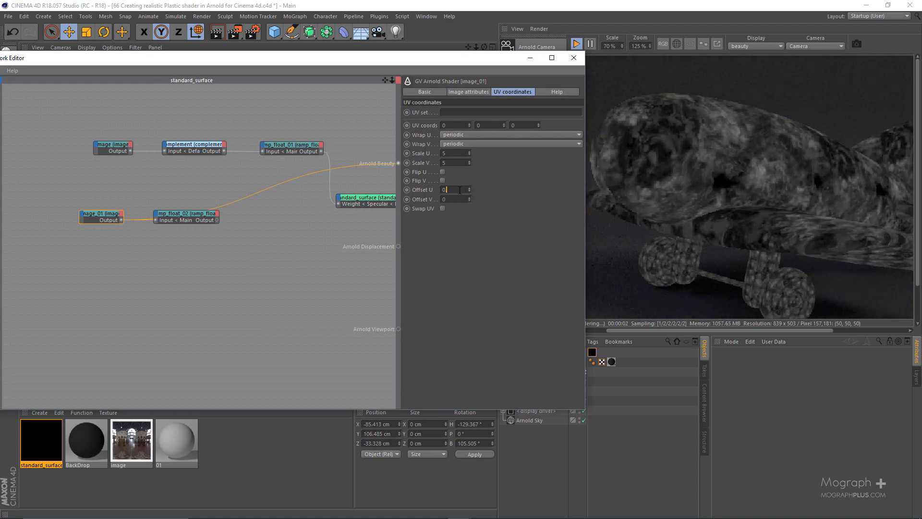
key(Return)
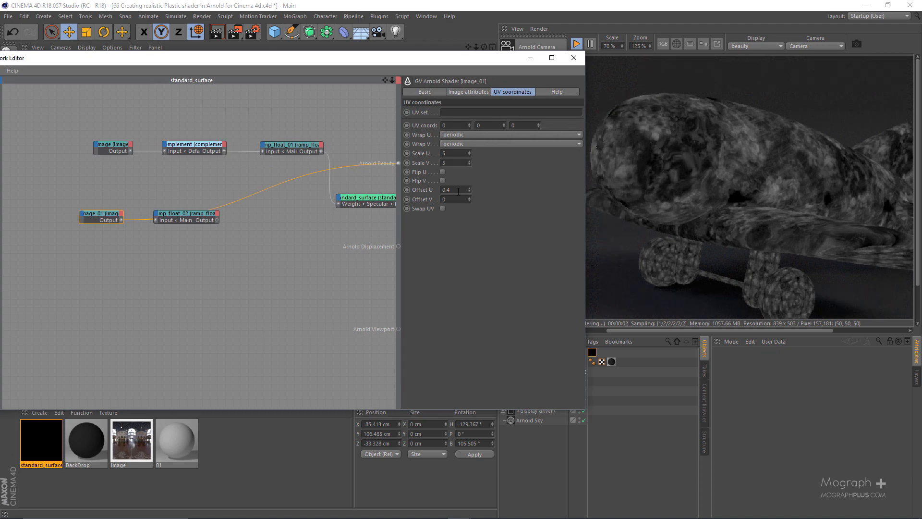
key(Return)
Preview the grunge image in Arnold Beauty and gradually raise its Offset U to 0.22.
drag(124, 120, 126, 169)
key(alt+w)
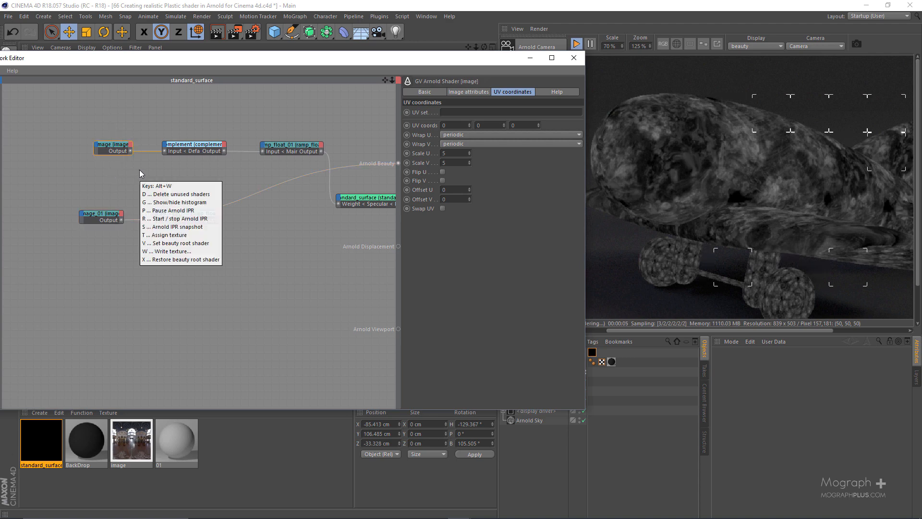
key(x)
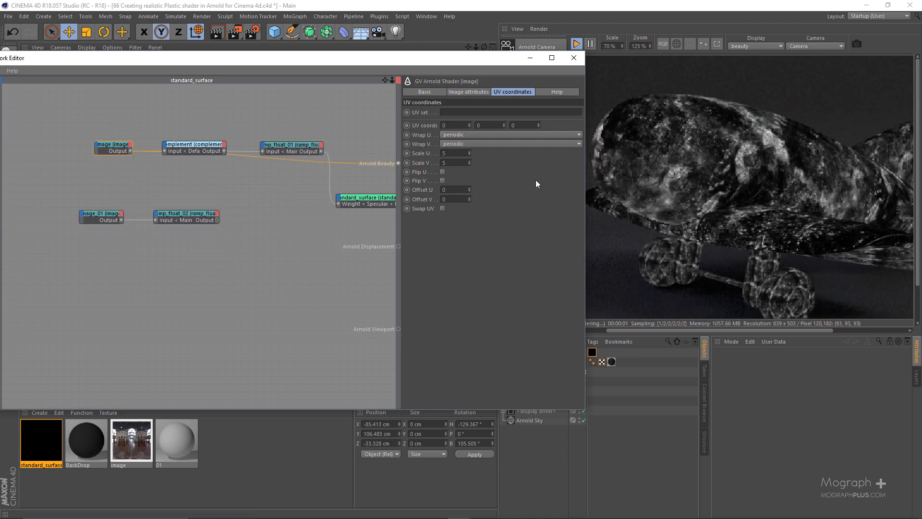
text(0.08)
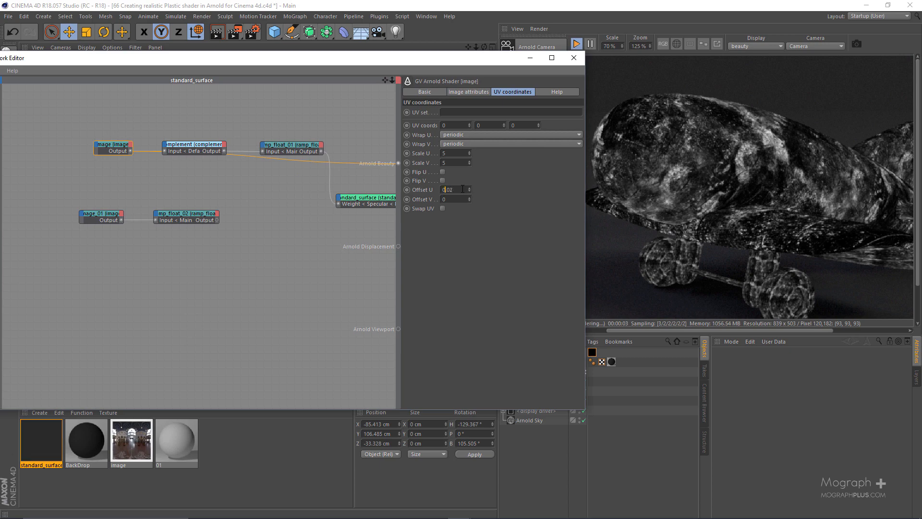
key(Return)
scroll(462, 189, up, 6)
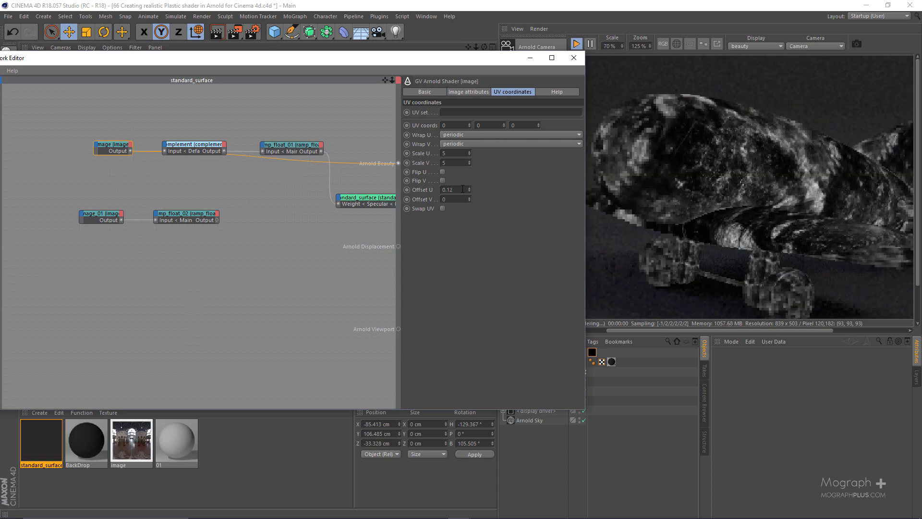
scroll(463, 189, up, 5)
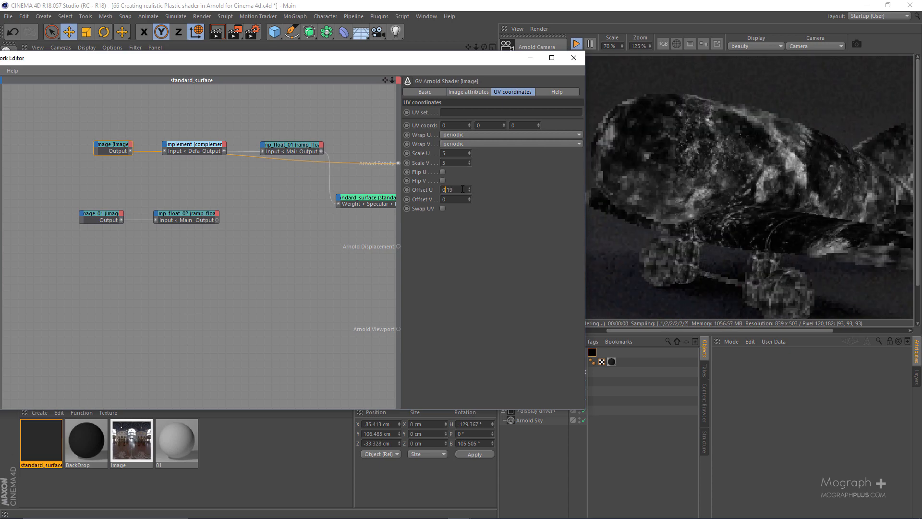
scroll(463, 189, up, 2)
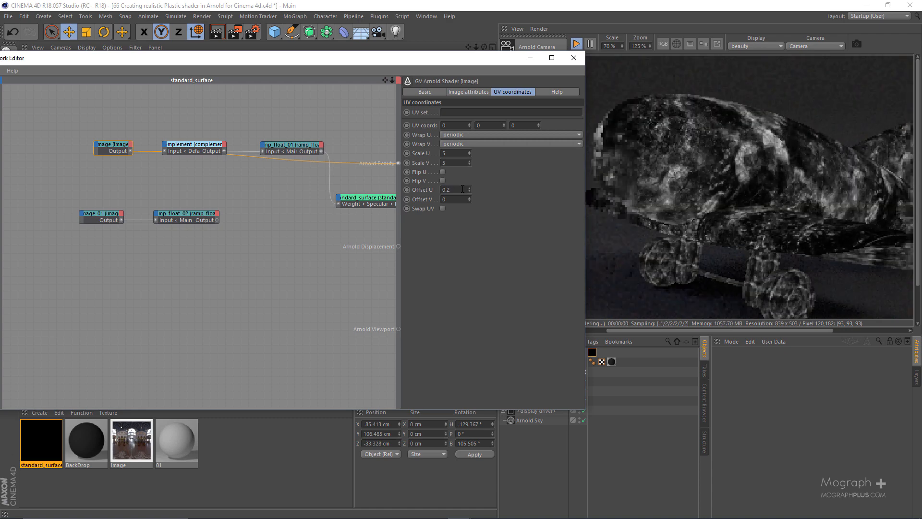
scroll(463, 189, up, 1)
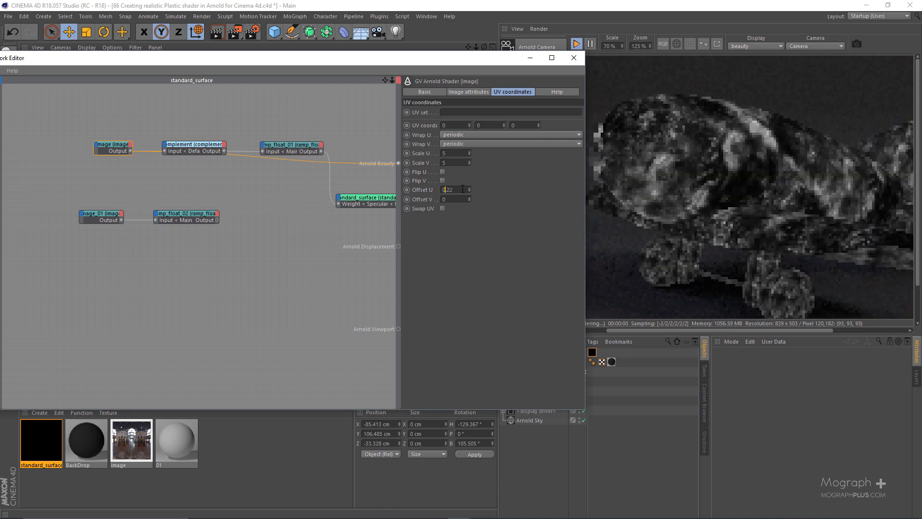
Preview the smudges ramp_float output in Arnold Beauty with the render view uncovered.
click(172, 214)
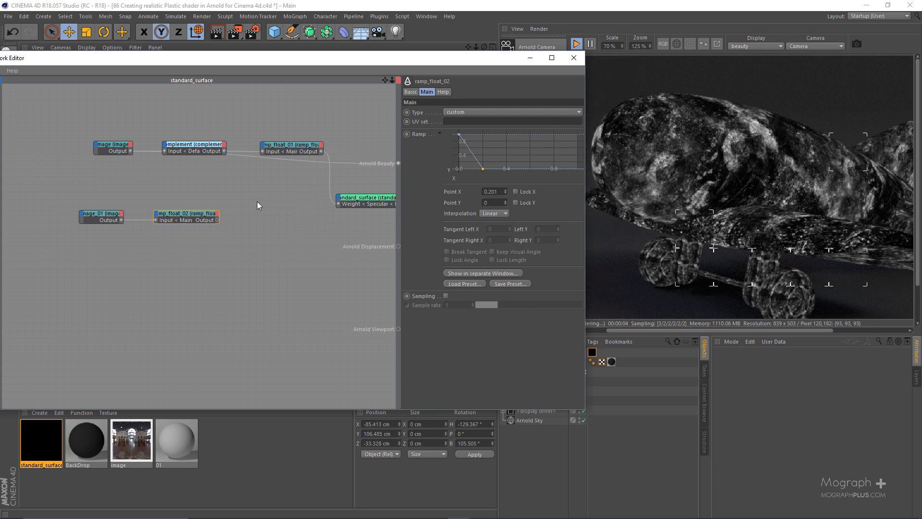
key(alt+w)
key(b)
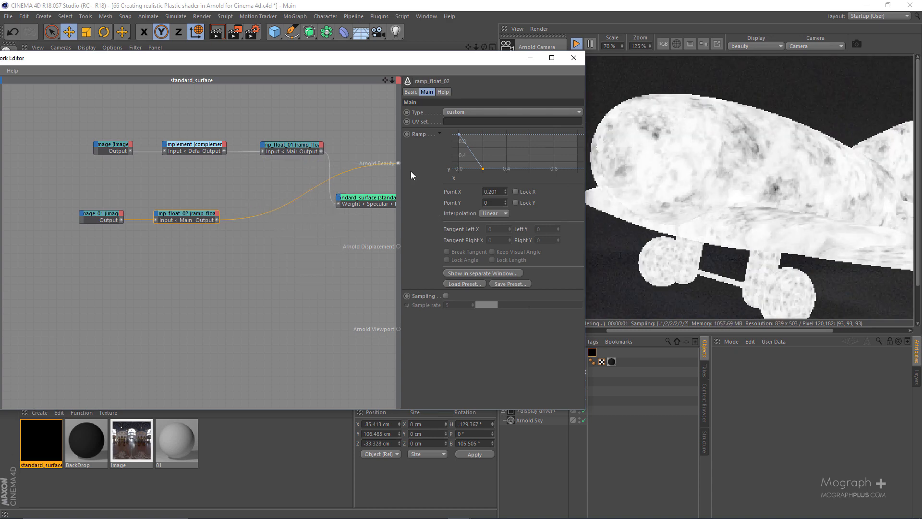
drag(462, 63, 416, 70)
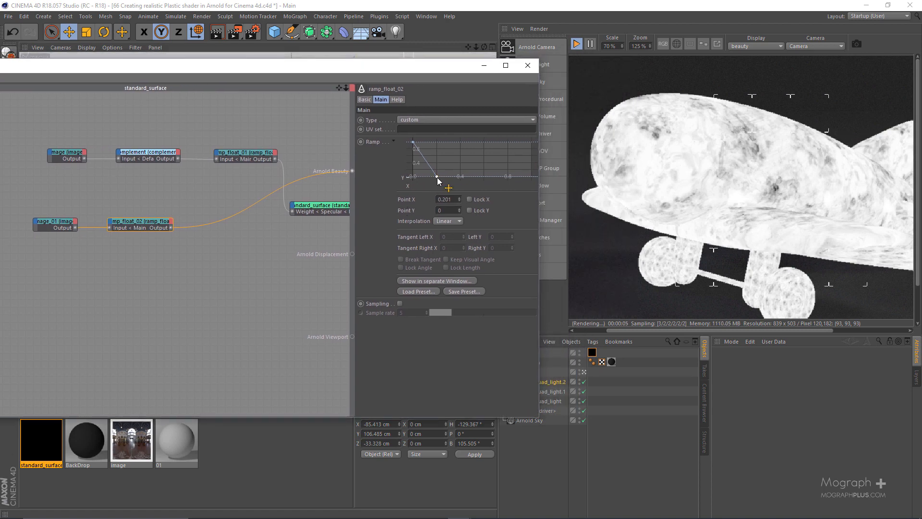
Soften the smudges ramp curve by moving its lower point to X 0.197, Y 0.403.
drag(437, 178, 433, 177)
scroll(762, 204, up, 1)
scroll(762, 207, up, 1)
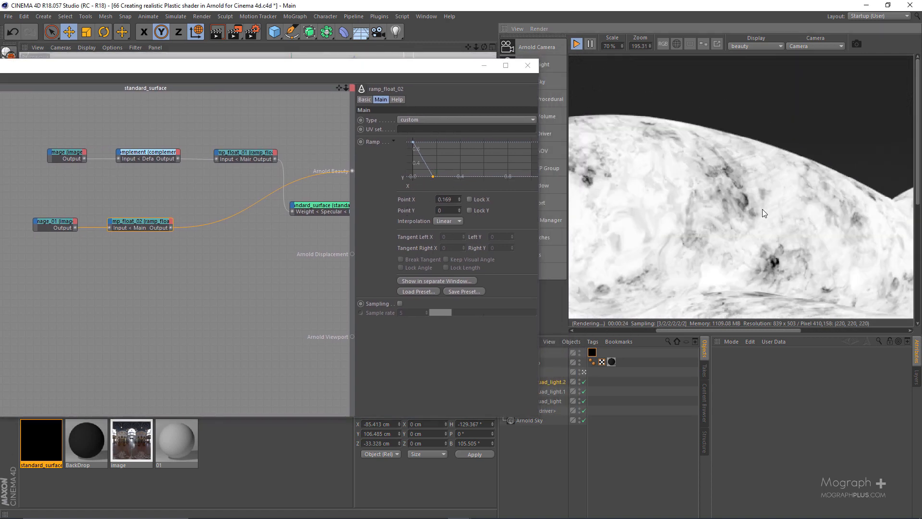
middle_drag(696, 210, 775, 183)
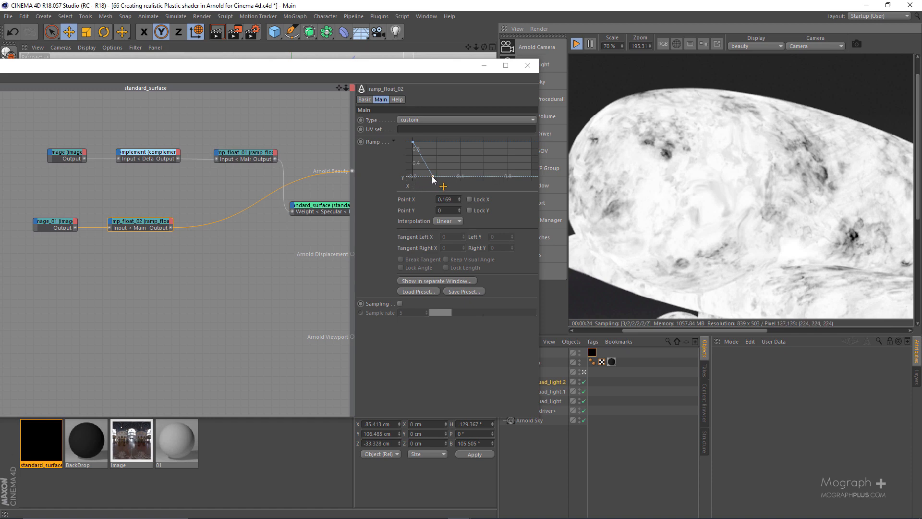
drag(433, 178, 429, 166)
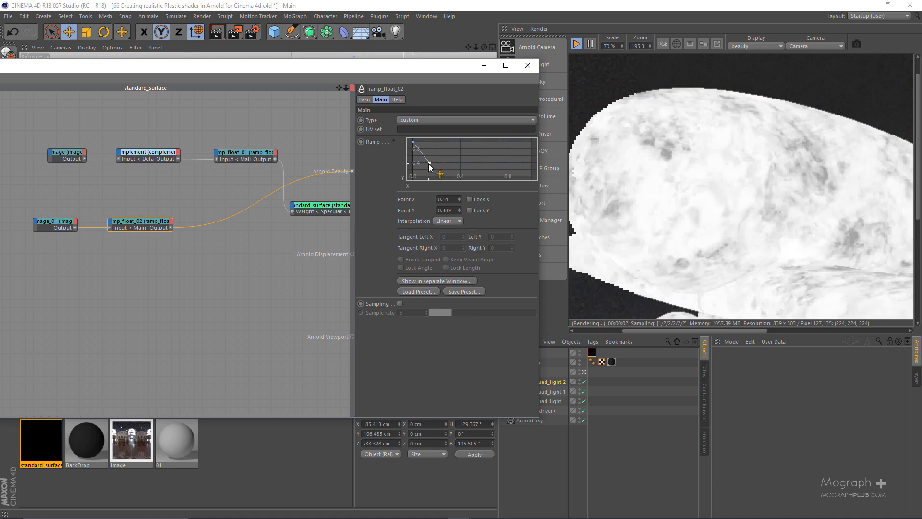
drag(431, 164, 436, 162)
scroll(727, 192, down, 4)
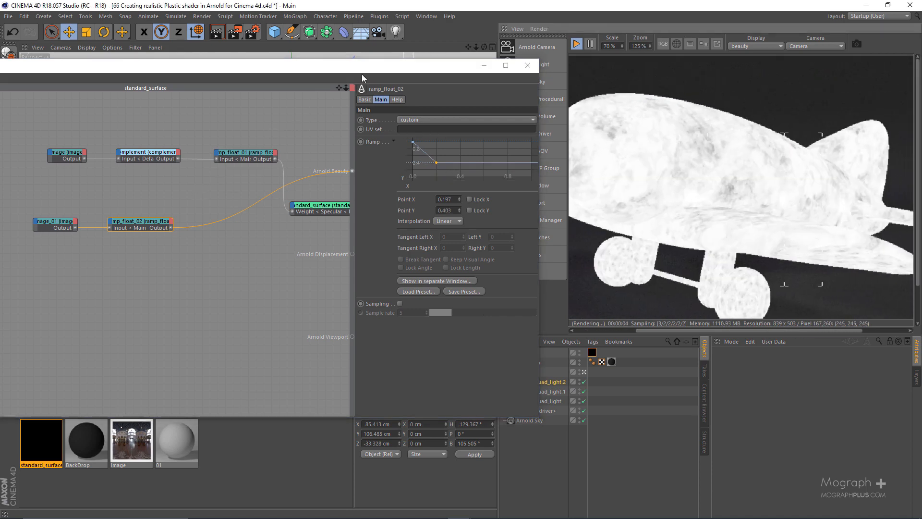
Move the smudges image and its ramp_float together along the second row, closer to the standard_surface node.
drag(361, 74, 435, 75)
drag(112, 128, 253, 156)
drag(252, 201, 63, 269)
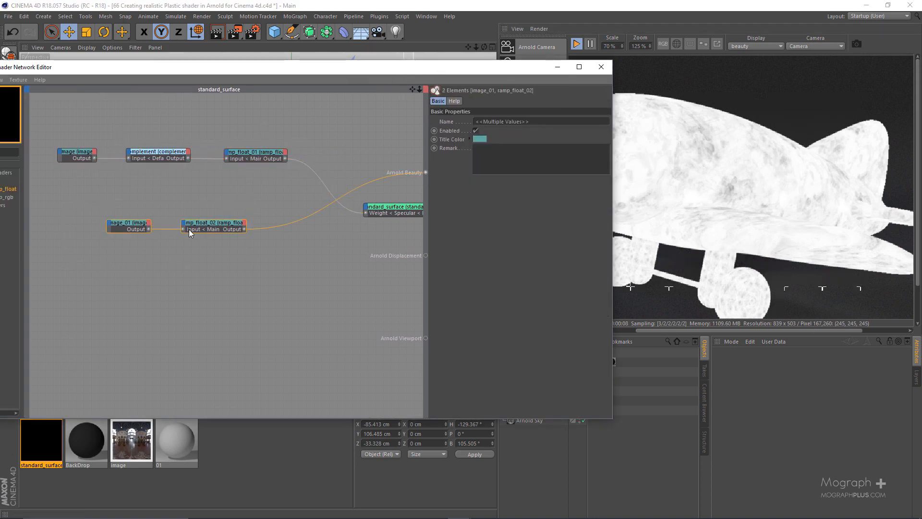
click(261, 199)
drag(372, 71, 428, 67)
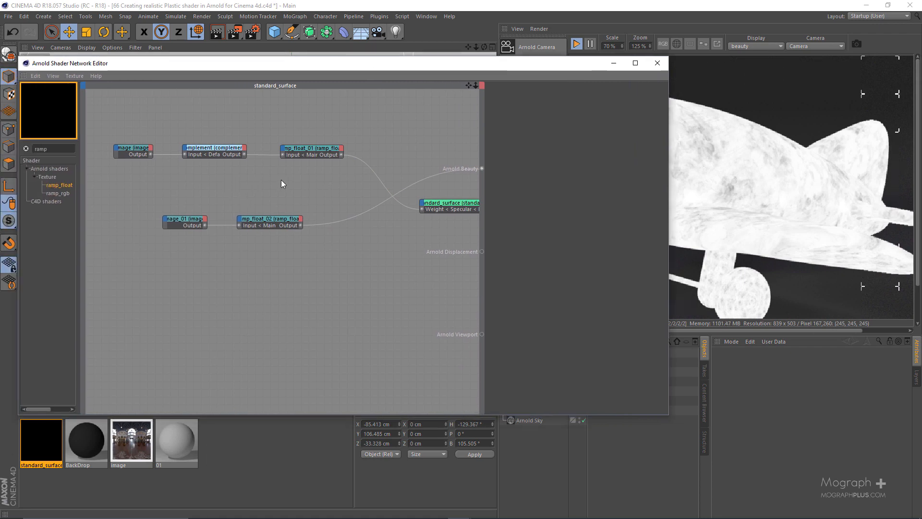
Add a layer_color node and place it between the two ramp_float nodes and standard_surface.
key(Tab)
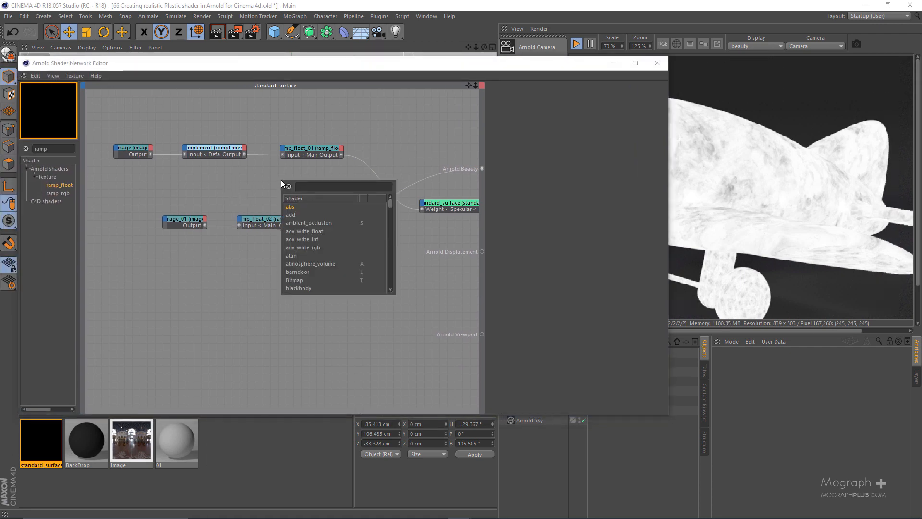
text(layer)
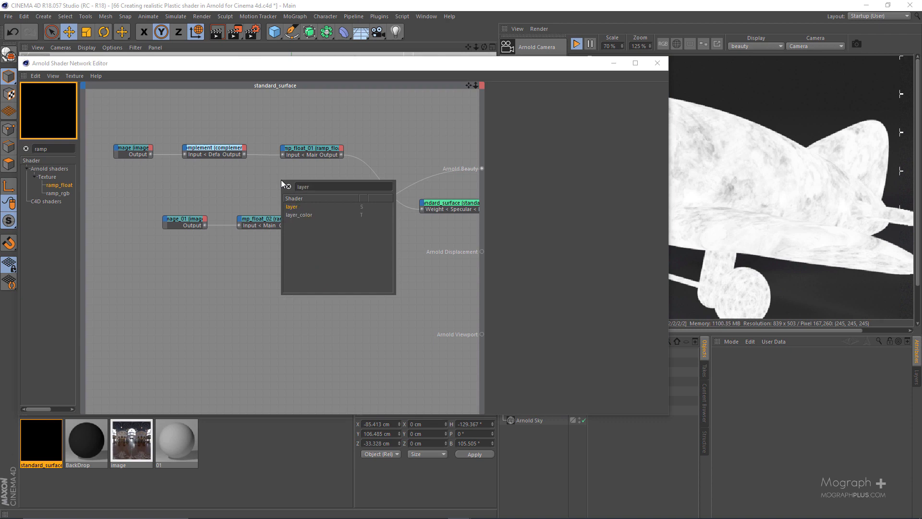
key(Down)
key(Return)
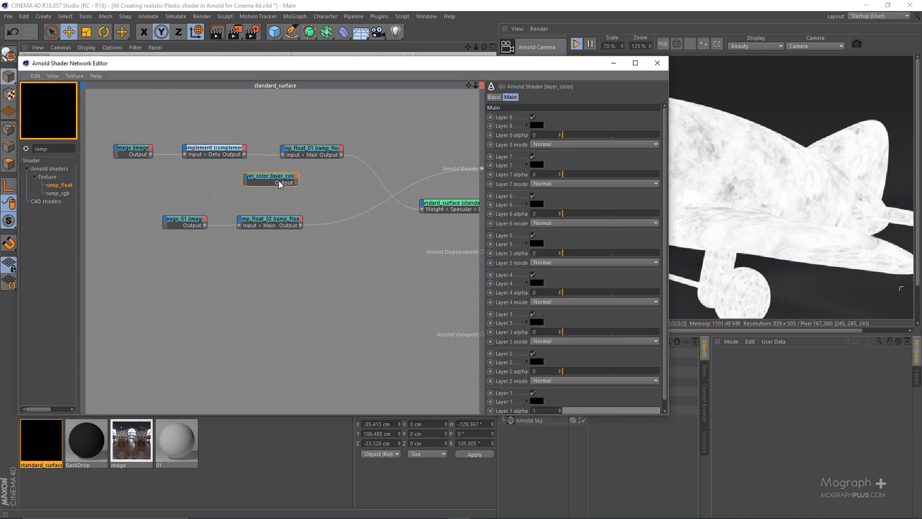
drag(283, 182, 386, 188)
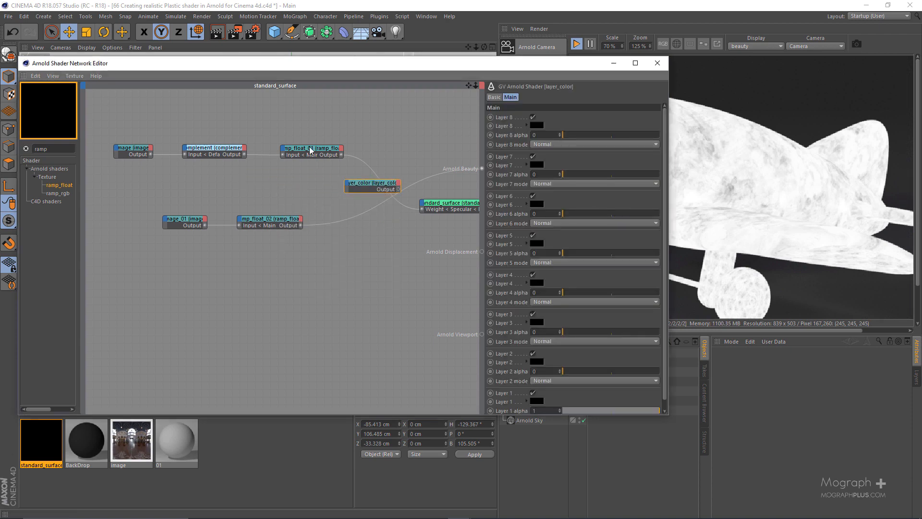
Preview the grunge ramp_float in Arnold Beauty and connect its output to Layer 1 of the layer_color node.
click(307, 152)
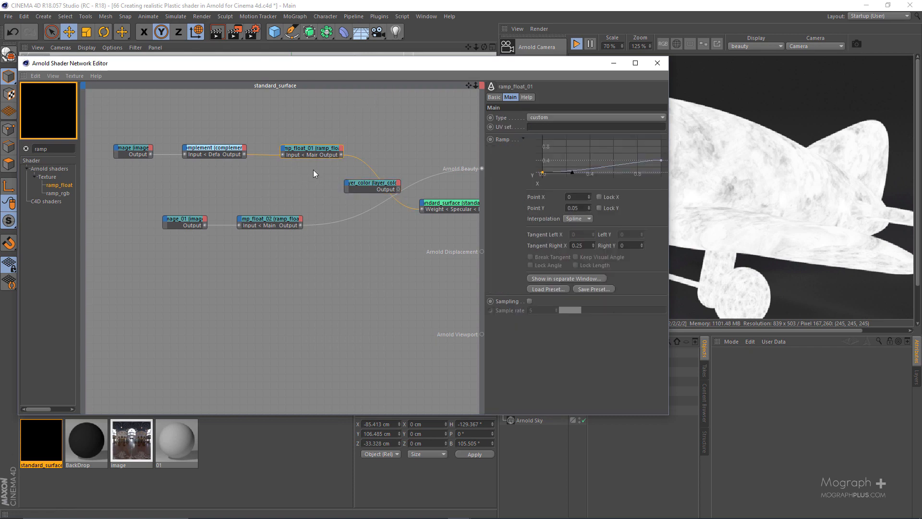
drag(506, 68, 403, 65)
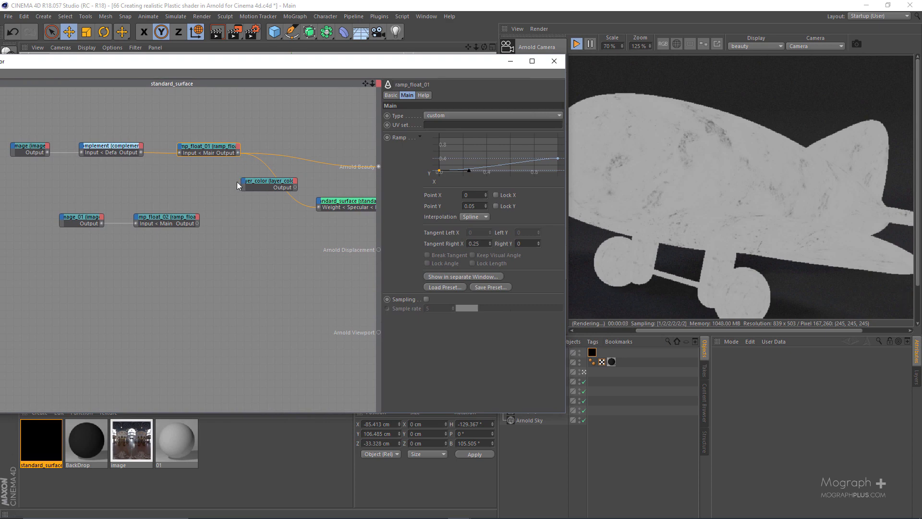
drag(238, 153, 245, 184)
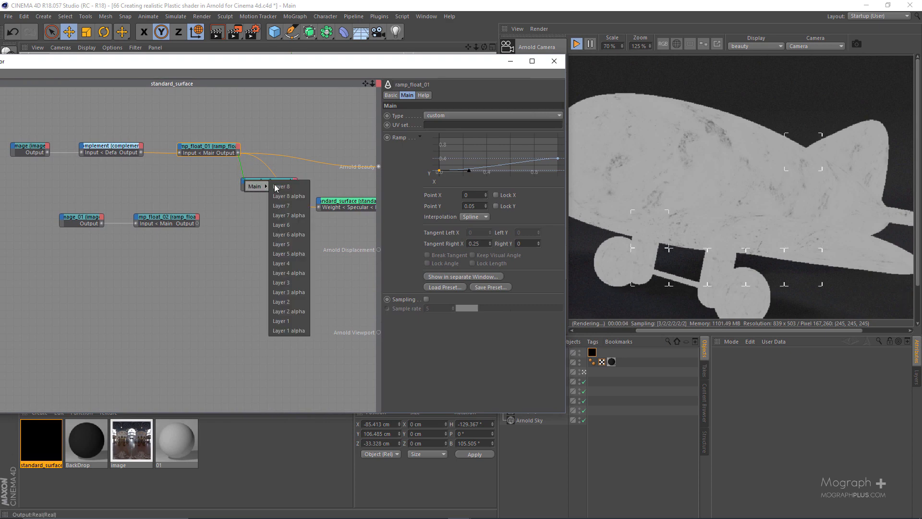
click(297, 320)
Preview the smudges ramp_float, connect its output to Layer 2 of the layer_color node, and open that node's settings.
click(179, 223)
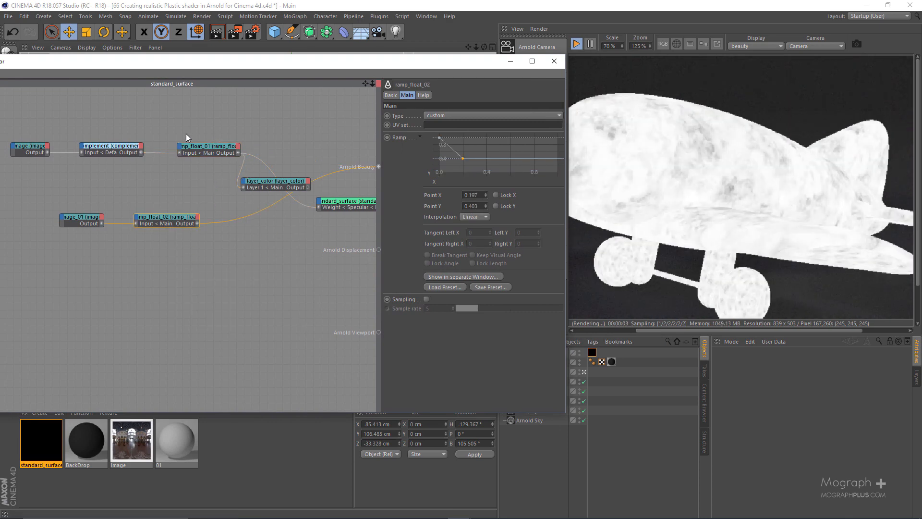
scroll(194, 228, up, 1)
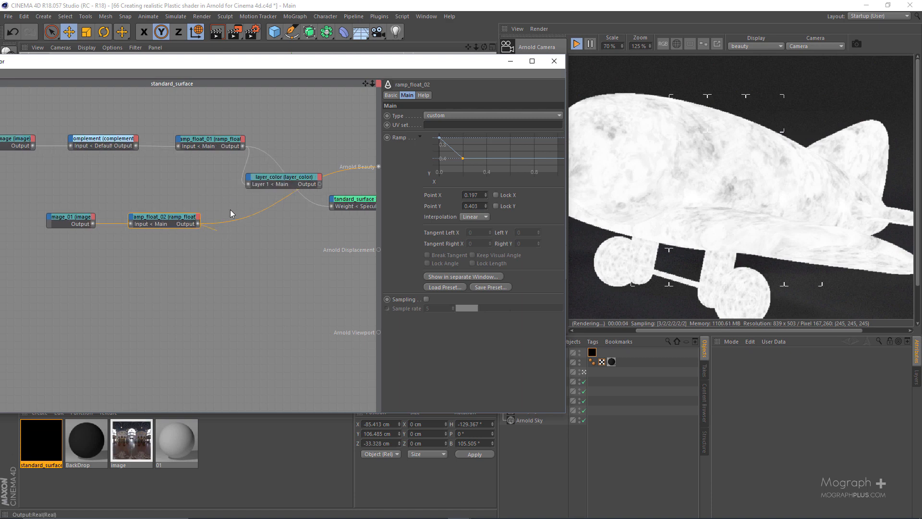
click(250, 183)
mouse_move(272, 184)
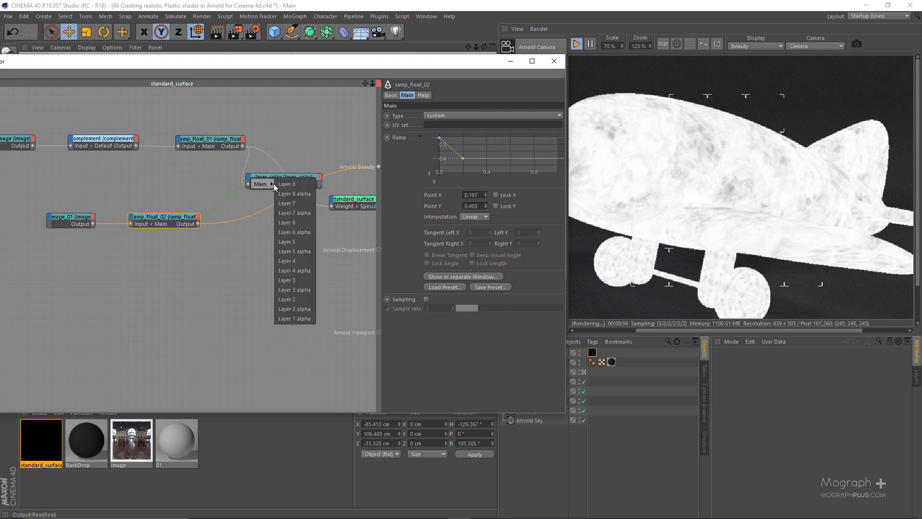
click(298, 299)
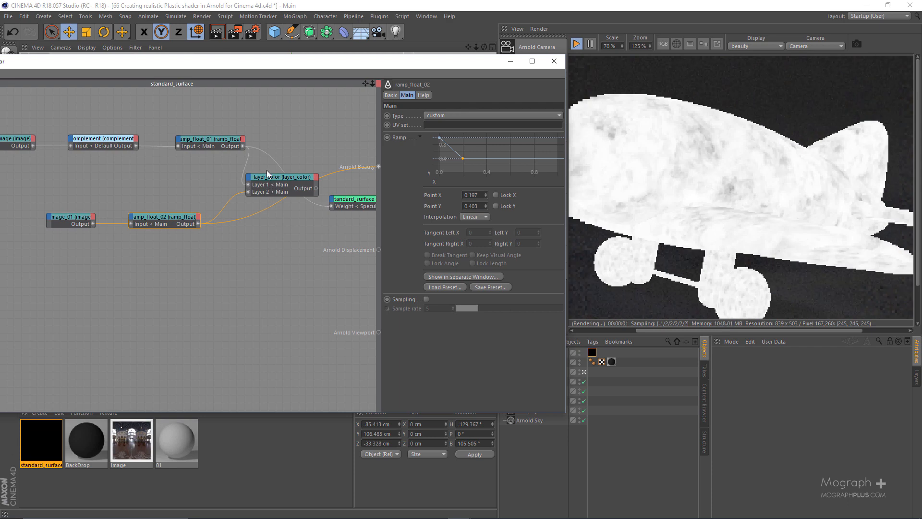
click(286, 191)
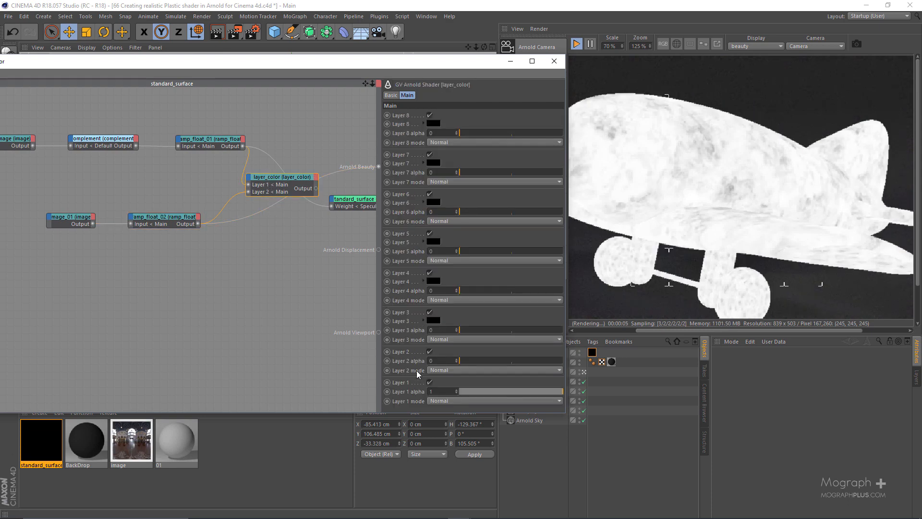
Set the Layer 2 alpha of the layer_color node to 1 and preview the node in Arnold Beauty.
click(512, 361)
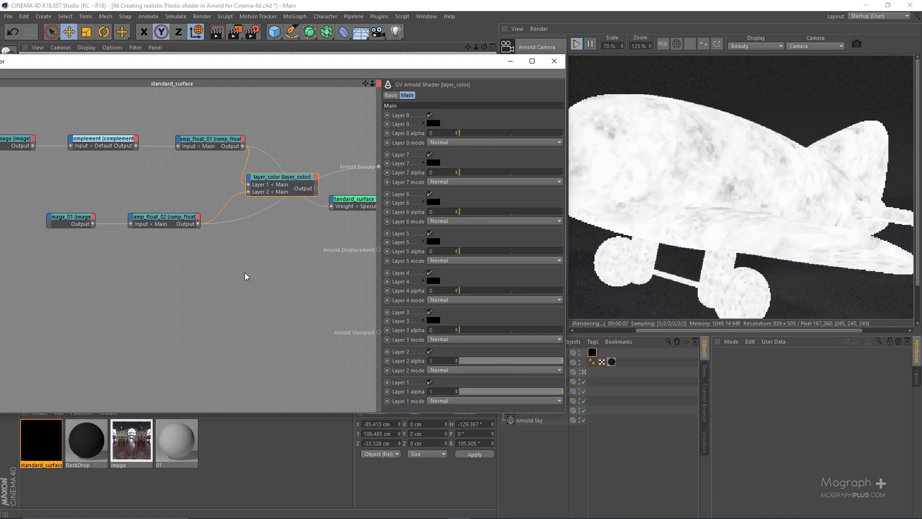
scroll(245, 272, up, 1)
alt+middle_drag(244, 273, 176, 283)
key(alt+w)
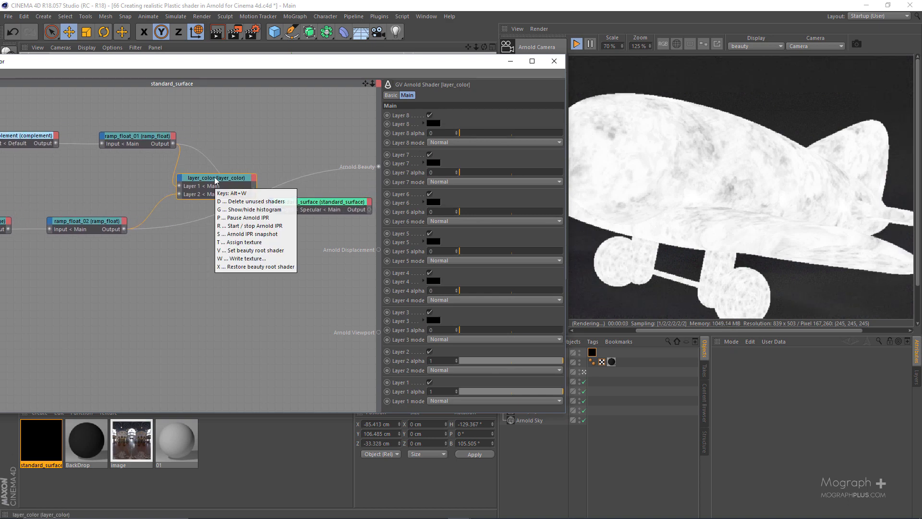
key(v)
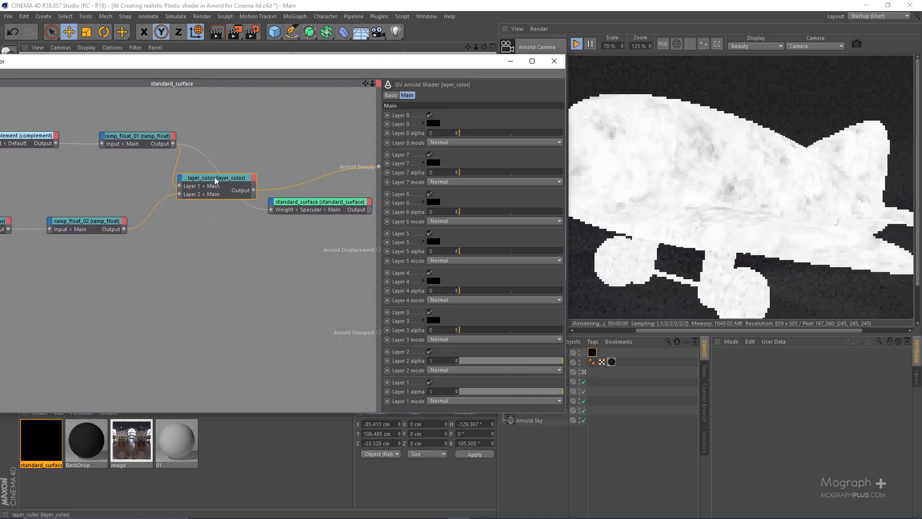
Set the Layer 2 mode of the layer_color node to Multiply.
click(451, 370)
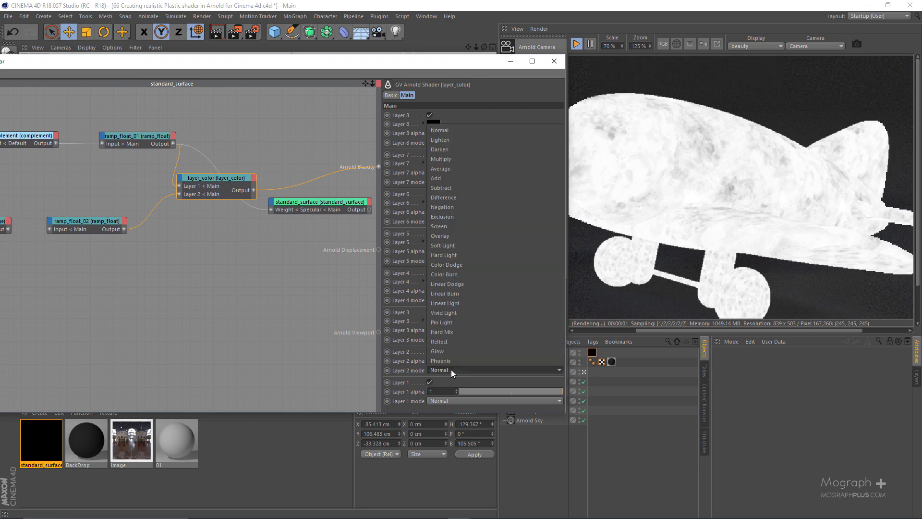
click(491, 159)
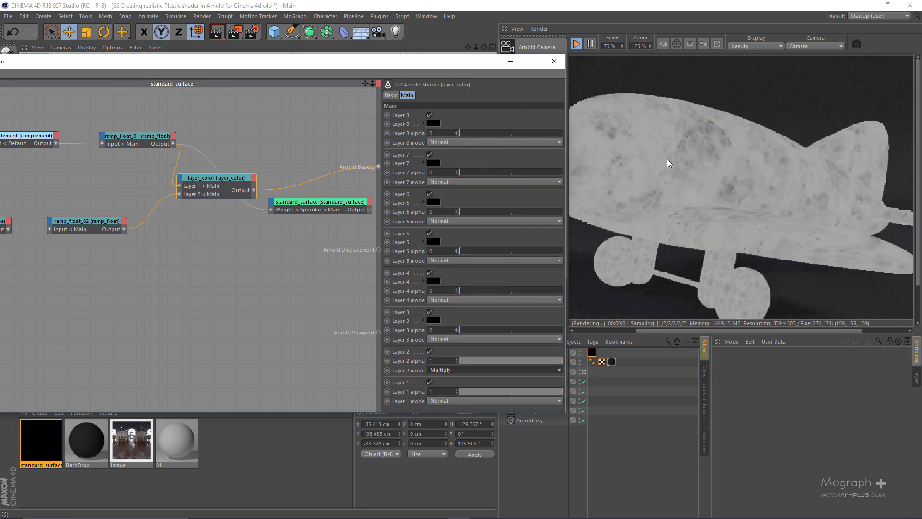
Move the image, complement, ramp_float and layer_color nodes together away from standard_surface, and select layer_color.
drag(364, 64, 571, 72)
scroll(440, 275, down, 3)
drag(312, 163, 492, 289)
drag(500, 216, 412, 218)
drag(517, 73, 305, 28)
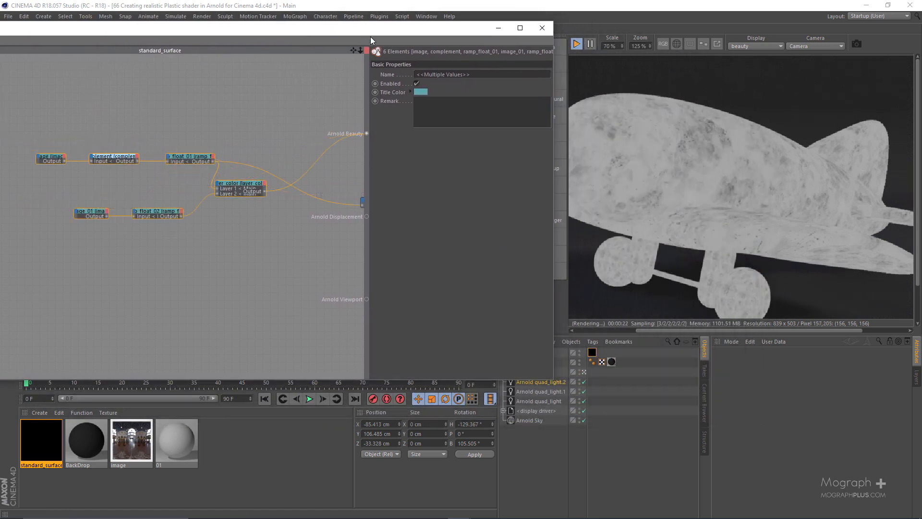
drag(370, 28, 457, 29)
click(339, 193)
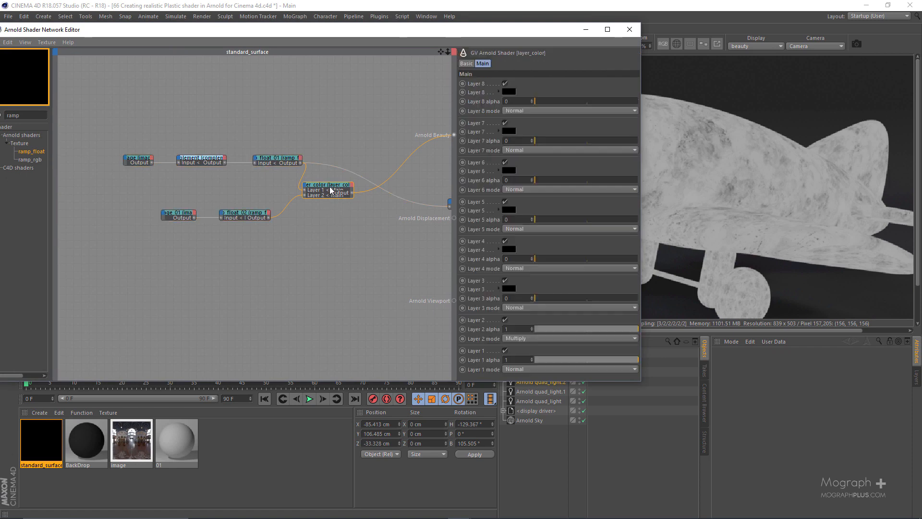
Disconnect the grunge ramp_float from the specular weight of standard_surface and set the coat weight to 0.15.
alt+middle_drag(345, 233, 233, 228)
scroll(362, 218, up, 2)
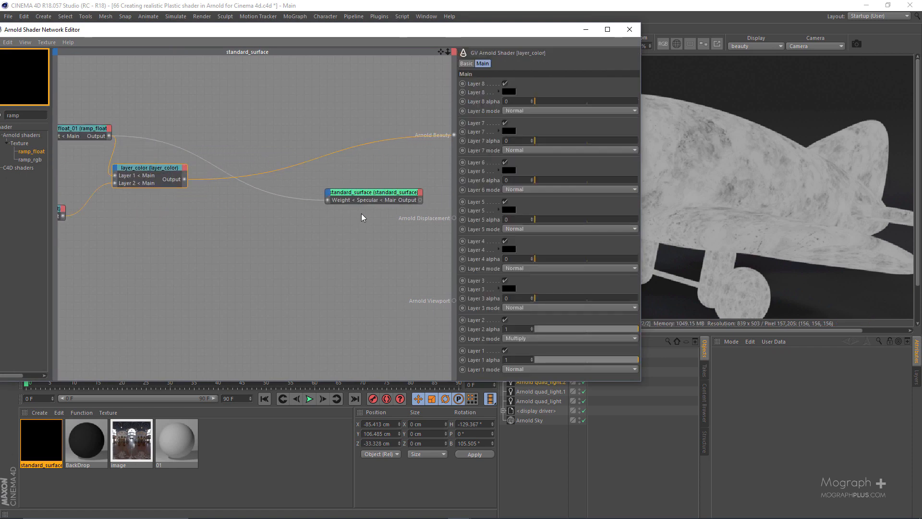
scroll(363, 212, down, 1)
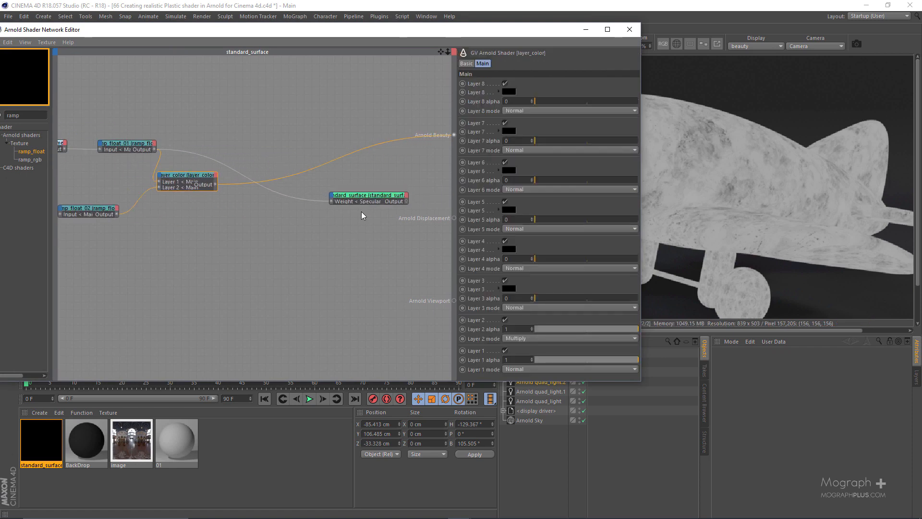
drag(519, 32, 429, 30)
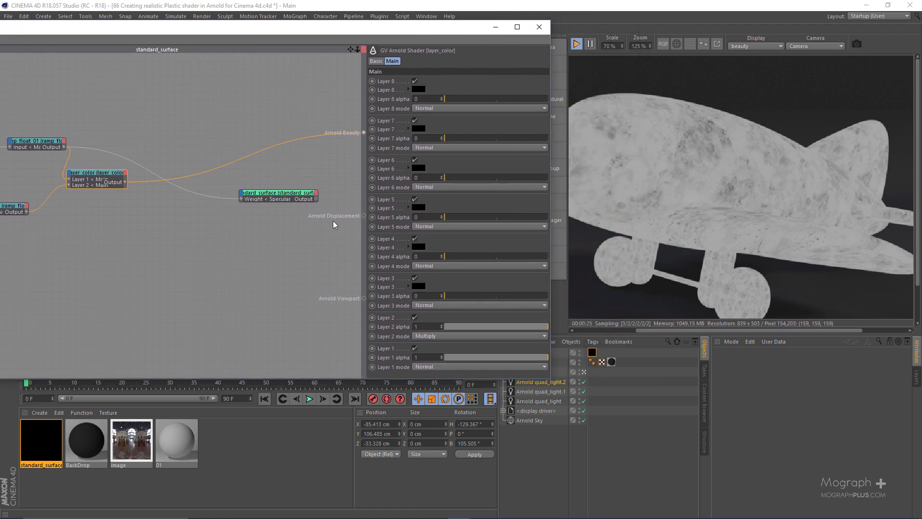
click(289, 193)
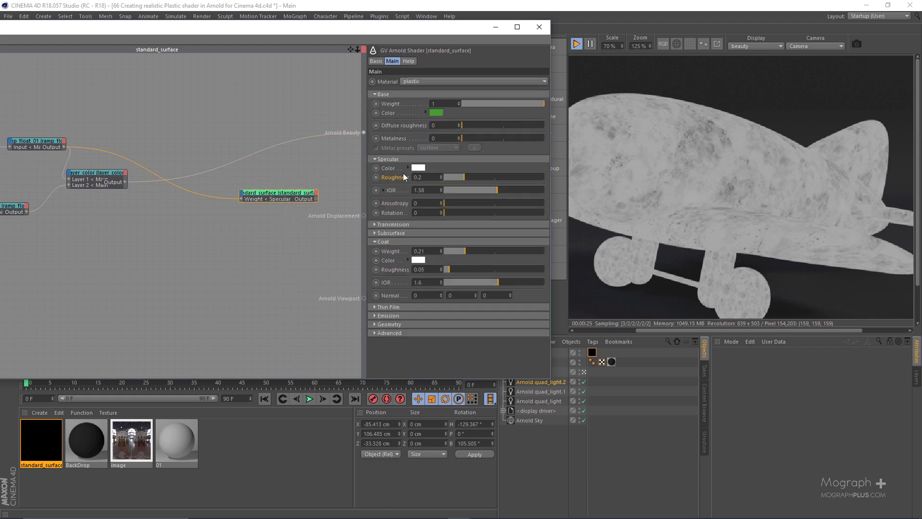
drag(241, 198, 218, 196)
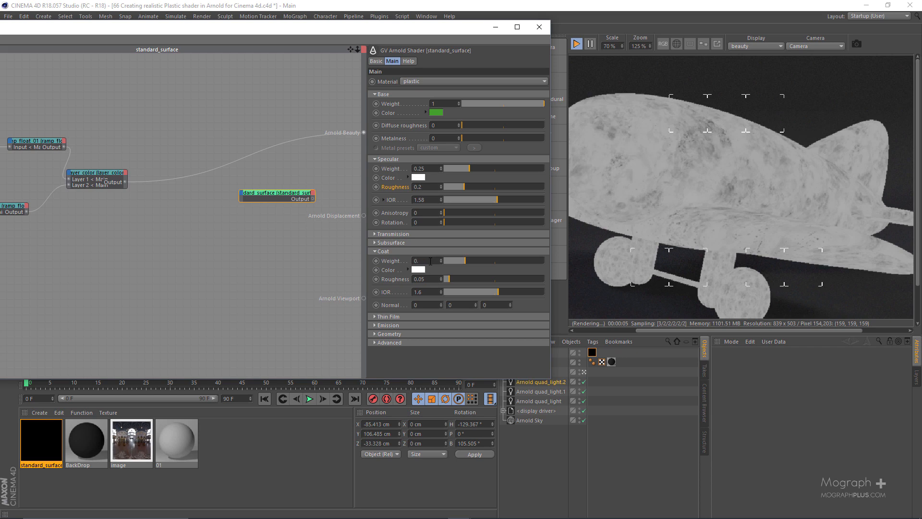
text(15)
key(Return)
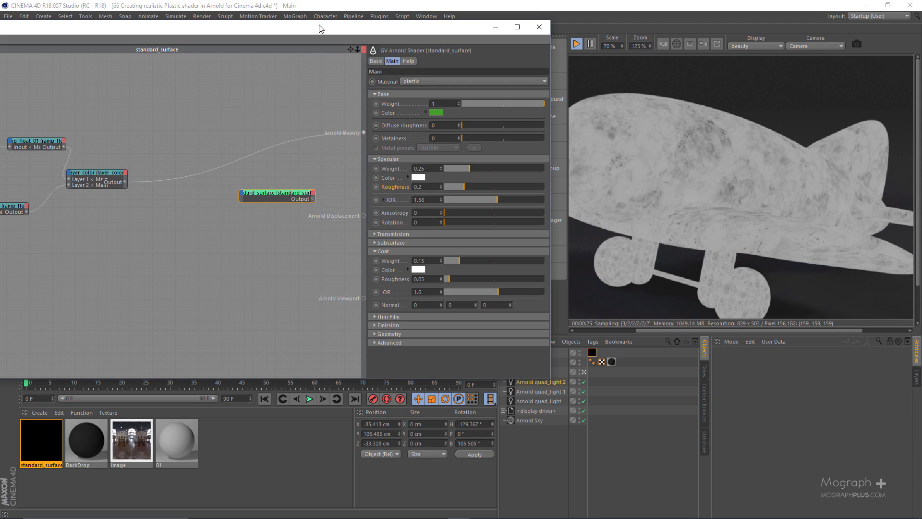
Add a third ramp_float node between layer_color and standard_surface, spacing it out from its neighbours.
mouse_move(321, 29)
mouse_down()
mouse_move(454, 29)
mouse_move(326, 33)
mouse_up()
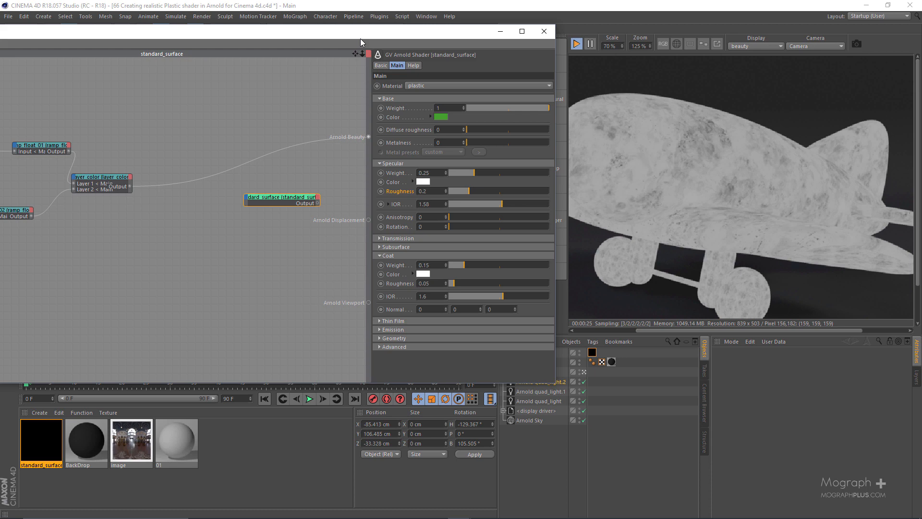
drag(361, 39, 417, 39)
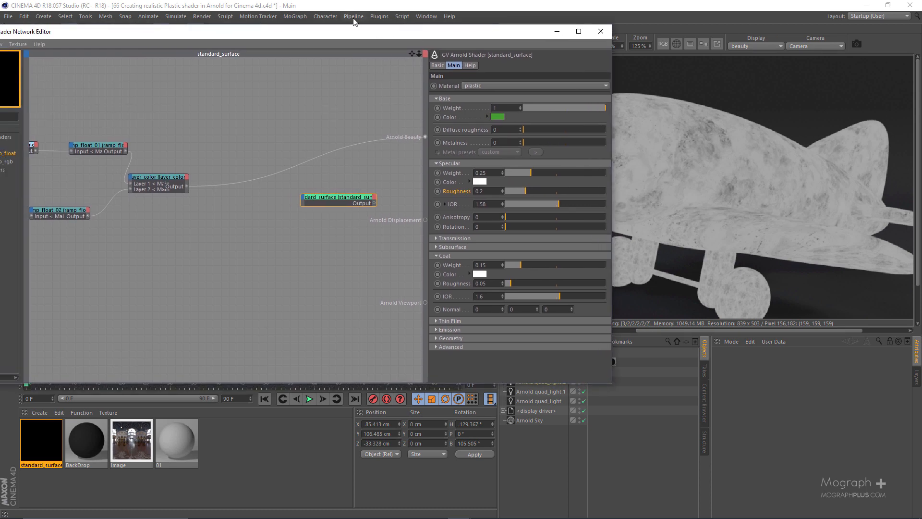
drag(362, 32, 322, 32)
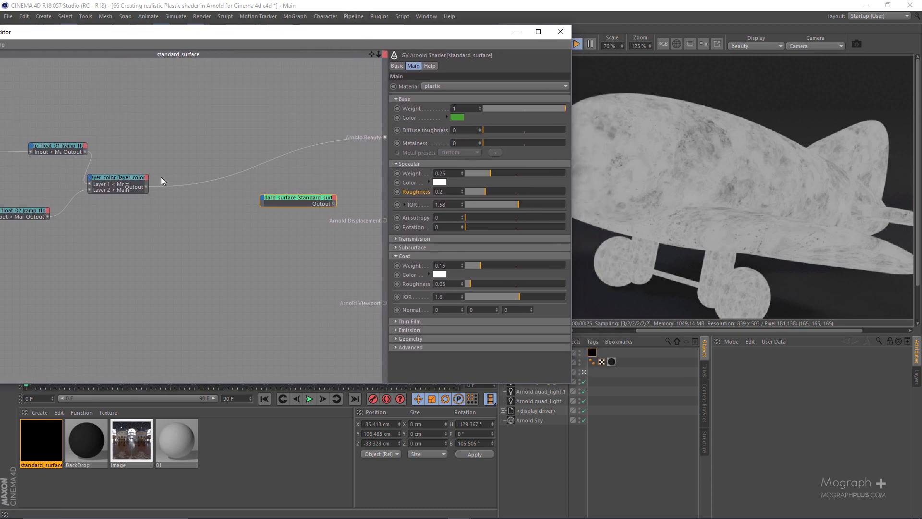
drag(148, 161, 121, 199)
drag(276, 36, 375, 46)
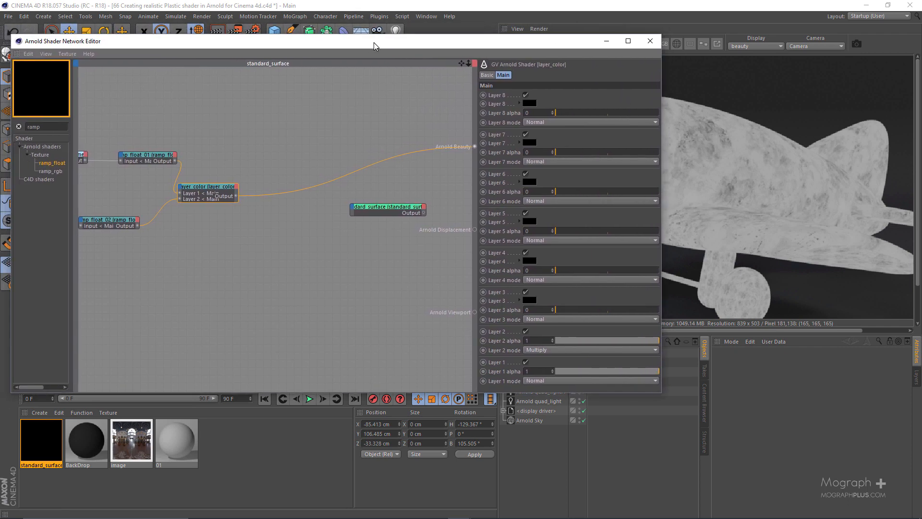
double_click(66, 127)
drag(308, 190, 295, 206)
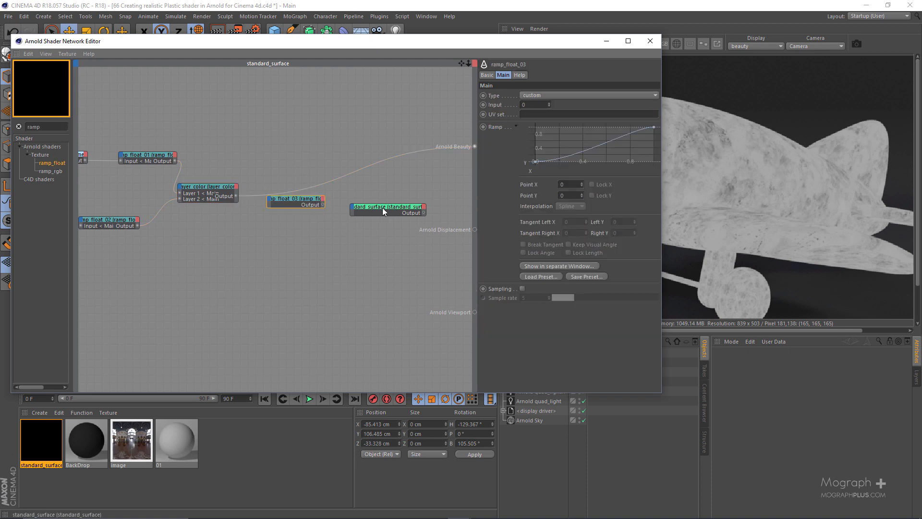
drag(383, 208, 400, 211)
drag(294, 198, 311, 199)
Connect the layer_color output to the Main > Input port of the new ramp_float and move standard_surface farther from it.
scroll(237, 197, up, 2)
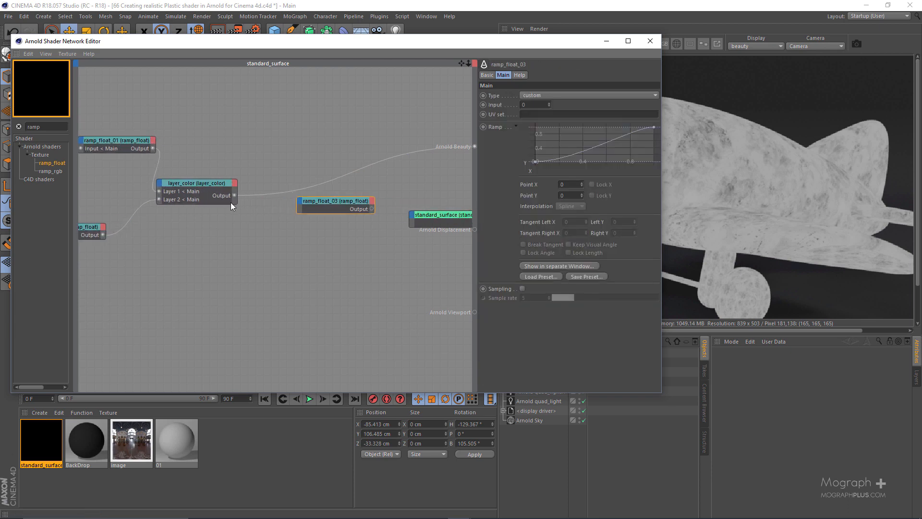
drag(234, 195, 300, 202)
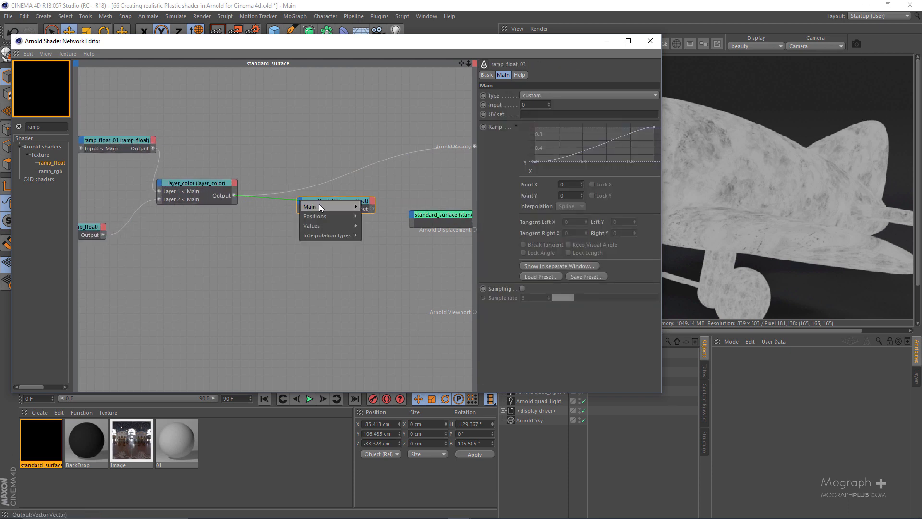
mouse_move(336, 206)
click(369, 207)
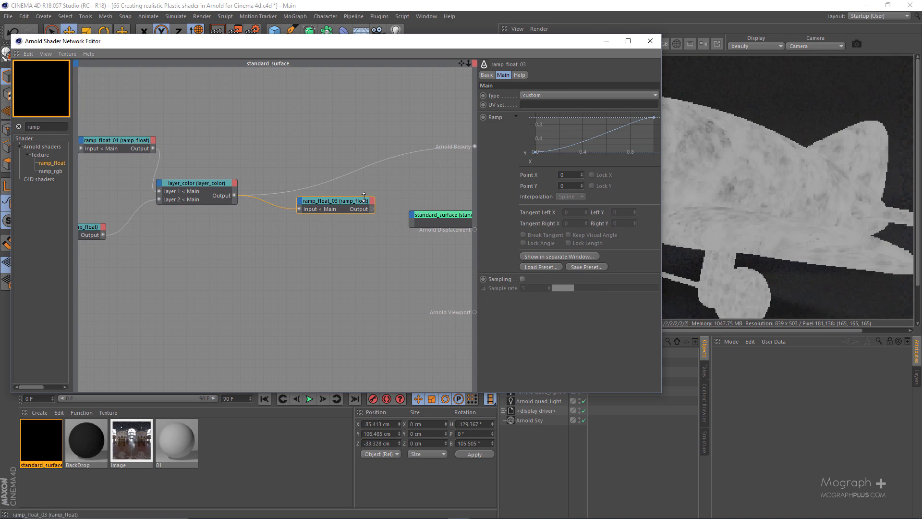
middle_drag(373, 194, 326, 198)
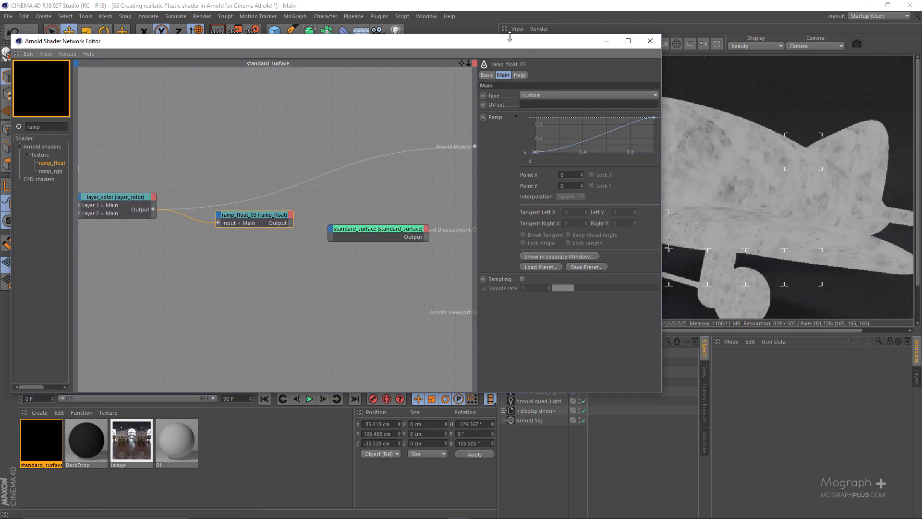
drag(491, 47, 444, 51)
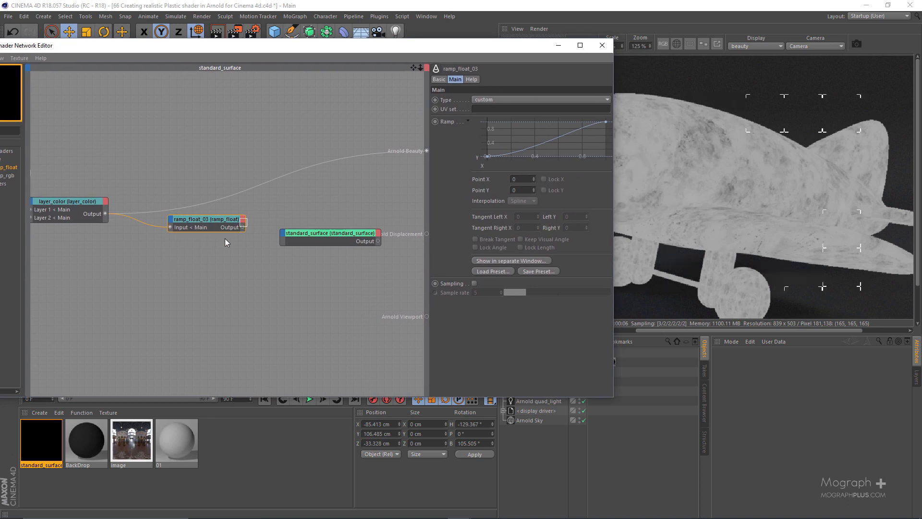
drag(301, 235, 325, 234)
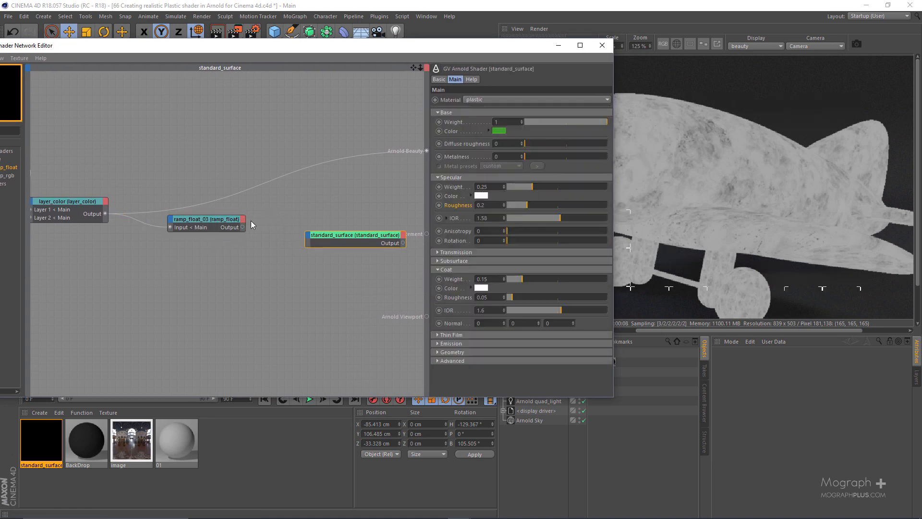
Lower the end point of the new ramp_float's curve to a Y value of about 0.736.
click(236, 220)
drag(510, 49, 431, 57)
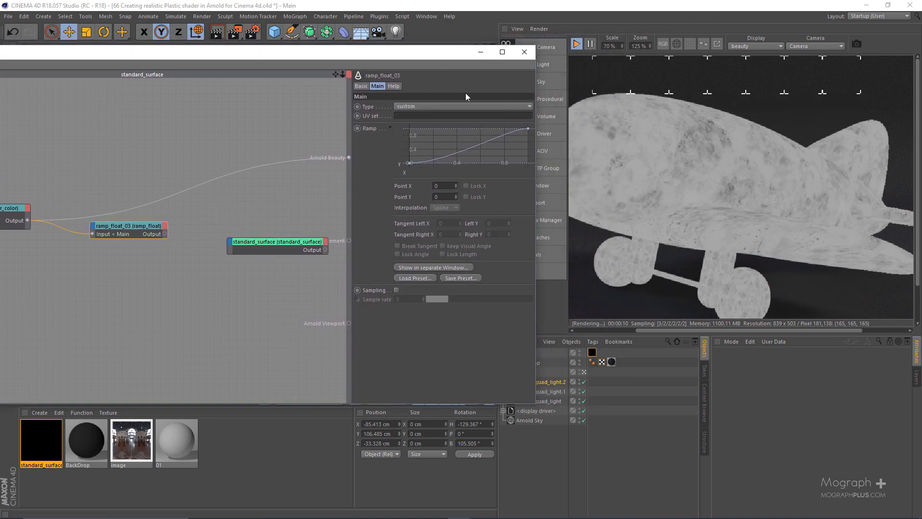
drag(528, 129, 528, 137)
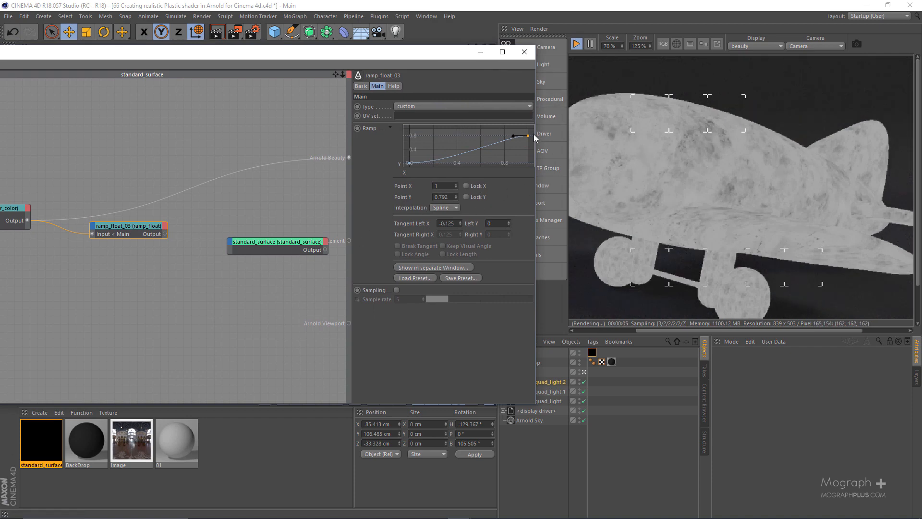
drag(534, 138, 528, 137)
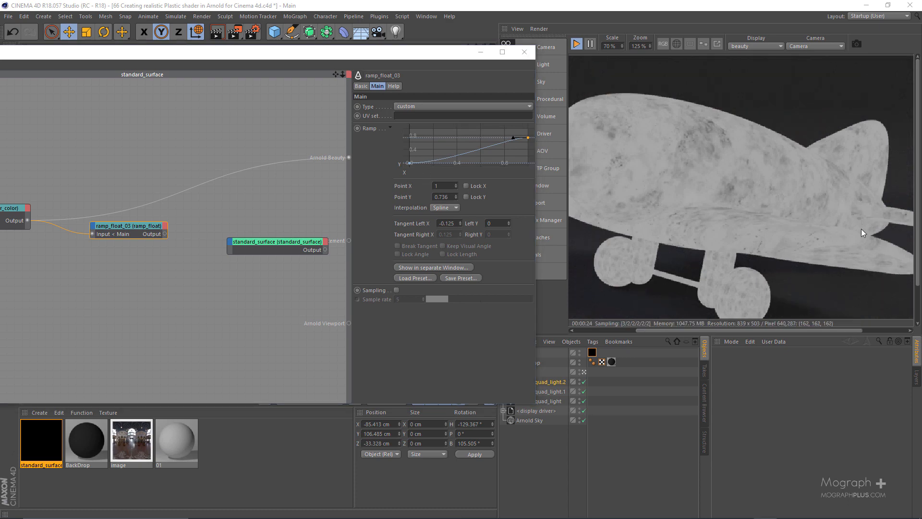
Set the start point of the new ramp_float's curve to Y 0.01 and open the ramp in a separate window.
scroll(594, 182, up, 2)
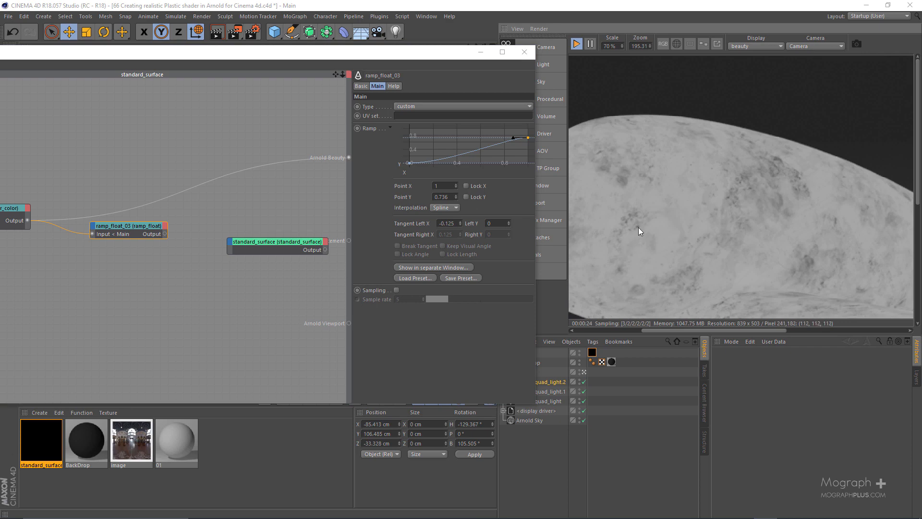
drag(702, 211, 667, 121)
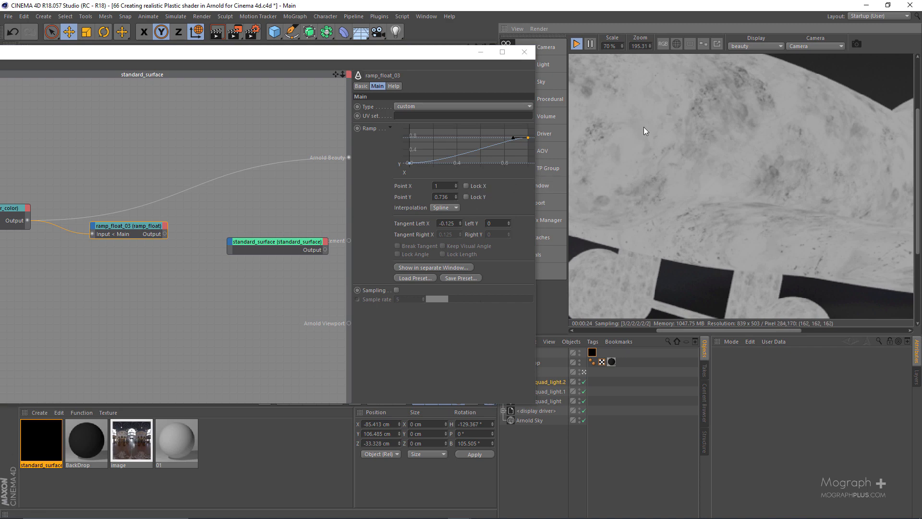
drag(641, 89, 636, 156)
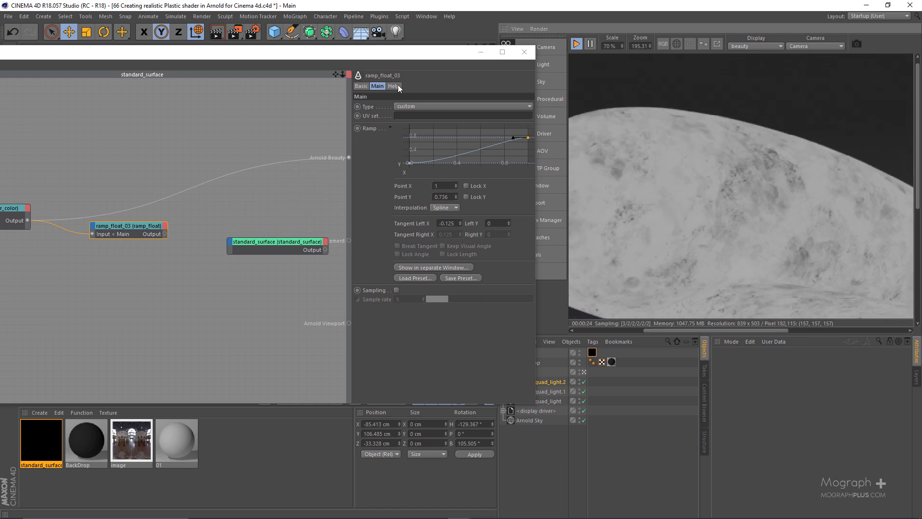
drag(431, 56, 471, 50)
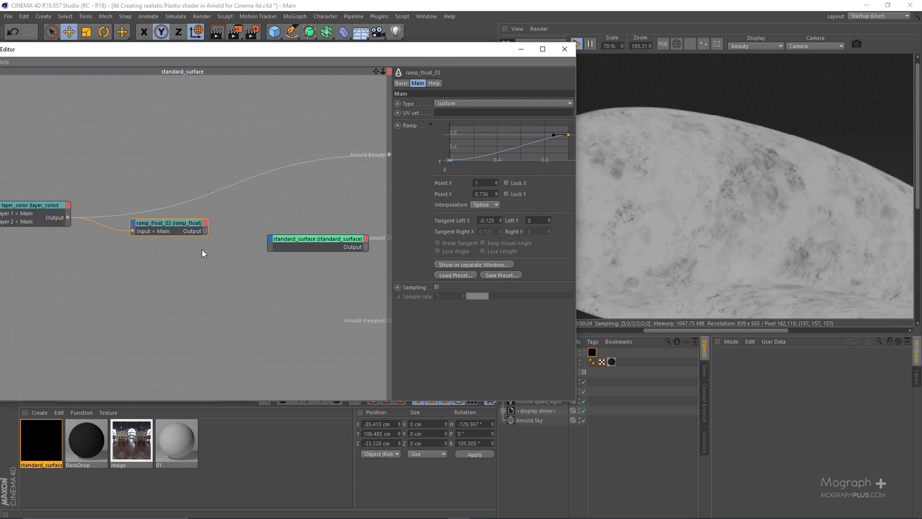
drag(461, 155, 427, 174)
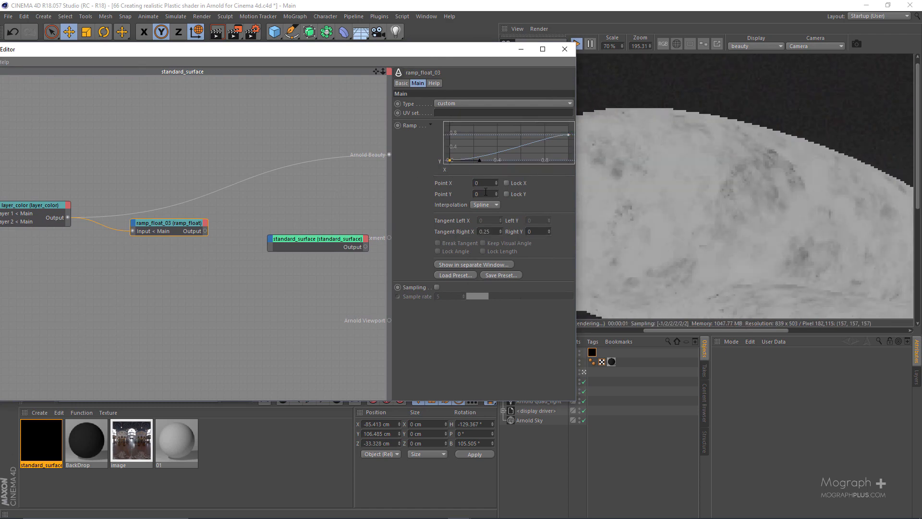
drag(481, 194, 449, 201)
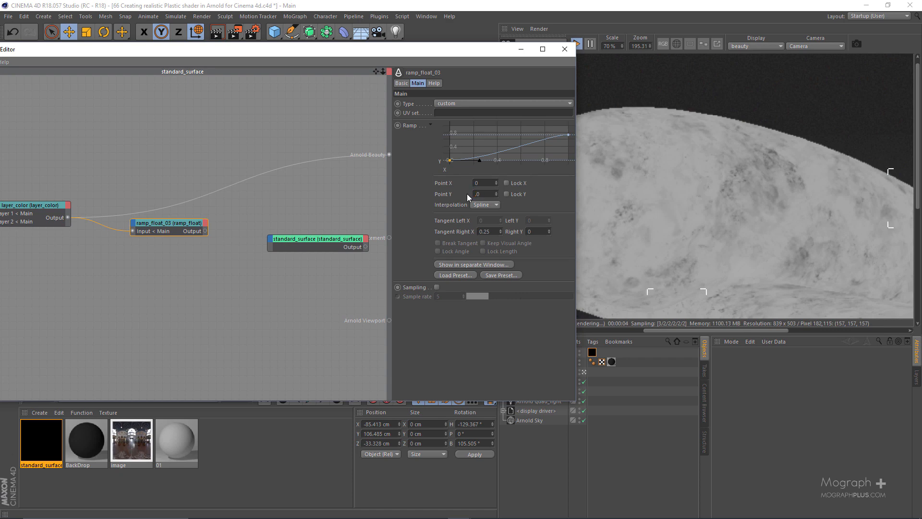
text(0.01)
key(Return)
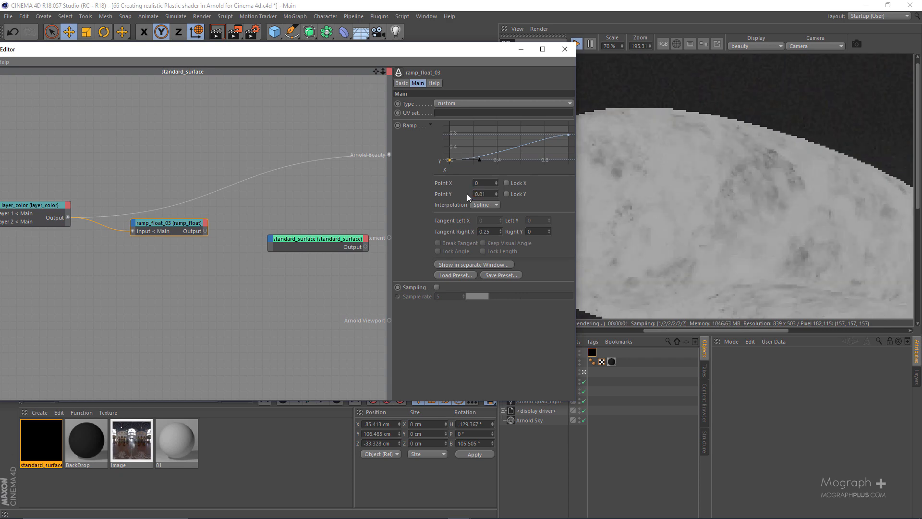
click(460, 265)
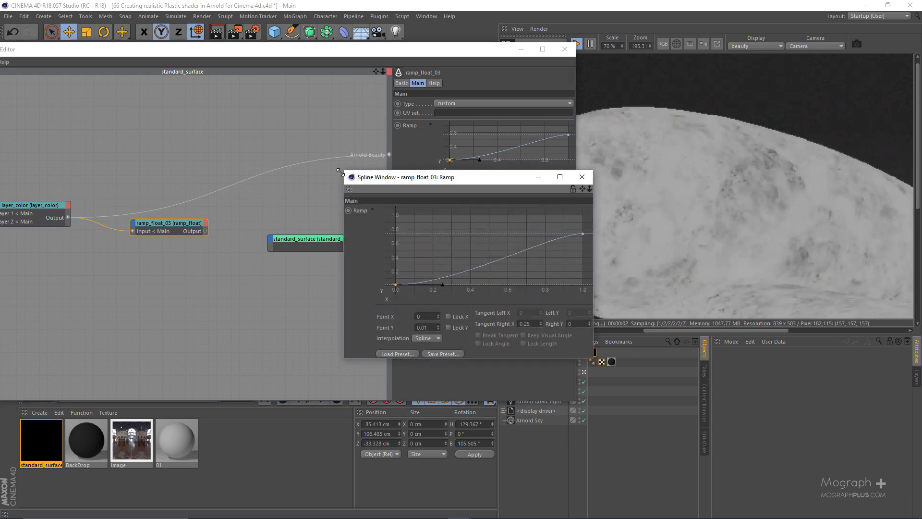
Enlarge the separate ramp window, raise the curve's start point to a Y value of about 0.094, and close the window.
drag(341, 171, 246, 80)
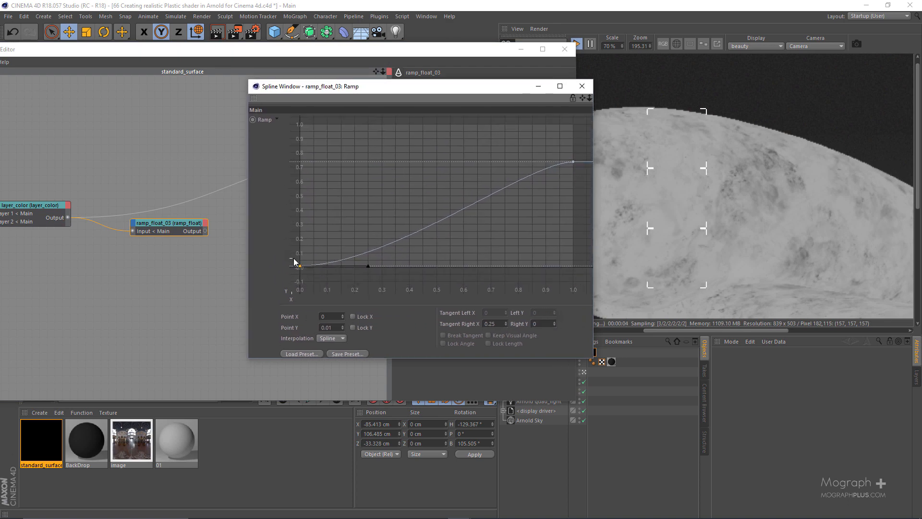
drag(301, 268, 297, 257)
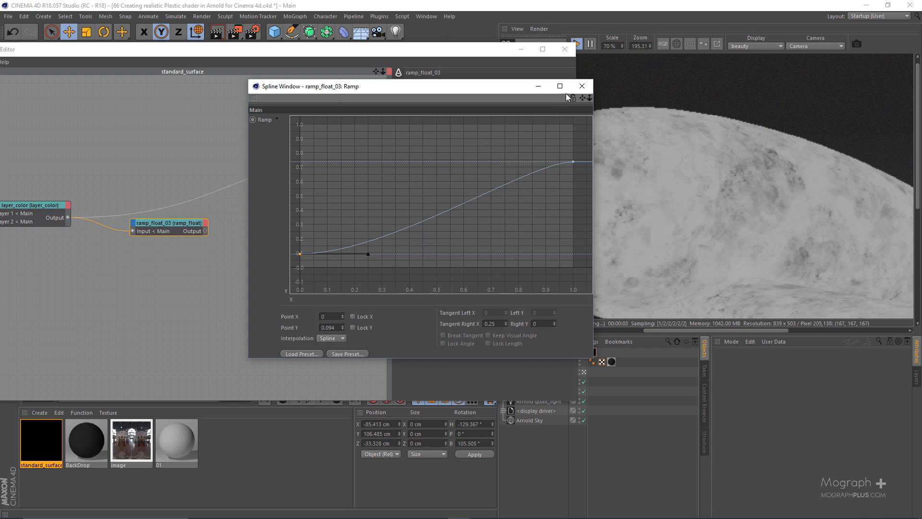
click(582, 86)
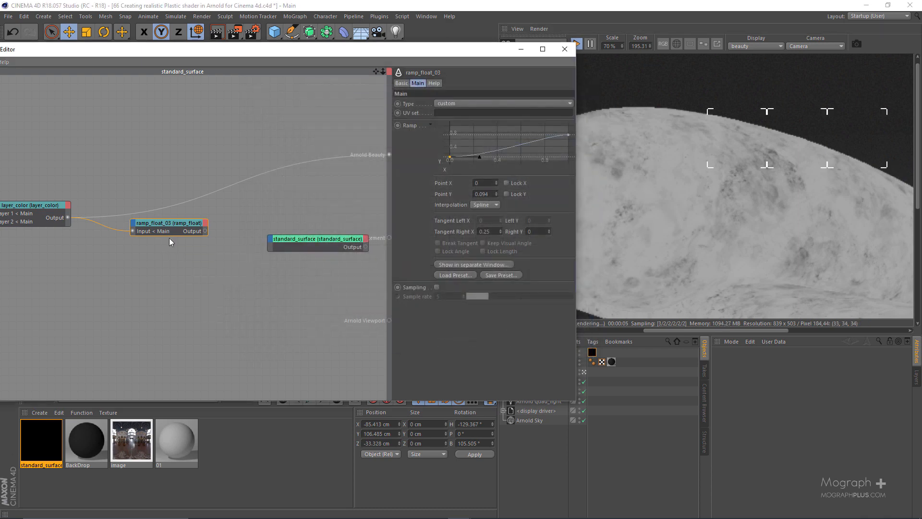
Compare the ramp_float result with the raw layer_color by setting each as the beauty root shader, ending on the ramp_float.
key(alt+w)
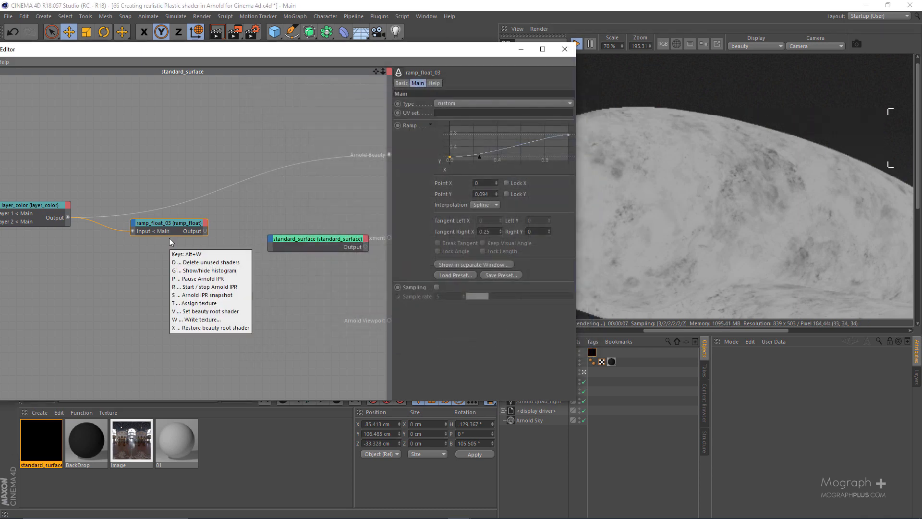
key(v)
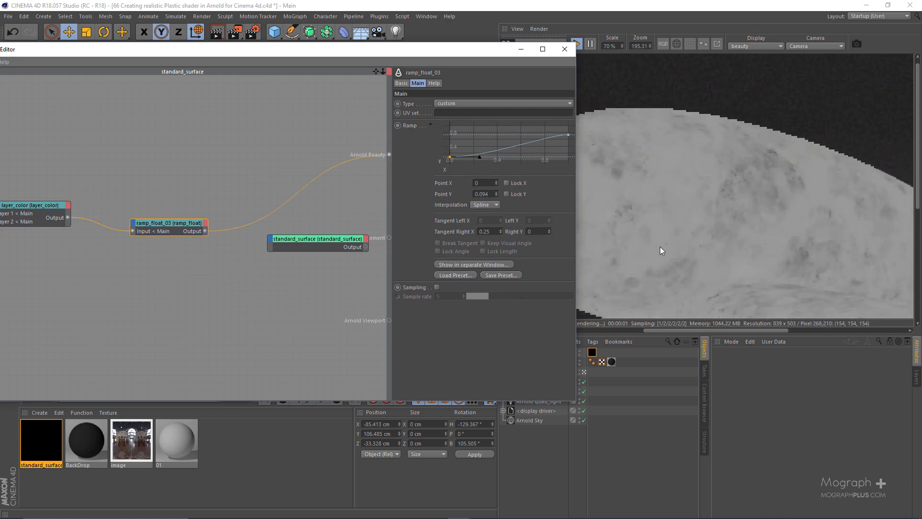
scroll(713, 241, down, 2)
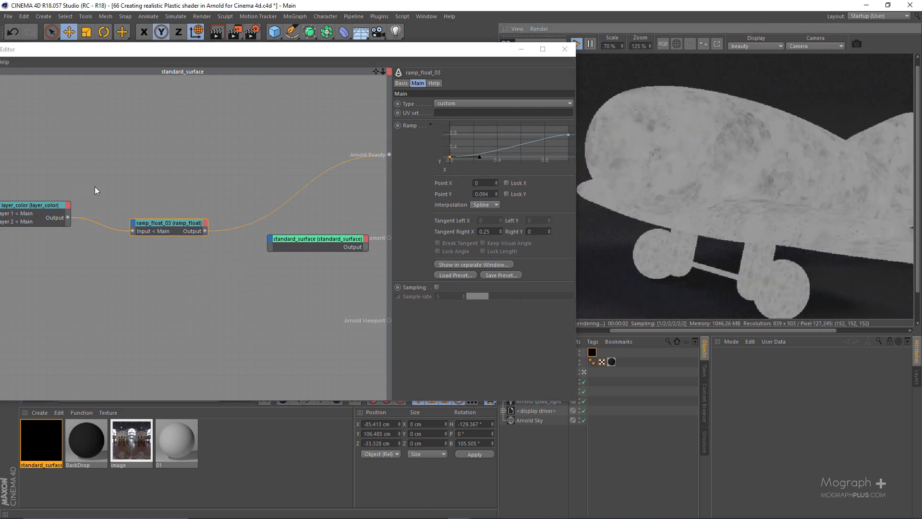
click(39, 216)
key(alt+w)
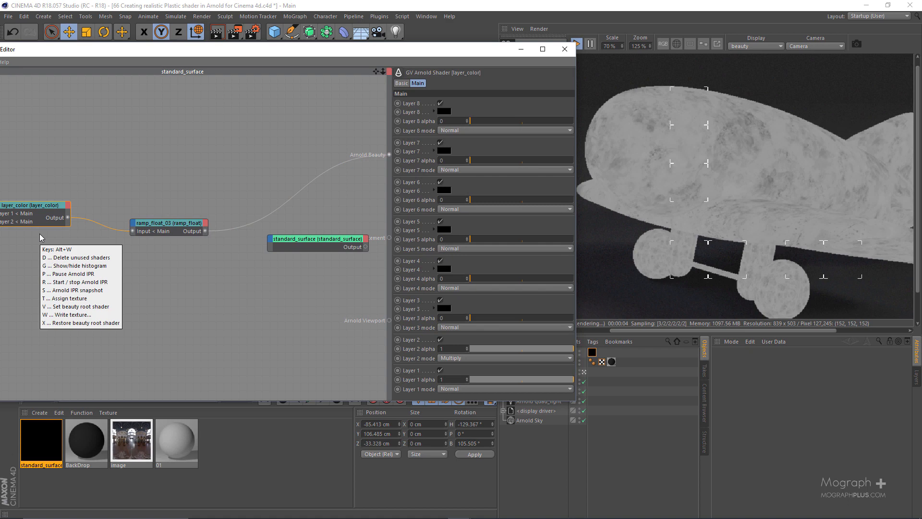
key(v)
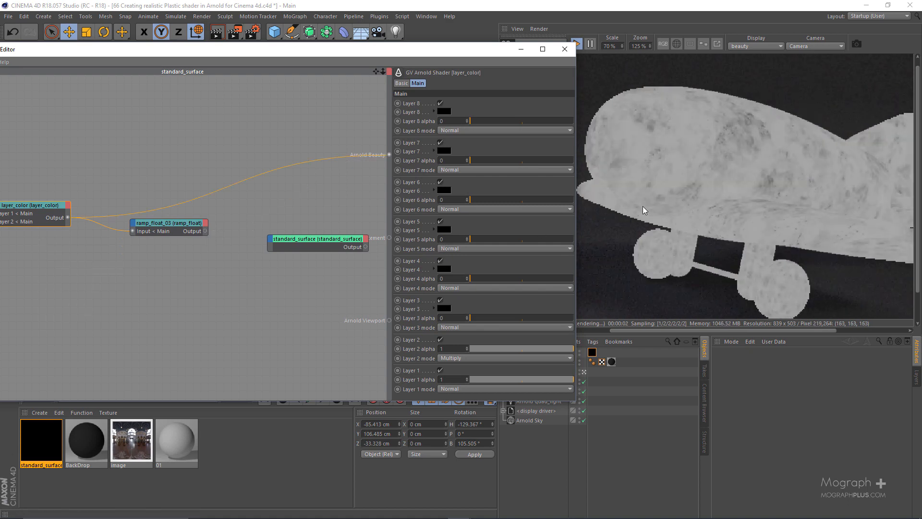
click(174, 221)
key(alt+w)
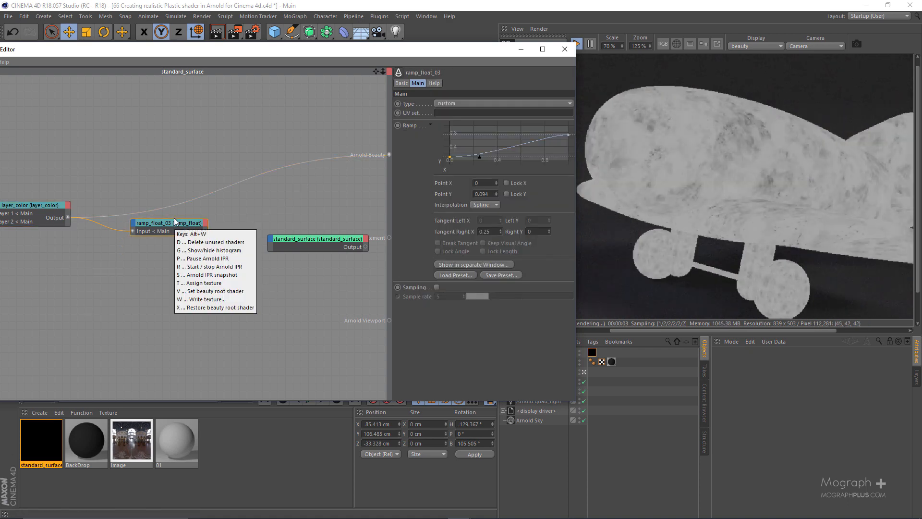
key(v)
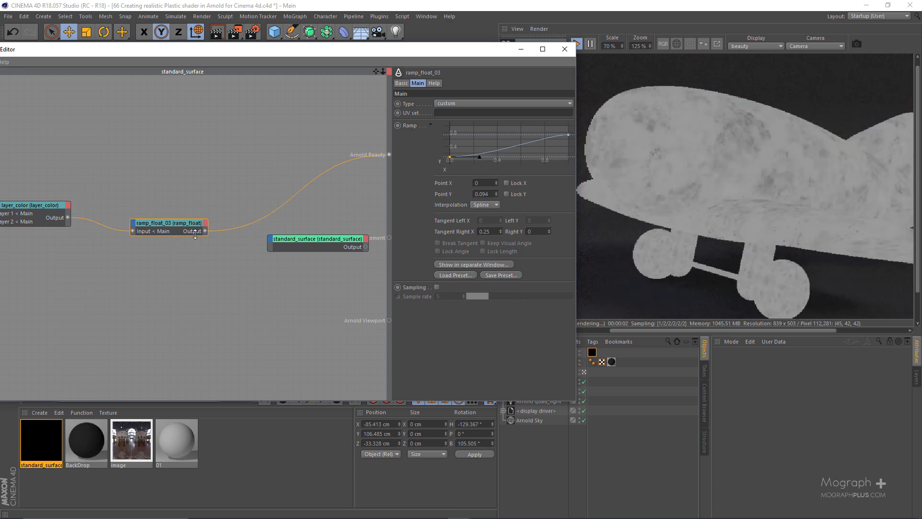
Connect the ramp_float output to the Specular > Weight port of standard_surface.
drag(206, 232, 276, 241)
click(362, 257)
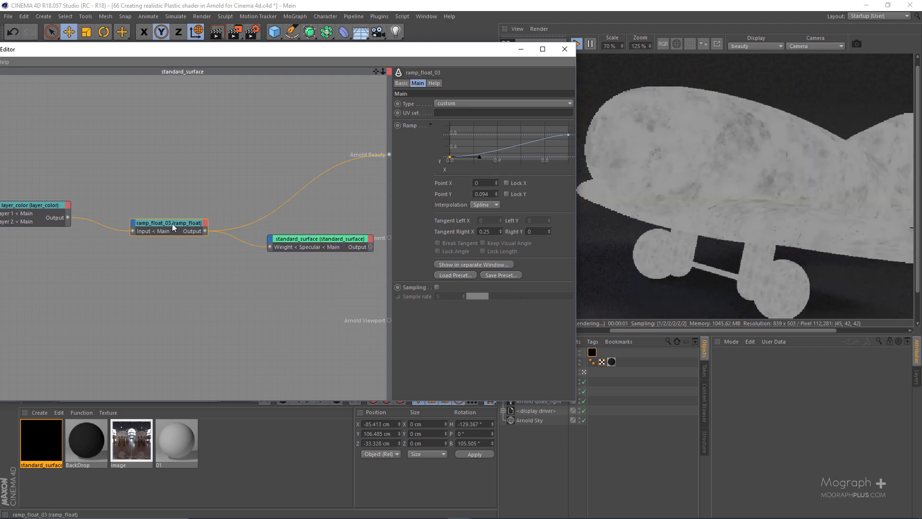
Duplicate the connected ramp_float below the original and connect the layer_color output to the copy's Main > Input port.
ctrl+drag(172, 223, 169, 285)
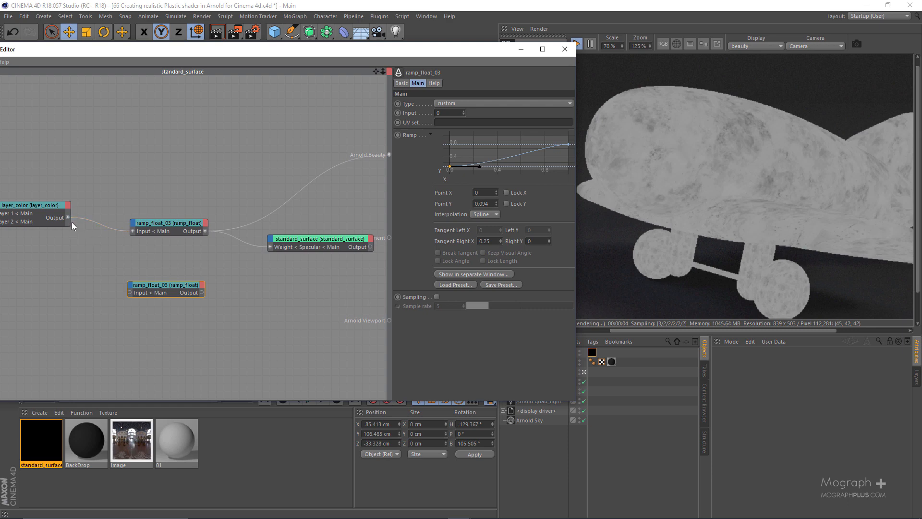
drag(67, 217, 130, 293)
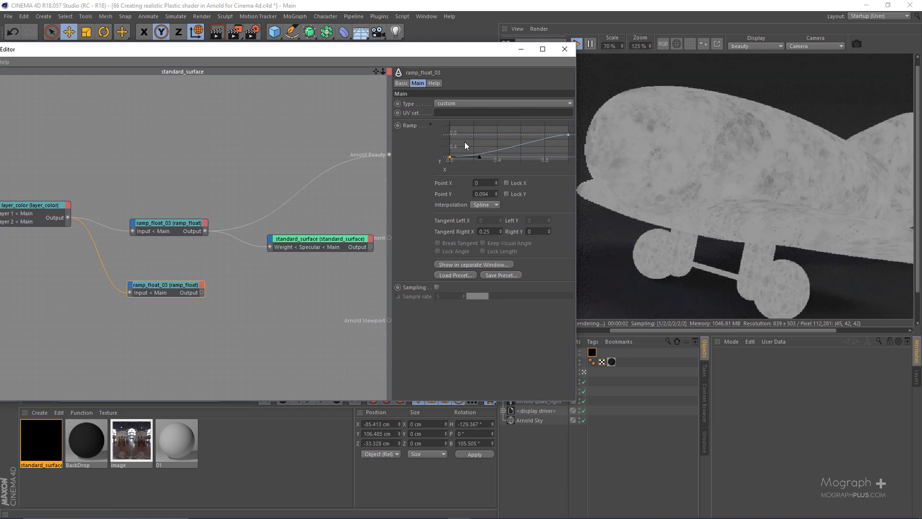
click(325, 243)
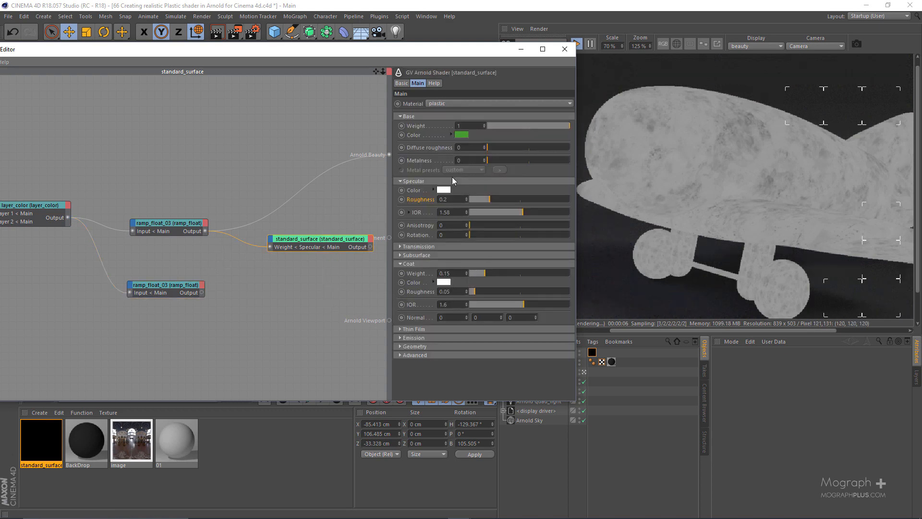
Set the duplicate ramp_float as the beauty root shader and lower its curve's end point to a Y value of about 0.292.
click(185, 287)
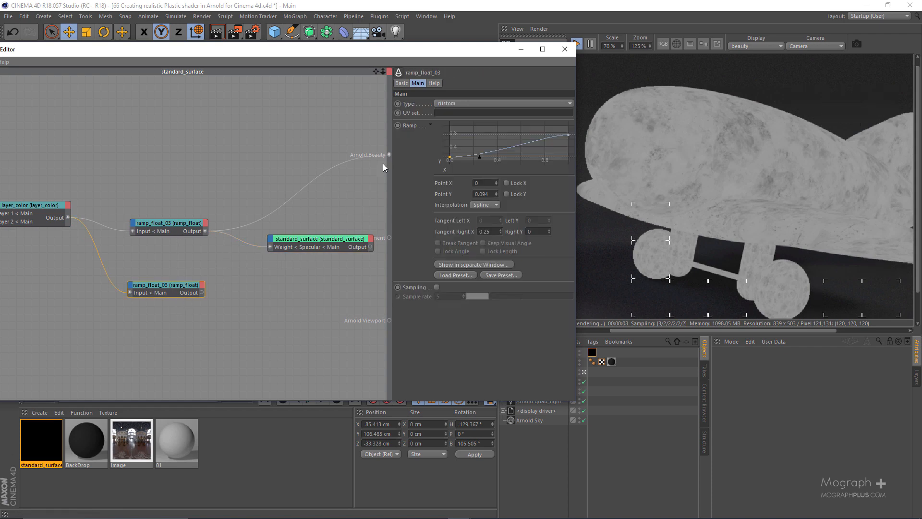
drag(582, 148, 581, 149)
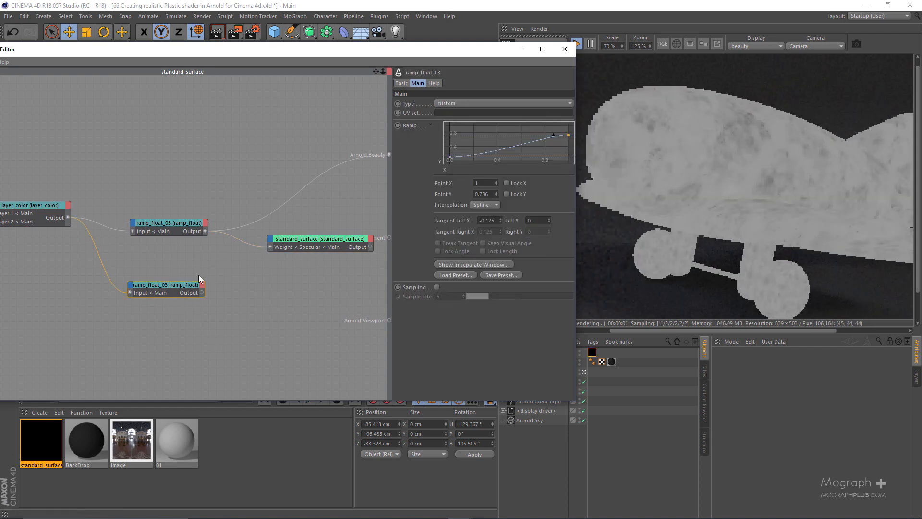
key(alt+w)
key(v)
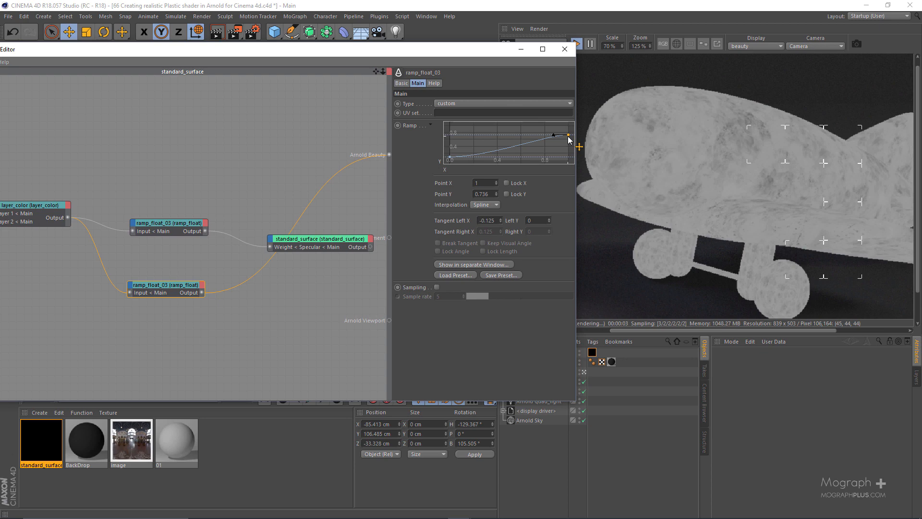
drag(568, 138, 568, 155)
scroll(688, 168, down, 1)
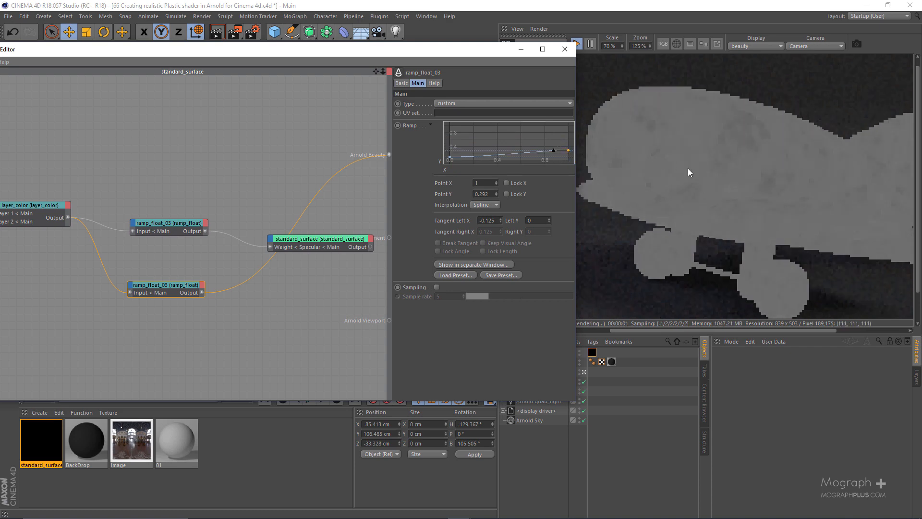
Compare the original and duplicate ramp_float nodes in the render by setting each as the beauty root shader.
click(180, 235)
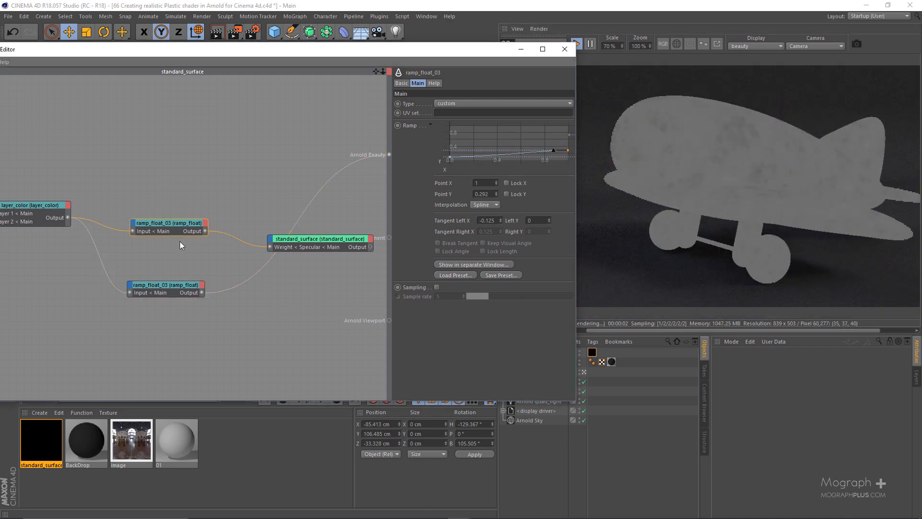
key(alt+w)
key(v)
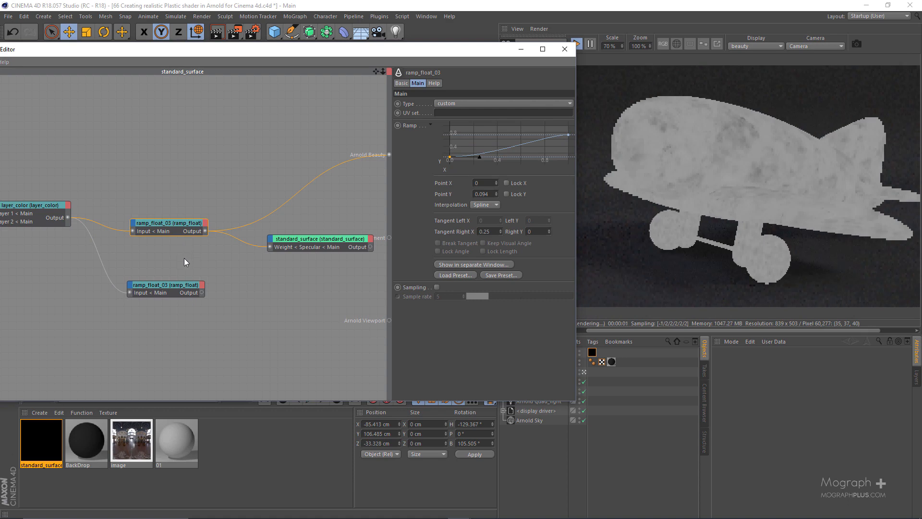
click(162, 292)
key(alt+w)
key(v)
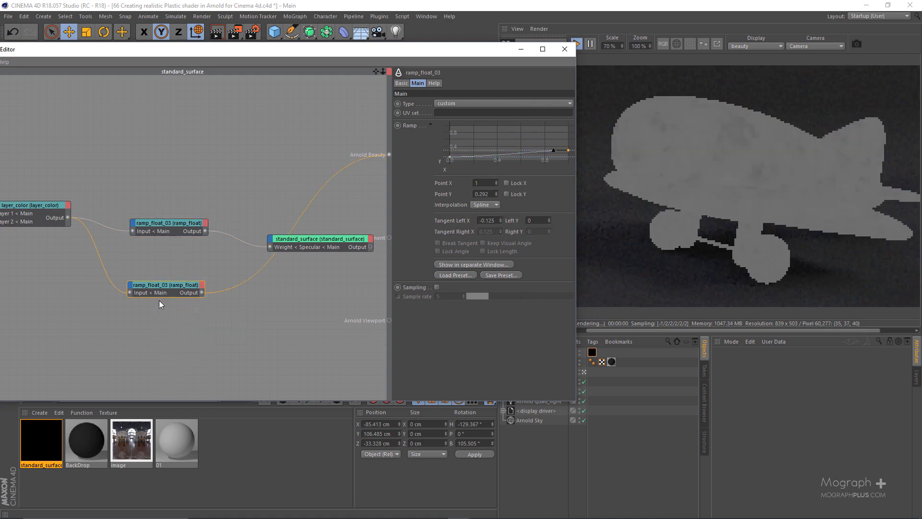
scroll(198, 178, down, 2)
middle_drag(0, 127, 91, 153)
scroll(66, 150, down, 1)
drag(70, 167, 228, 308)
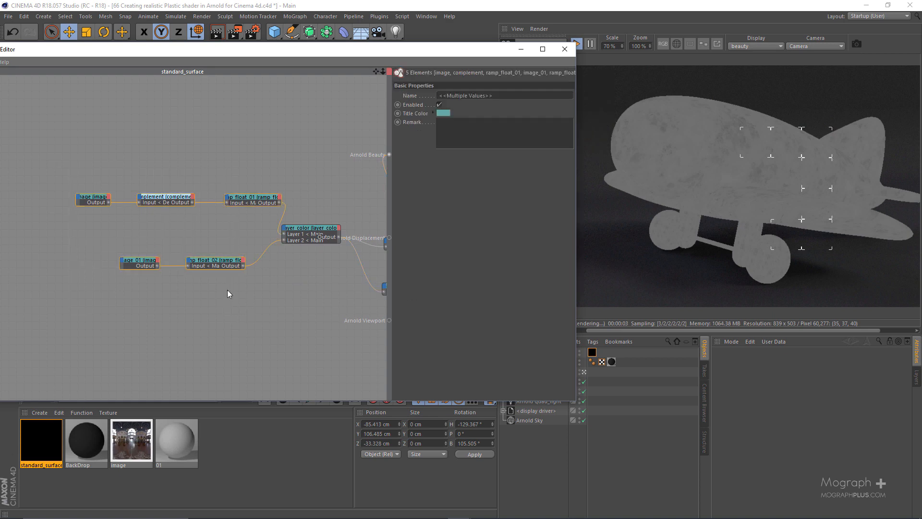
middle_drag(297, 276, 55, 251)
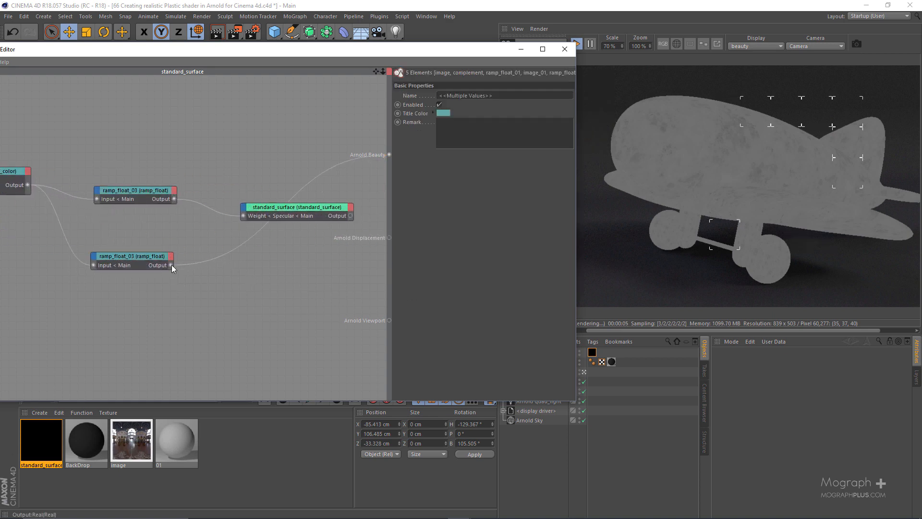
Connect the duplicate ramp_float to the Coat > Weight port of standard_surface, and the standard_surface output to Arnold Beauty.
drag(248, 210, 248, 212)
mouse_move(284, 223)
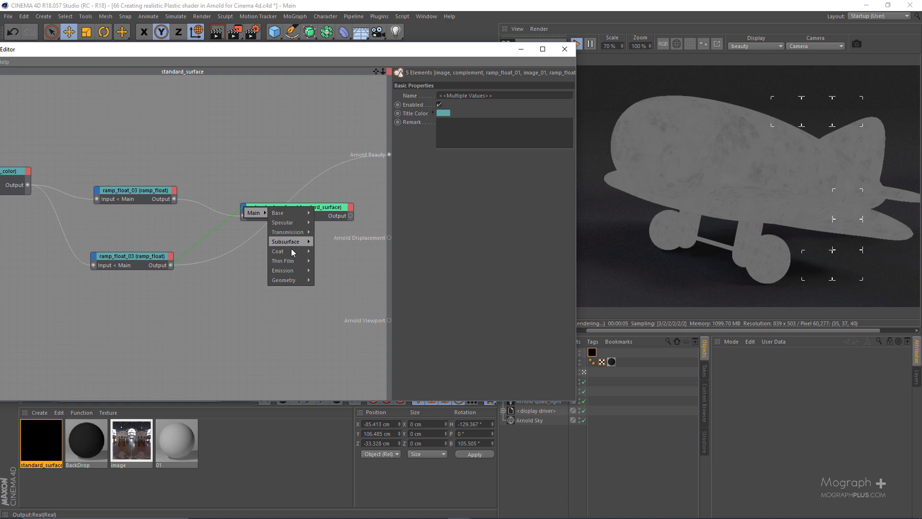
mouse_move(291, 250)
click(327, 254)
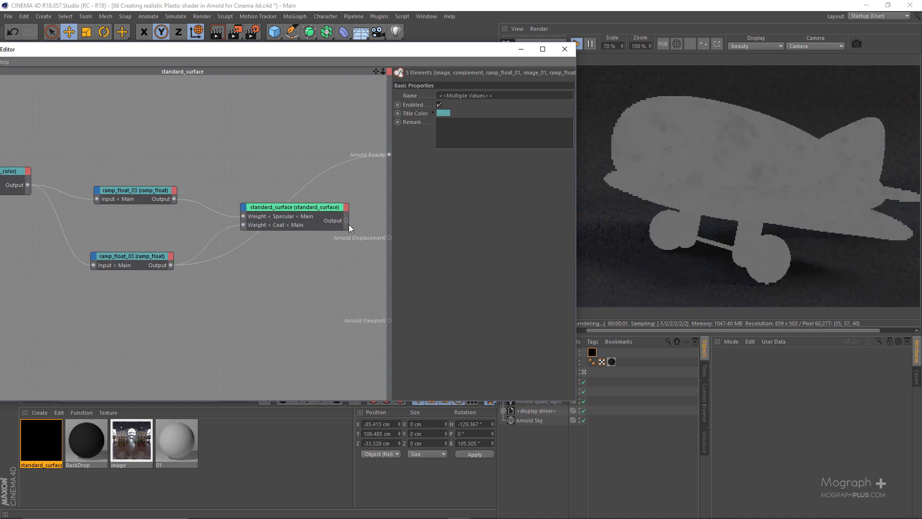
drag(388, 161, 281, 210)
drag(387, 154, 388, 154)
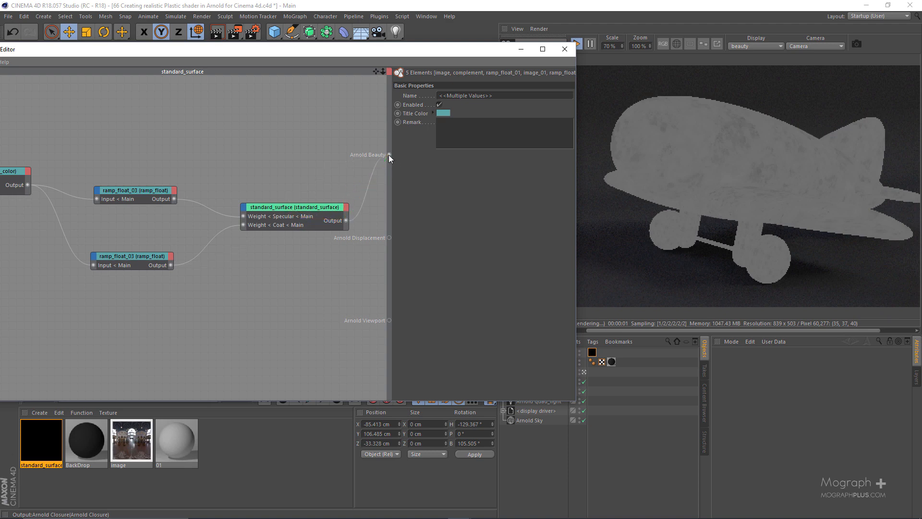
Set the IPR render scale to 200% and limit rendering to a region over the plane's upper fuselage.
drag(450, 51, 316, 69)
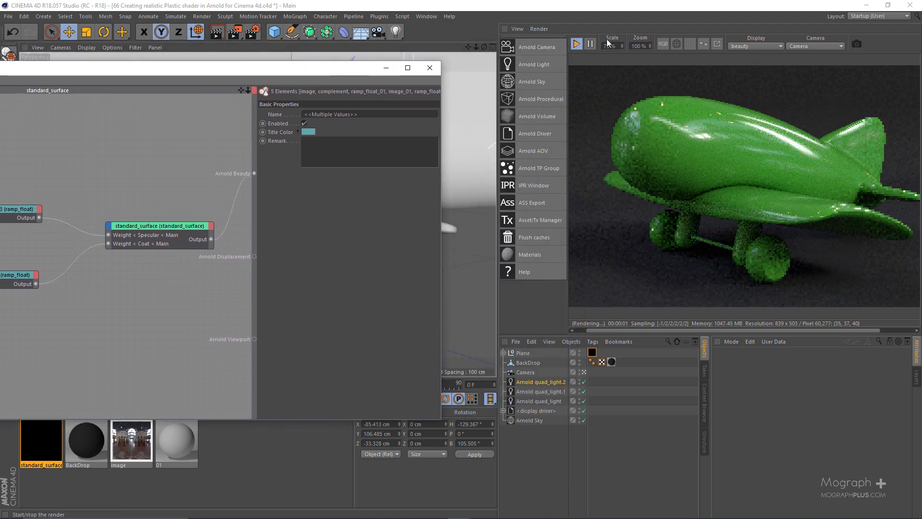
double_click(616, 47)
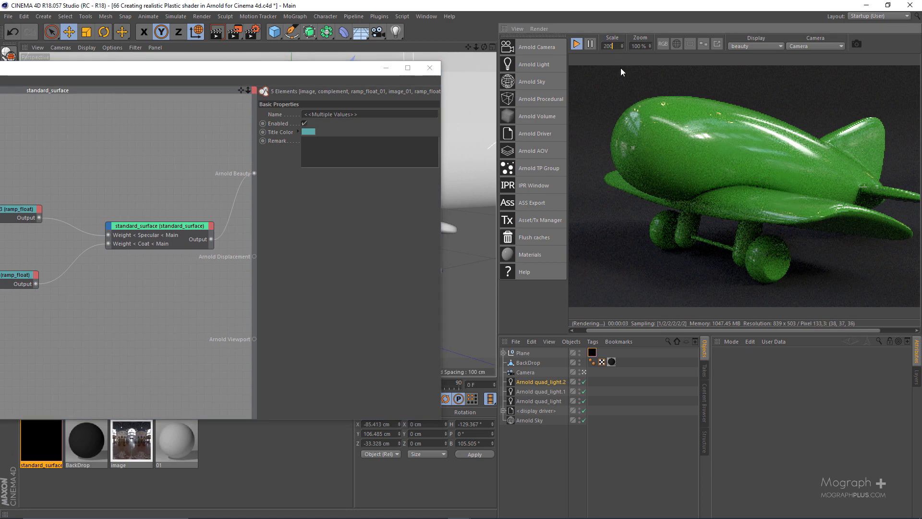
text(200)
key(Return)
scroll(736, 185, down, 3)
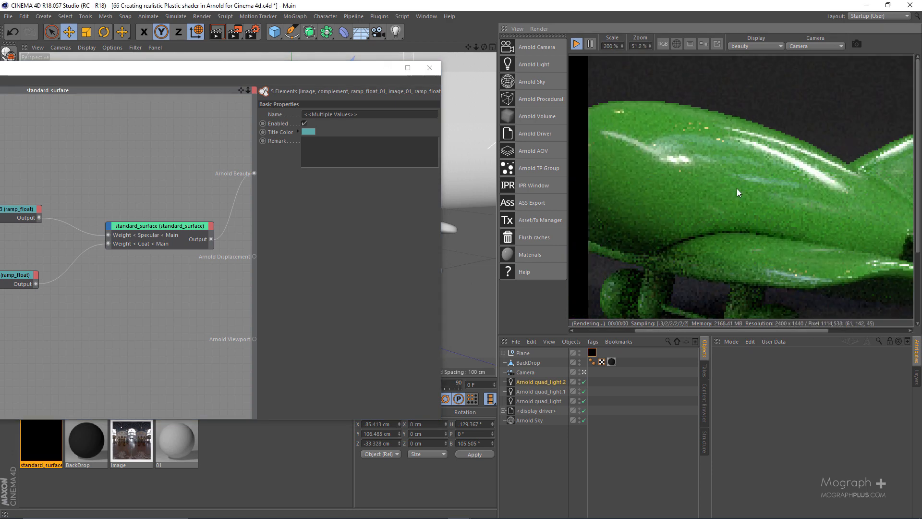
drag(647, 95, 859, 221)
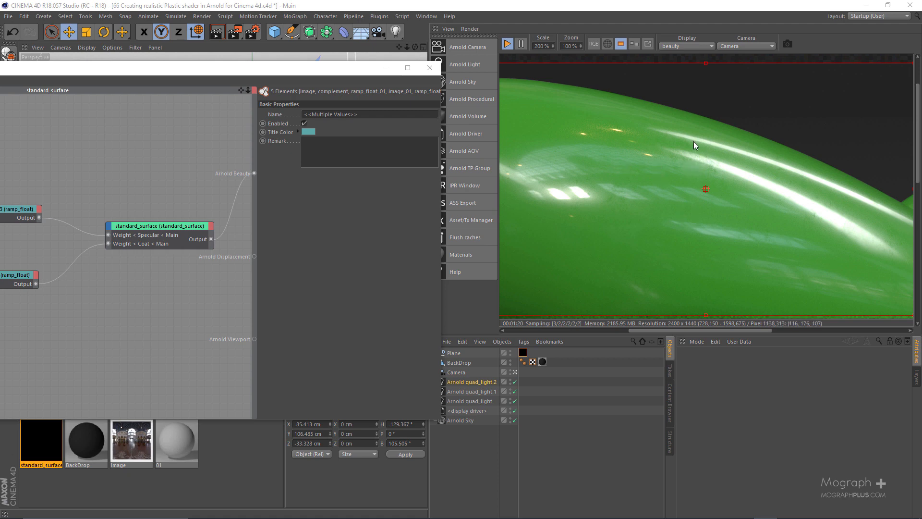
Compare the specular and coat passes of the plane in the IPR render.
click(707, 46)
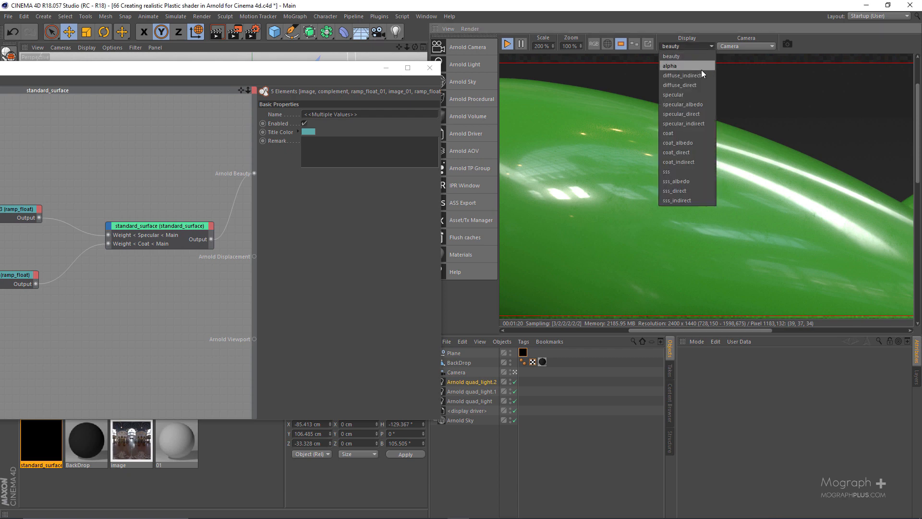
click(696, 96)
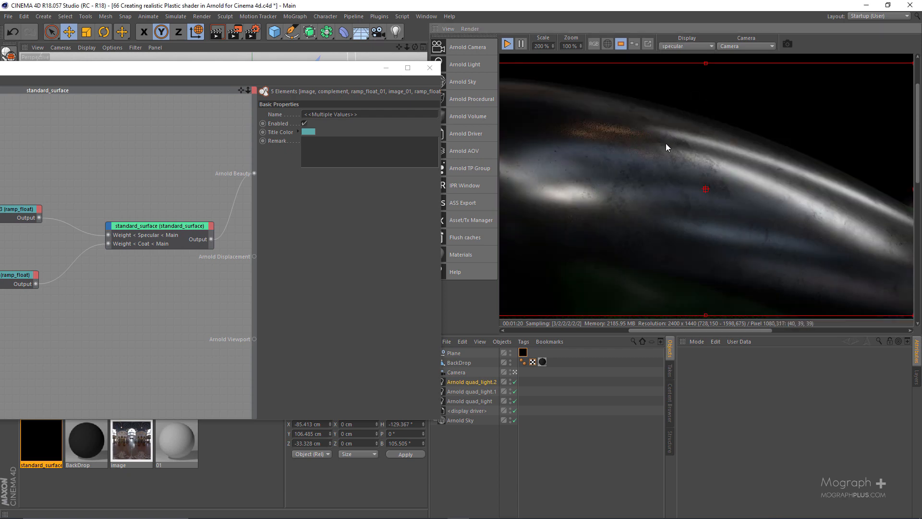
click(690, 46)
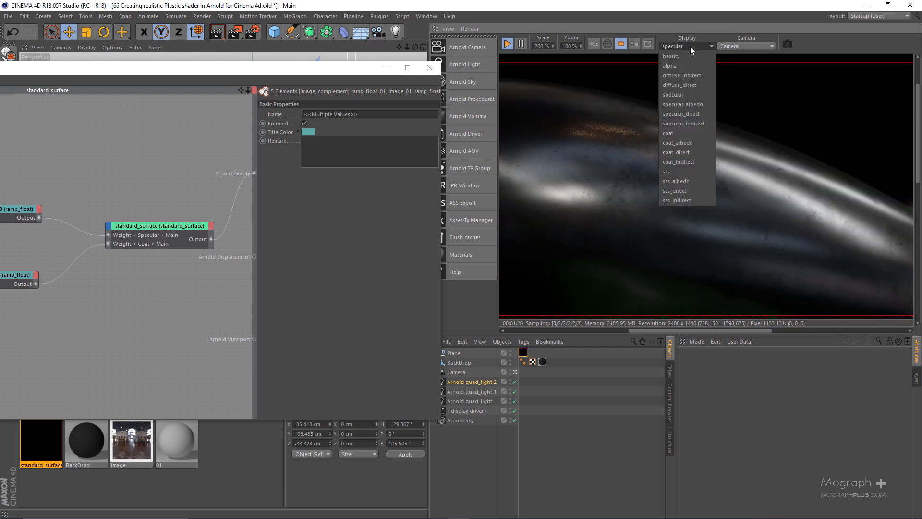
click(681, 133)
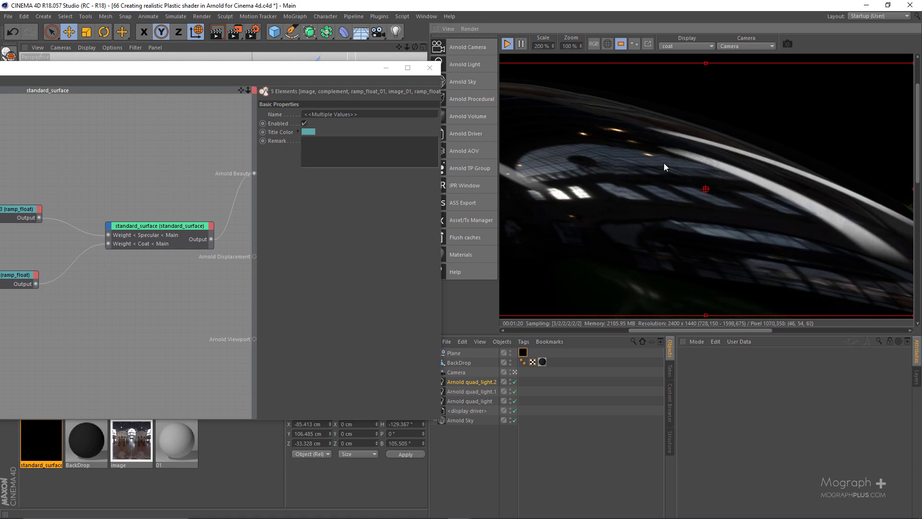
Compare the specular_albedo and coat_albedo passes to examine the grunge pattern driving each weight.
click(670, 46)
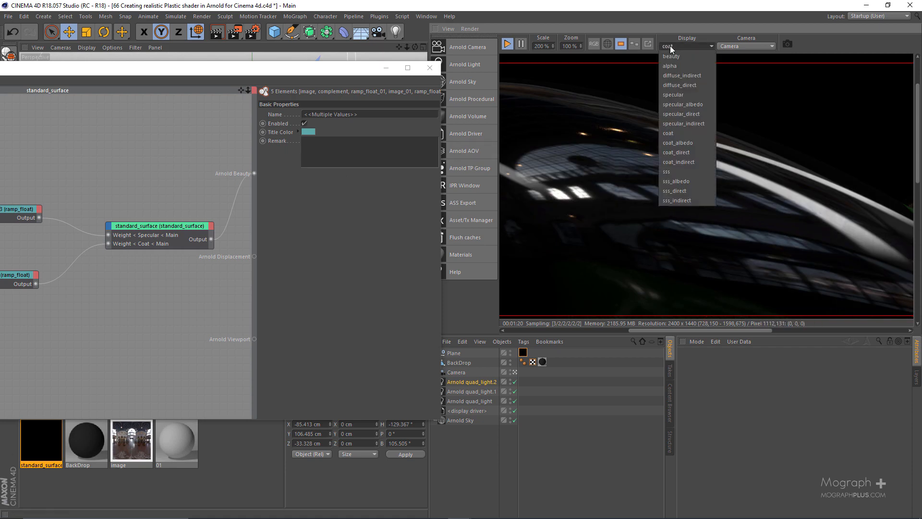
click(697, 104)
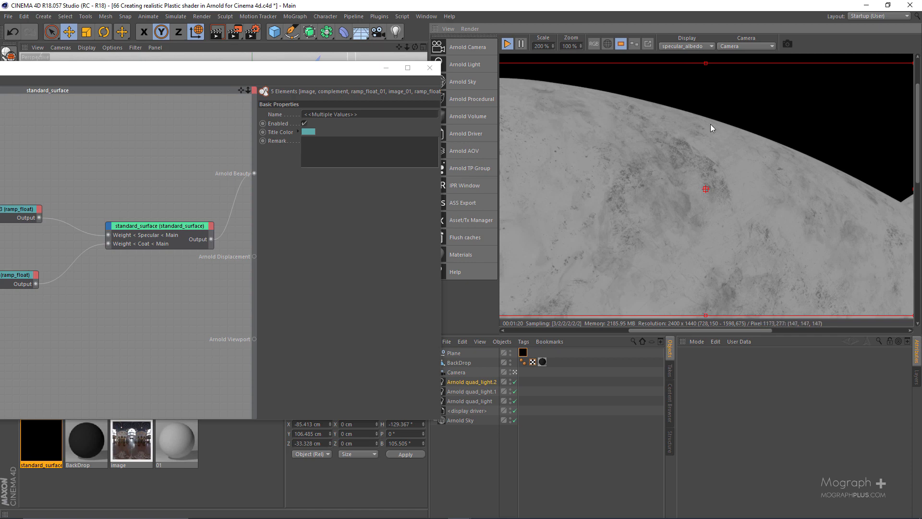
click(699, 47)
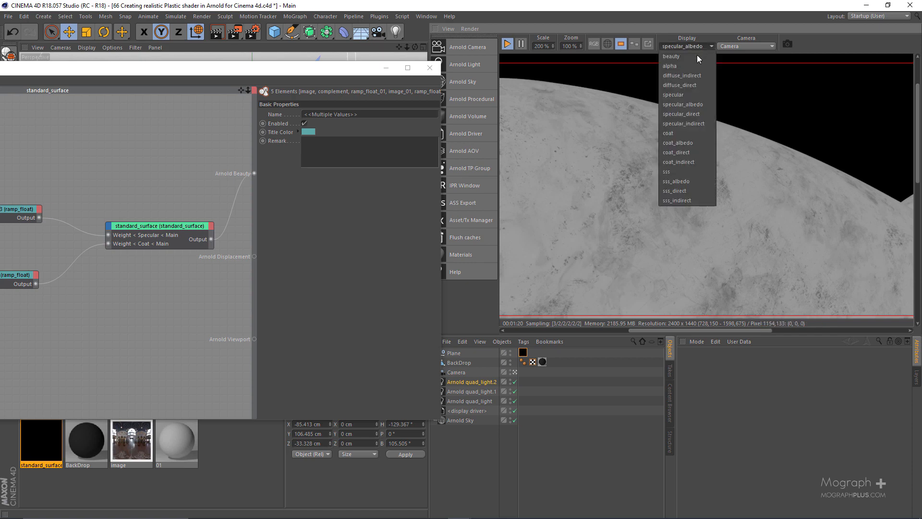
click(705, 144)
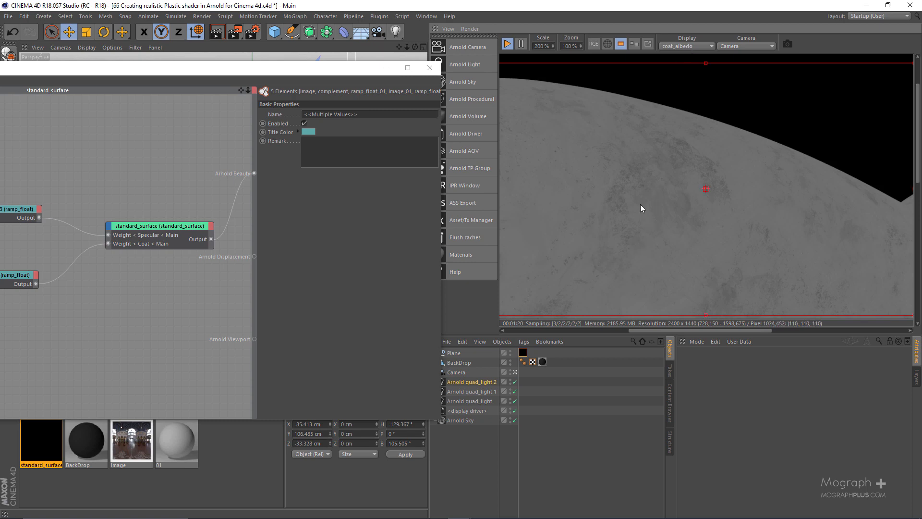
Check the specular and specular_albedo passes again and return the IPR display to beauty.
click(692, 47)
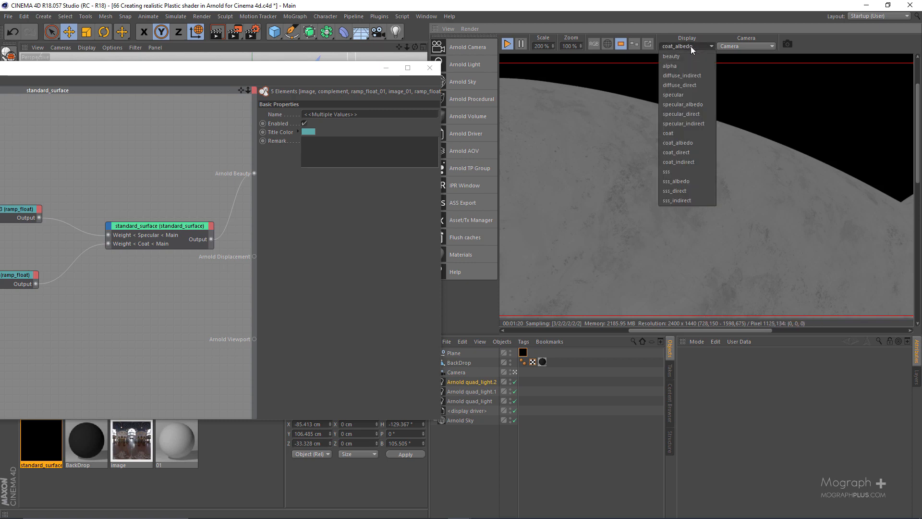
click(693, 96)
click(691, 47)
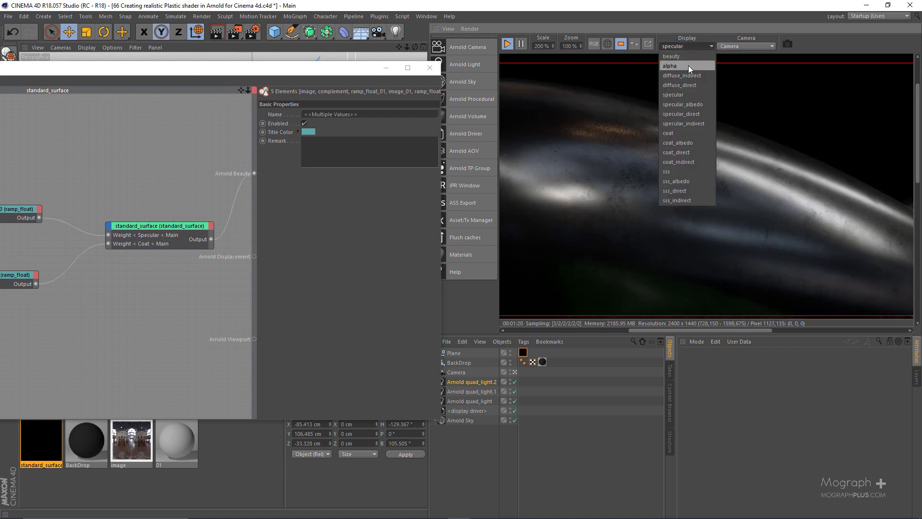
click(693, 104)
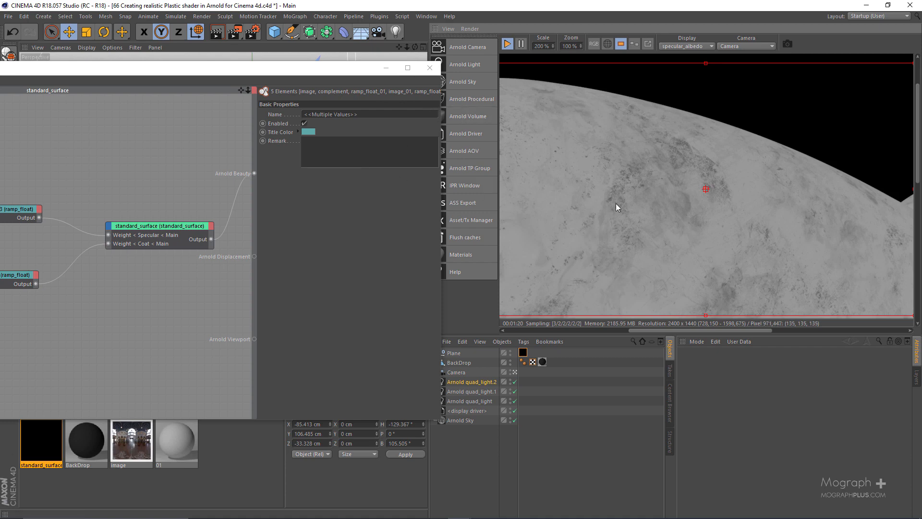
drag(440, 153, 494, 153)
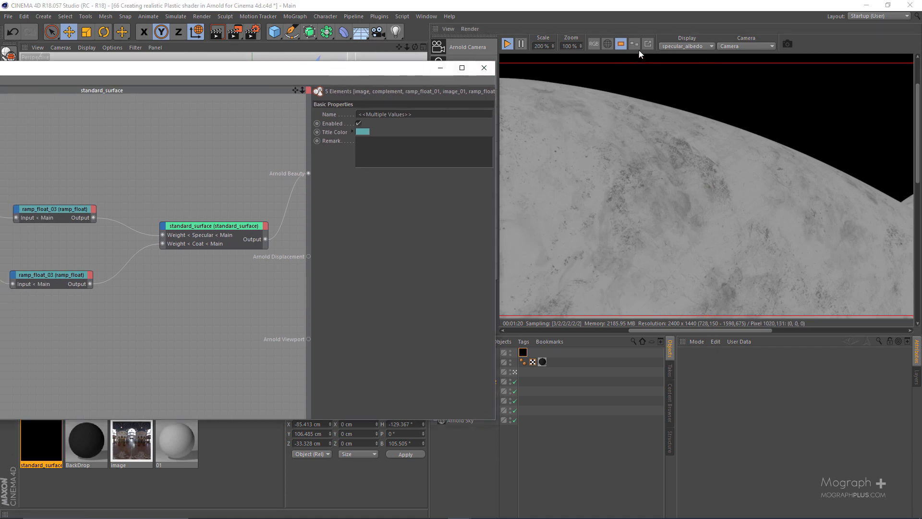
click(677, 47)
click(688, 57)
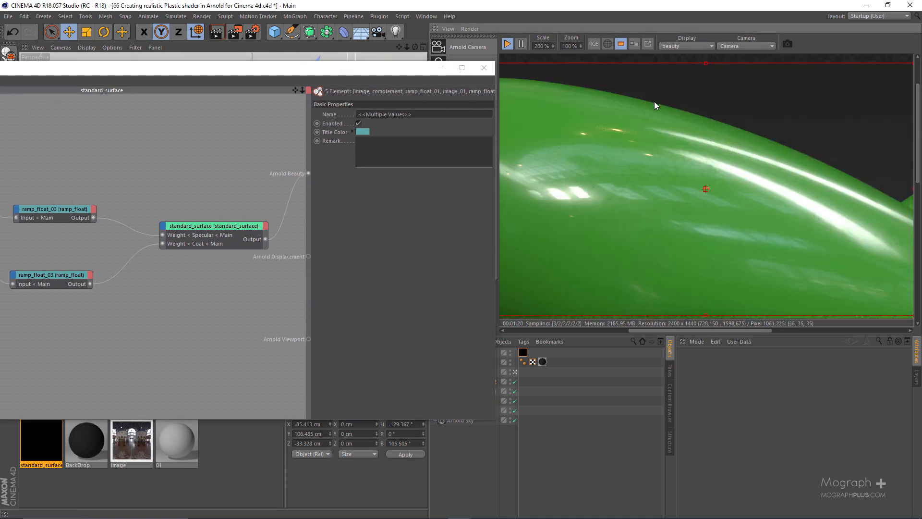
drag(386, 72, 329, 75)
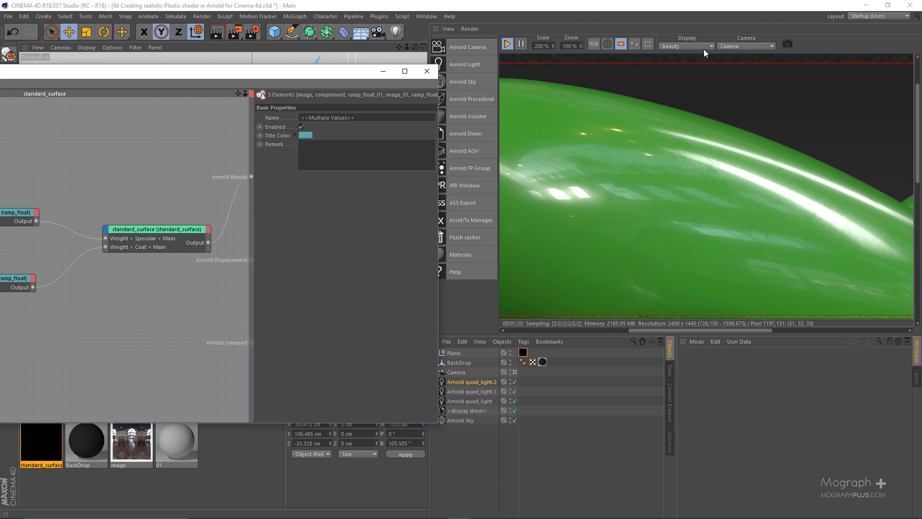
click(706, 189)
Add a color_correct node to the shader network and connect the layer_color output to its Input port.
click(14, 216)
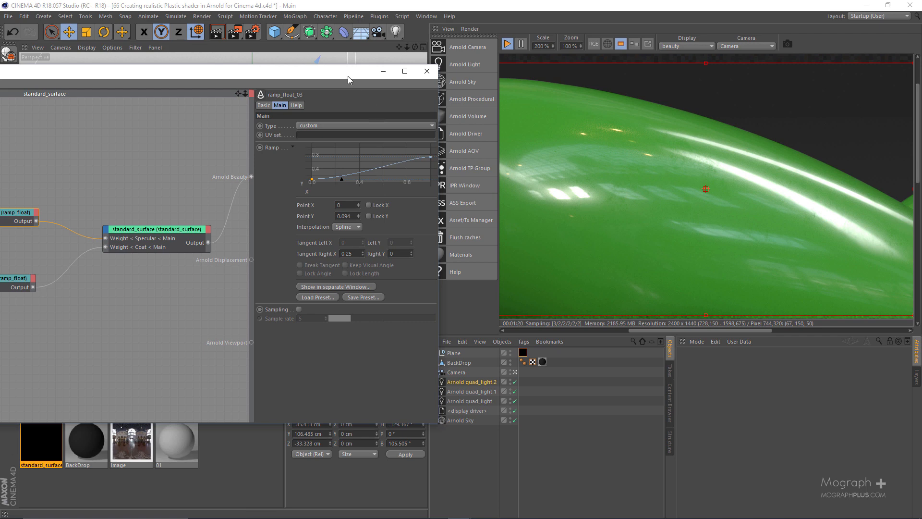
drag(348, 76, 632, 53)
click(391, 122)
key(Tab)
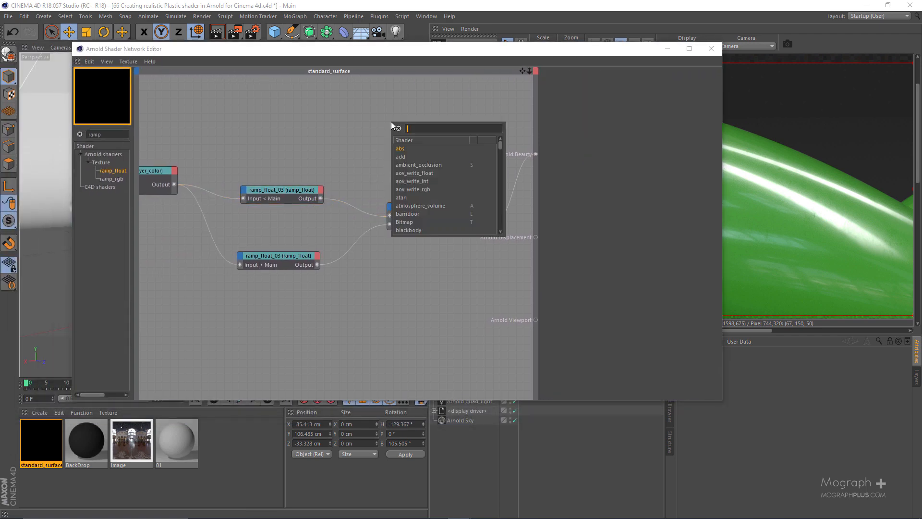
text(colo)
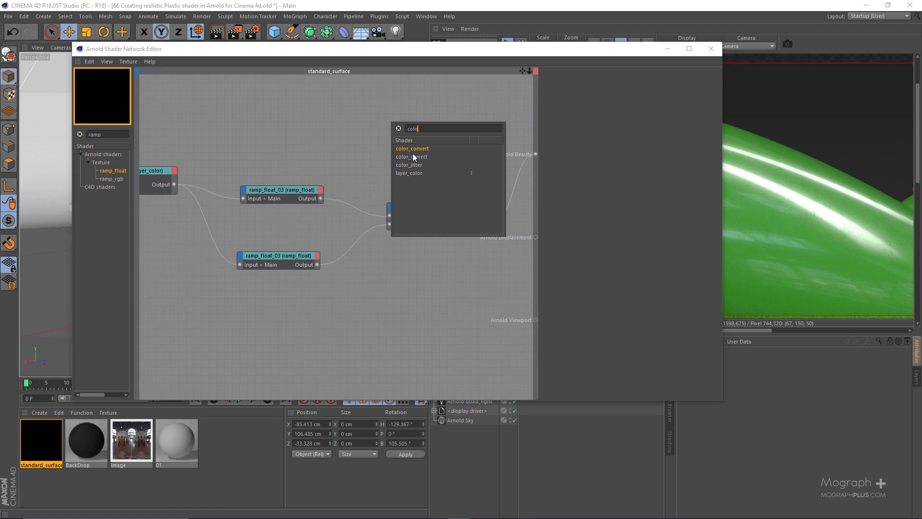
double_click(414, 157)
click(413, 157)
click(395, 116)
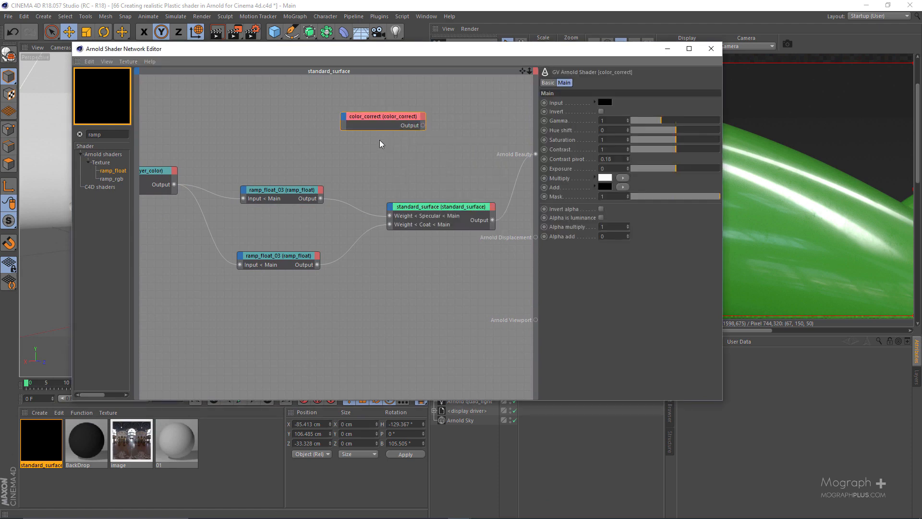
drag(174, 184, 343, 120)
click(387, 124)
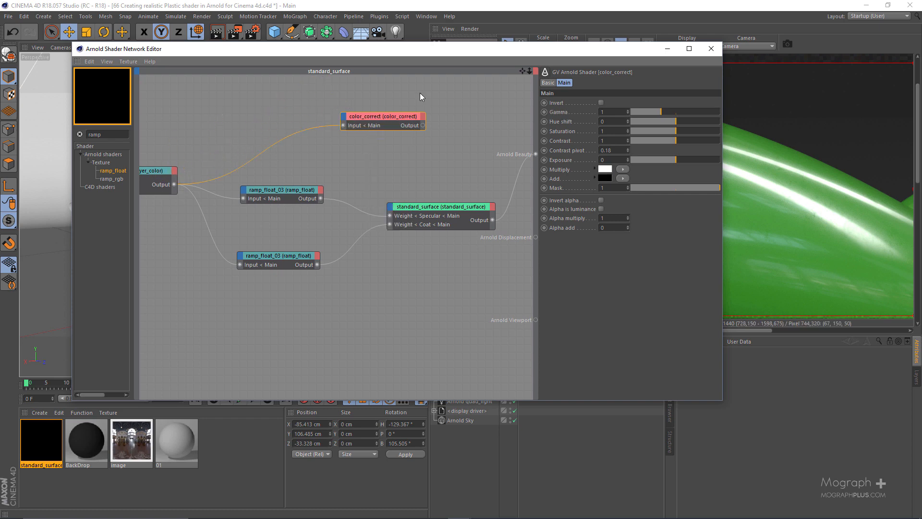
Set color_correct as the beauty root shader and lower its Contrast to 0.37.
drag(493, 46, 350, 59)
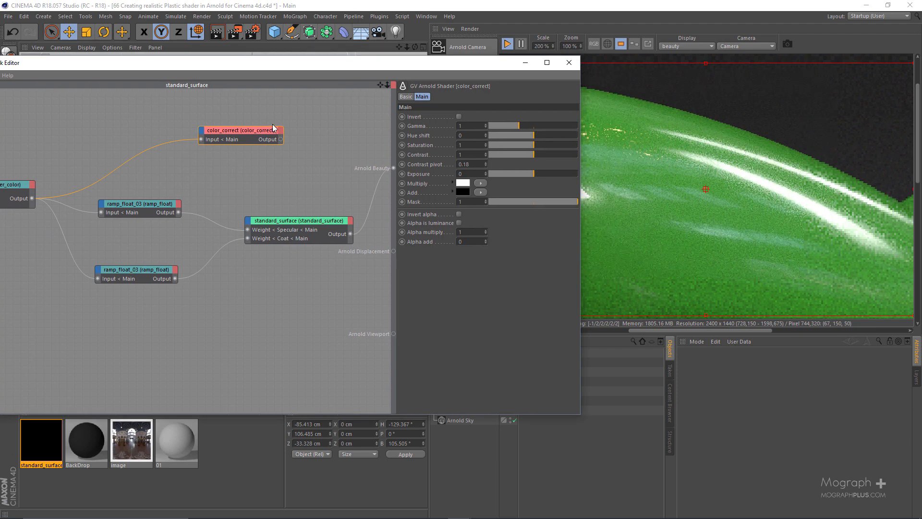
key(alt+w)
key(s)
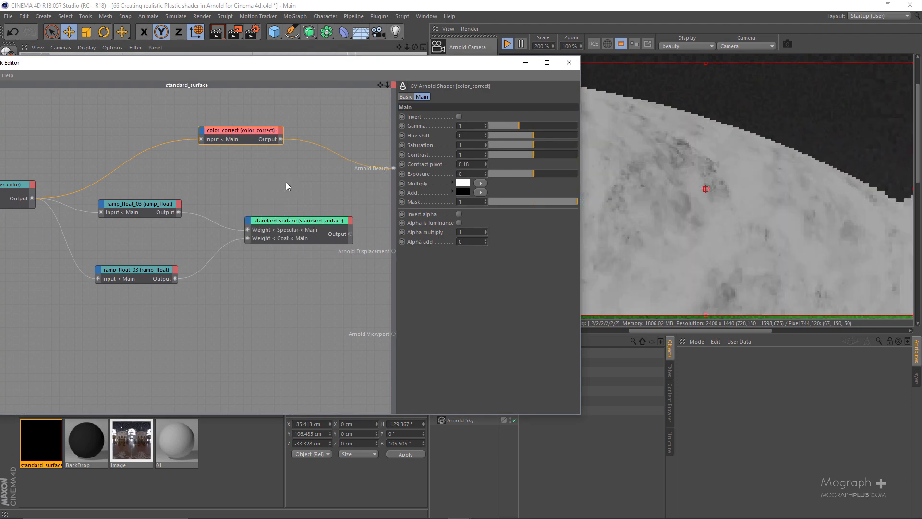
drag(482, 65, 325, 73)
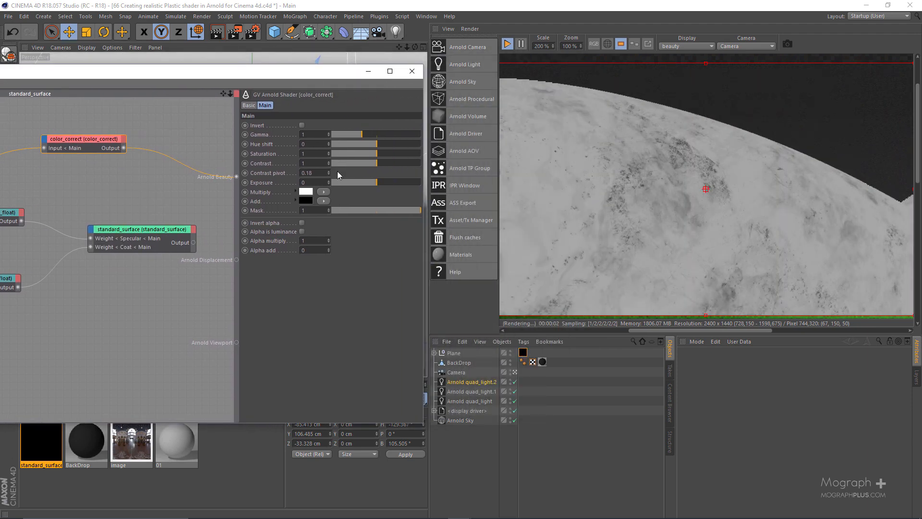
drag(368, 162, 348, 164)
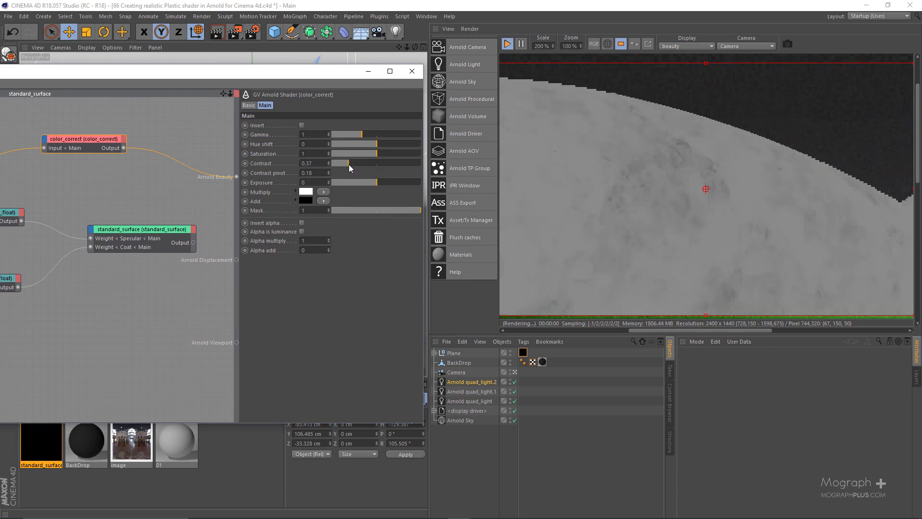
Try raising the specular ramp_float curve's start point to a Y value of about 0.386 and lowering its end point, and undo both changes.
drag(354, 67, 570, 56)
drag(226, 192, 187, 234)
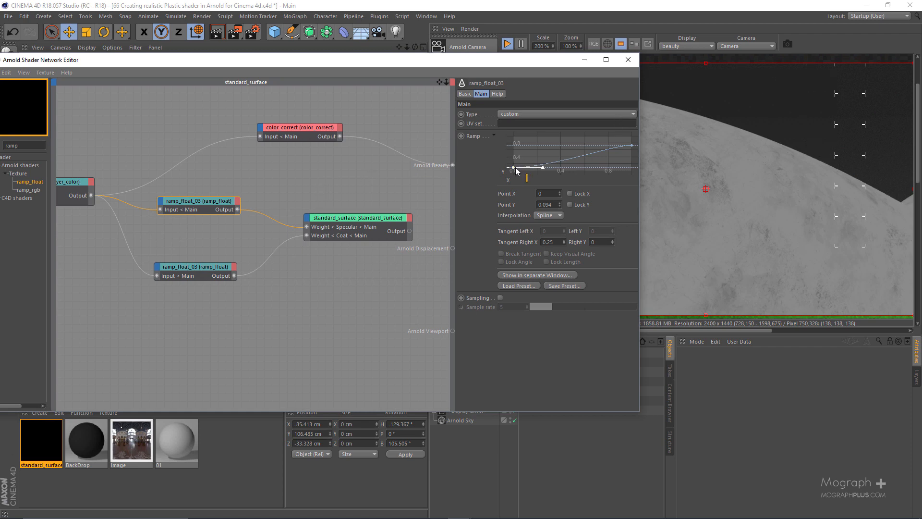
drag(515, 168, 514, 157)
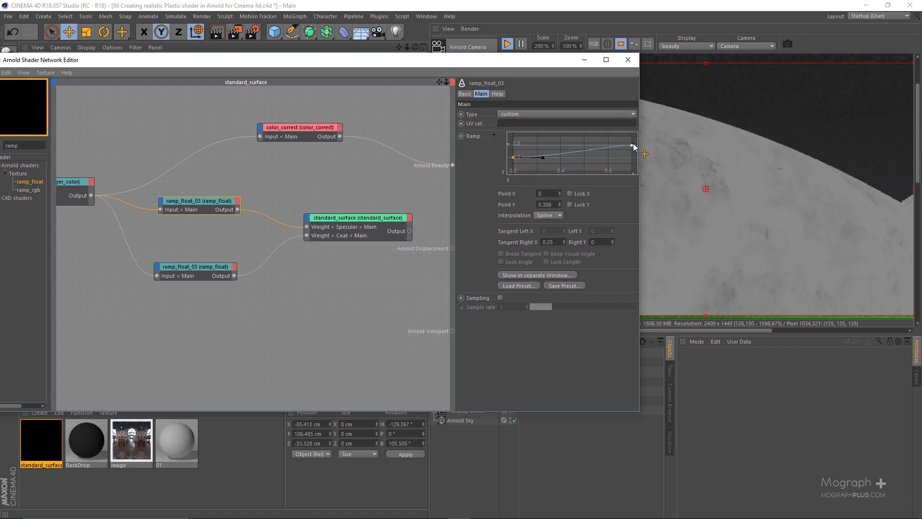
drag(633, 145, 633, 148)
key(ctrl+z)
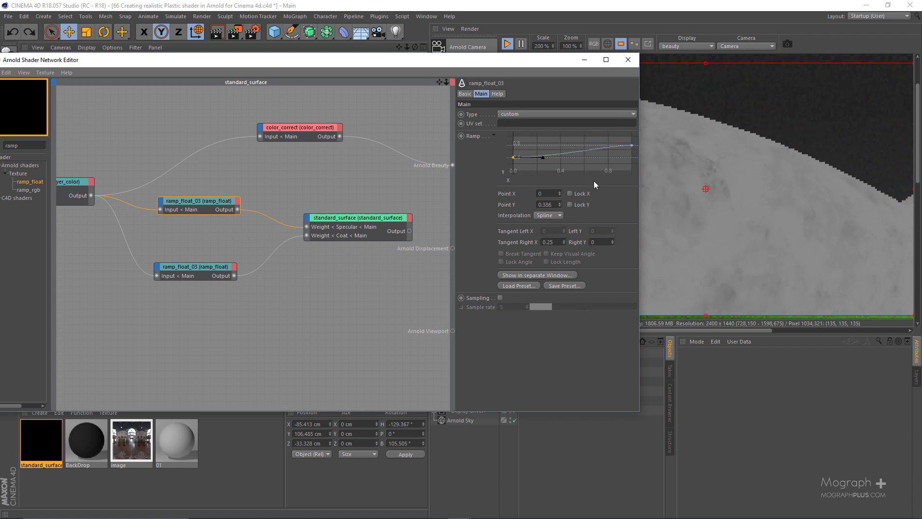
key(ctrl+z)
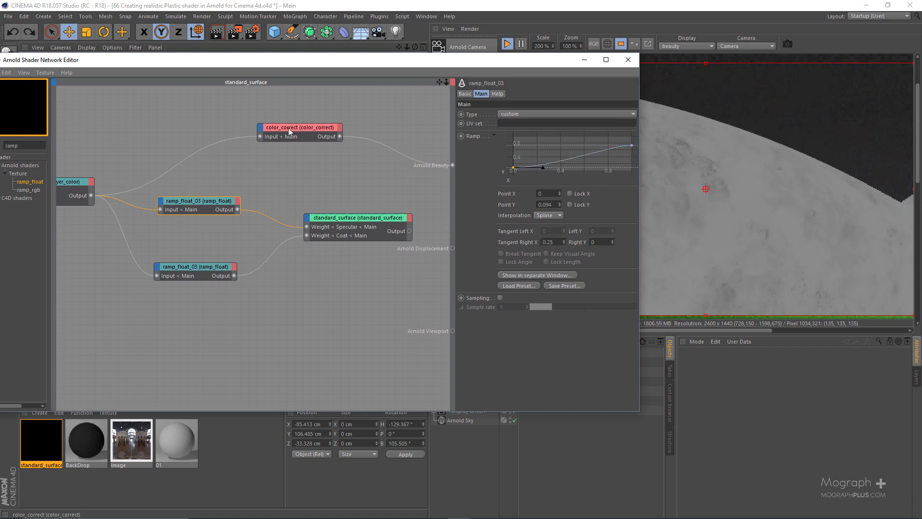
Delete the color_correct node and set standard_surface as the beauty root shader again.
drag(308, 111, 267, 163)
key(Delete)
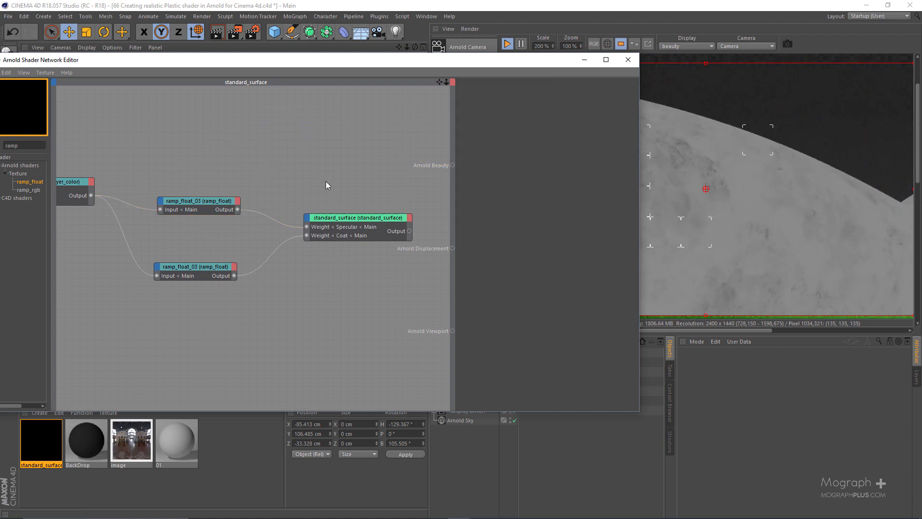
click(329, 236)
right_click(330, 236)
key(Escape)
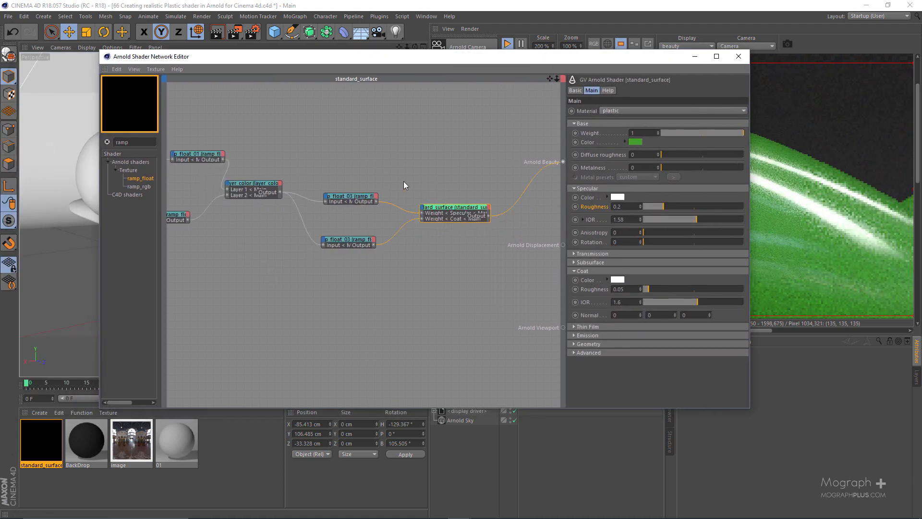
drag(527, 62, 319, 67)
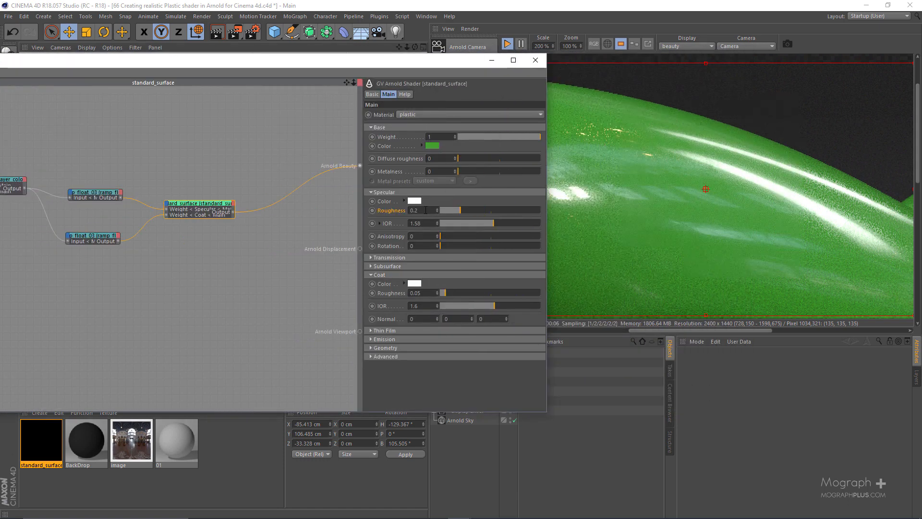
drag(415, 62, 371, 58)
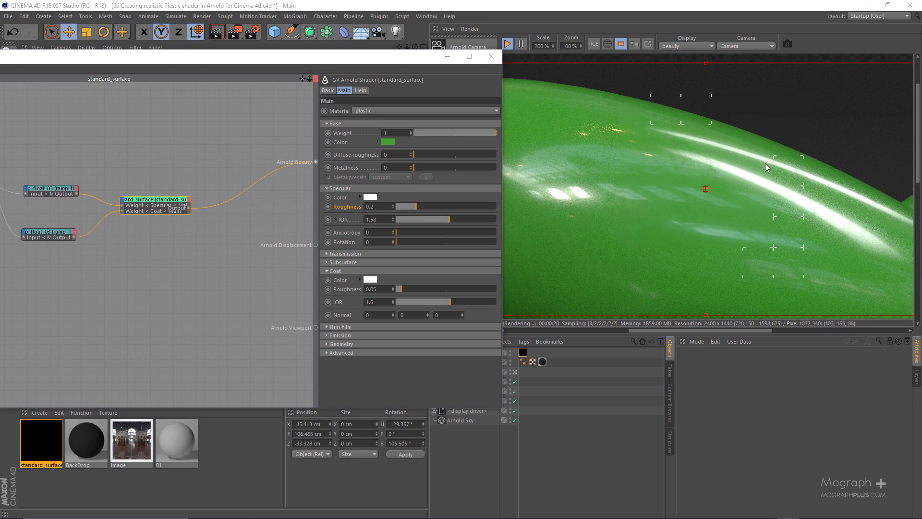
Switch to the reference photo 01.jpg in Photos, examine the toy duck's highlights up close, and return to Cinema 4D.
drag(921, 101, 364, 108)
double_click(365, 108)
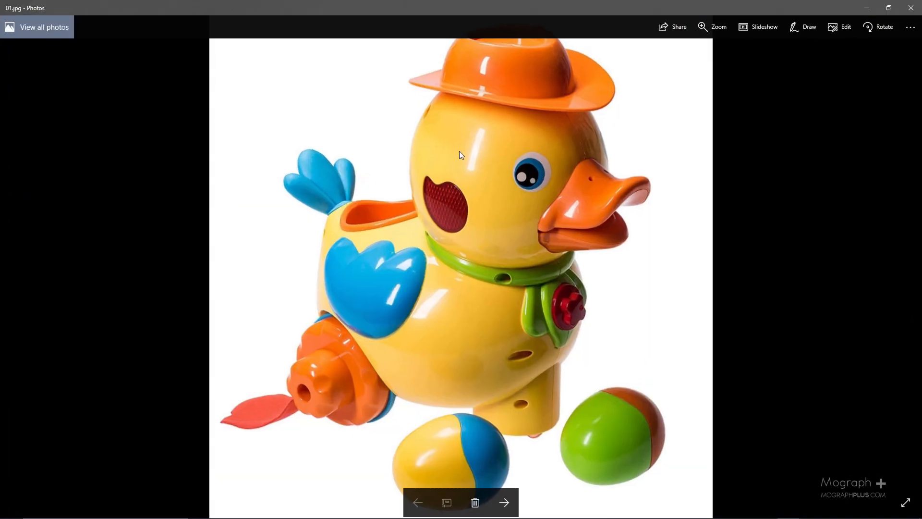
double_click(499, 163)
scroll(501, 164, up, 5)
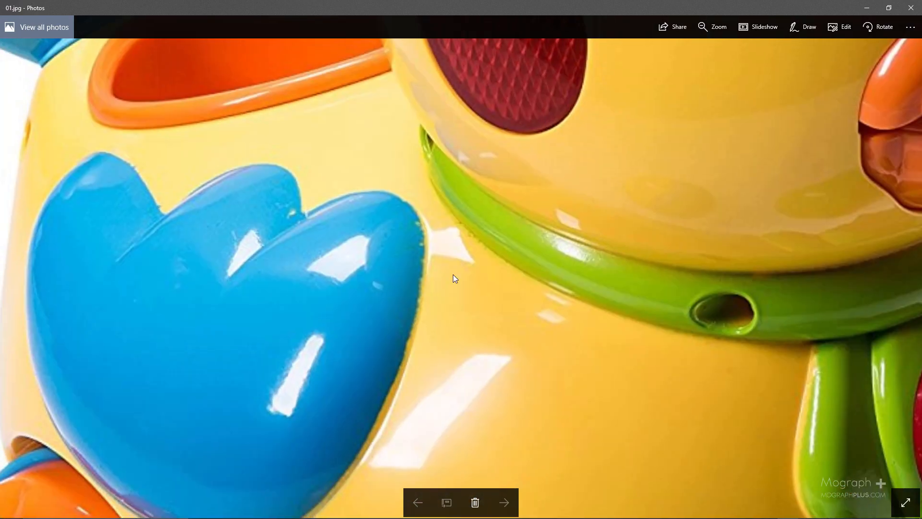
drag(453, 275, 522, 113)
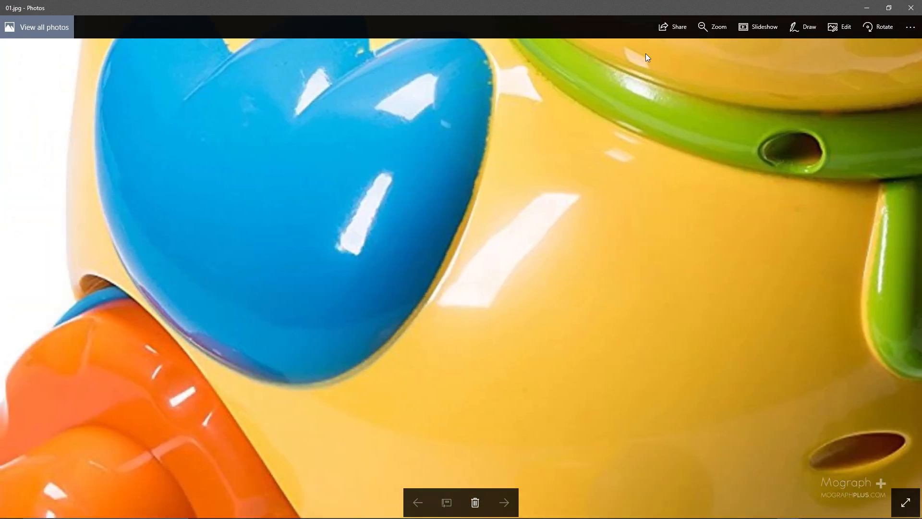
click(864, 8)
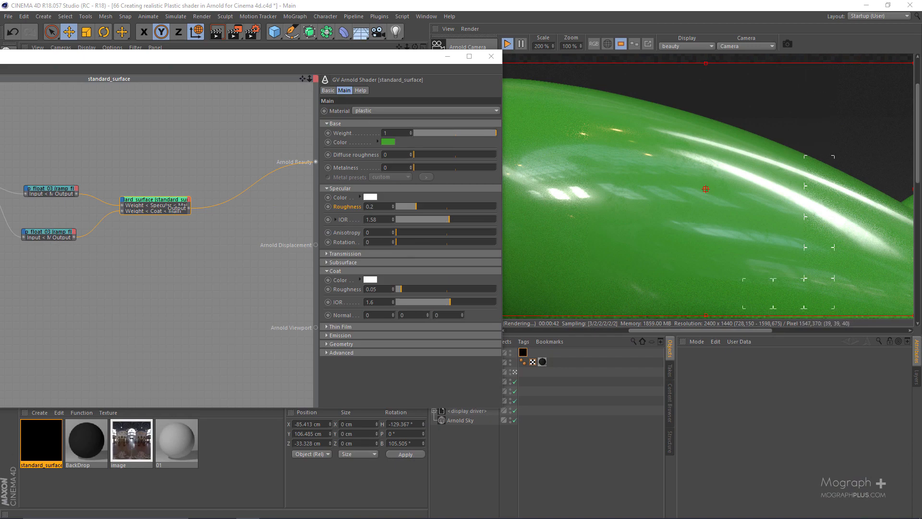
Move the standard_surface node lower and further away from the two ramp_float nodes feeding its specular and coat weights.
drag(288, 57, 635, 41)
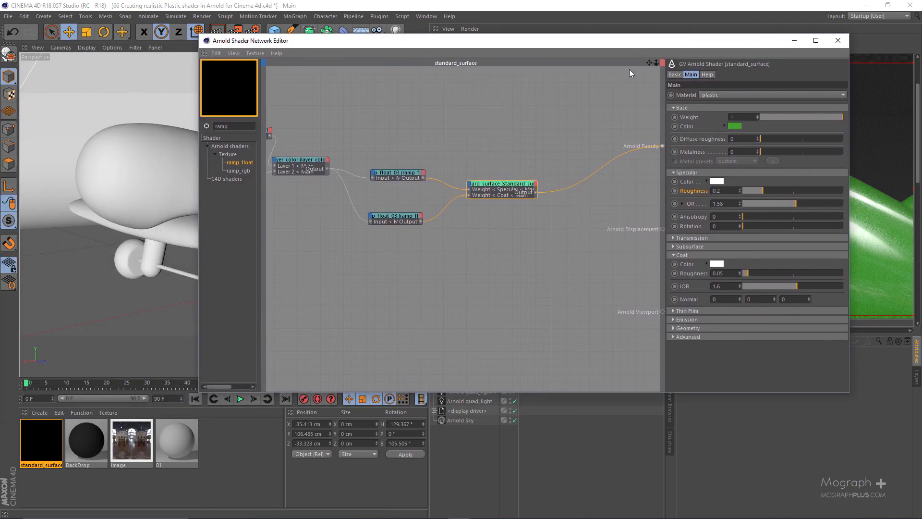
alt+middle_drag(343, 274, 399, 227)
scroll(451, 238, down, 3)
drag(555, 184, 572, 256)
scroll(495, 208, up, 2)
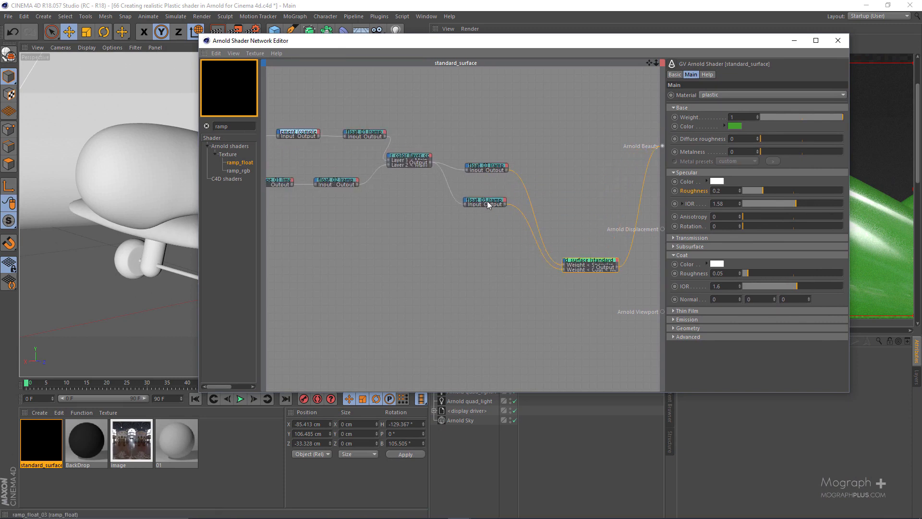
drag(486, 201, 492, 197)
alt+middle_drag(457, 235, 493, 183)
scroll(459, 235, up, 1)
alt+middle_drag(459, 236, 381, 243)
click(473, 230)
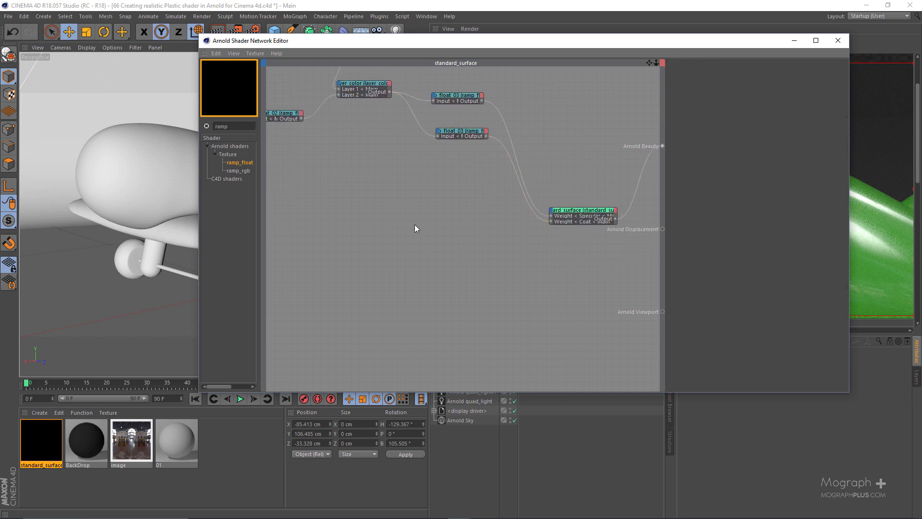
Add an image node loading BW38_blurred.png from the tex folder and place it in the free area below the ramp_float nodes.
key(Tab)
text(ima)
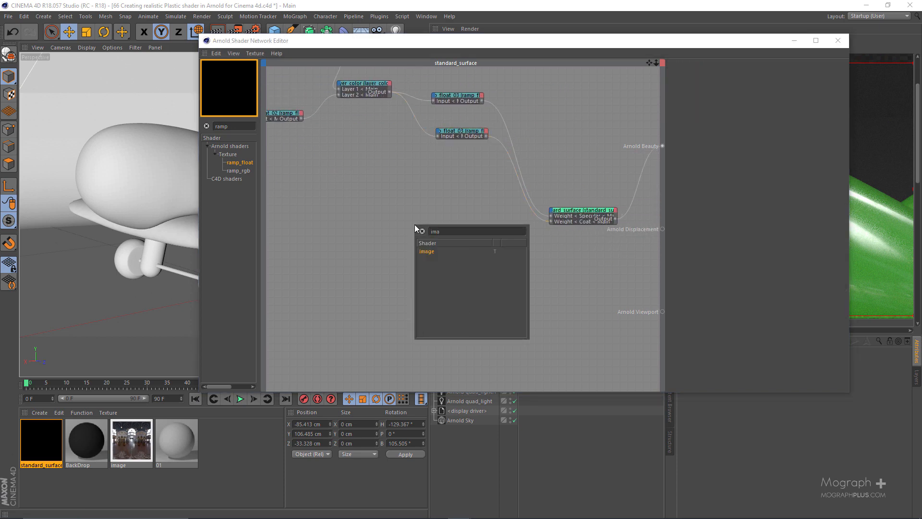
key(Return)
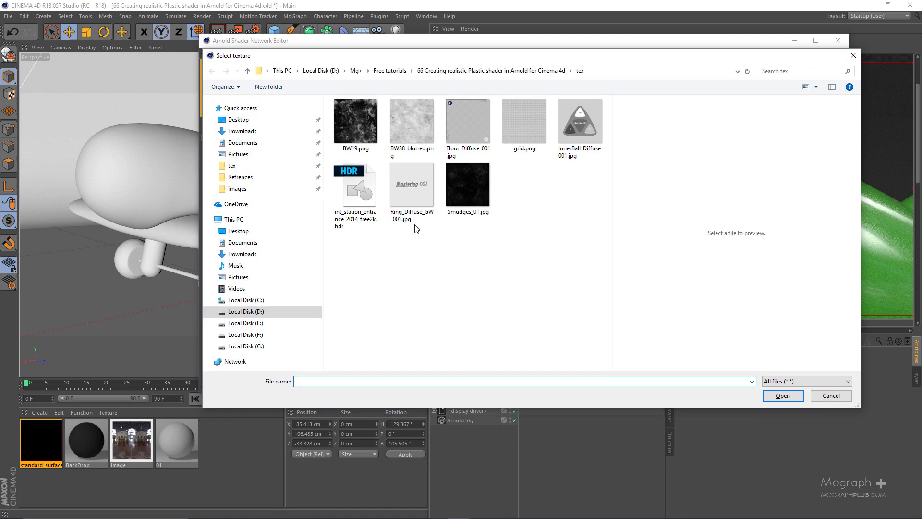
click(410, 133)
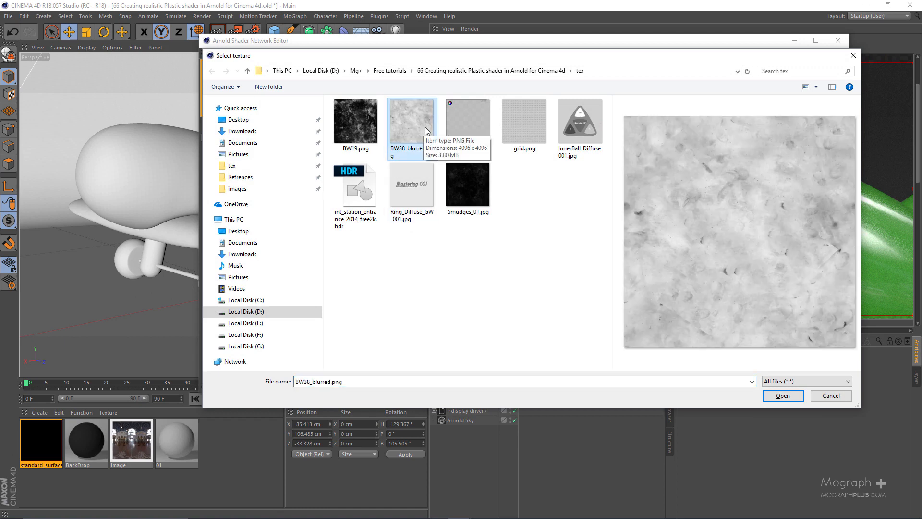
double_click(408, 131)
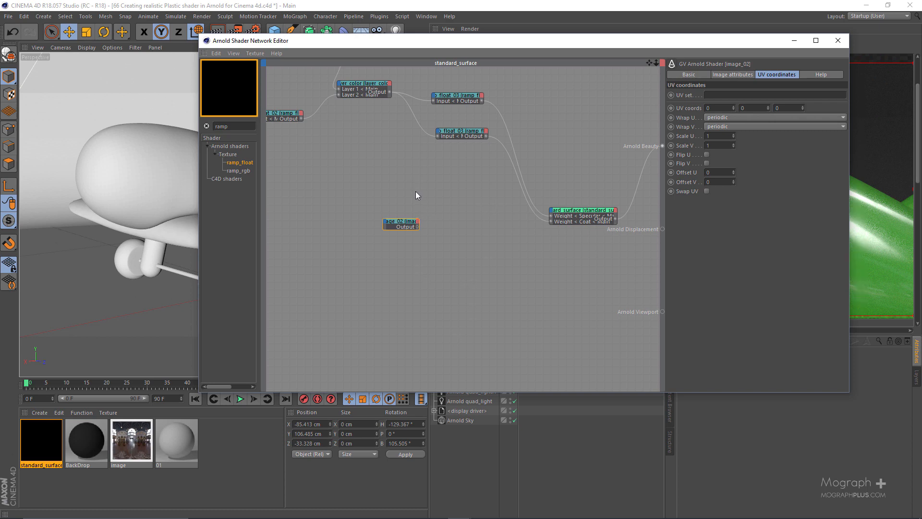
scroll(416, 193, up, 3)
alt+middle_drag(436, 211, 450, 185)
scroll(419, 216, down, 3)
alt+middle_drag(416, 223, 462, 253)
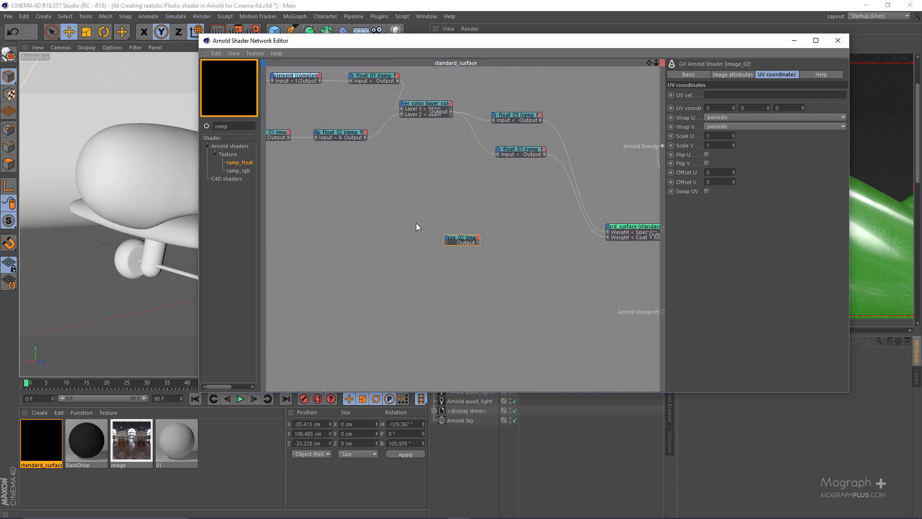
drag(459, 237, 415, 232)
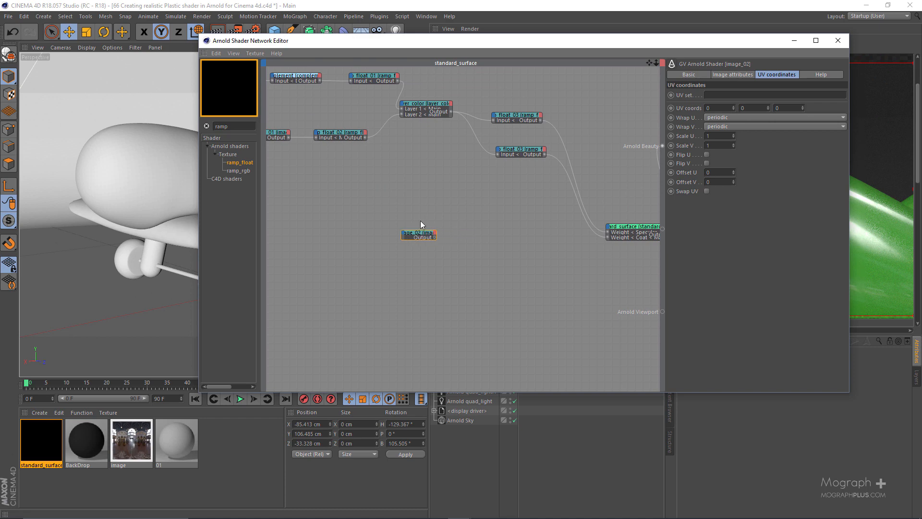
Set the render preview's zoom to 100% and its scale to 70%.
drag(601, 46, 255, 62)
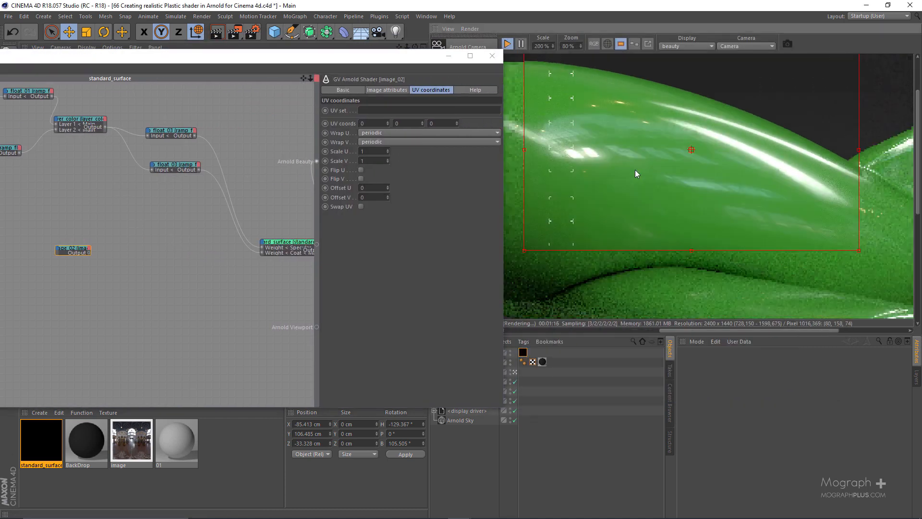
double_click(569, 46)
text(100)
key(Return)
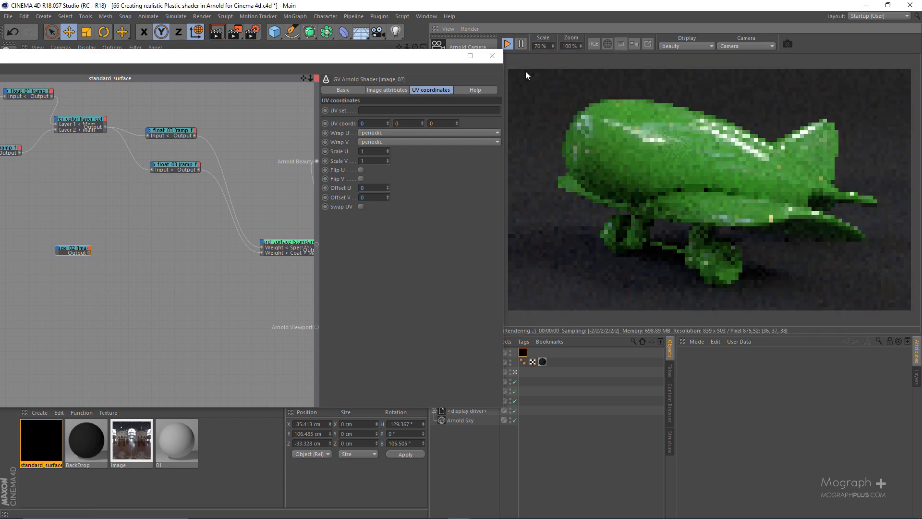
Preview the image_02 texture on the plane by connecting the node to Arnold Viewport, and disconnect it again.
drag(385, 58, 490, 65)
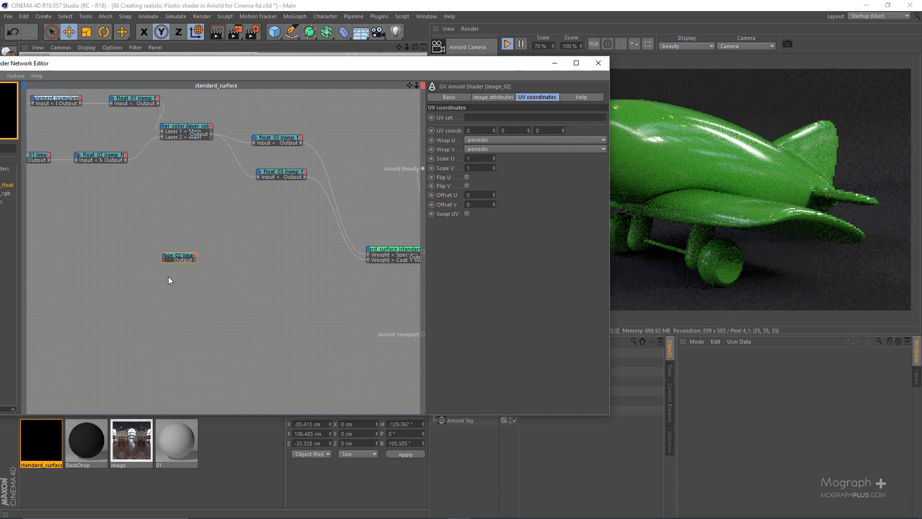
drag(364, 66, 578, 139)
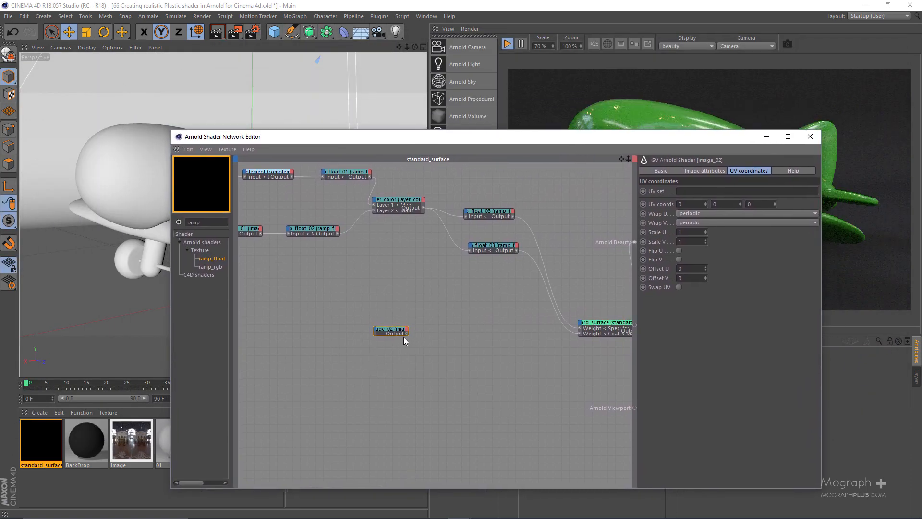
drag(406, 334, 633, 408)
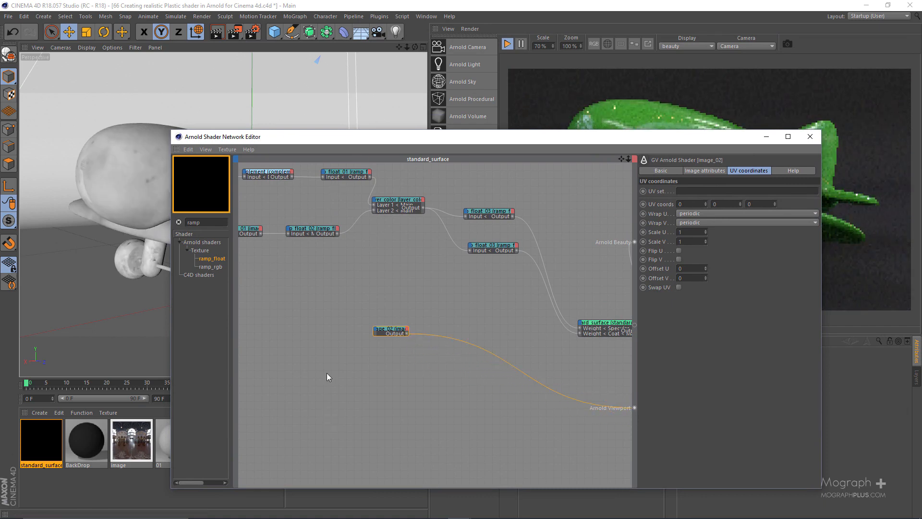
drag(410, 137, 345, 405)
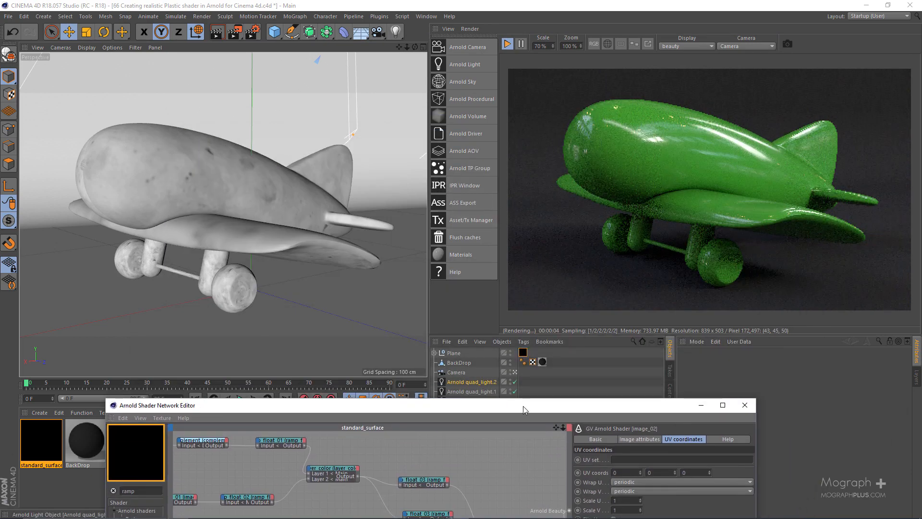
drag(521, 405, 419, 50)
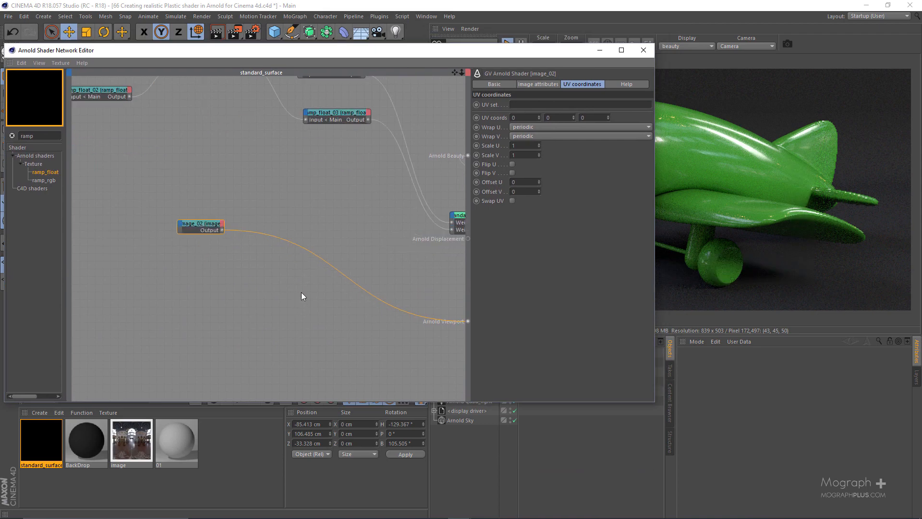
drag(312, 252, 229, 251)
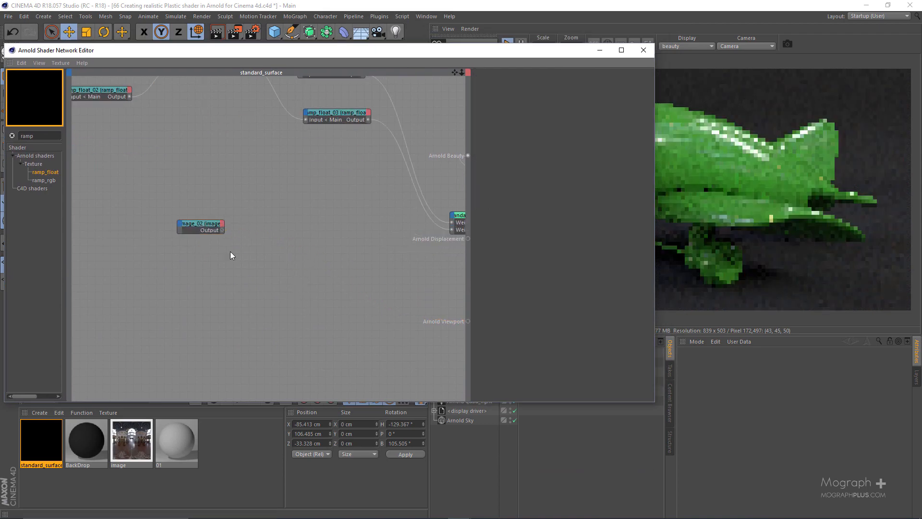
Set image_02 as the beauty root shader and open its image attributes beside the render preview.
key(alt+w)
key(c)
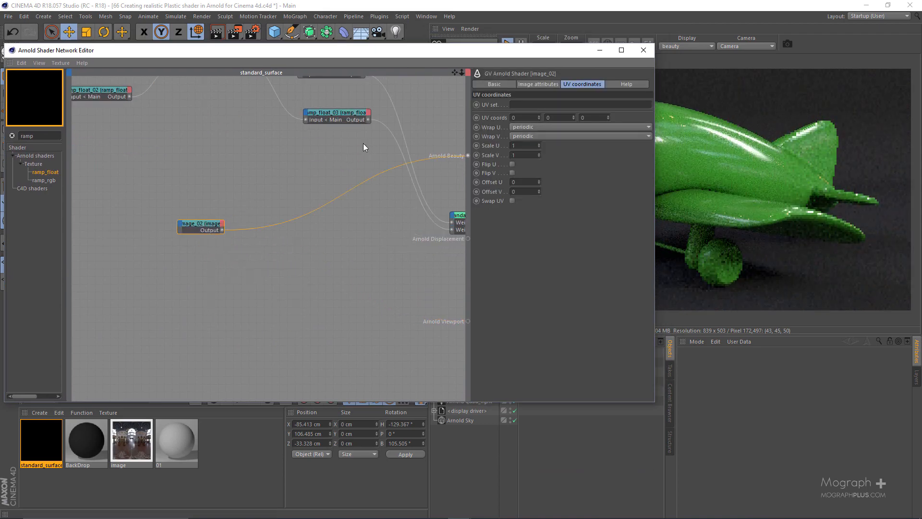
drag(586, 56, 533, 62)
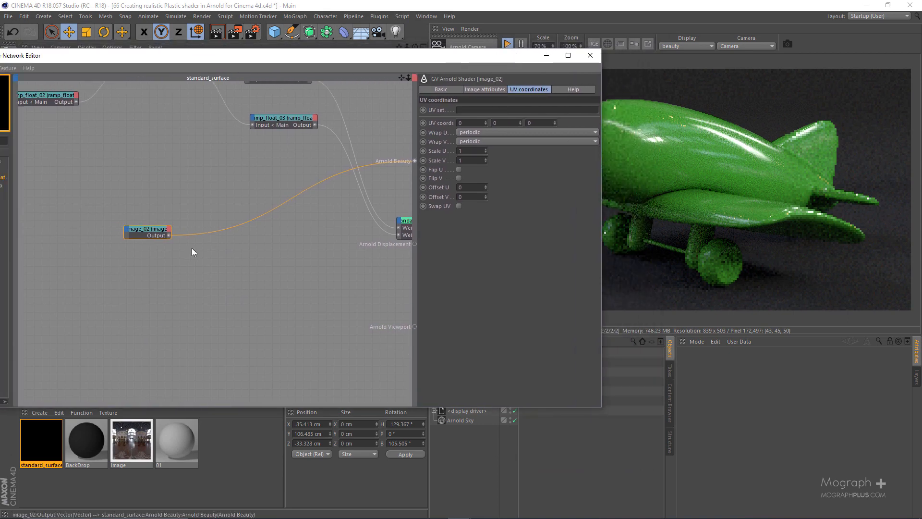
drag(154, 239, 168, 234)
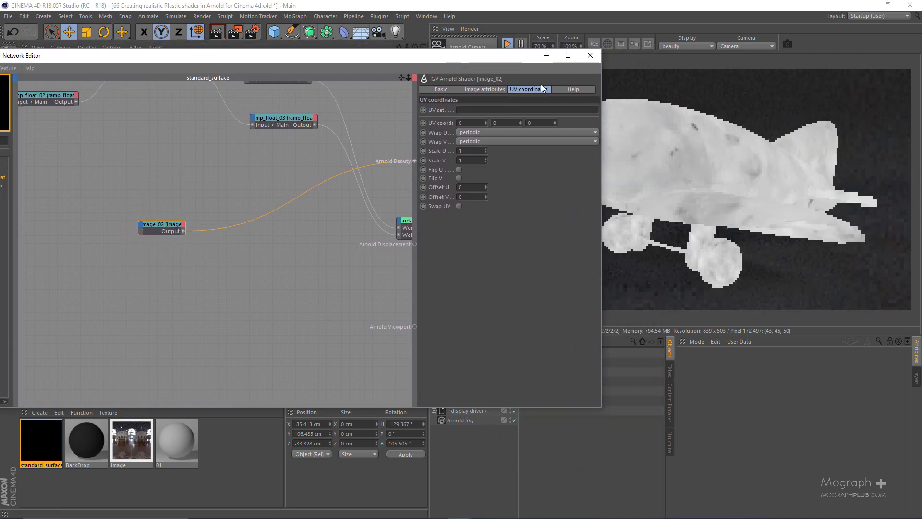
click(495, 90)
drag(481, 55, 407, 60)
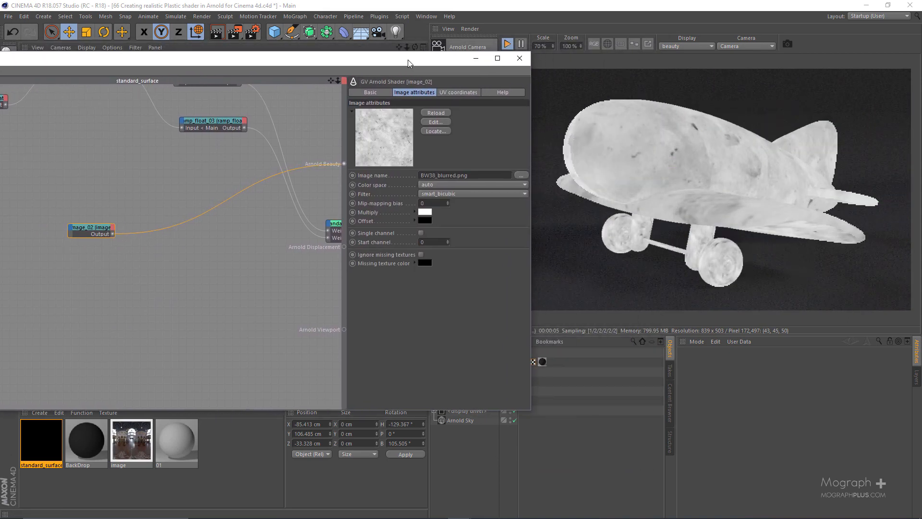
Set image_02's UV Scale U and Scale V to 5 and examine the tiled texture on the plane in the render.
click(453, 93)
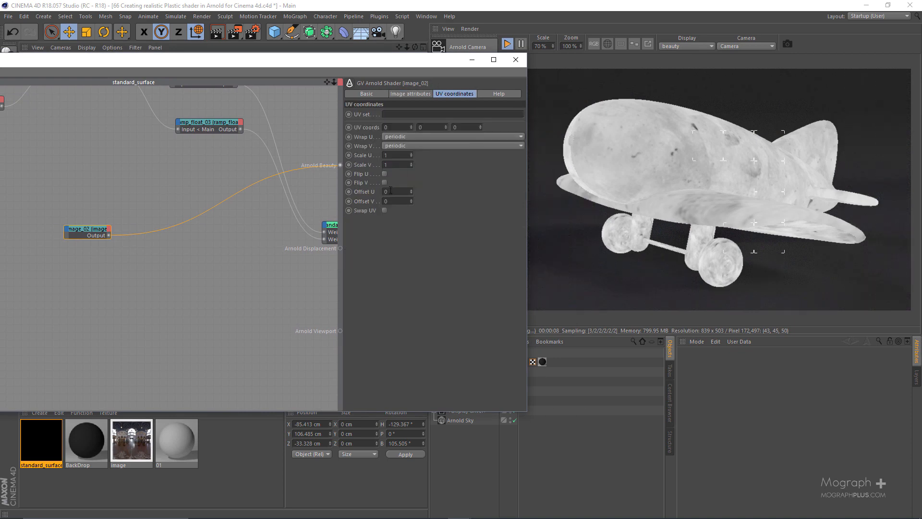
text(5)
key(Tab)
text(5)
key(Return)
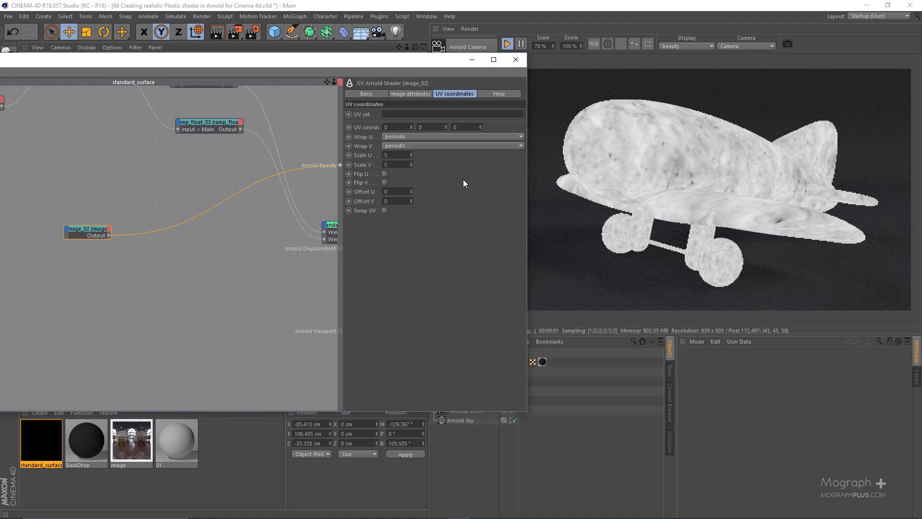
scroll(641, 187, up, 1)
scroll(651, 183, down, 1)
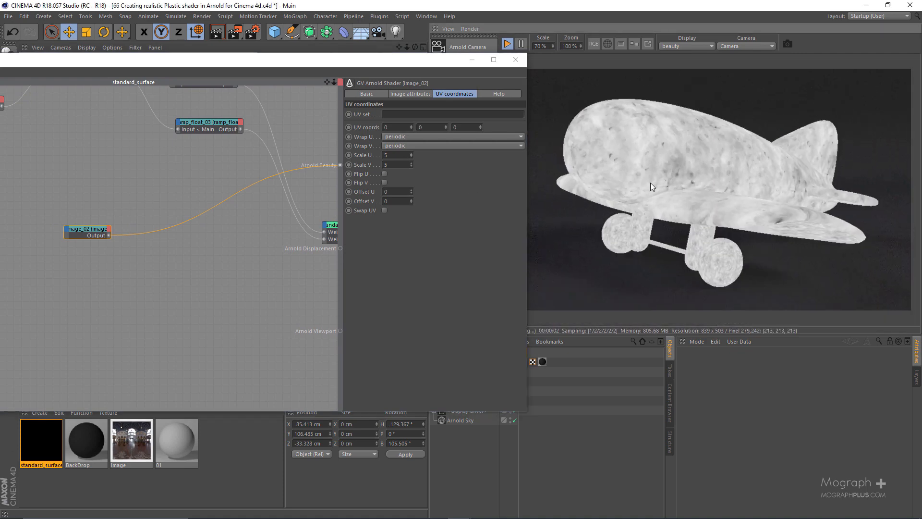
scroll(675, 181, up, 1)
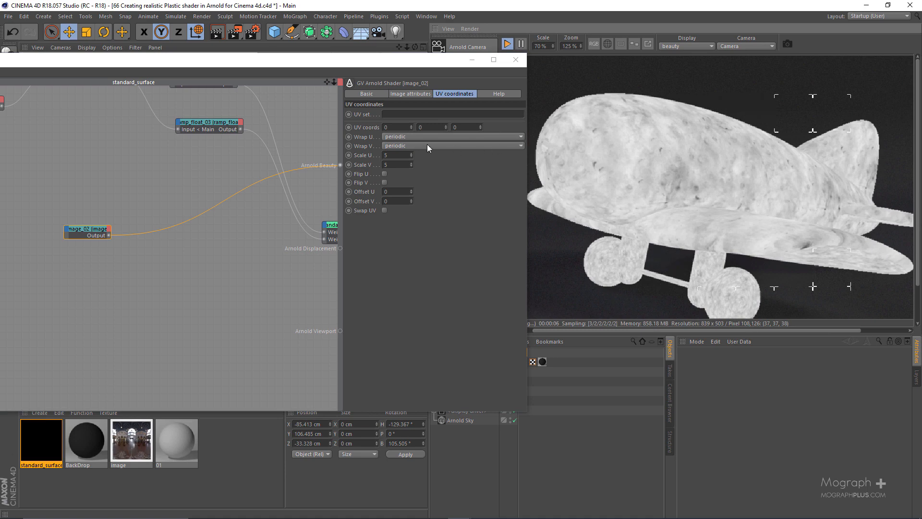
Add a ramp_float node beside image_02 and connect image_02's output to its Input.
alt+middle_drag(256, 251, 170, 248)
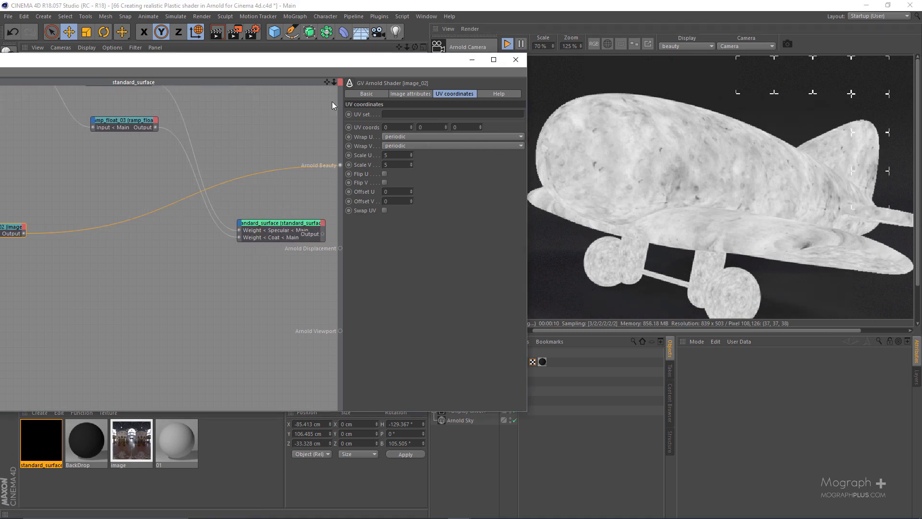
drag(356, 61, 513, 60)
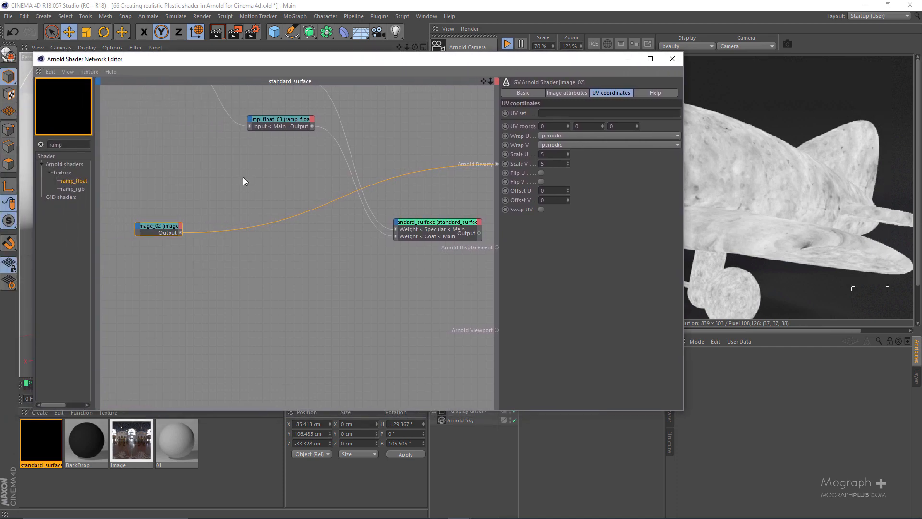
drag(69, 179, 284, 251)
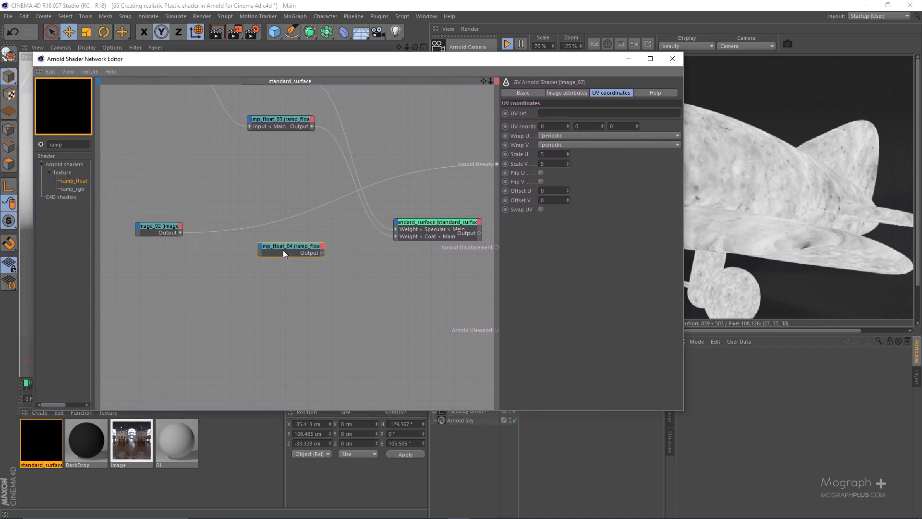
click(179, 231)
scroll(202, 248, up, 2)
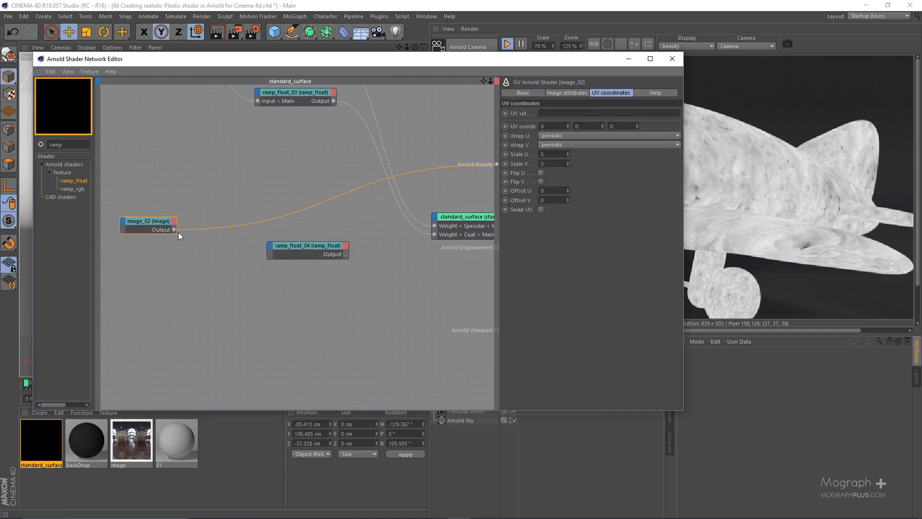
drag(174, 230, 271, 246)
mouse_move(304, 257)
click(339, 254)
drag(336, 249, 300, 280)
Examine the standard_surface specular and coat roughness parameters alongside the ramp_float_04 settings.
middle_drag(408, 232, 311, 232)
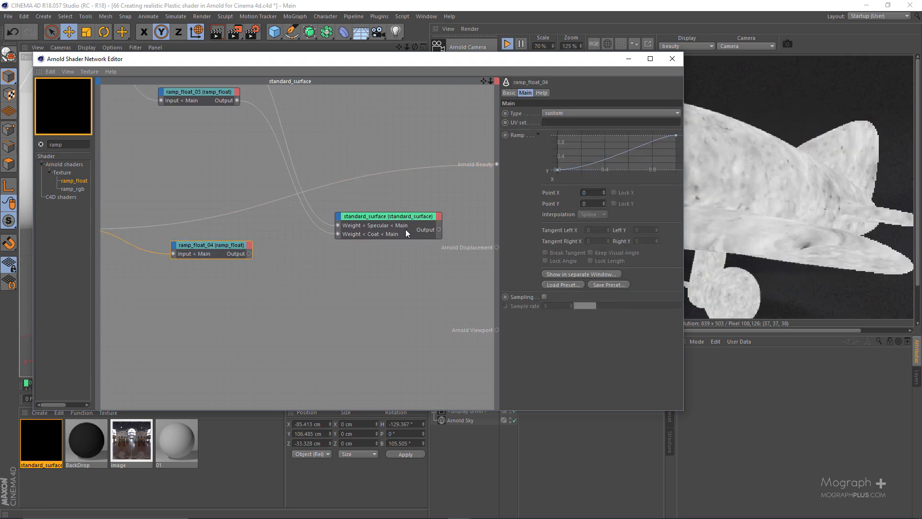
click(402, 216)
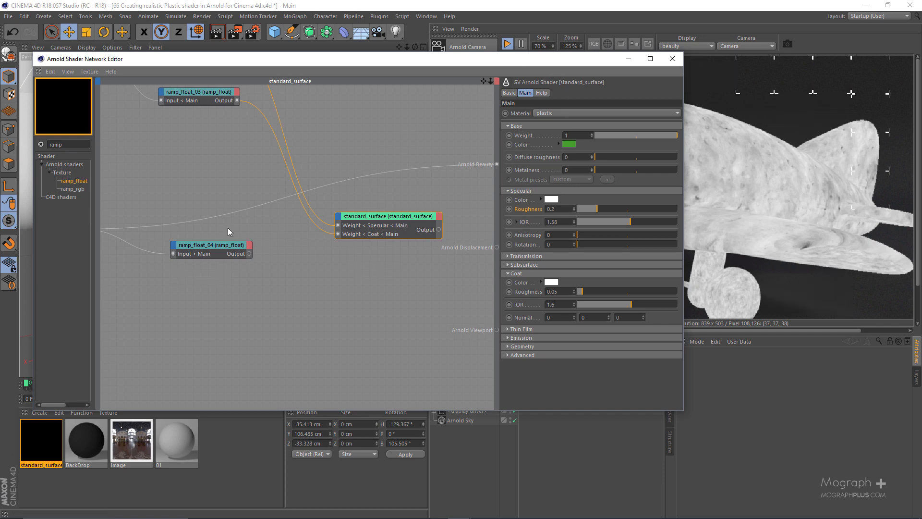
click(224, 248)
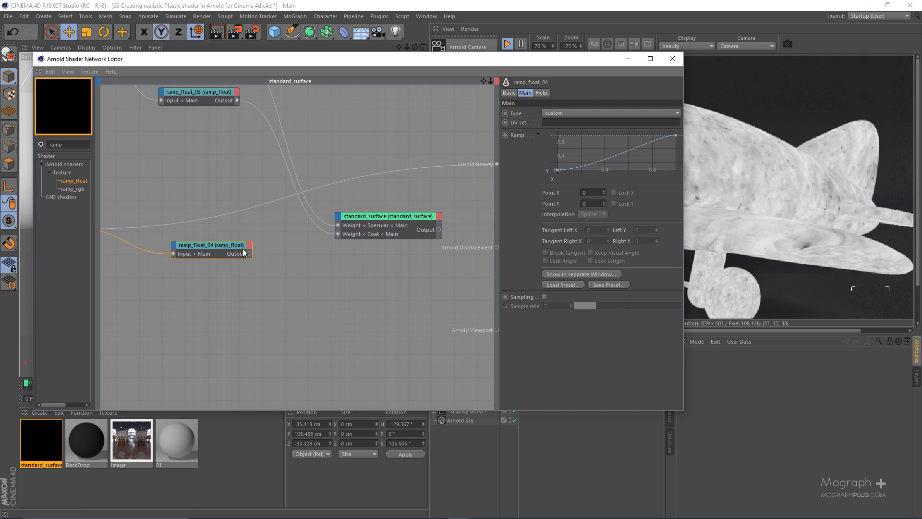
click(386, 227)
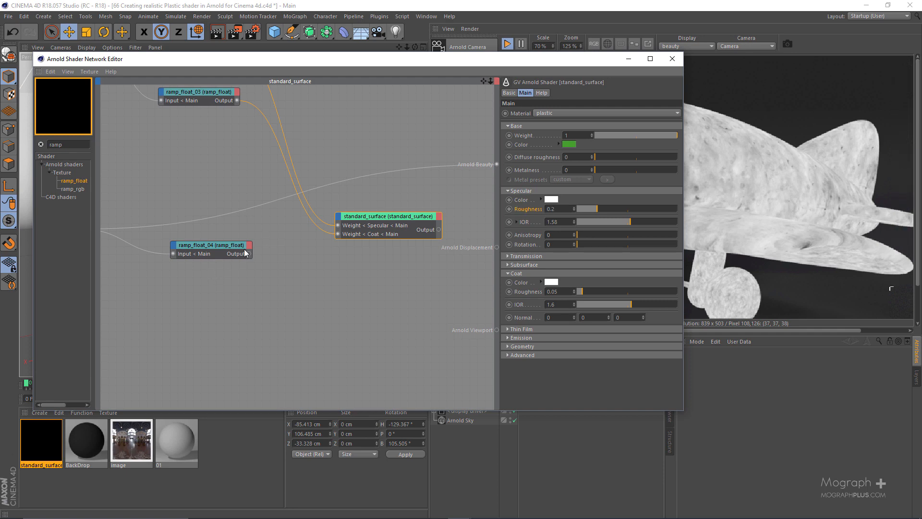
click(207, 252)
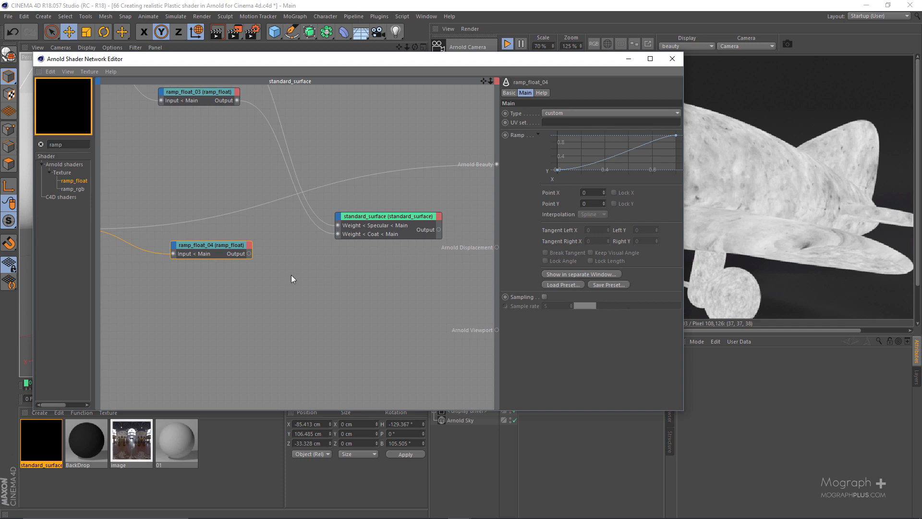
Set ramp_float_04 as the beauty root shader and move the network editor aside to uncover more of the render preview.
drag(222, 234, 222, 234)
key(a)
key(w)
drag(596, 59, 484, 57)
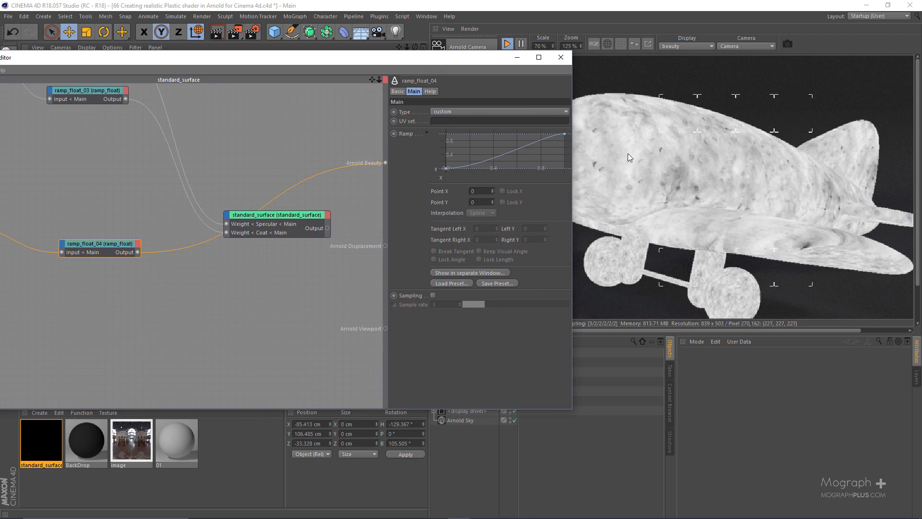
Connect ramp_float_04's output to the standard_surface's specular Roughness input.
scroll(138, 267, up, 2)
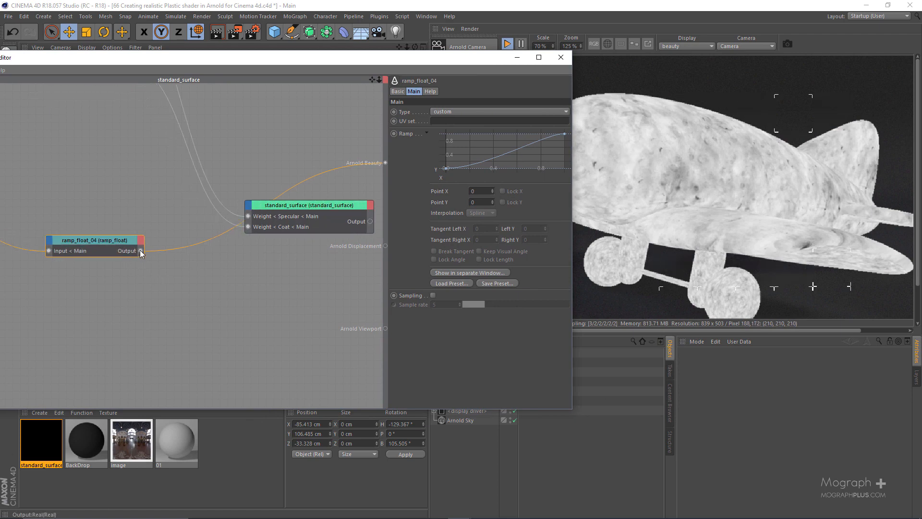
drag(140, 250, 248, 209)
mouse_move(295, 224)
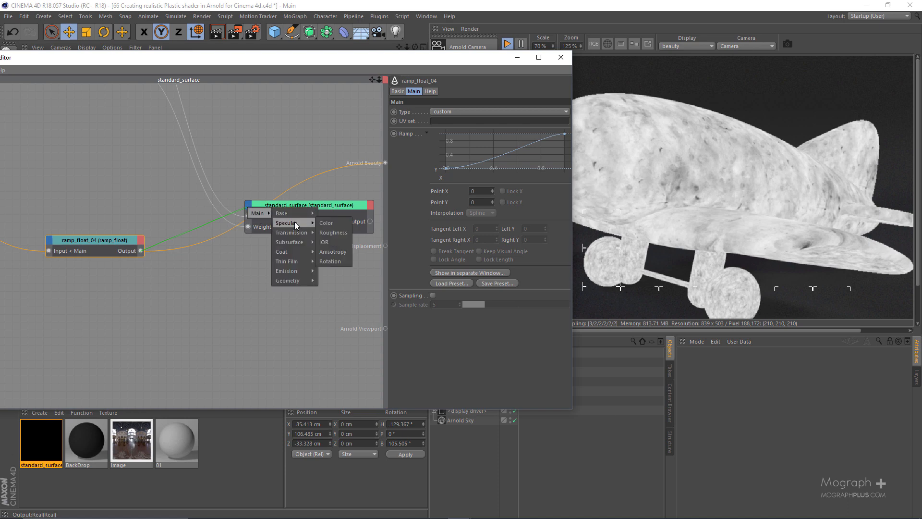
click(340, 232)
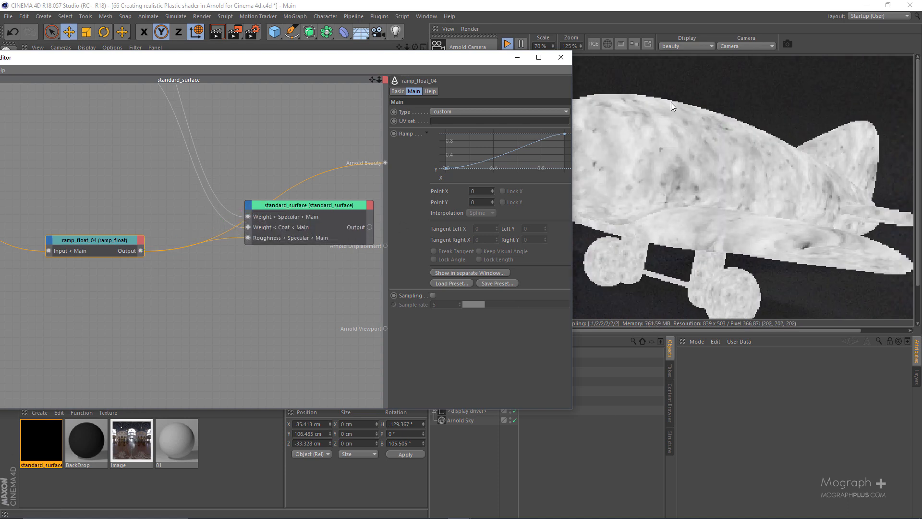
Restrict the render preview to a square region on the middle of the plane's fuselage.
drag(667, 96, 742, 157)
drag(636, 119, 717, 204)
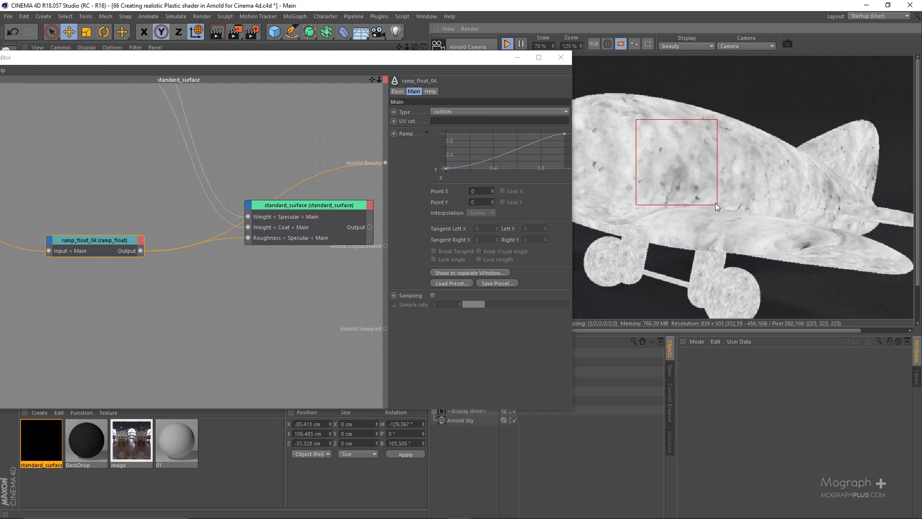
click(687, 48)
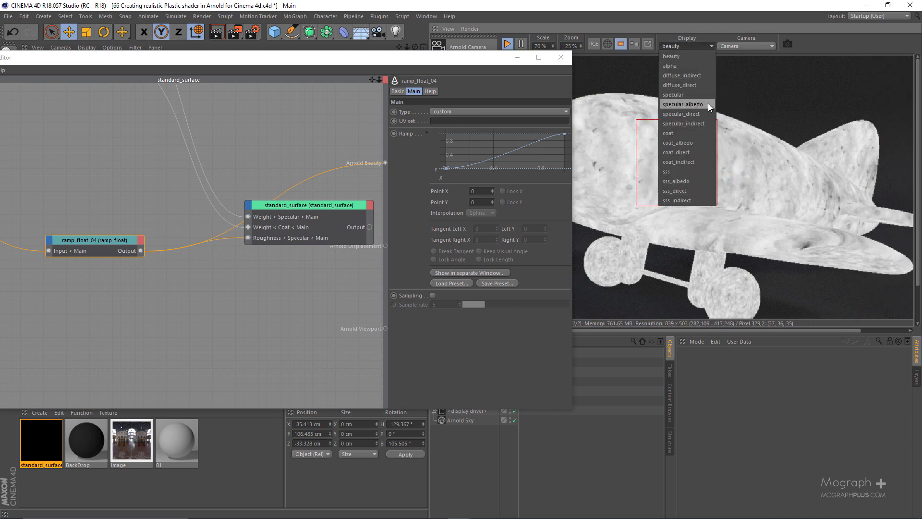
click(691, 94)
click(676, 48)
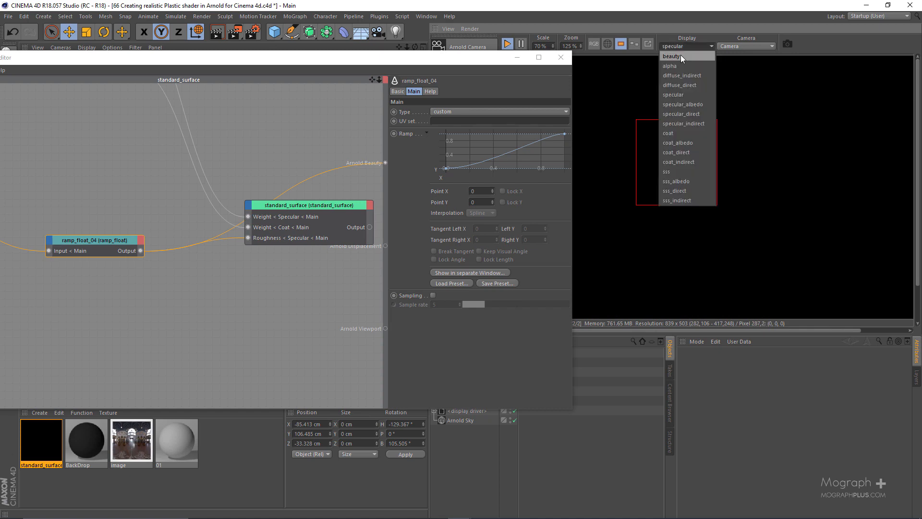
click(681, 54)
Set standard_surface as the beauty root shader and examine the specular pass inside the render region.
click(318, 228)
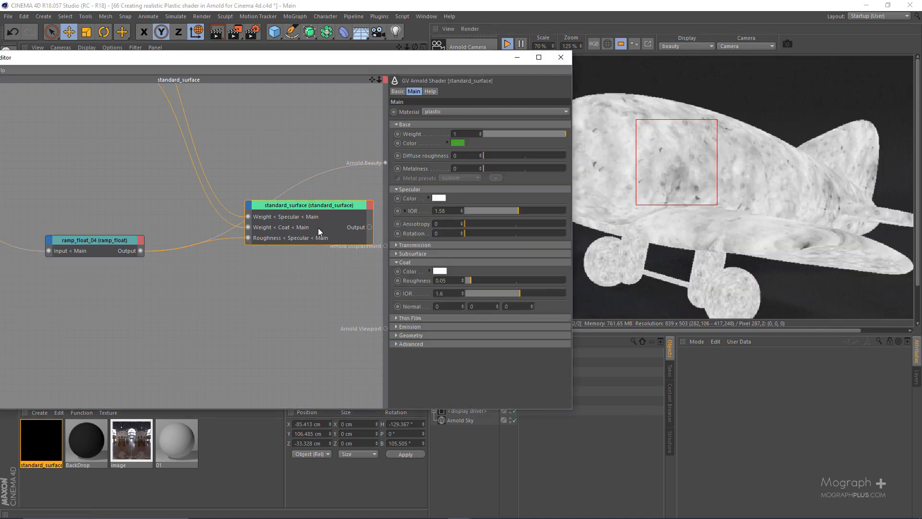
key(v)
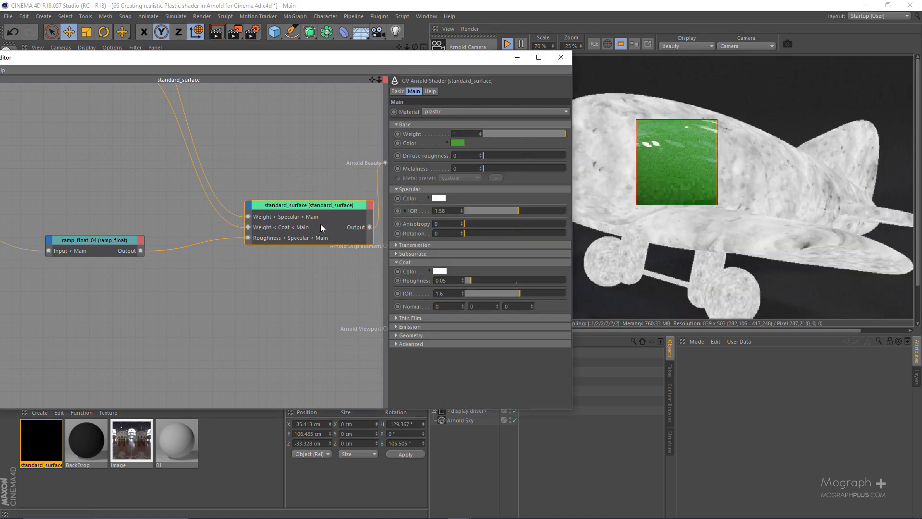
scroll(667, 171, up, 2)
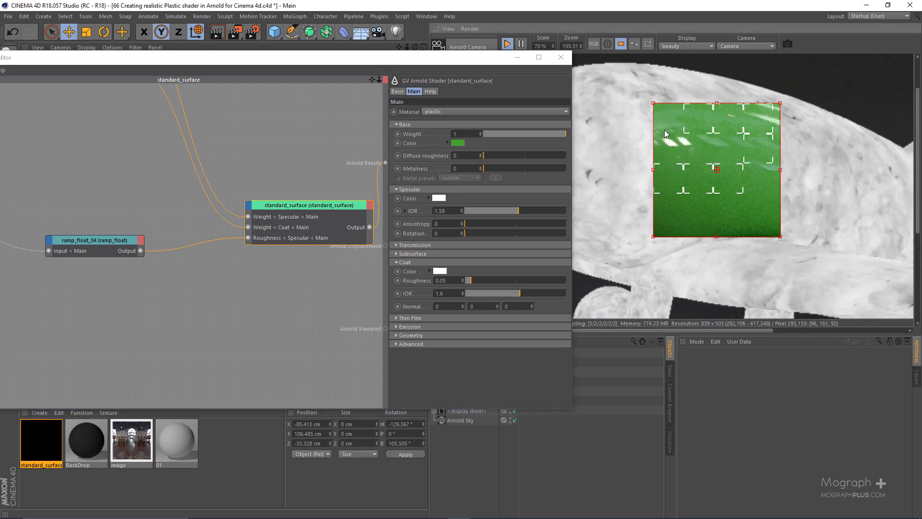
click(687, 46)
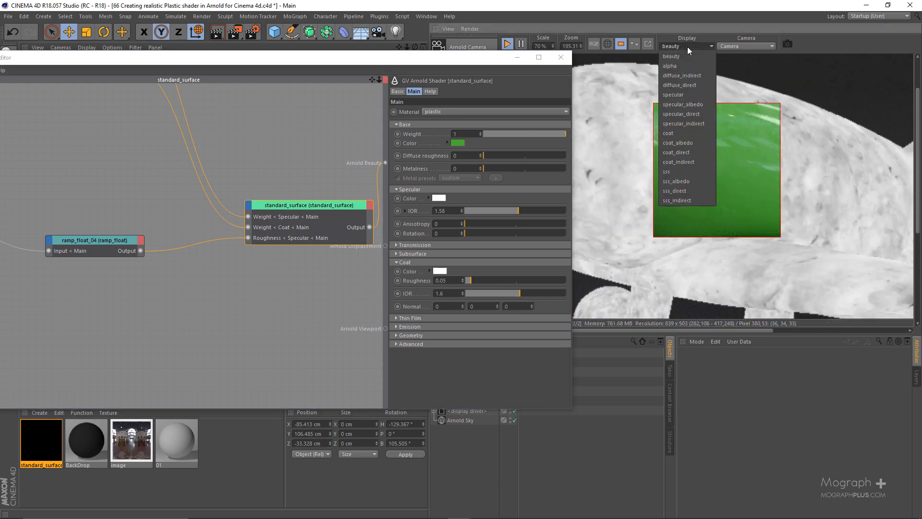
click(692, 96)
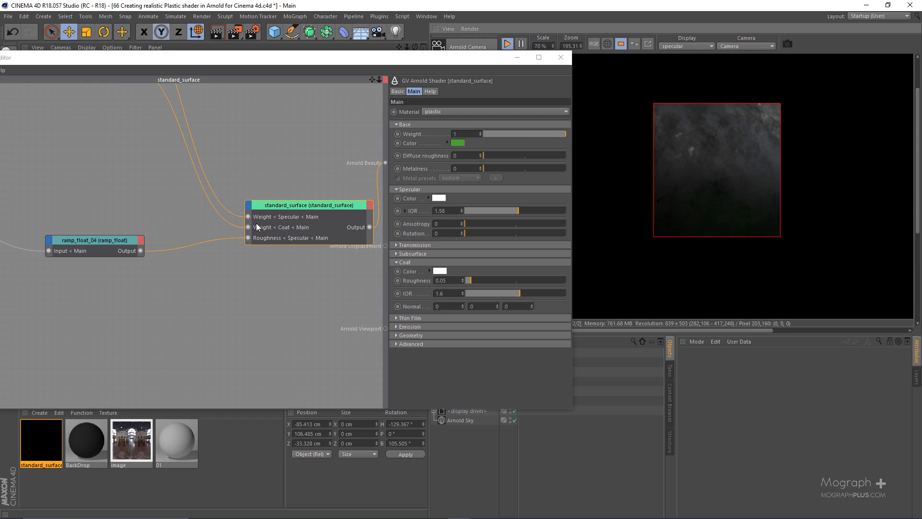
mouse_move(657, 195)
Set ramp_float_04 as the beauty root shader and examine its beauty pass alongside the standard_surface parameters.
click(104, 241)
key(alt+w)
key(s)
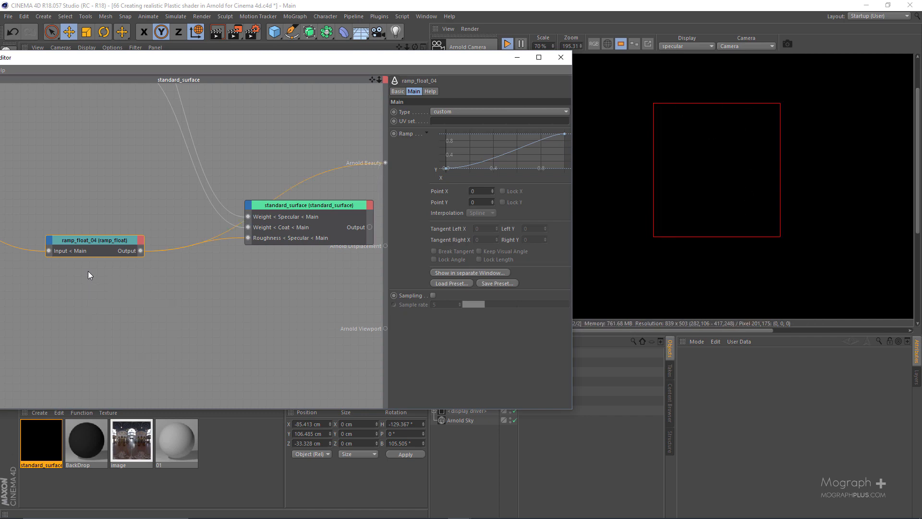
click(675, 45)
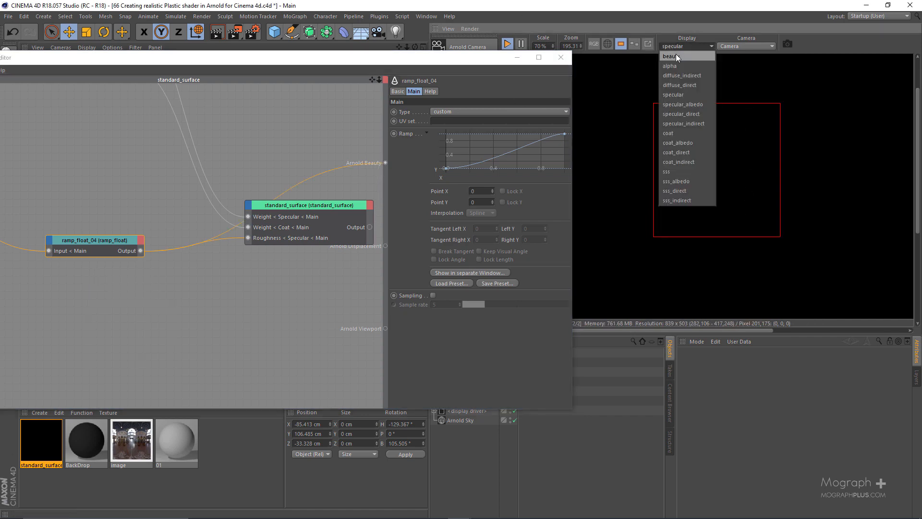
click(675, 54)
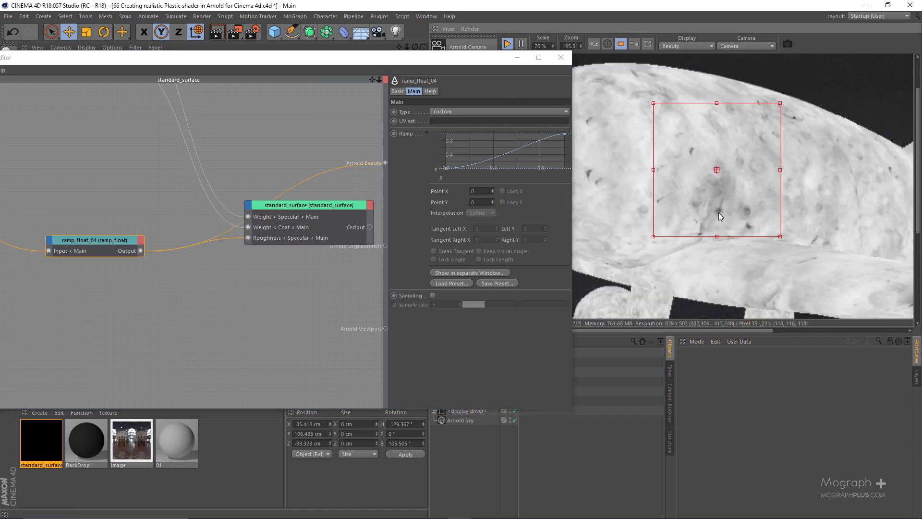
click(337, 203)
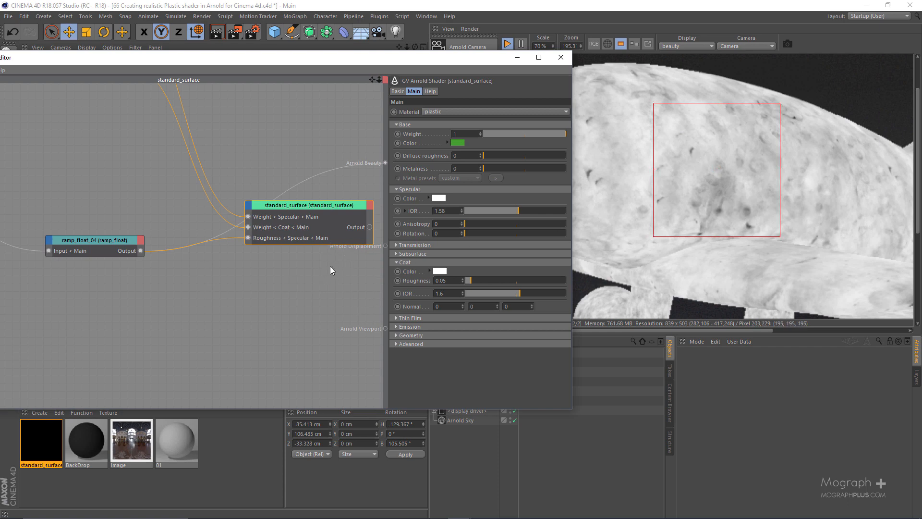
Set standard_surface back as the beauty root shader and display the specular pass inside the render region.
key(alt+w)
key(v)
click(684, 46)
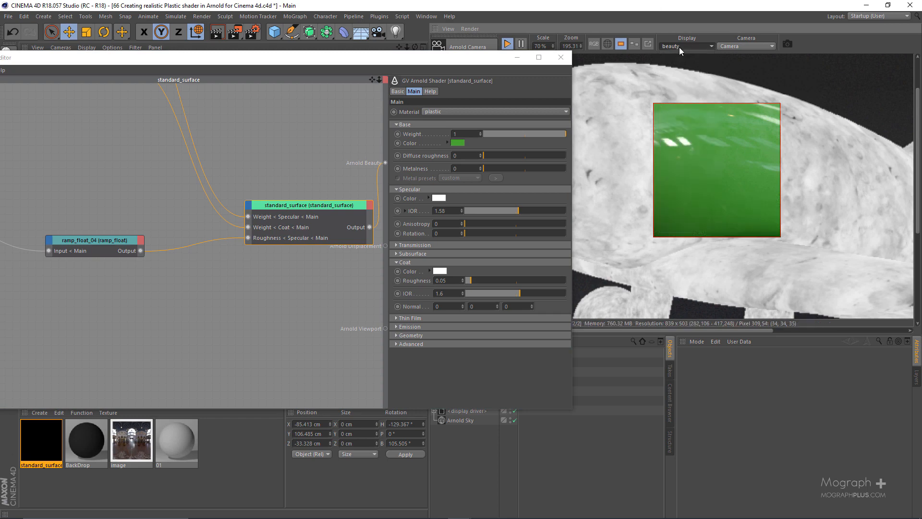
click(679, 46)
click(679, 95)
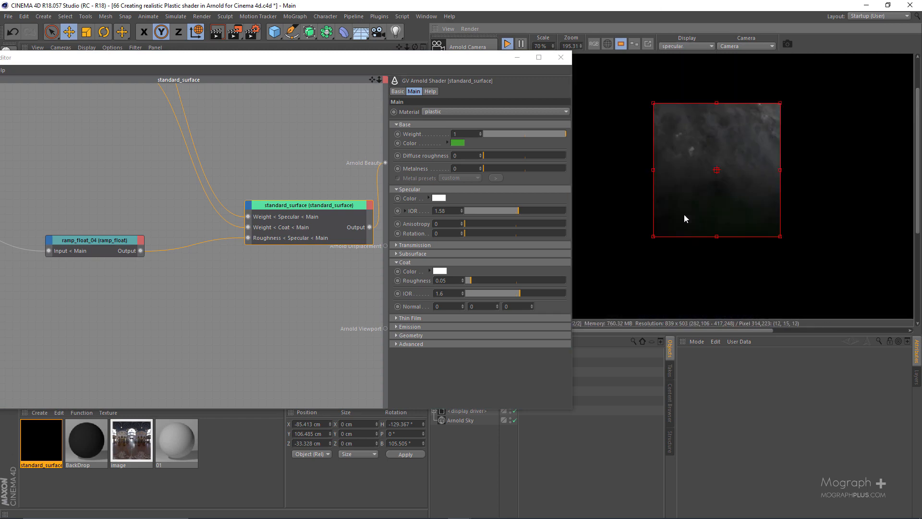
scroll(685, 212, up, 1)
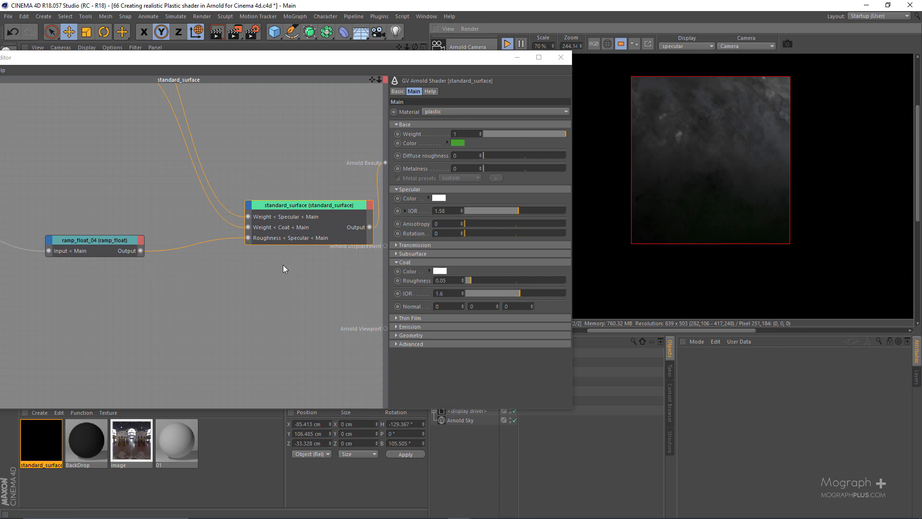
mouse_move(283, 264)
middle_down()
mouse_move(221, 276)
mouse_move(278, 271)
middle_up()
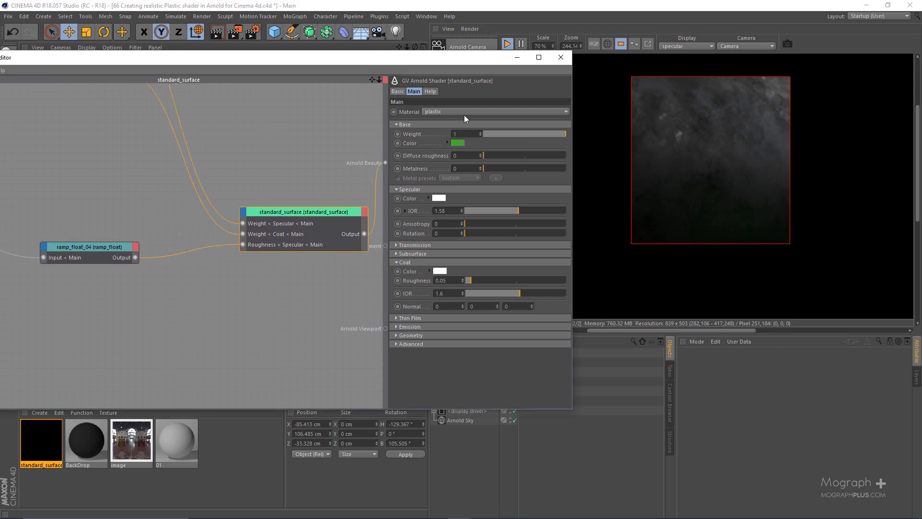
Set the Y value of ramp_float_04's first ramp point to 0.15.
drag(480, 56, 688, 59)
drag(370, 223, 323, 285)
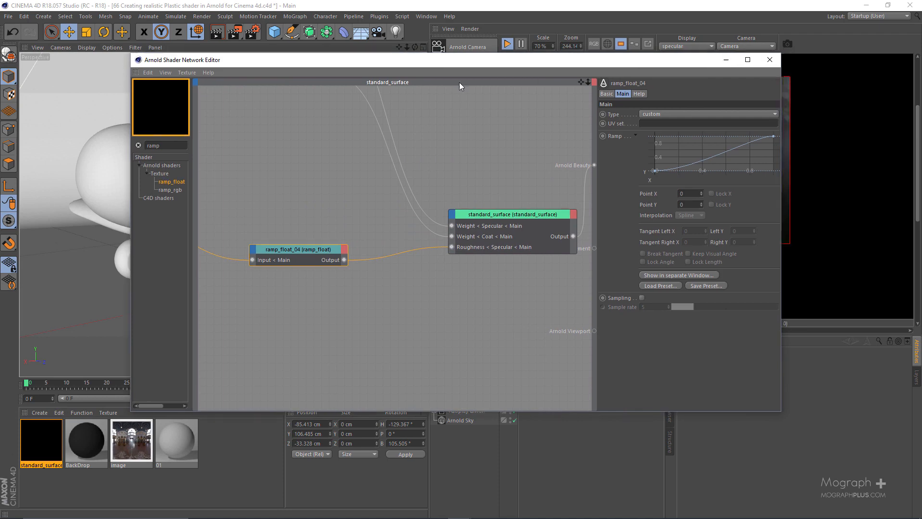
drag(681, 59, 459, 82)
click(433, 193)
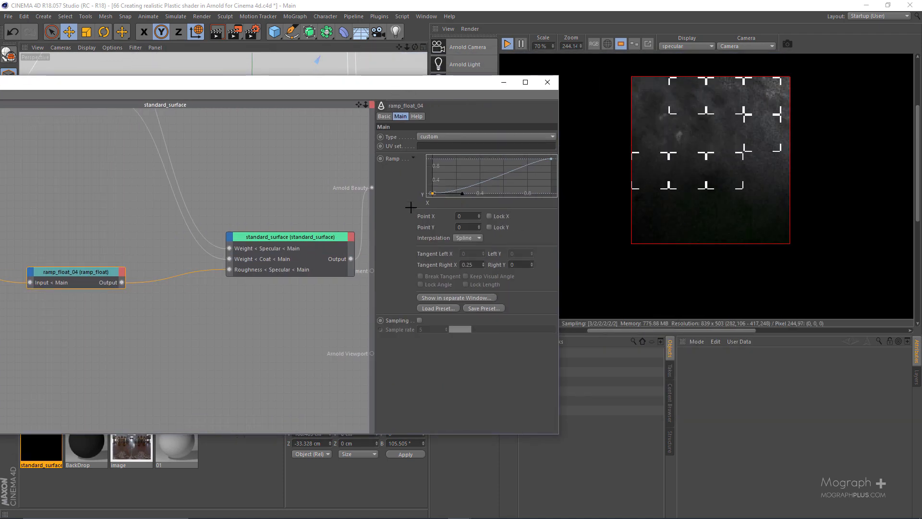
click(473, 227)
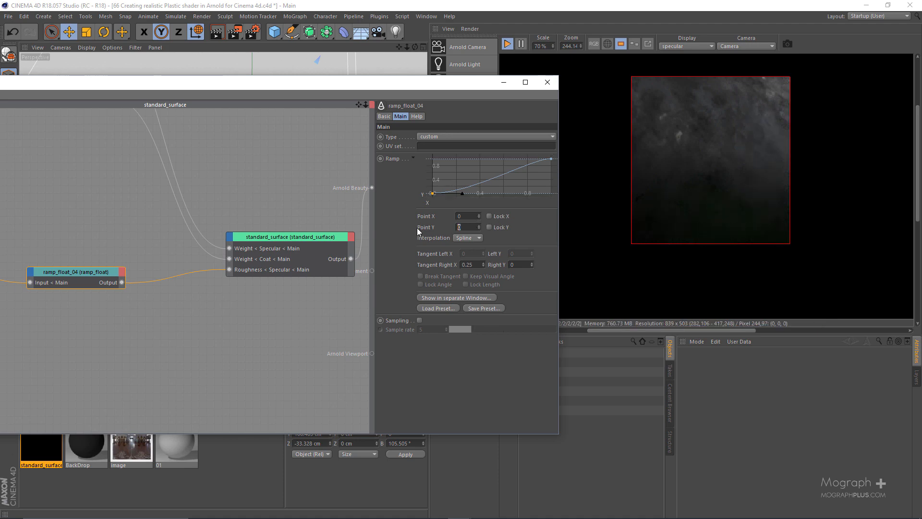
text(0.15)
key(Return)
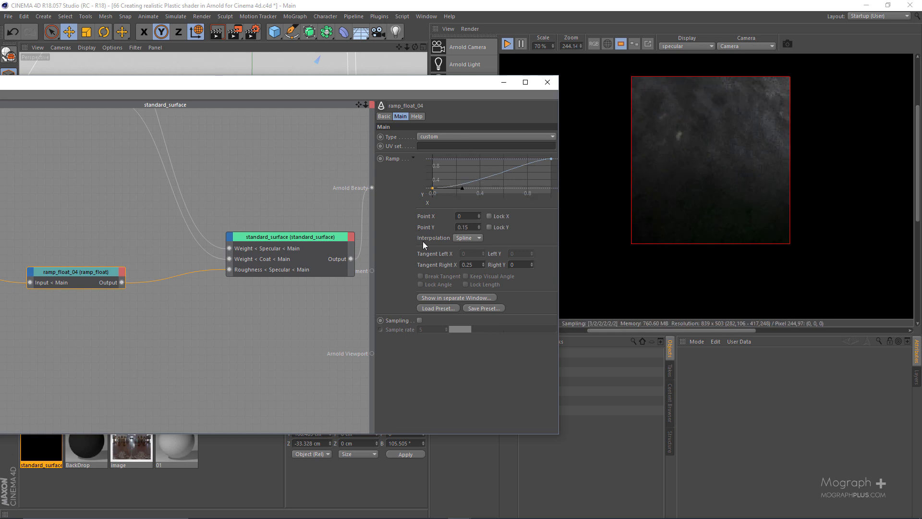
Set the Y value of ramp_float_04's last ramp point to 0.25 and check both end points.
click(551, 158)
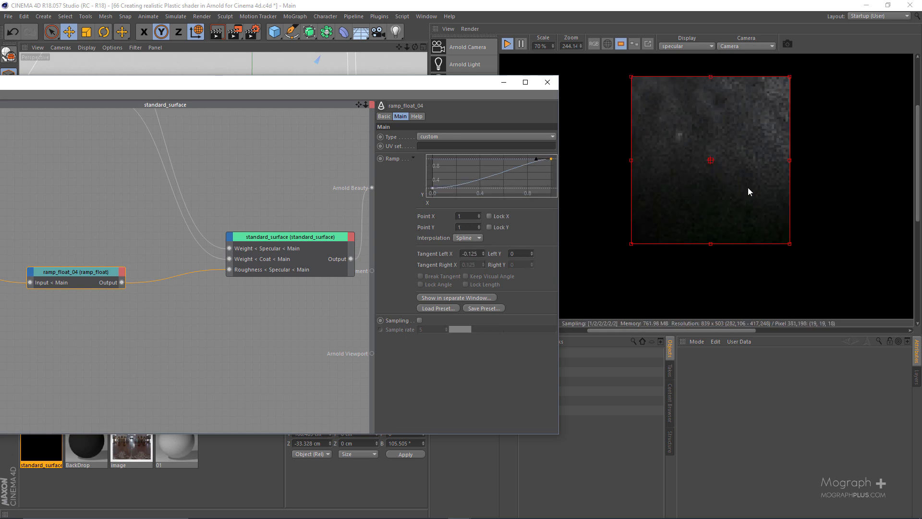
double_click(467, 227)
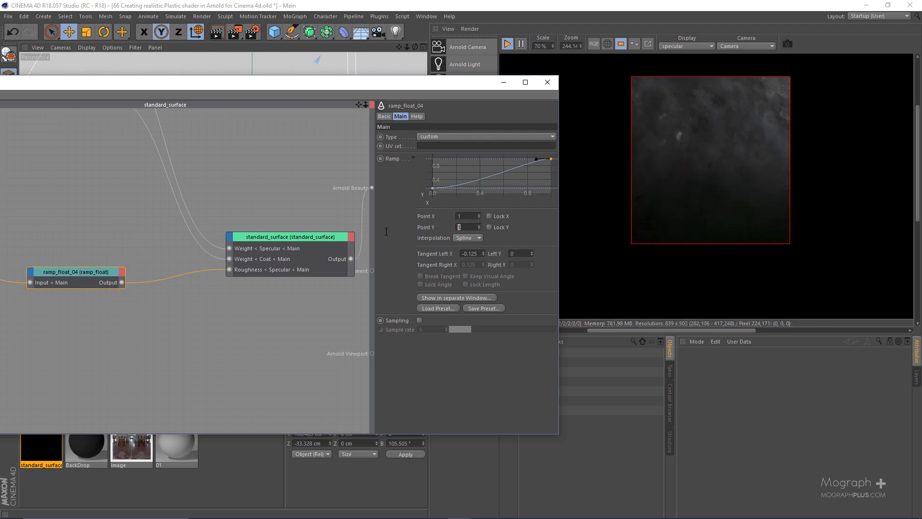
text(0.25)
key(Return)
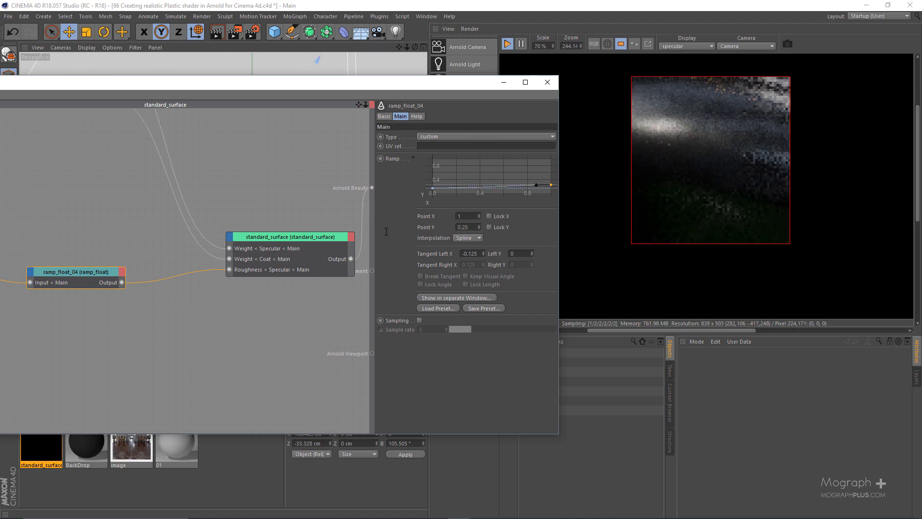
click(433, 188)
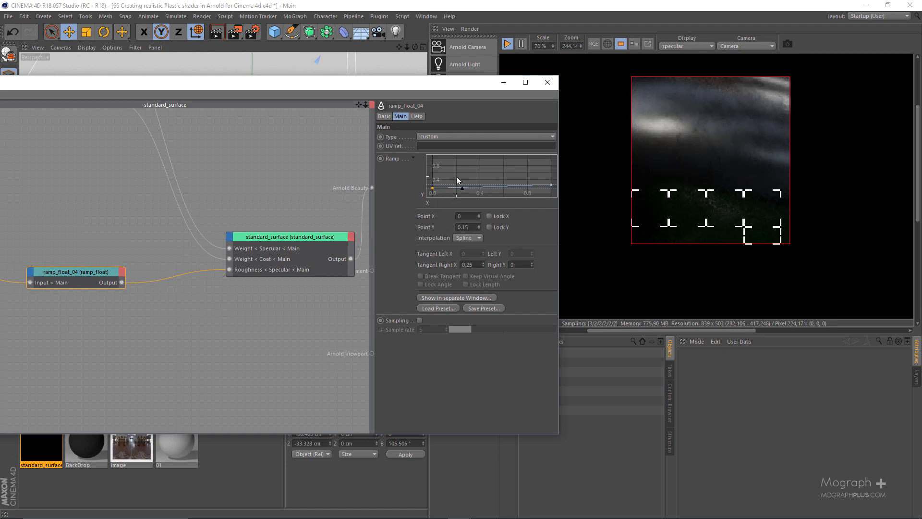
click(551, 184)
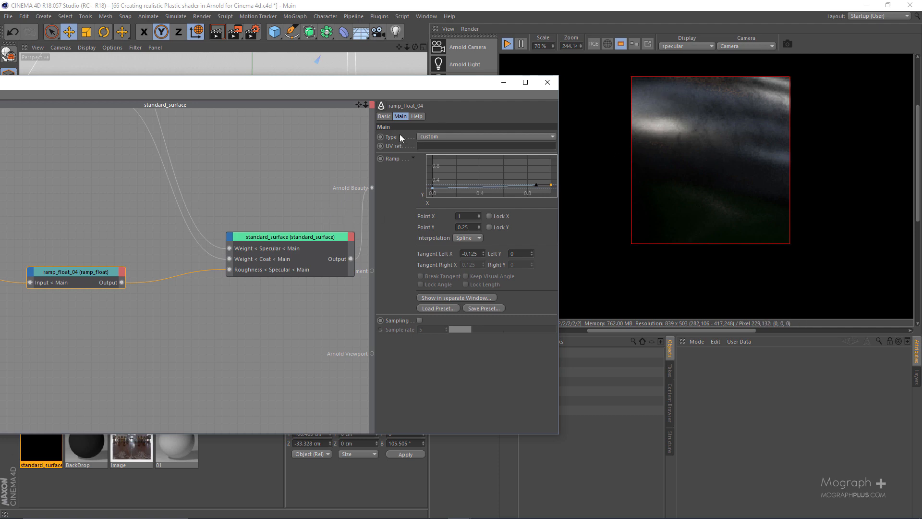
Duplicate ramp_float_04 just below the original and connect image_02's output to the copy's input.
drag(423, 84, 668, 55)
scroll(427, 192, down, 2)
middle_drag(427, 192, 462, 182)
ctrl+drag(380, 224, 372, 288)
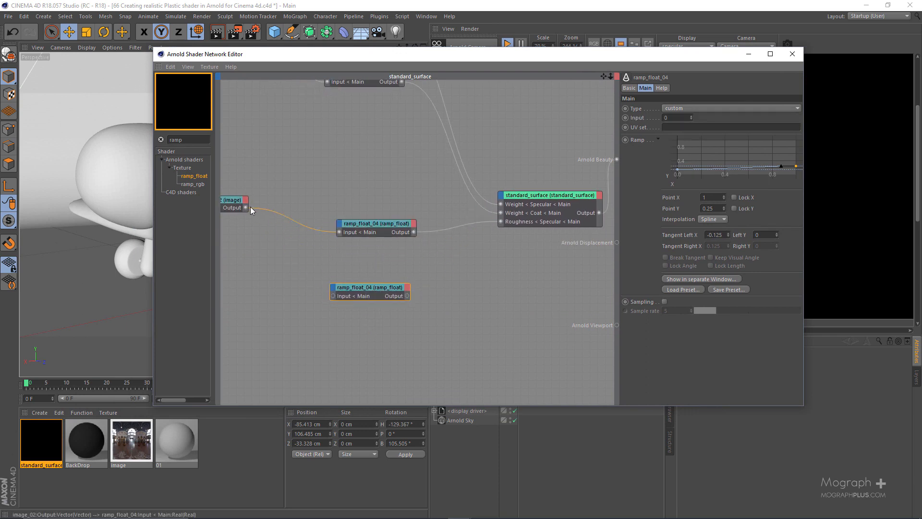
drag(245, 207, 332, 296)
Display the coat pass in the render preview and connect the duplicated ramp's output to standard_surface's coat Roughness input.
click(541, 197)
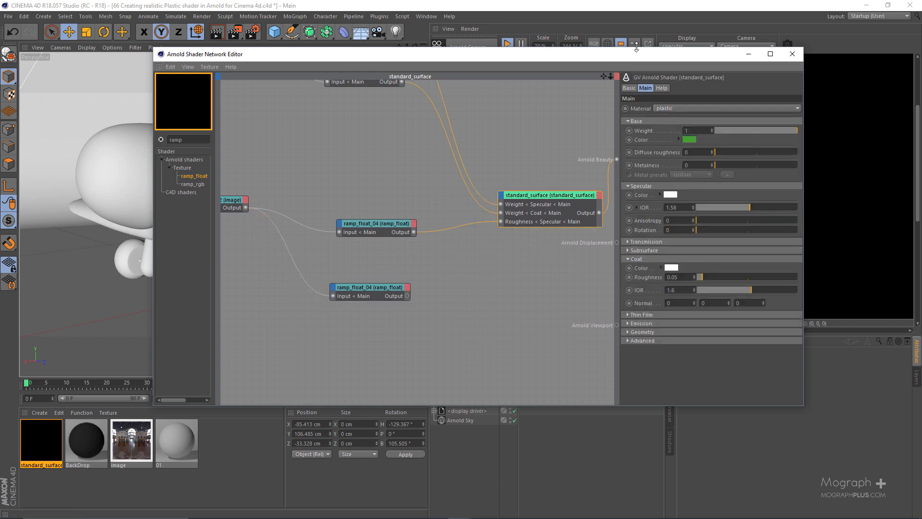
drag(637, 51, 442, 68)
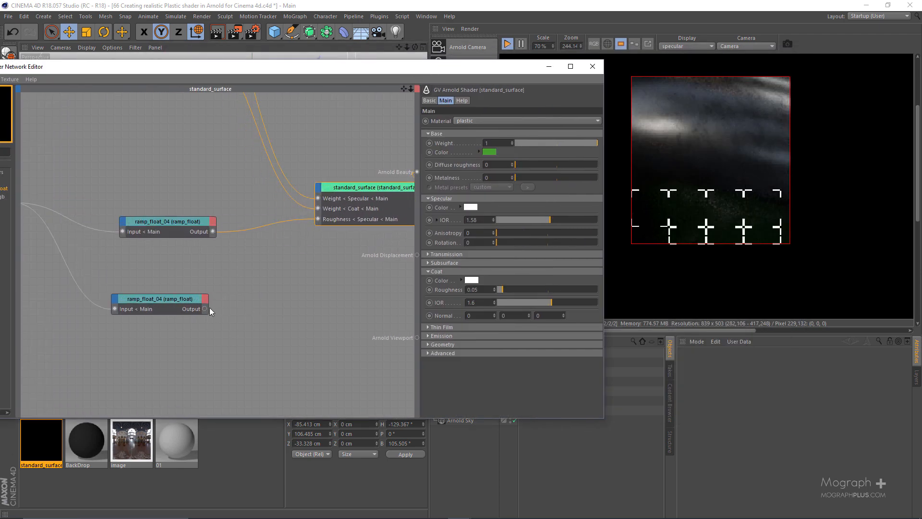
drag(322, 215, 319, 188)
click(322, 163)
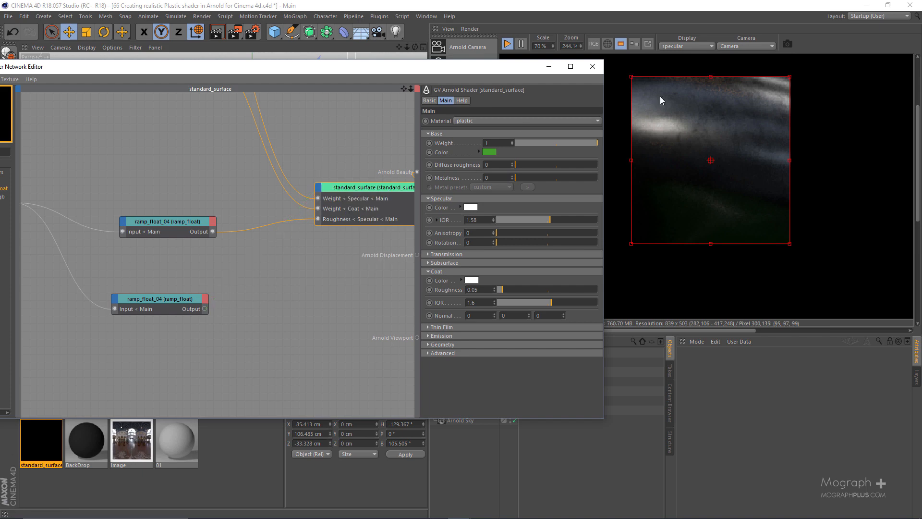
click(683, 47)
click(681, 135)
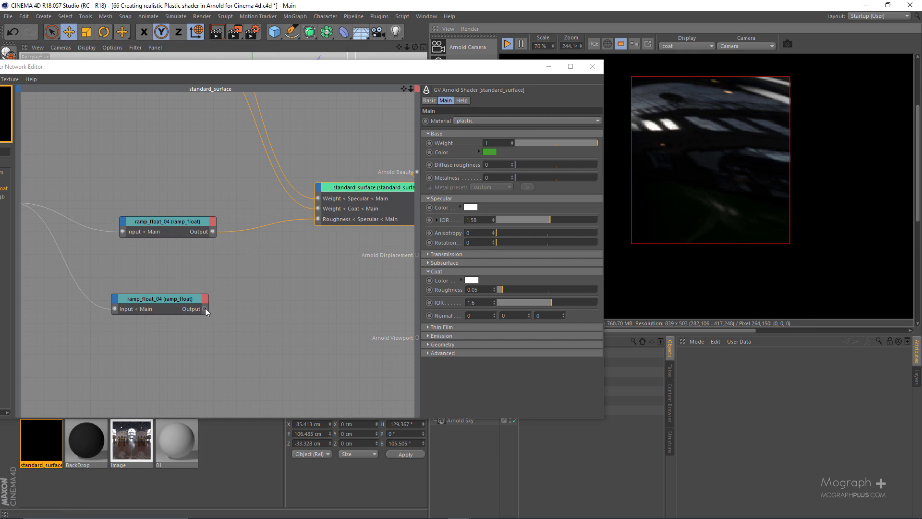
drag(204, 309, 414, 244)
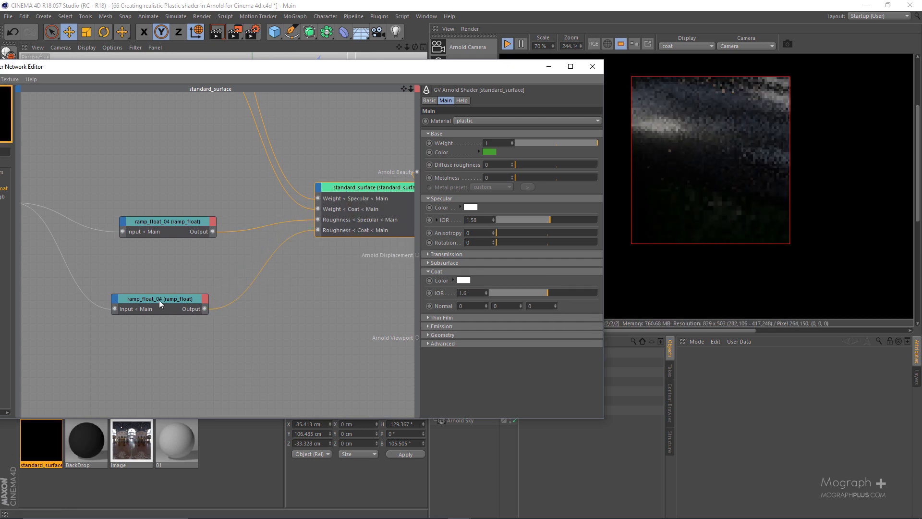
Show the duplicated ramp's curve in a separate spline window and set its first point's Y value to 0.025.
click(169, 308)
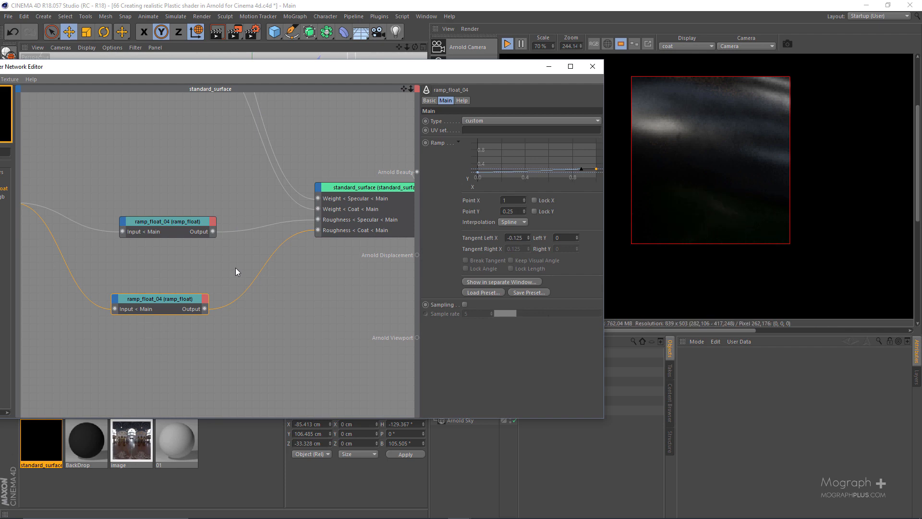
drag(215, 275, 161, 329)
click(508, 282)
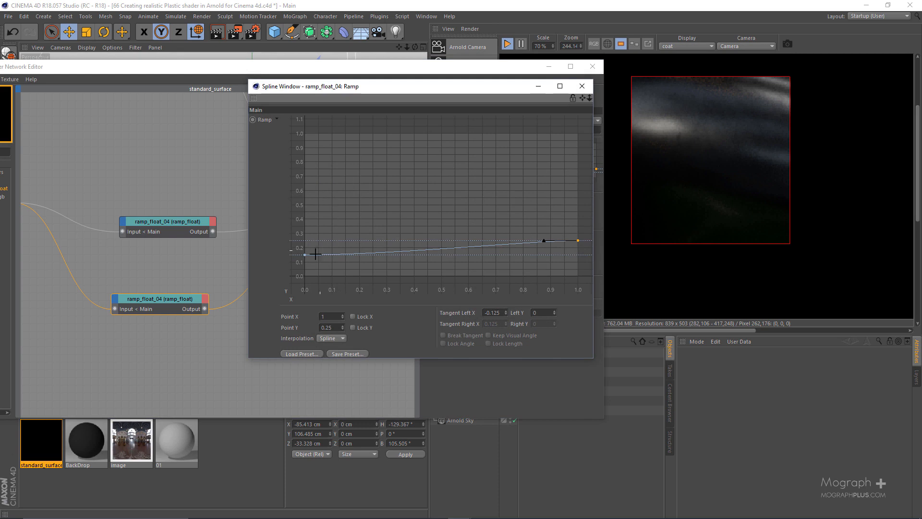
click(305, 254)
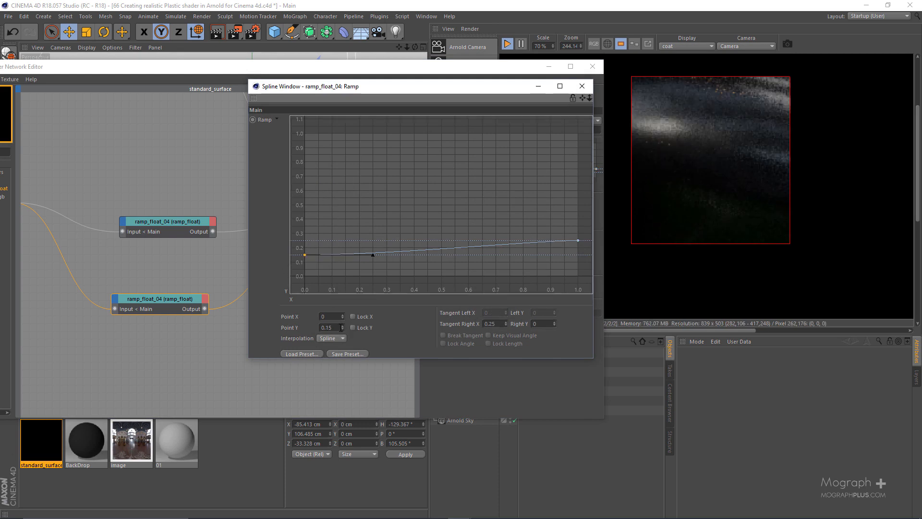
click(340, 328)
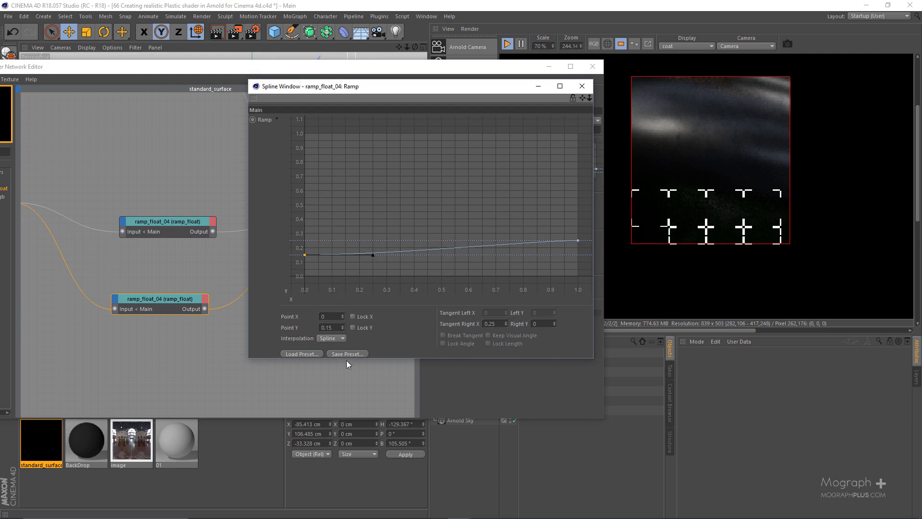
key(BackSpace)
key(BackSpace)
text(0)
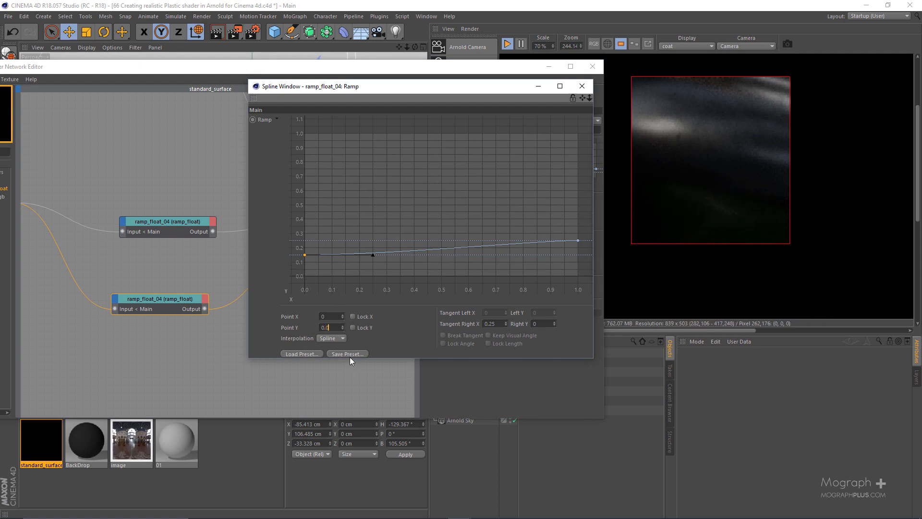
text(25)
key(Return)
Set the Y value of the duplicated ramp's last point to 0.075 and close the spline window.
drag(543, 229, 584, 264)
click(338, 327)
key(BackSpace)
key(BackSpace)
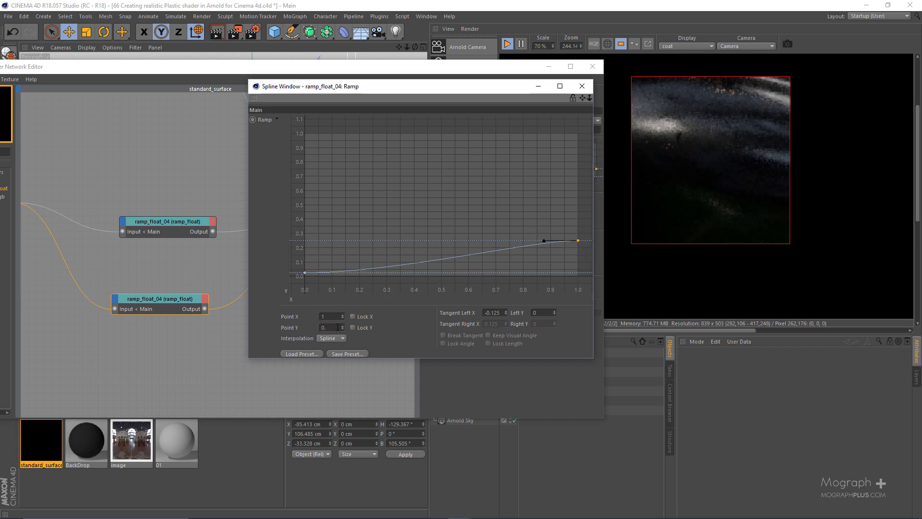
text(075)
key(Return)
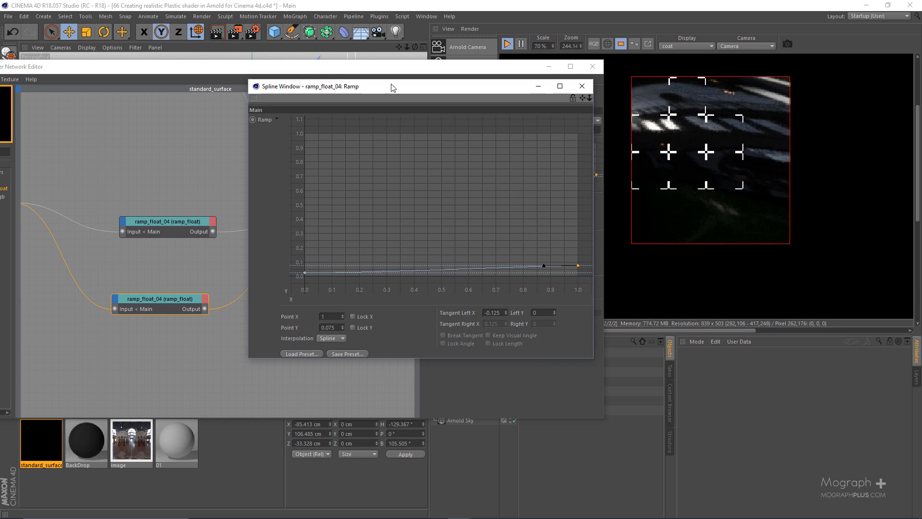
drag(394, 80, 400, 0)
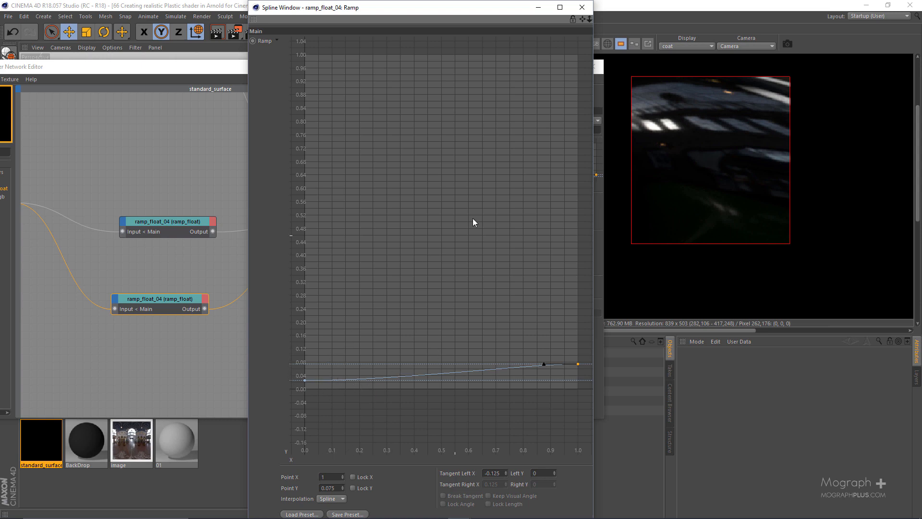
click(582, 8)
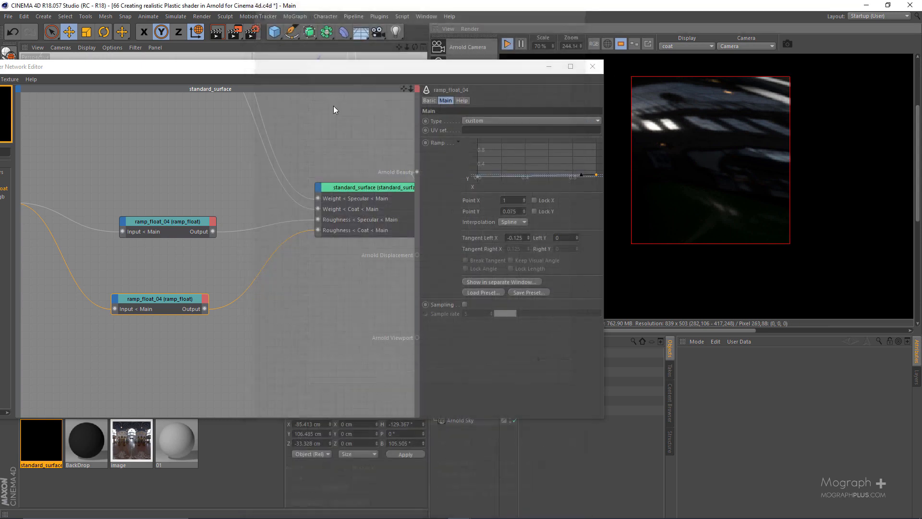
Display the beauty pass and compare the specular and coat roughness ramps by setting each in turn as the beauty root shader.
scroll(253, 290, down, 2)
middle_drag(77, 223, 147, 251)
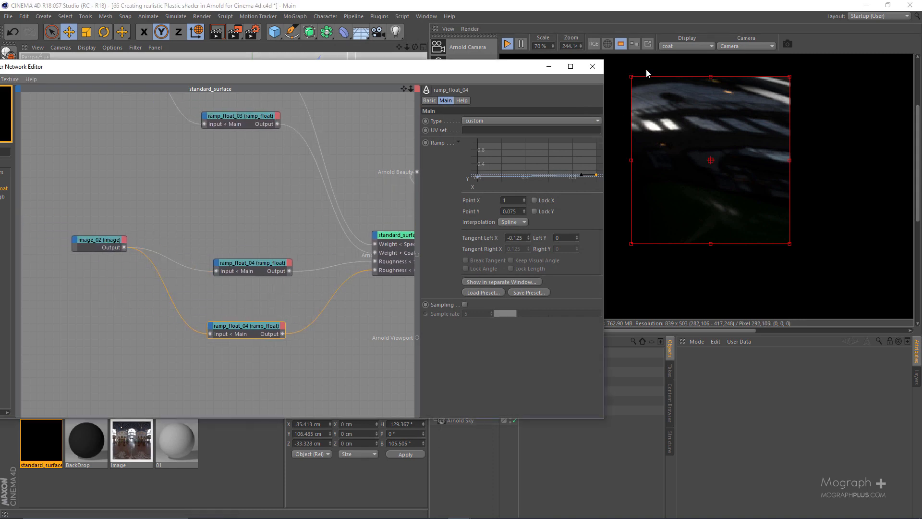
click(687, 46)
click(677, 57)
click(220, 263)
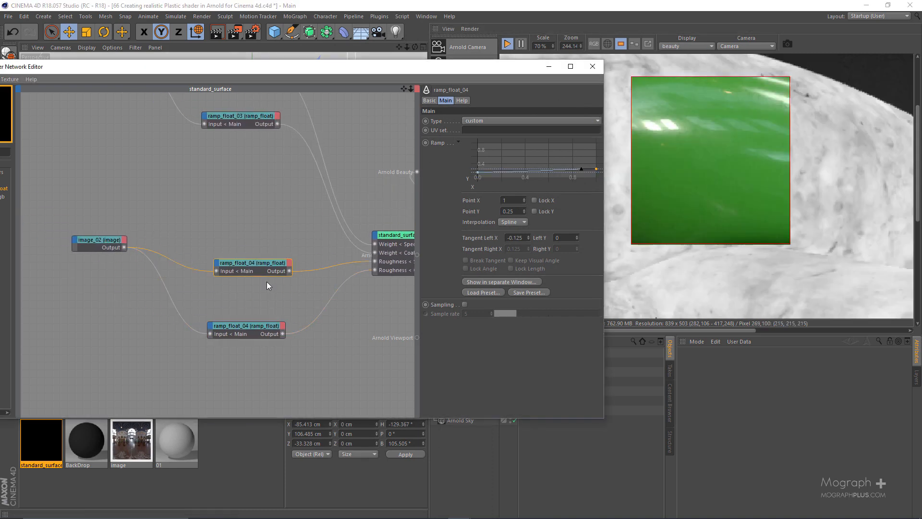
key(alt+w)
key(b)
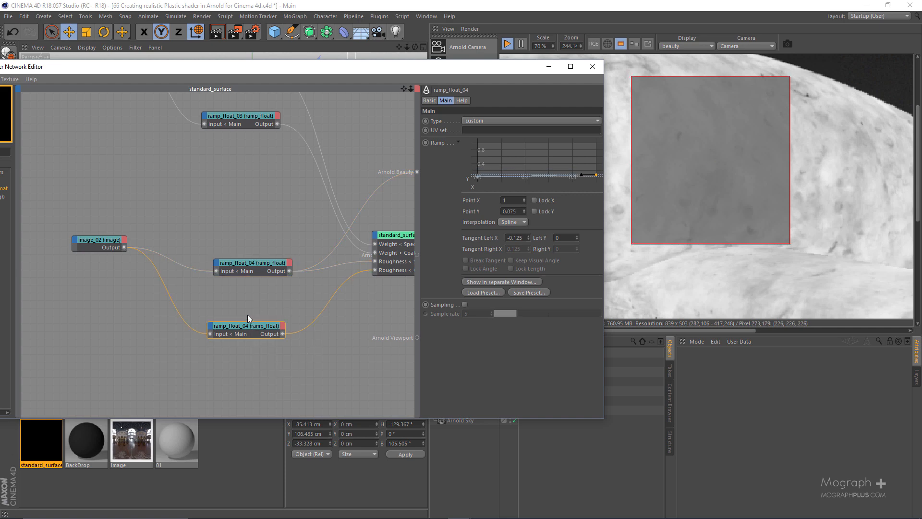
key(b)
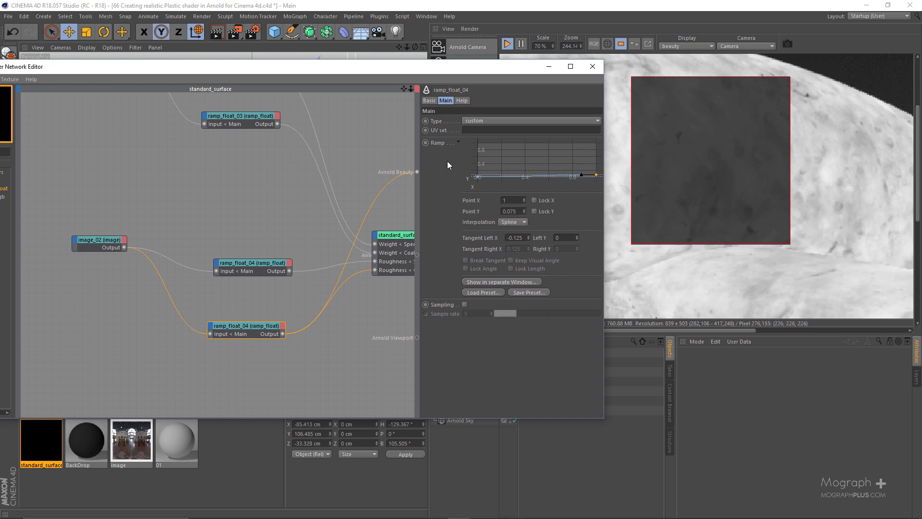
Look over the shader network, then switch to the Photos app to view the toy duck reference image 01.jpg.
scroll(247, 279, down, 3)
scroll(209, 241, down, 4)
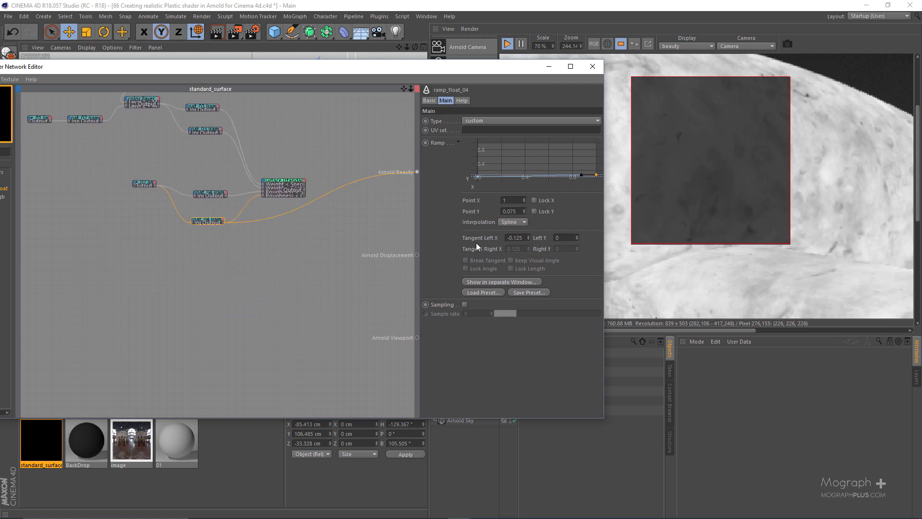
scroll(185, 230, up, 2)
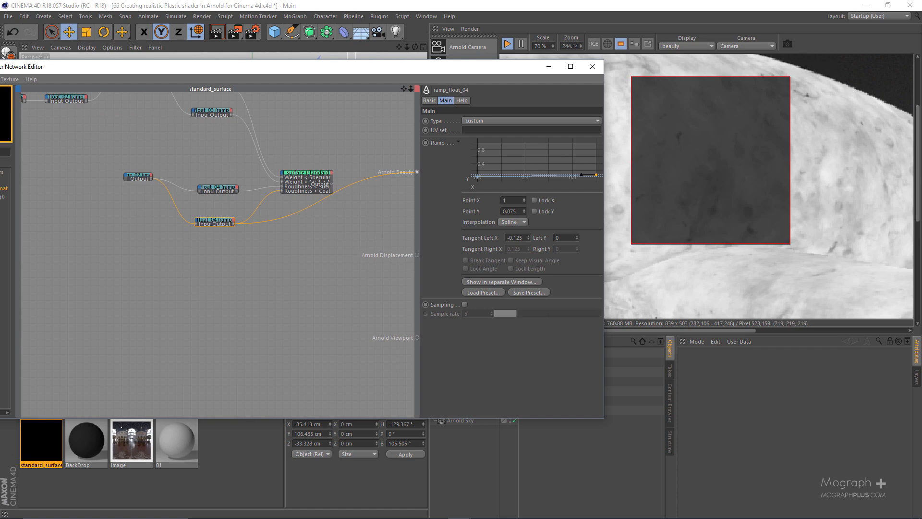
click(248, 518)
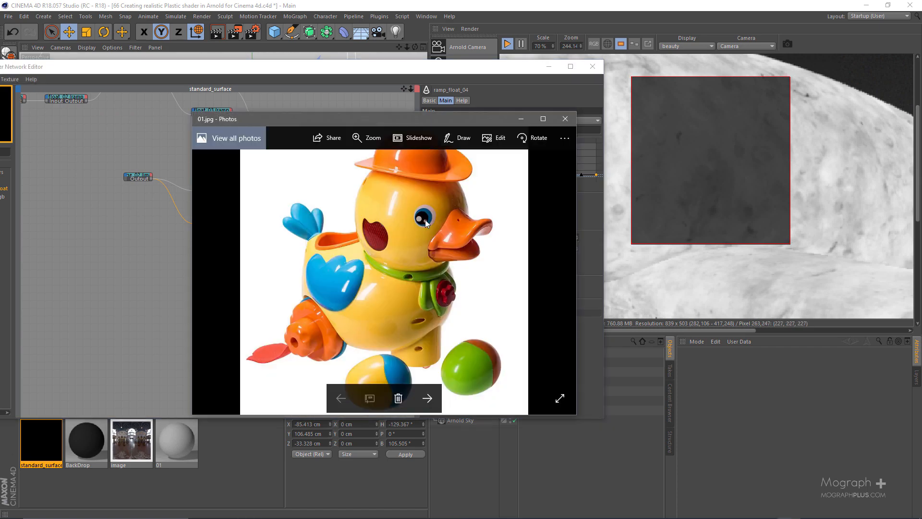
Examine the reflections on the toy duck's glossy plastic parts up close, then switch back to Cinema 4D.
double_click(465, 118)
scroll(464, 376, up, 5)
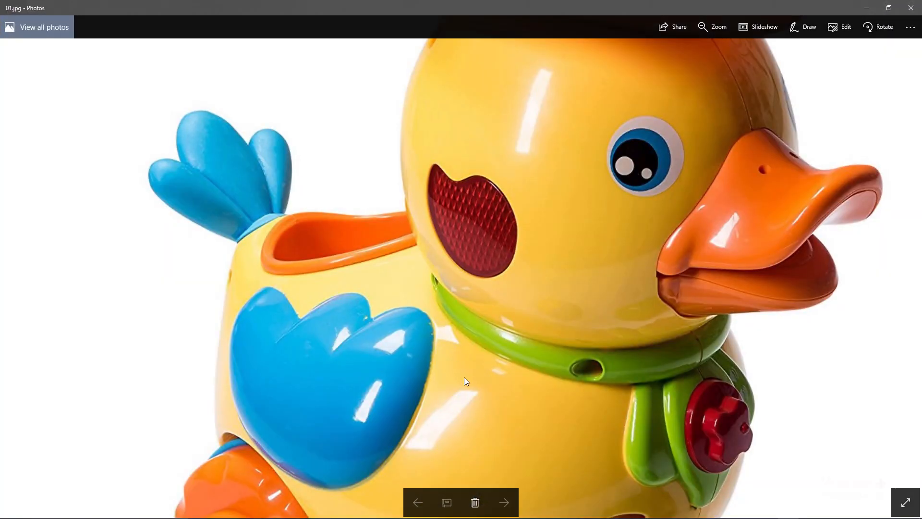
scroll(428, 293, up, 3)
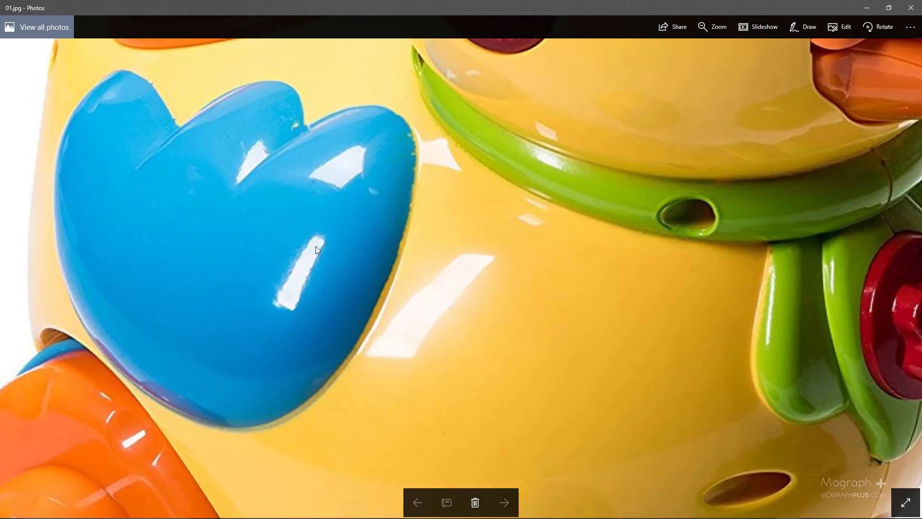
drag(638, 59, 560, 235)
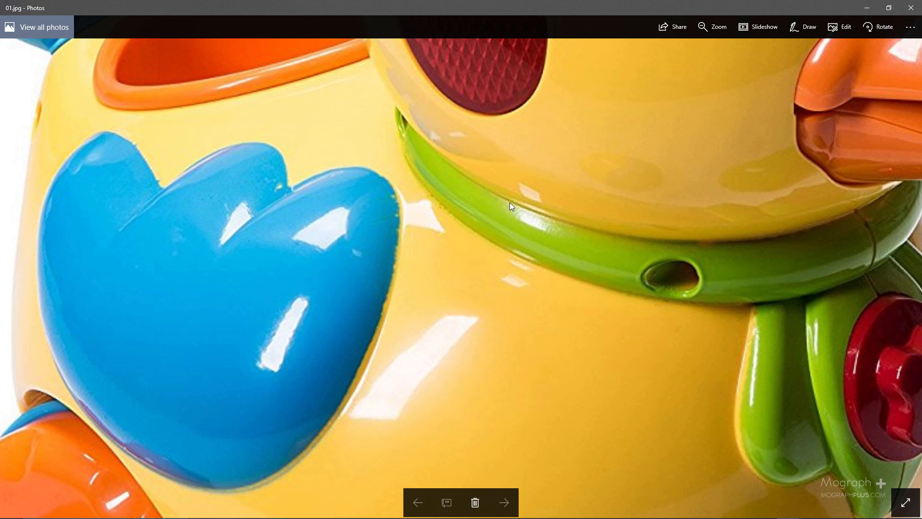
mouse_move(463, 213)
mouse_down()
mouse_move(399, 281)
mouse_move(472, 199)
mouse_up()
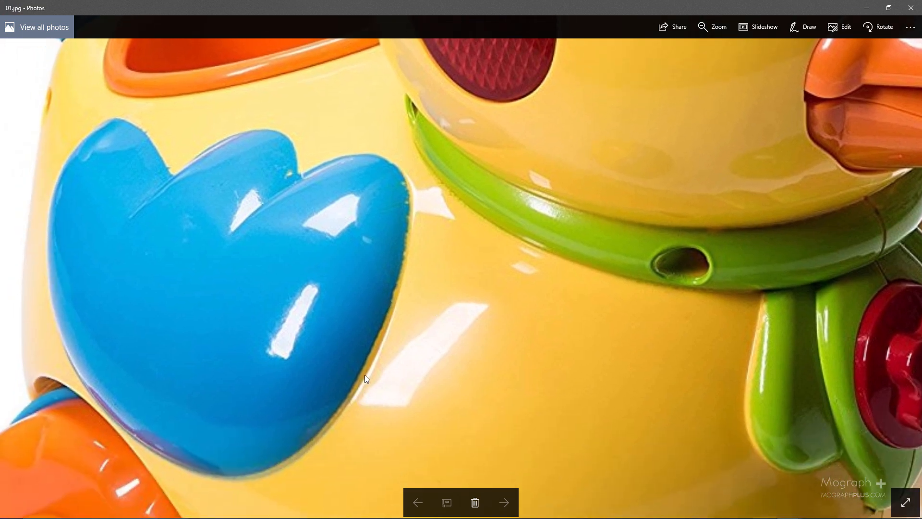
drag(604, 1, 921, 173)
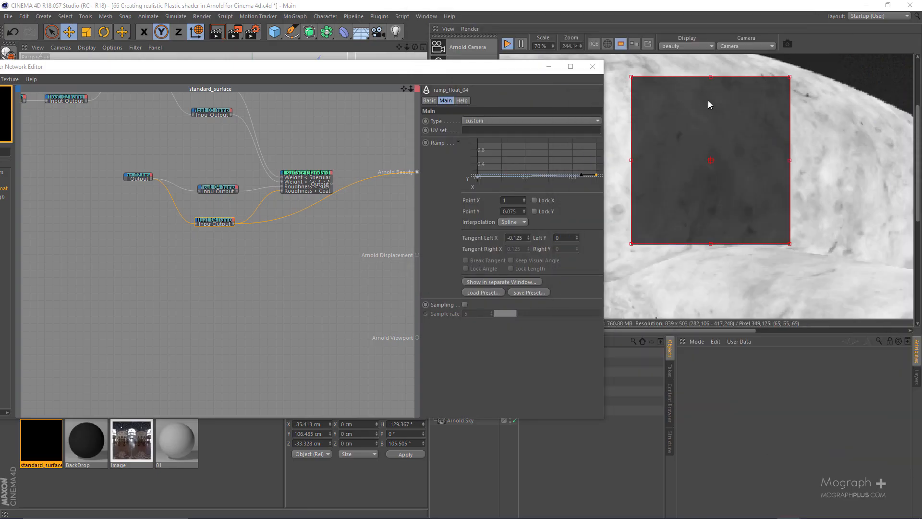
Turn off the region render in the IPR window and set its zoom to 100%.
drag(489, 73, 342, 69)
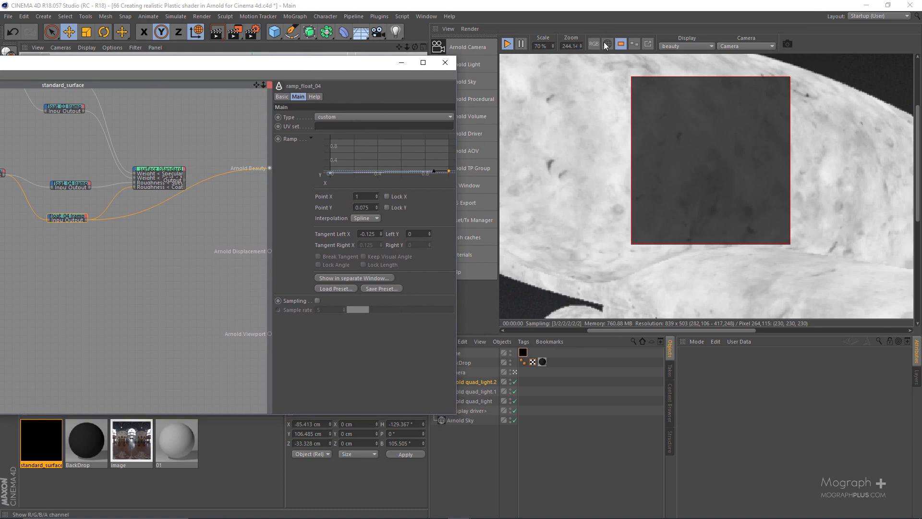
click(621, 44)
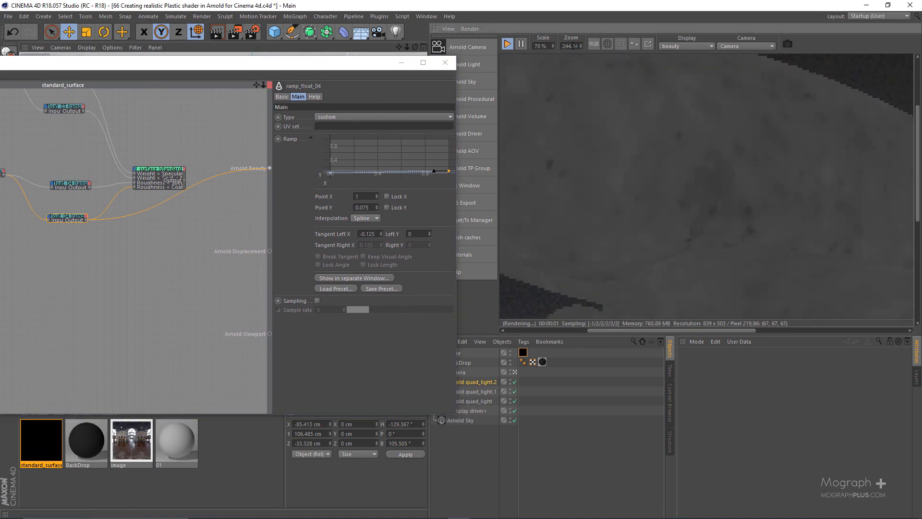
text(00)
key(Return)
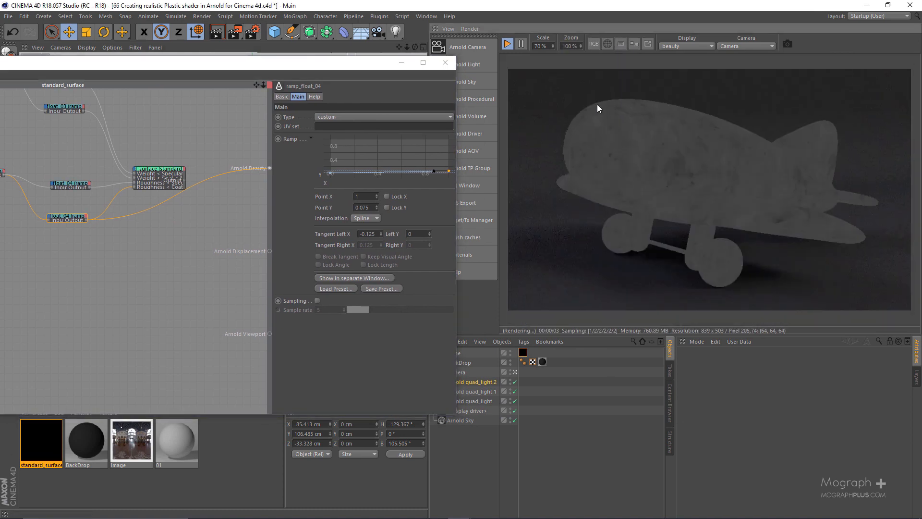
Set the standard_surface shader as the beauty root shader.
drag(360, 66, 552, 82)
scroll(391, 202, up, 2)
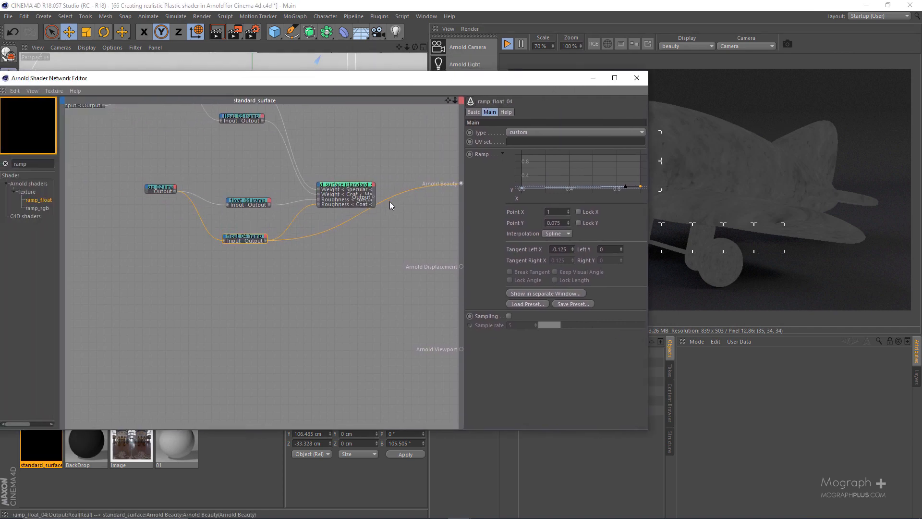
click(324, 194)
key(alt+w)
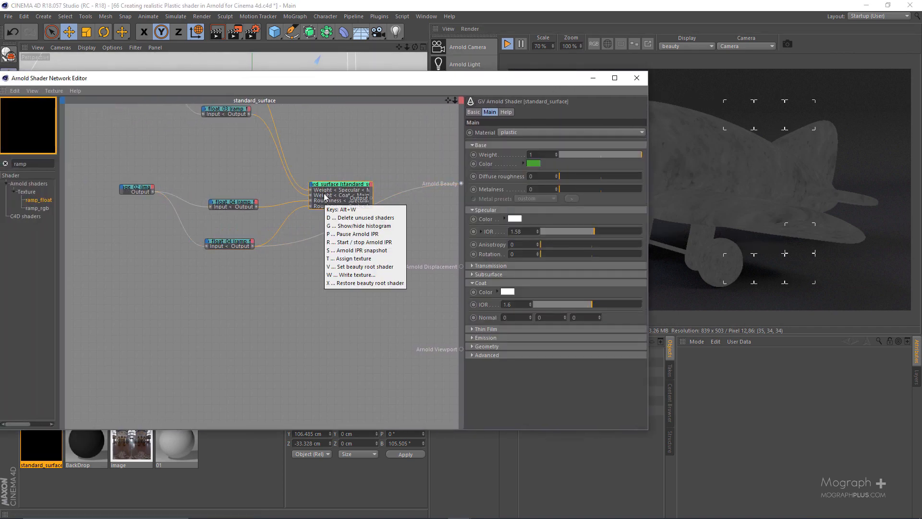
key(r)
Set the IPR render scale to 200% and limit rendering to a region around the highlights on the plane's body.
drag(526, 77, 418, 84)
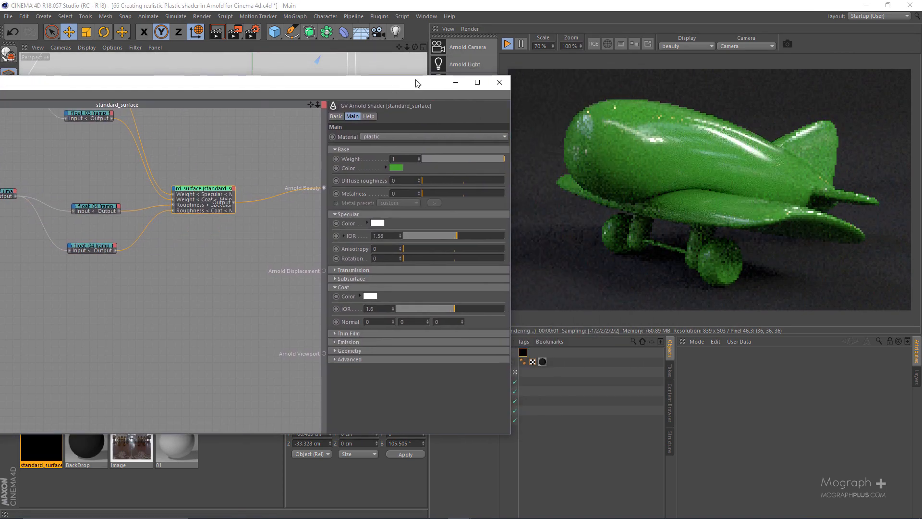
double_click(541, 47)
text(2)
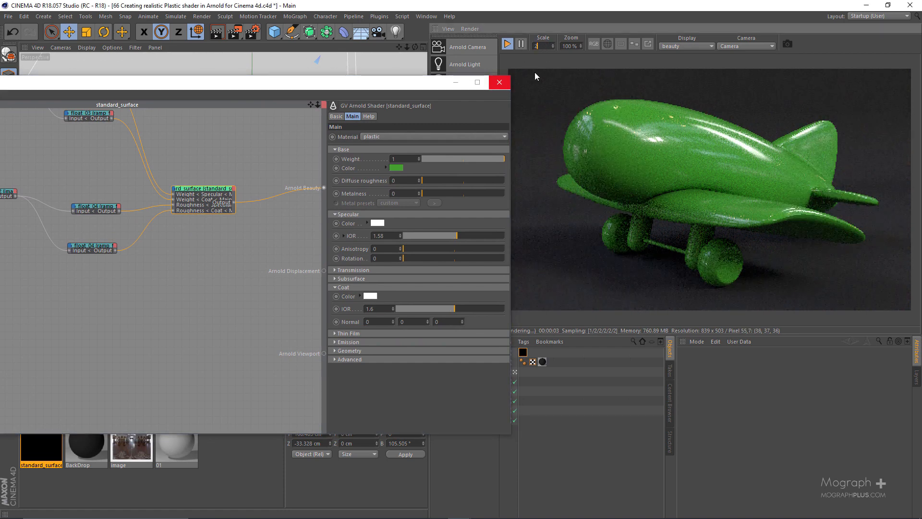
text(00)
key(Return)
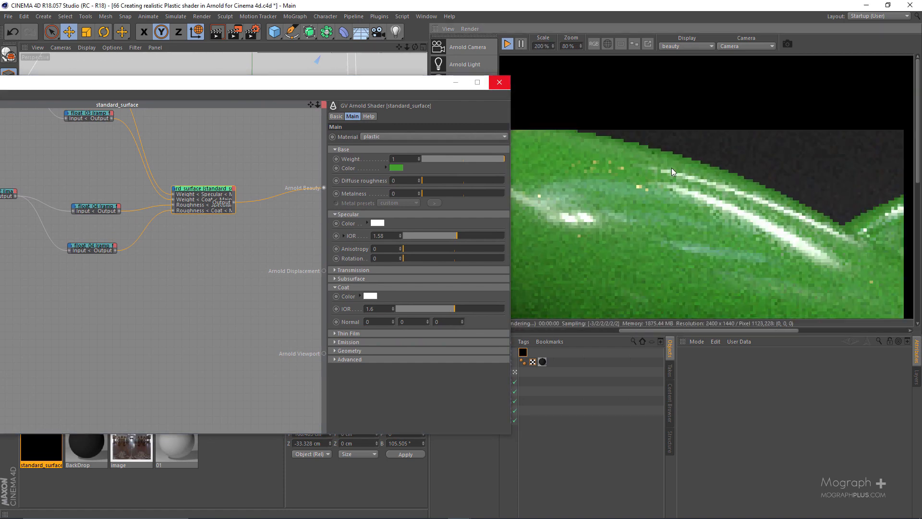
scroll(671, 168, down, 1)
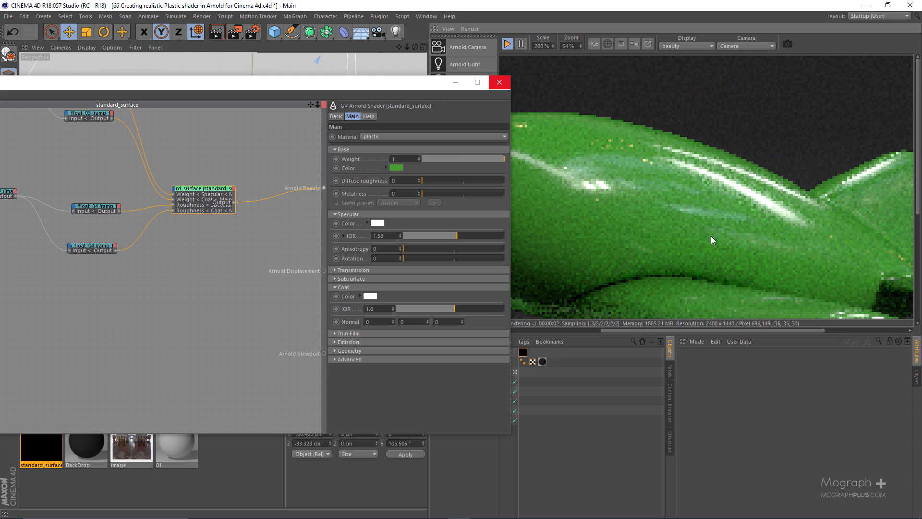
drag(711, 235, 846, 348)
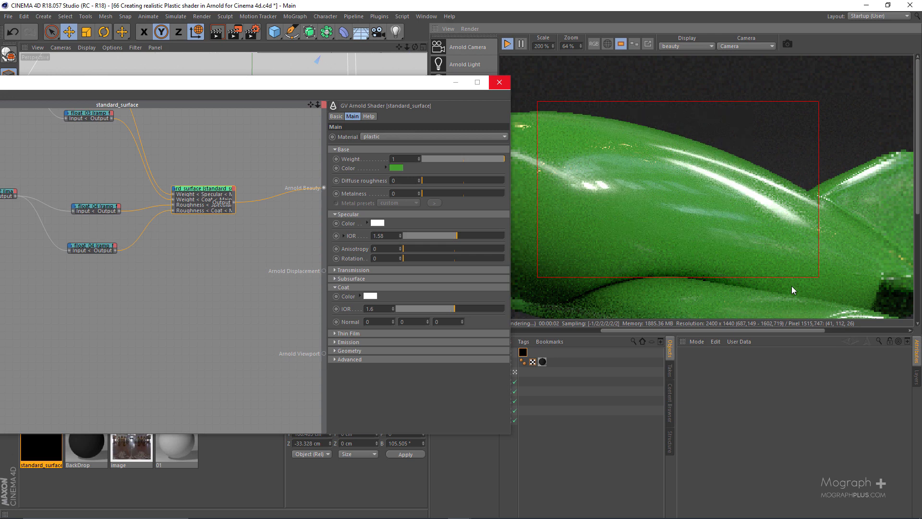
scroll(791, 287, up, 3)
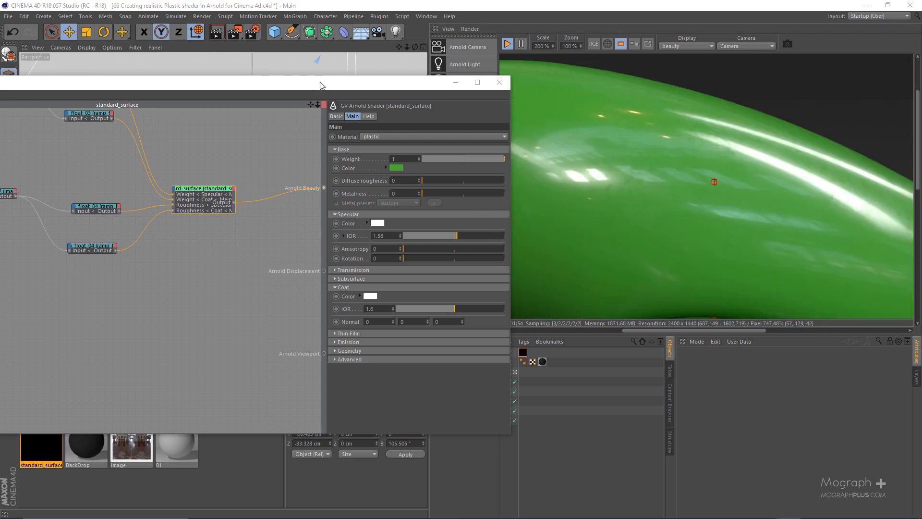
Look over the ramp connections in the shader network and the reflections in the rendered region.
drag(321, 86, 487, 106)
scroll(345, 169, down, 3)
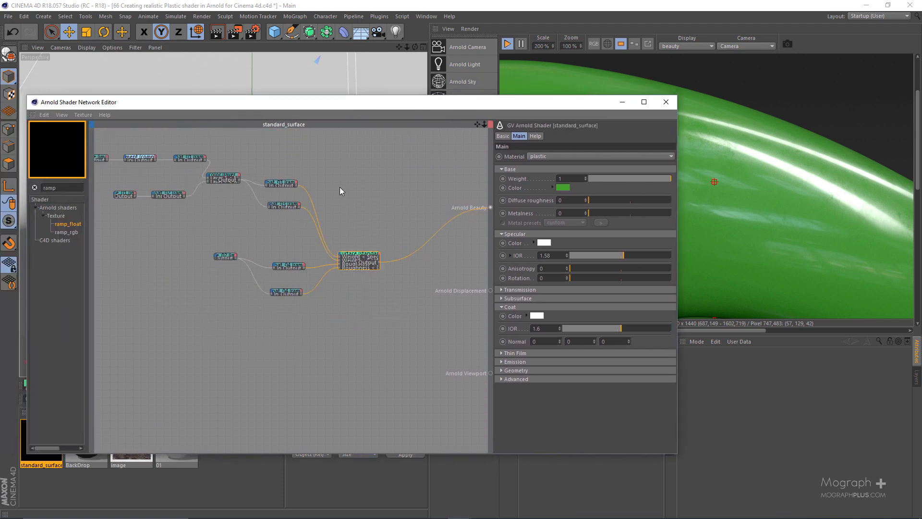
alt+middle_drag(296, 269, 256, 229)
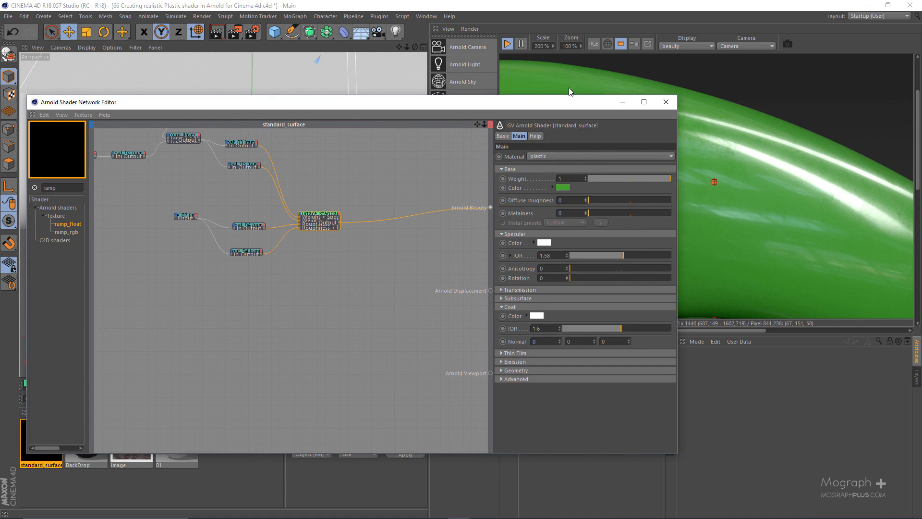
drag(552, 104, 309, 107)
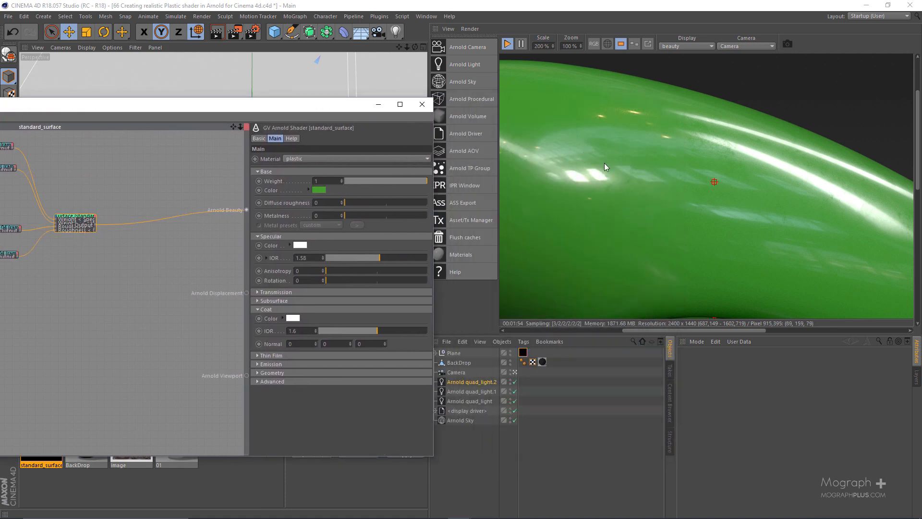
middle_drag(738, 154, 768, 155)
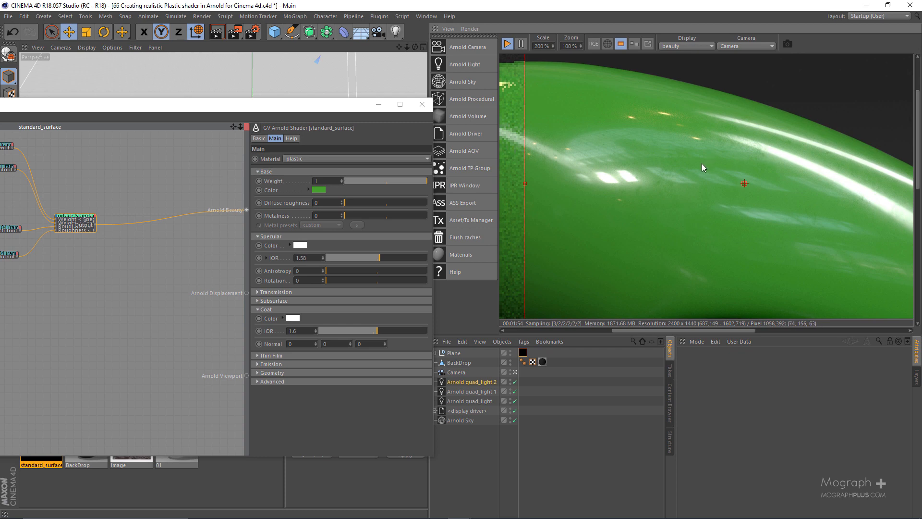
middle_drag(748, 186, 707, 183)
Compare the specular and coat passes of the rendered region, then return the display to the beauty pass.
click(684, 46)
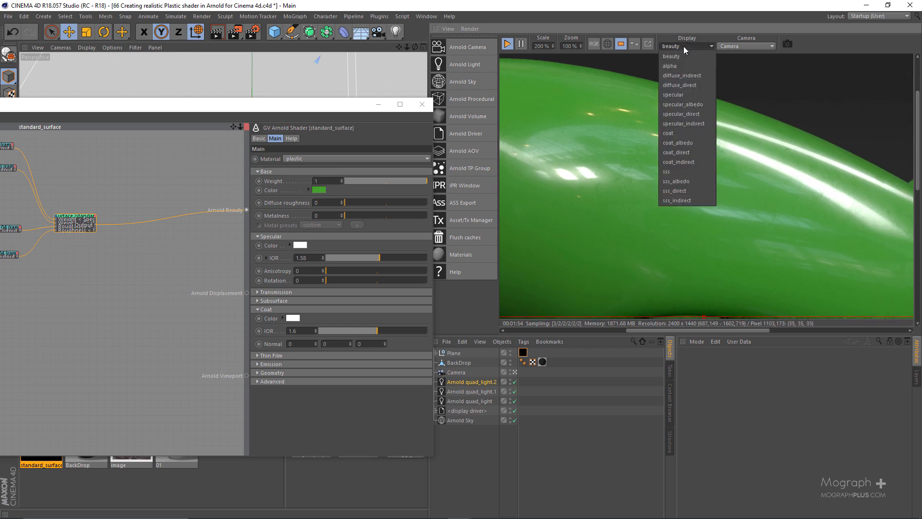
click(697, 93)
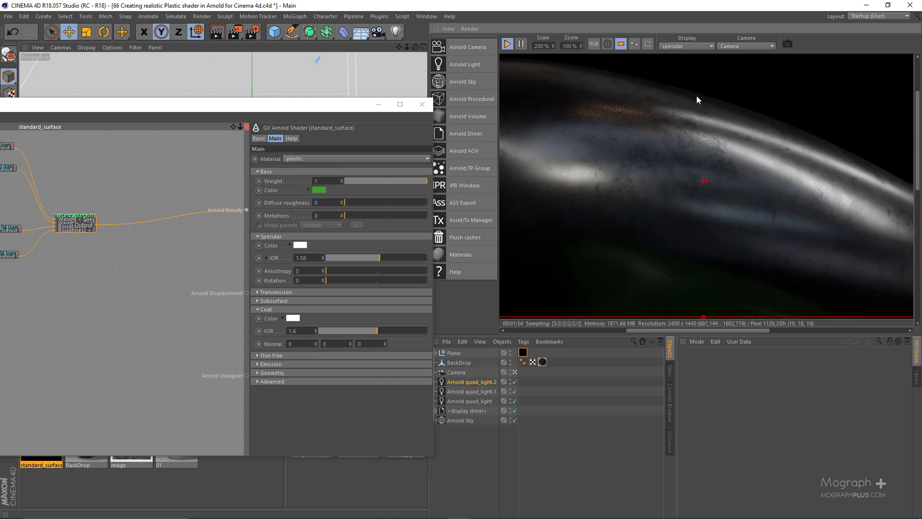
click(685, 45)
click(681, 137)
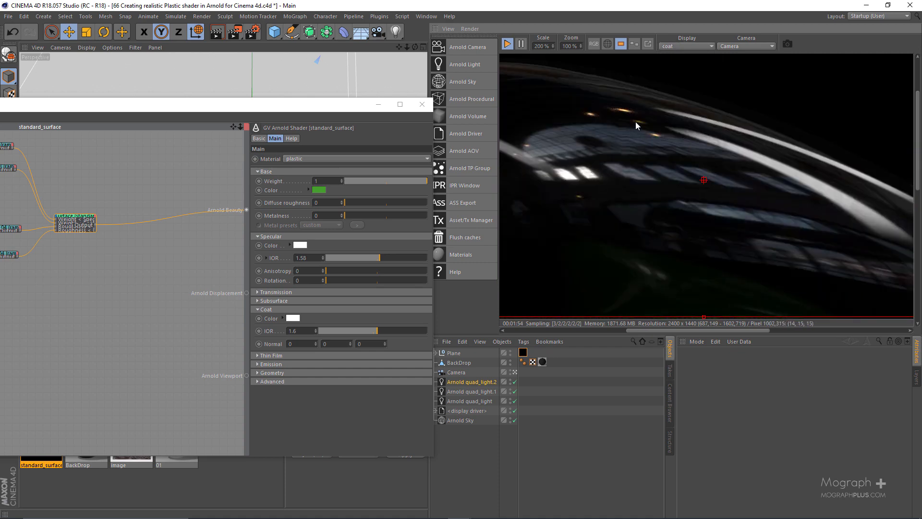
click(676, 46)
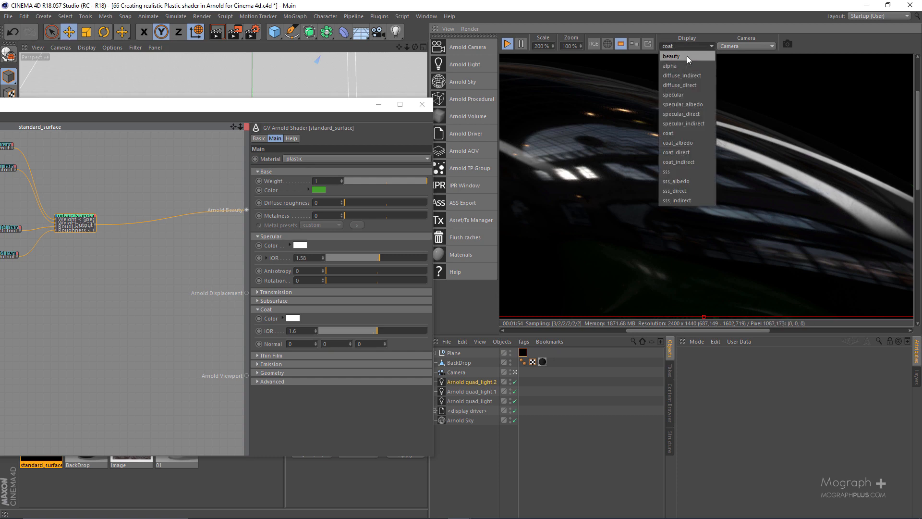
click(687, 56)
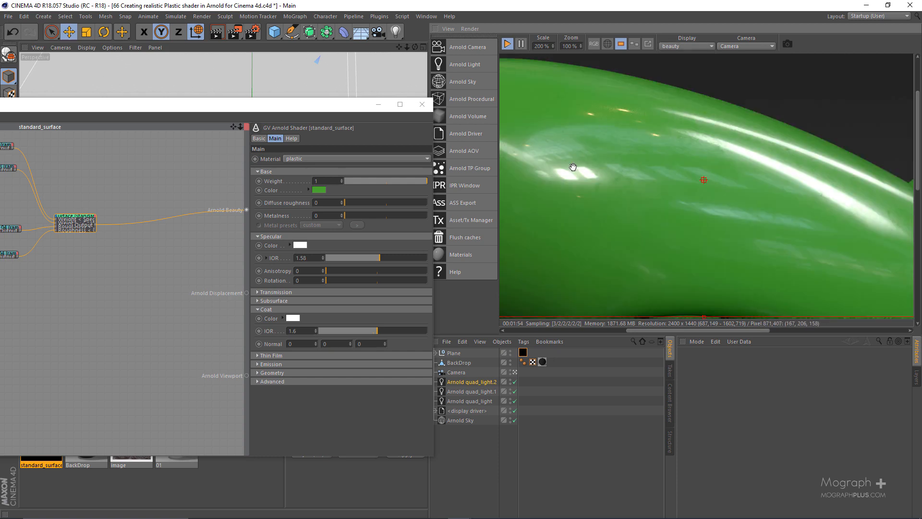
middle_drag(573, 167, 518, 144)
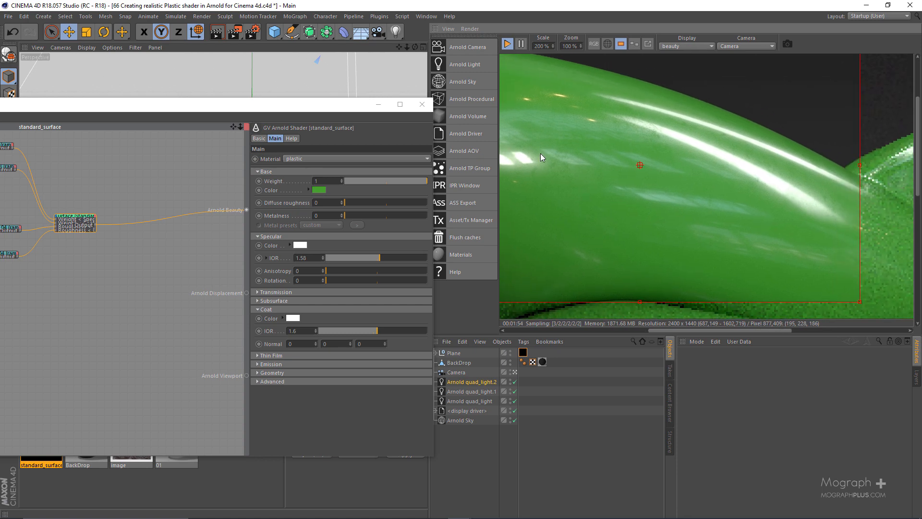
Move the standard_surface node away from the roughness ramps, closer to the Arnold Beauty output.
drag(321, 108, 757, 112)
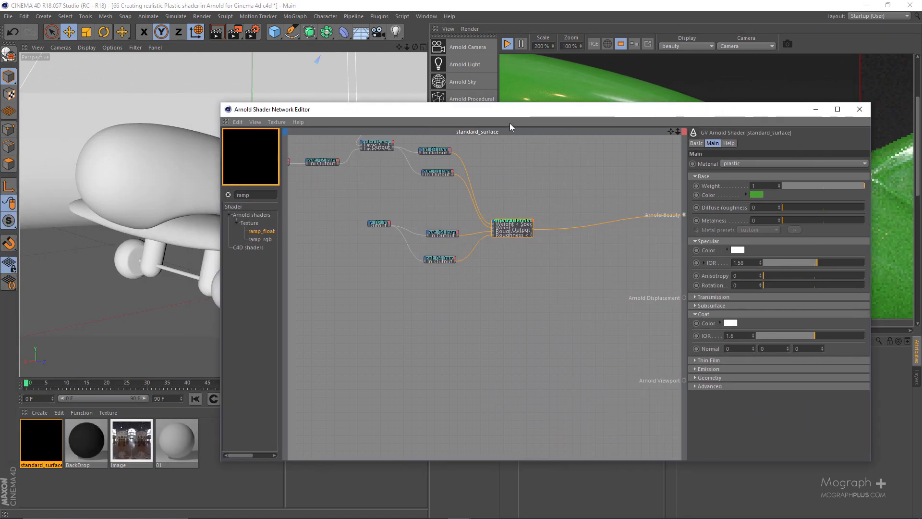
scroll(529, 245, up, 4)
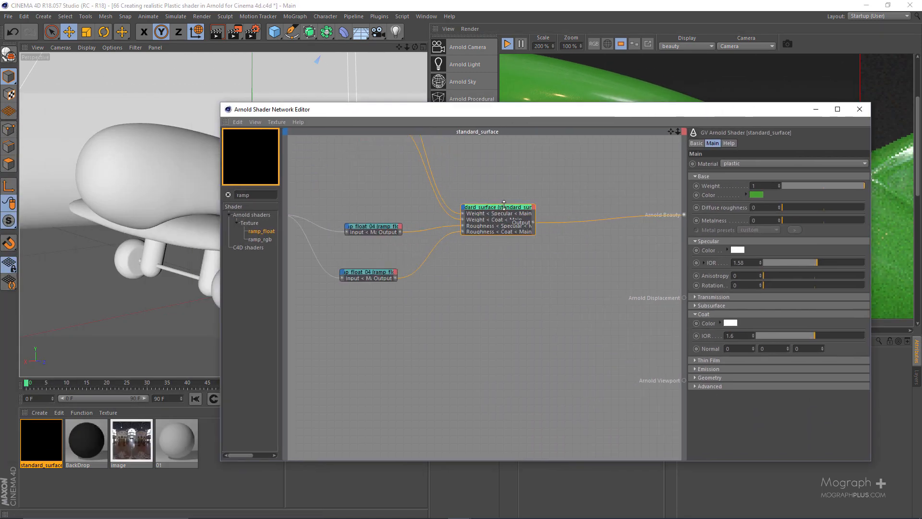
drag(487, 208, 568, 205)
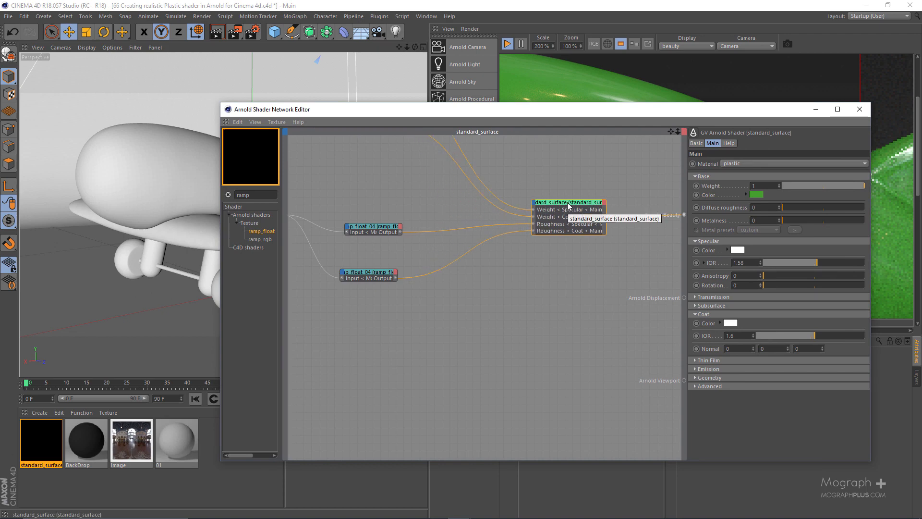
drag(568, 114, 420, 63)
Add a bump2d shader to the network and place it below the standard_surface node.
double_click(385, 287)
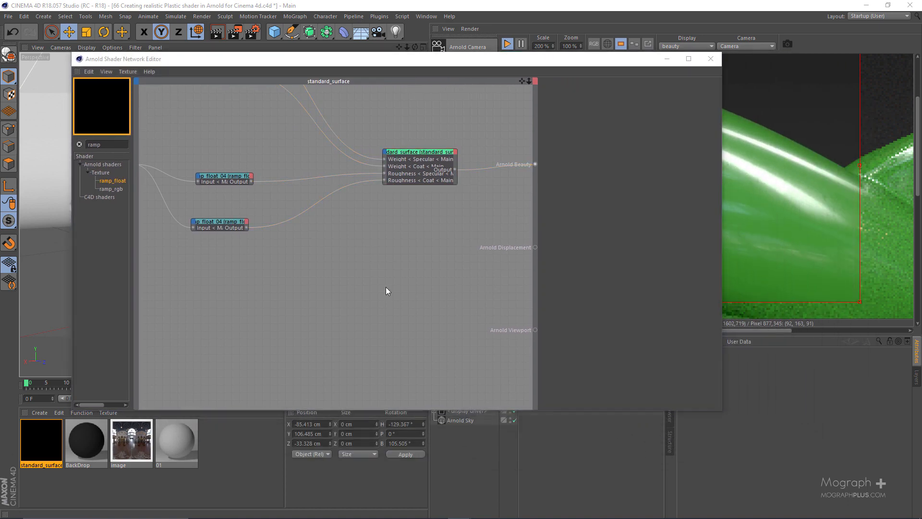
text(bump)
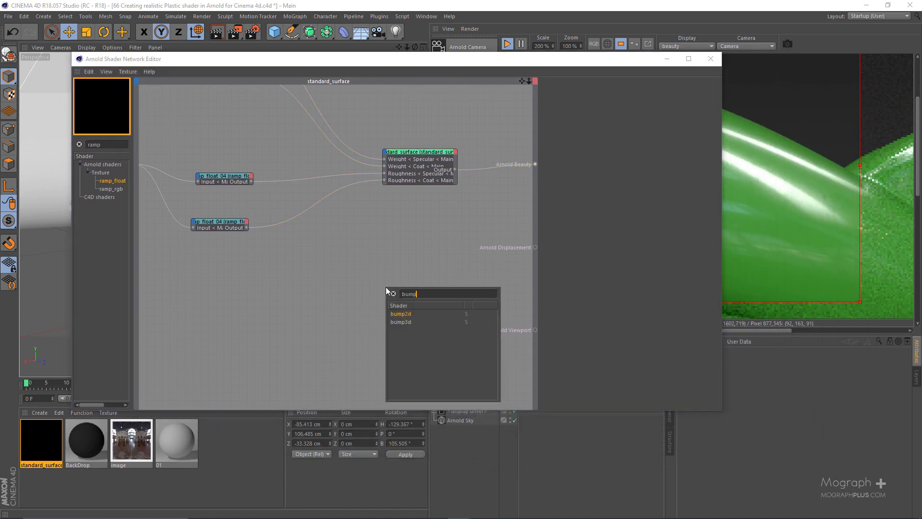
key(Return)
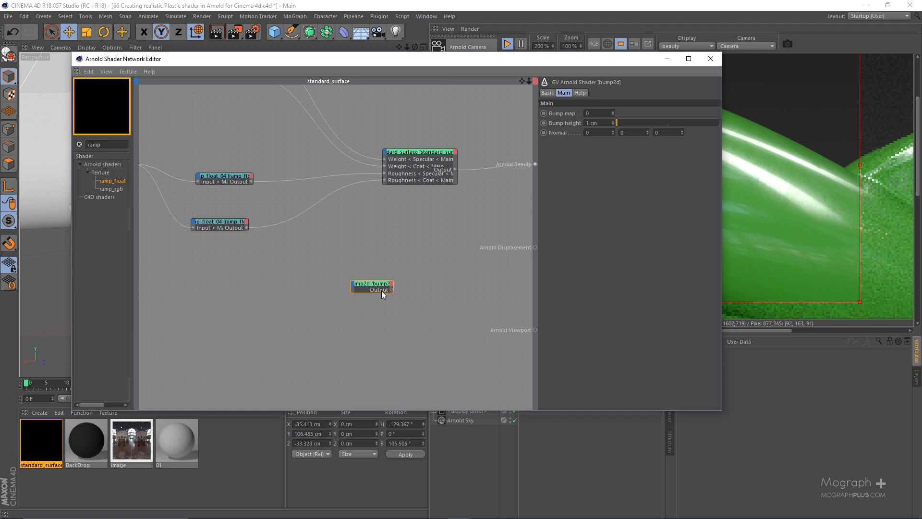
click(351, 277)
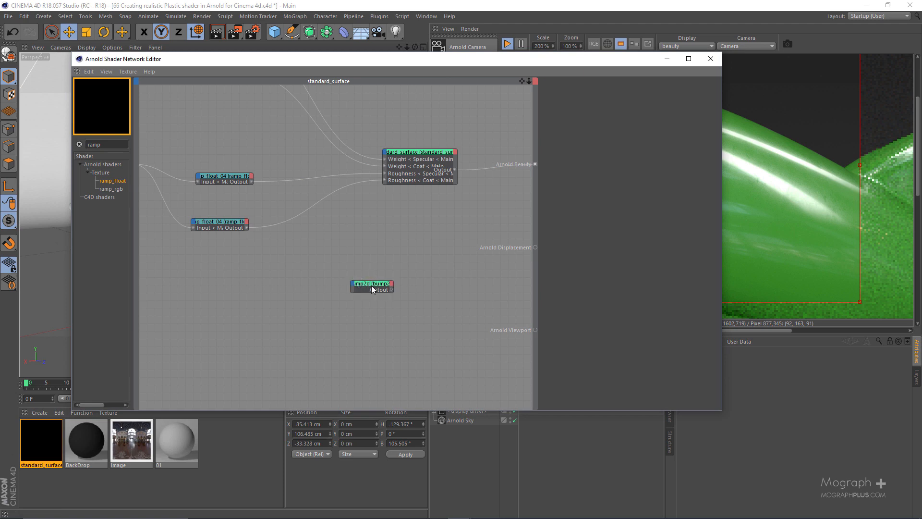
drag(371, 285, 359, 271)
scroll(350, 281, up, 1)
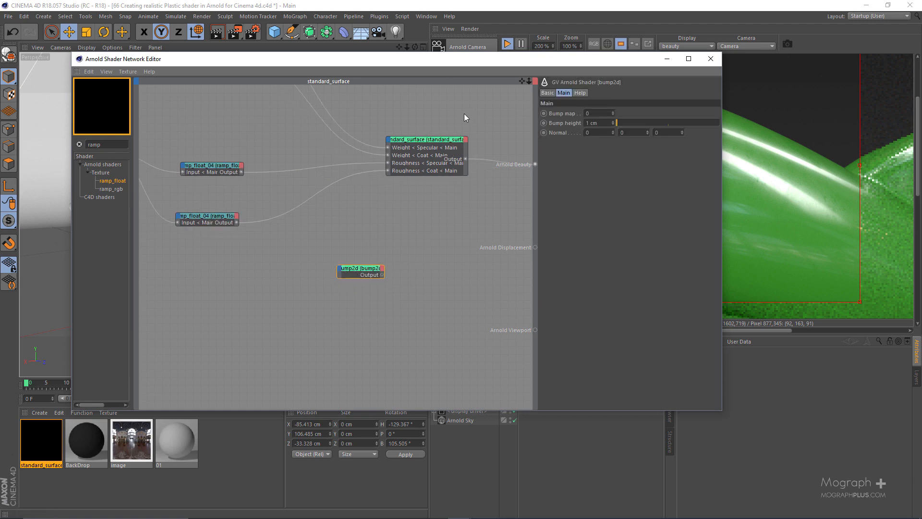
Add a noise shader to the network beside the bump2d node.
double_click(287, 279)
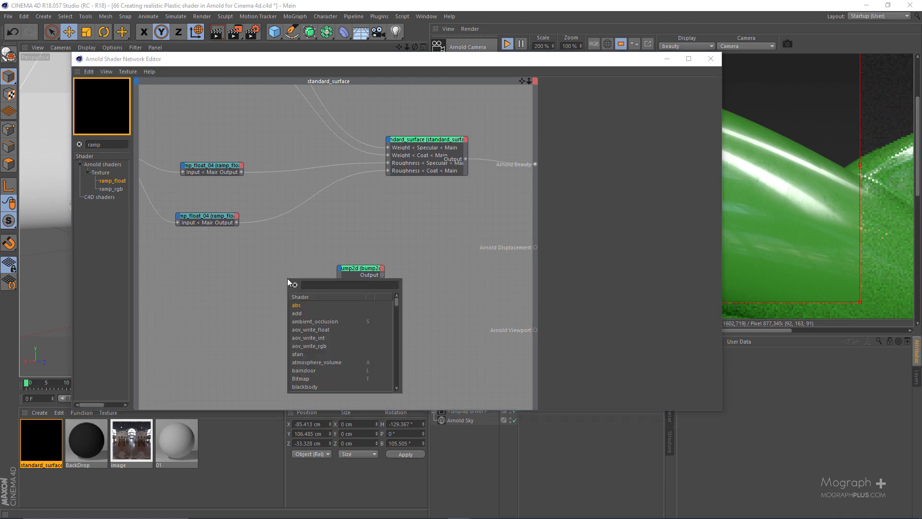
text(noise)
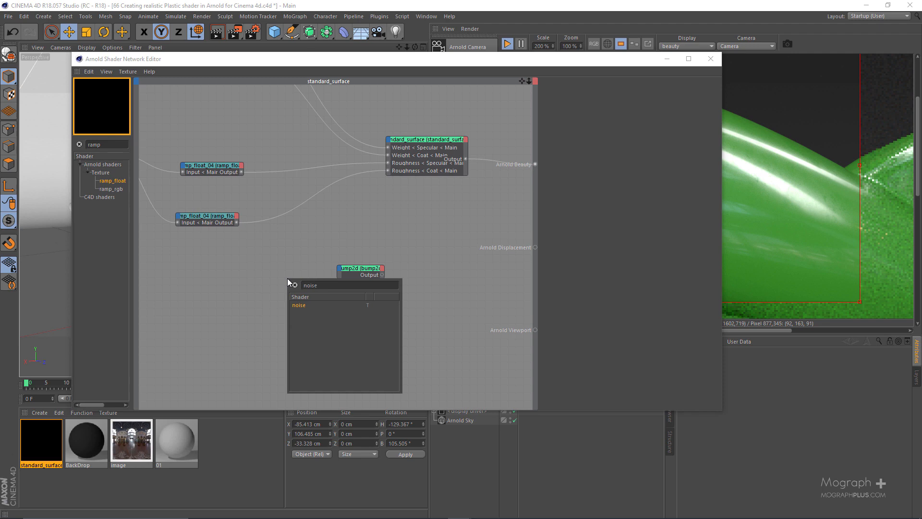
key(Return)
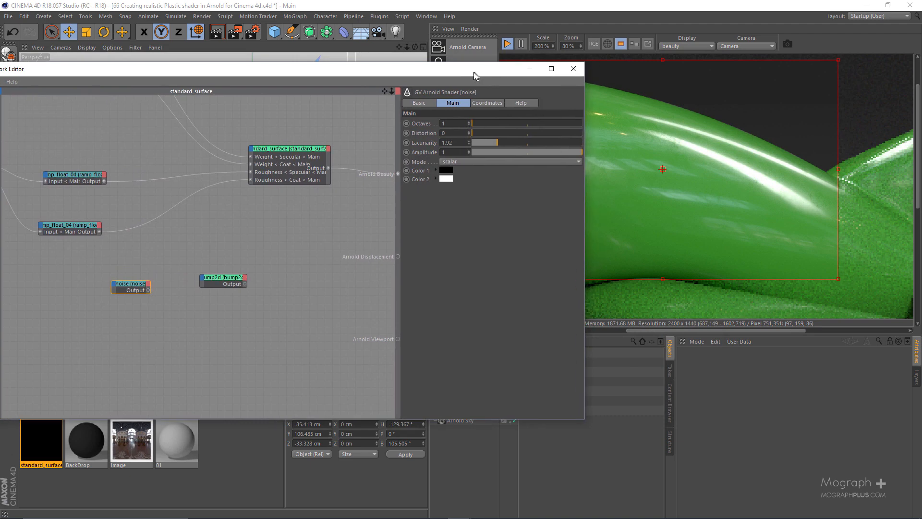
Set the render zoom to 100 % and scale to 70 %, turn off the render region and restart the full-frame render.
drag(474, 73, 365, 80)
scroll(750, 201, down, 1)
mouse_move(749, 202)
middle_down()
mouse_move(751, 166)
mouse_move(759, 201)
middle_up()
text(100)
drag(576, 46, 578, 77)
key(Return)
text(100)
key(Return)
click(509, 44)
text(70)
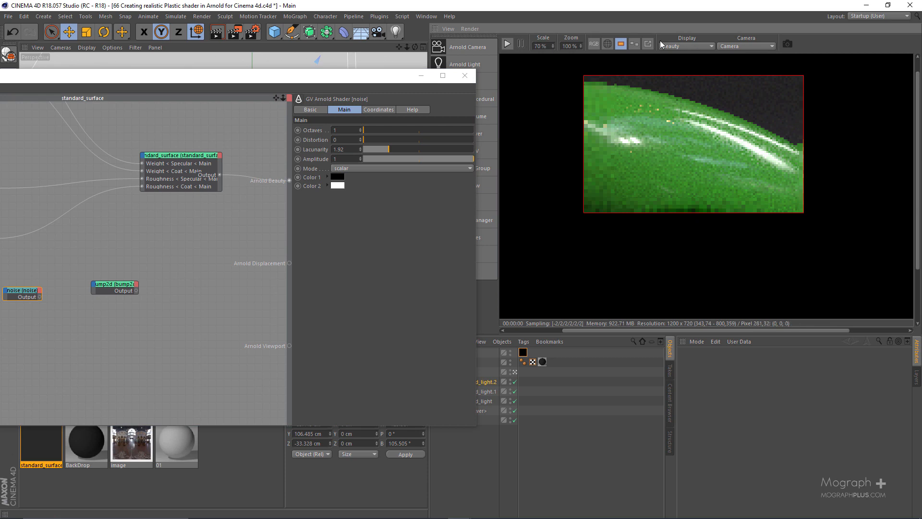
key(Return)
click(507, 44)
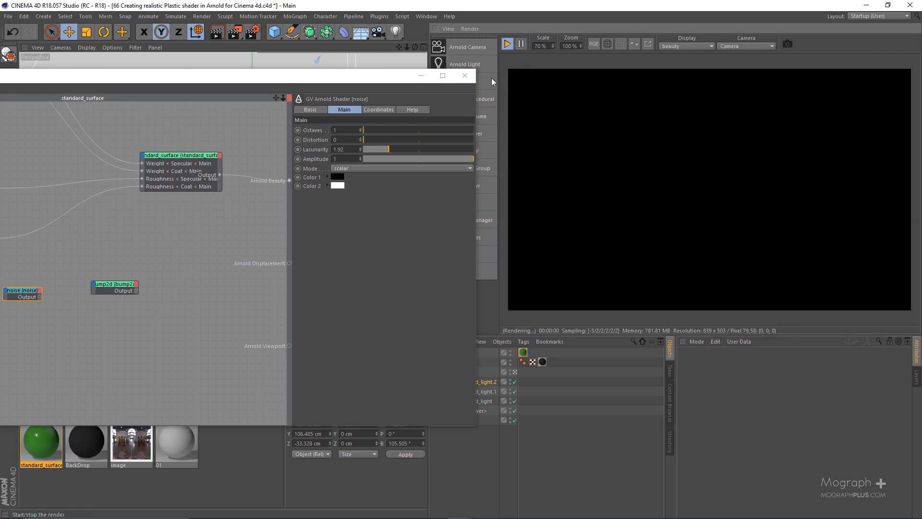
Preview the noise shader as the beauty root and set its uniform coordinate scale to 12, trying 5 and 10 first.
key(alt+w)
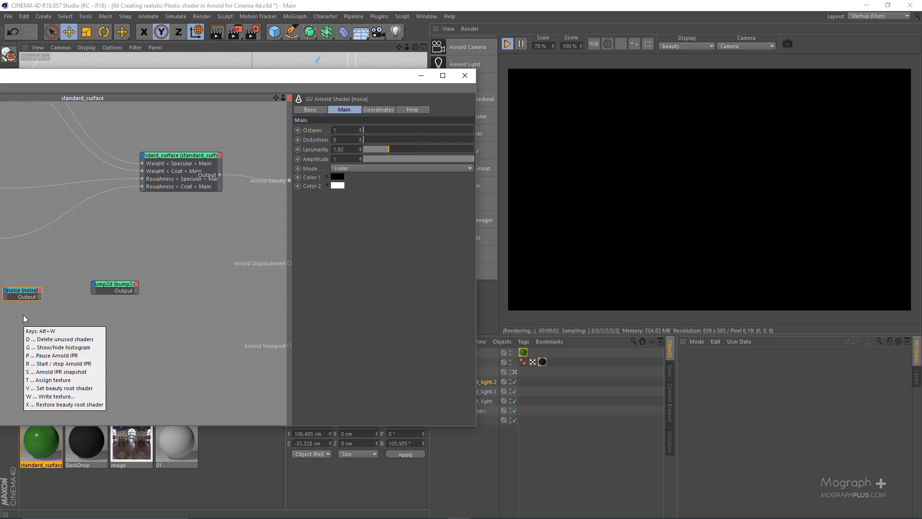
key(v)
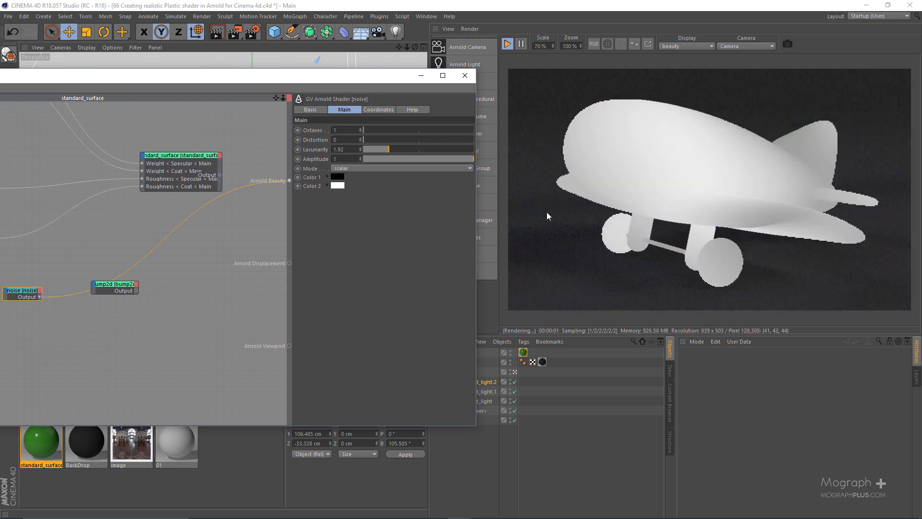
click(379, 110)
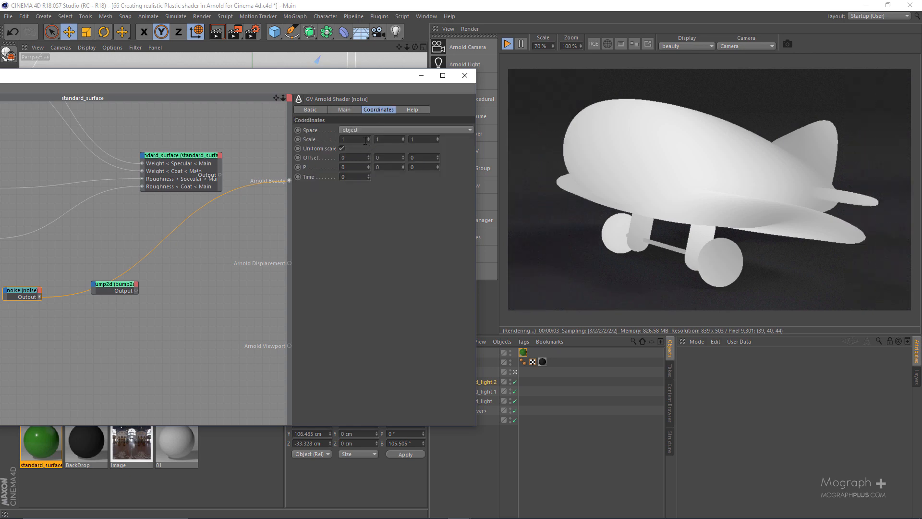
drag(365, 140, 329, 142)
text(5)
key(Return)
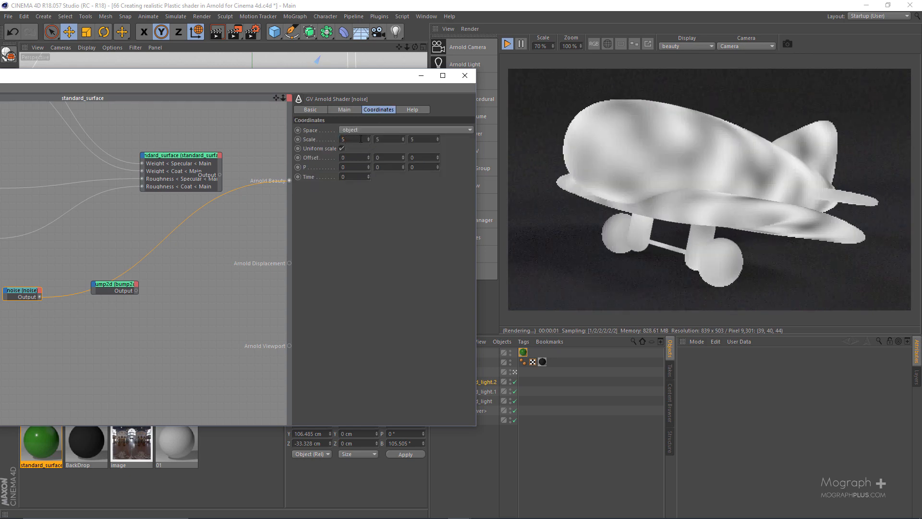
text(10)
key(Return)
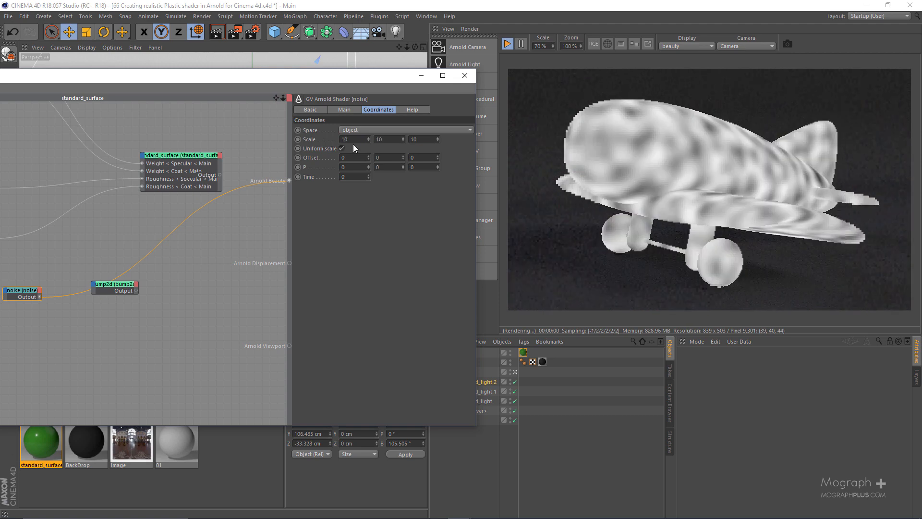
drag(361, 142, 332, 142)
text(12)
key(Return)
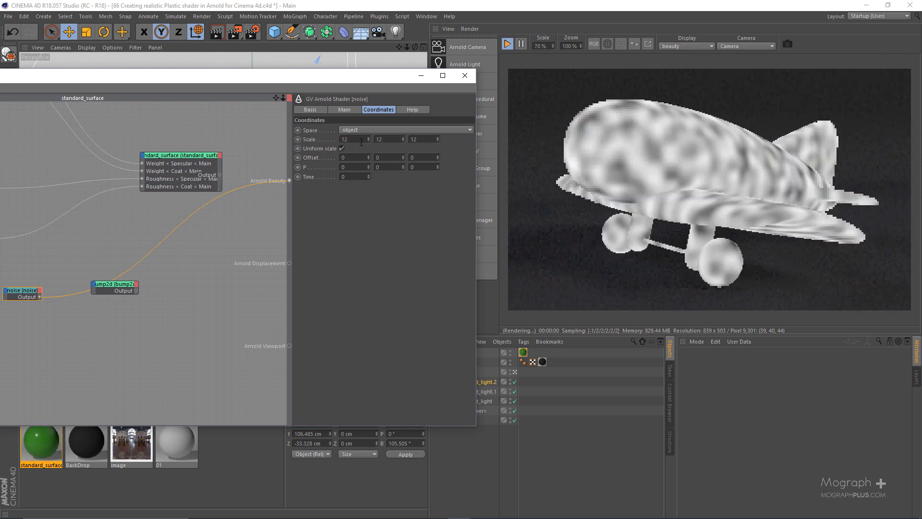
Connect the noise output to the Bump map input of the bump2d node.
drag(350, 77, 534, 80)
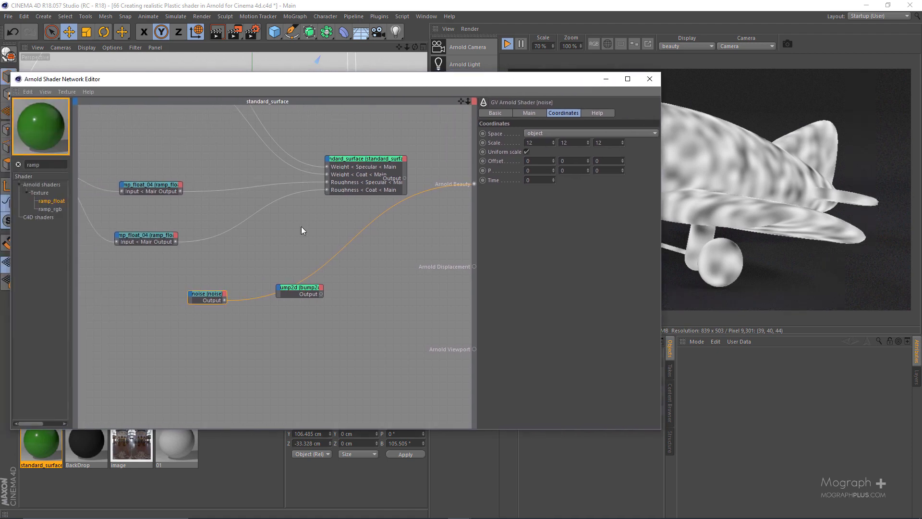
scroll(263, 289, up, 2)
scroll(224, 316, up, 2)
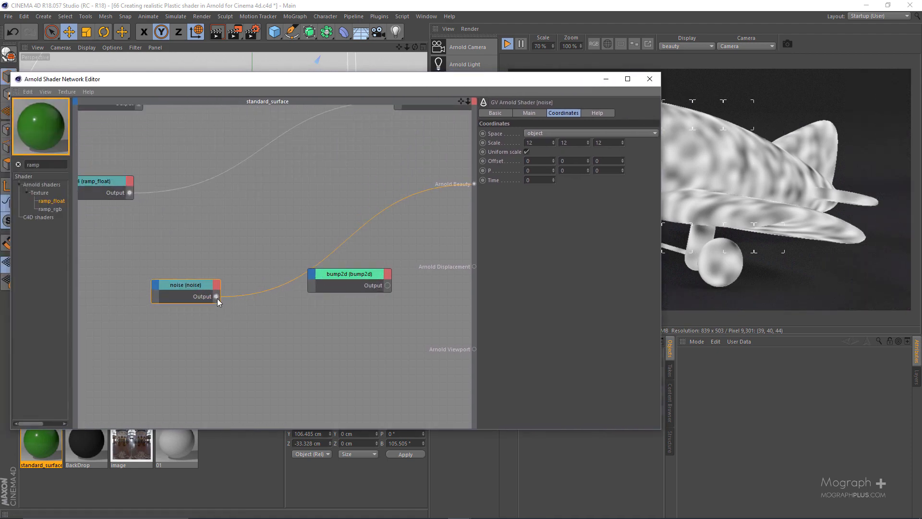
drag(216, 296, 371, 282)
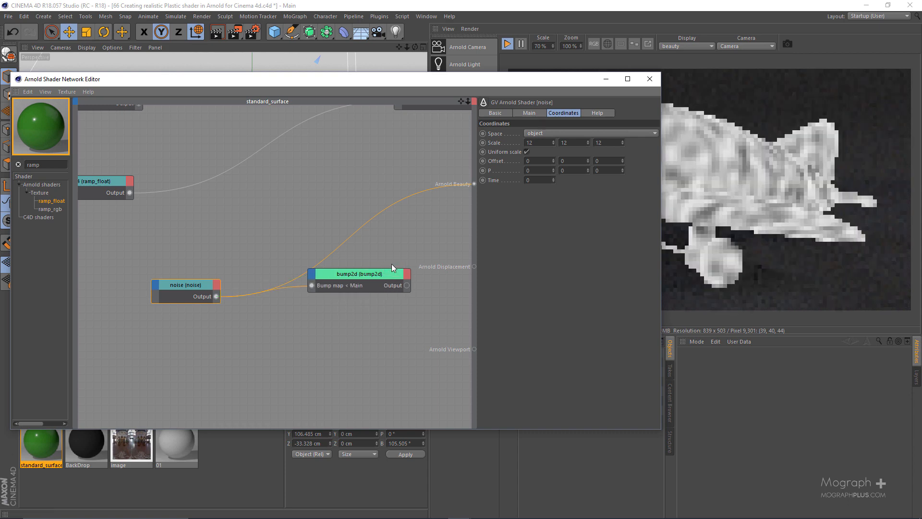
click(351, 280)
Connect the bump2d output to the Geometry Normal input of the standard_surface node.
scroll(276, 242, down, 2)
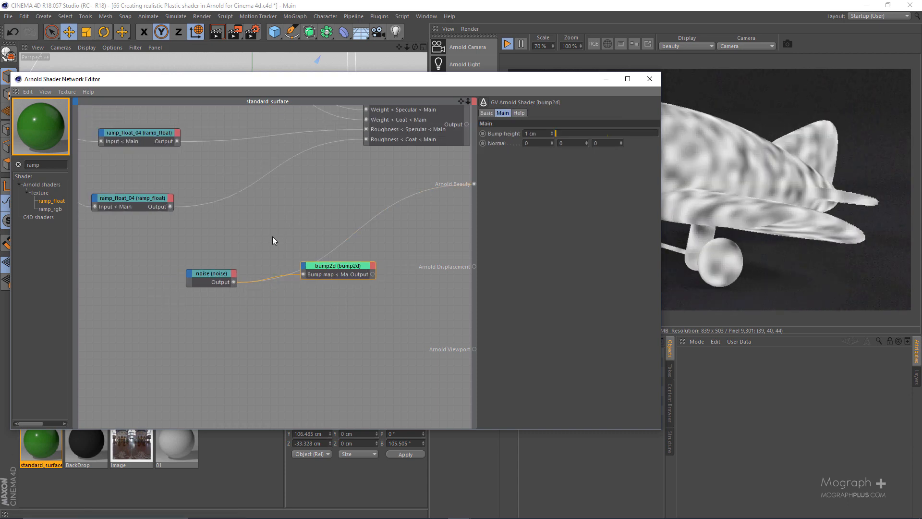
alt+middle_drag(320, 161, 303, 218)
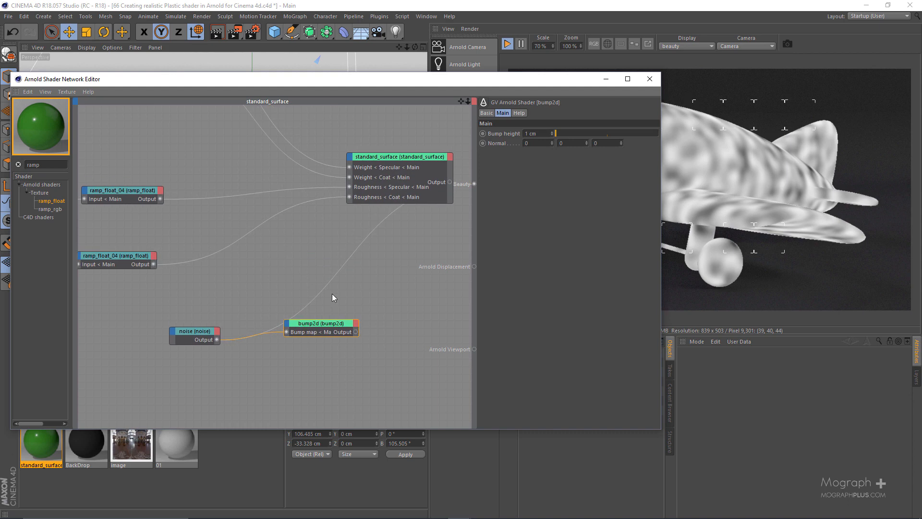
click(364, 192)
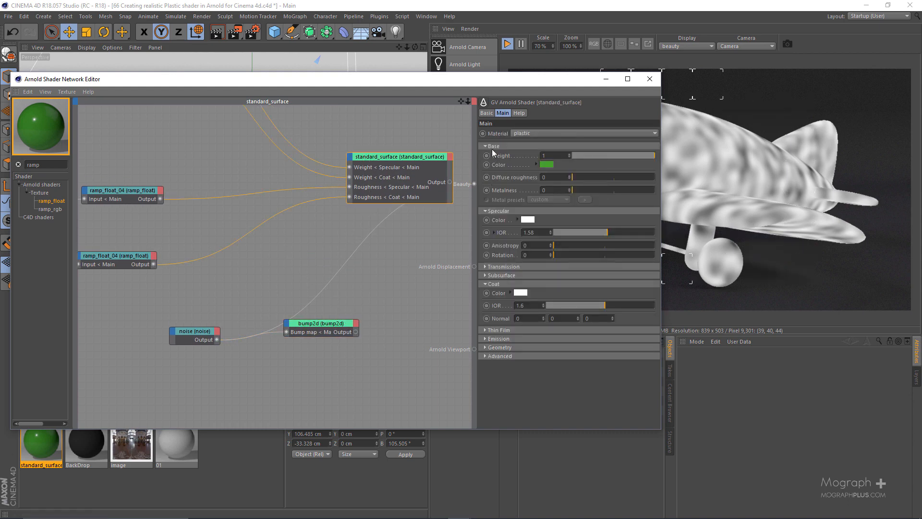
click(513, 347)
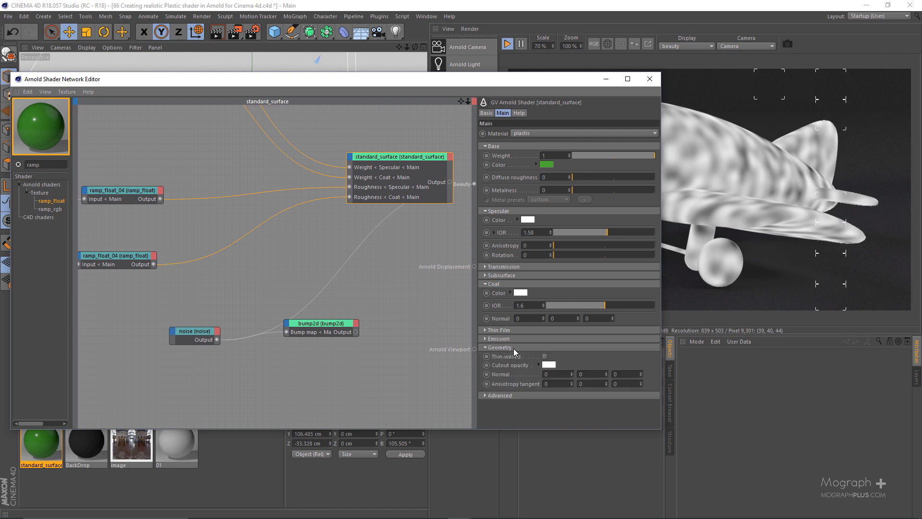
click(500, 374)
scroll(303, 360, up, 2)
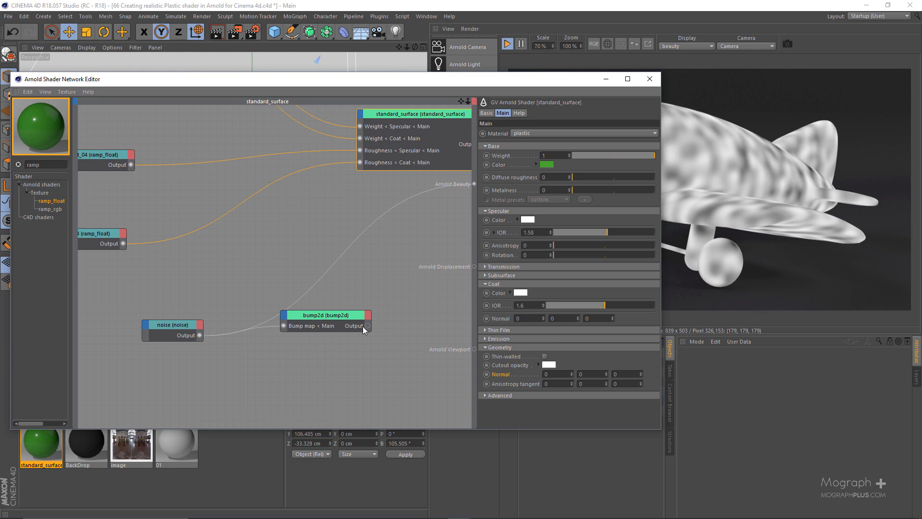
drag(368, 325, 361, 118)
mouse_move(371, 120)
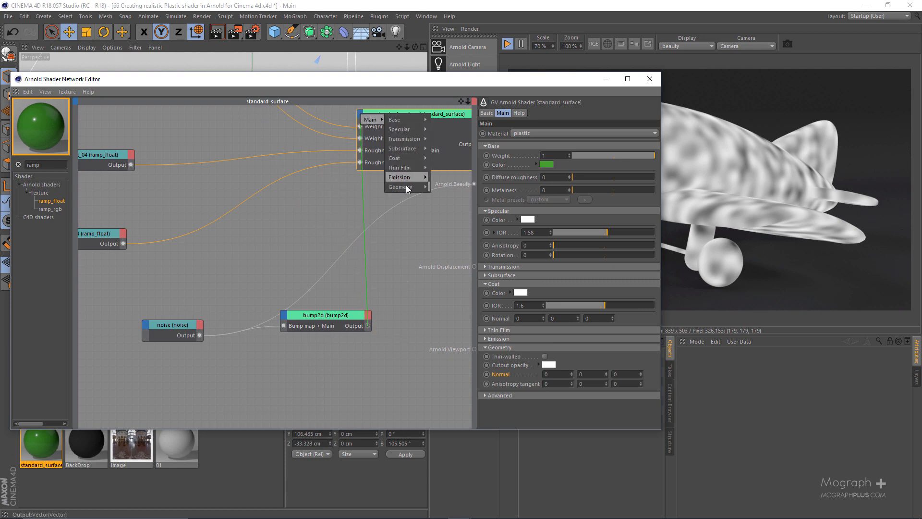
mouse_move(407, 189)
click(459, 192)
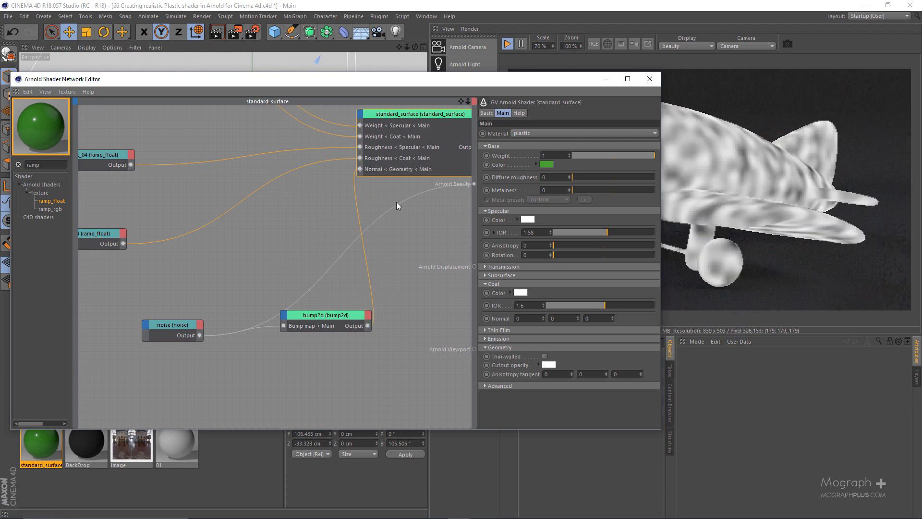
Set standard_surface as the beauty root shader and inspect the bump on the plane's body up close in the render.
middle_drag(307, 187, 190, 248)
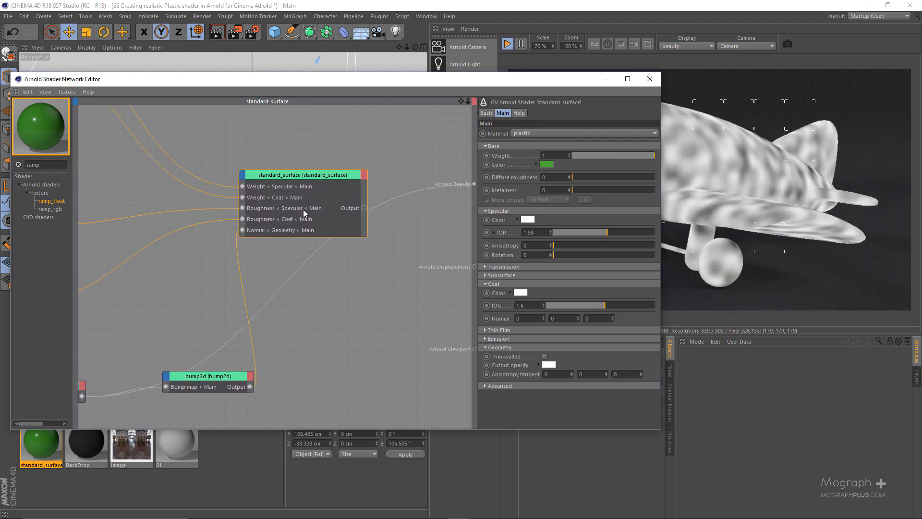
key(alt+w)
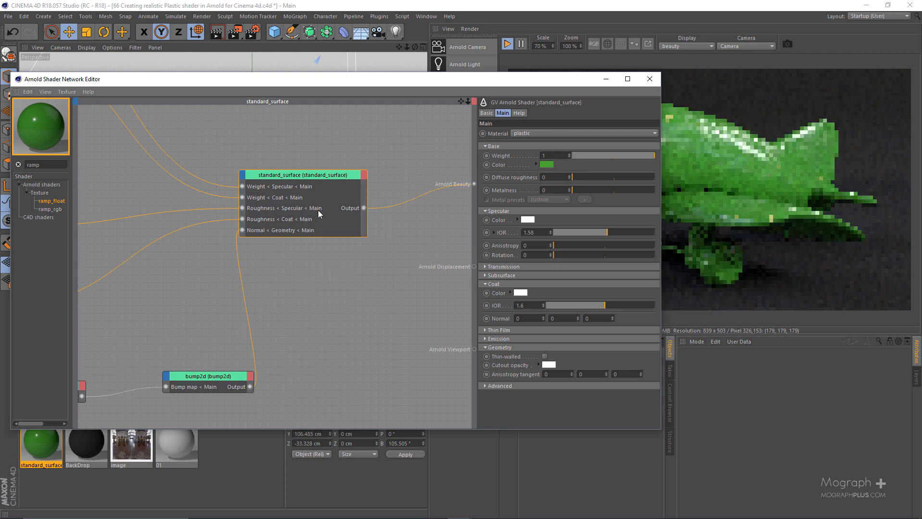
drag(538, 80, 414, 51)
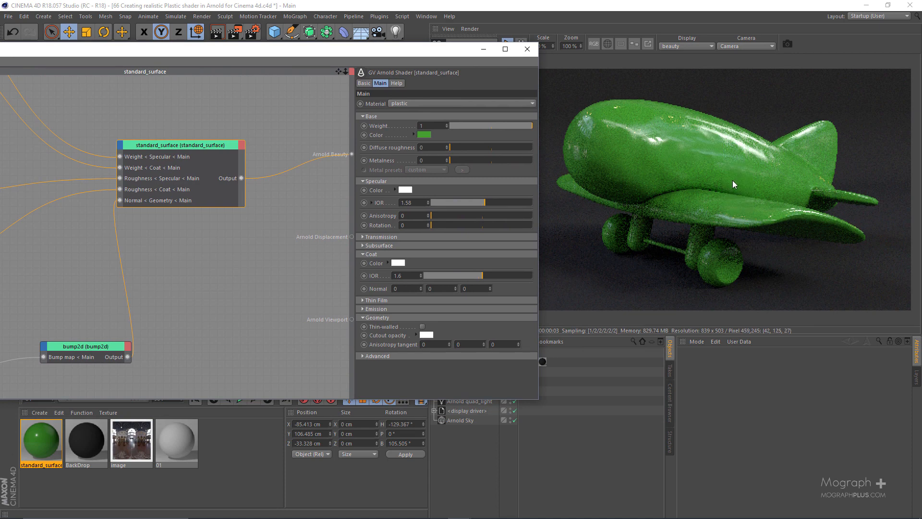
scroll(747, 154, up, 4)
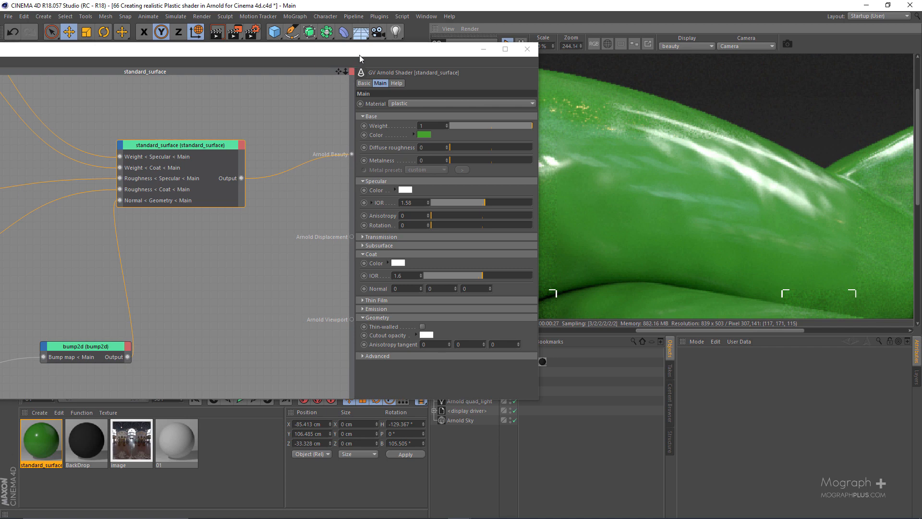
Connect the bump2d output to the Coat Normal input of the standard_surface node as well.
drag(359, 55, 444, 55)
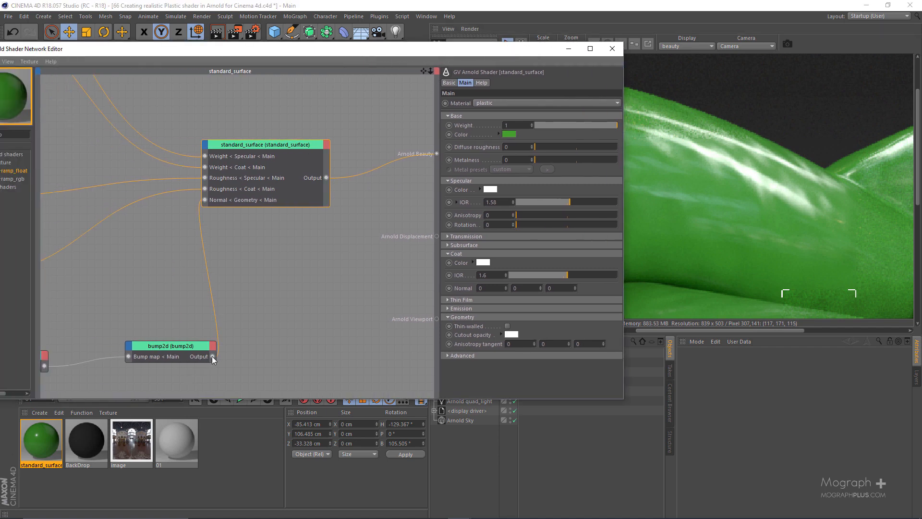
drag(212, 356, 289, 209)
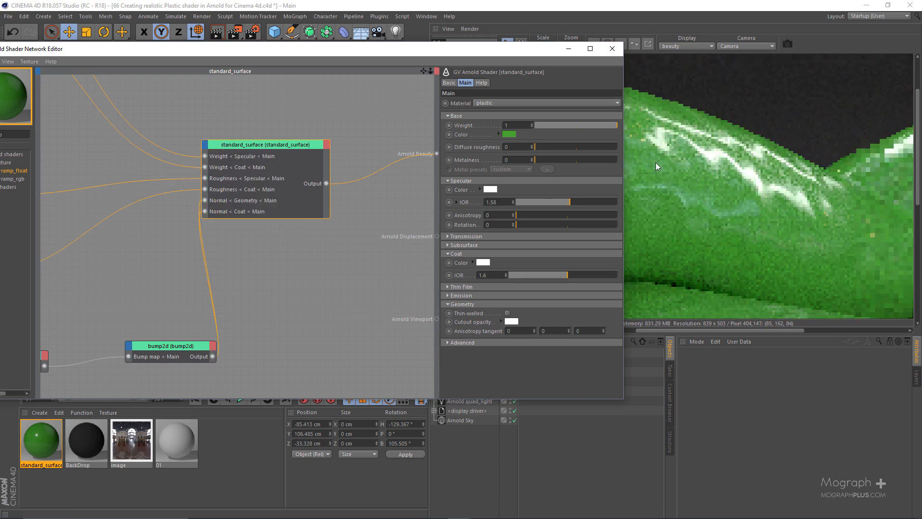
drag(539, 53, 462, 54)
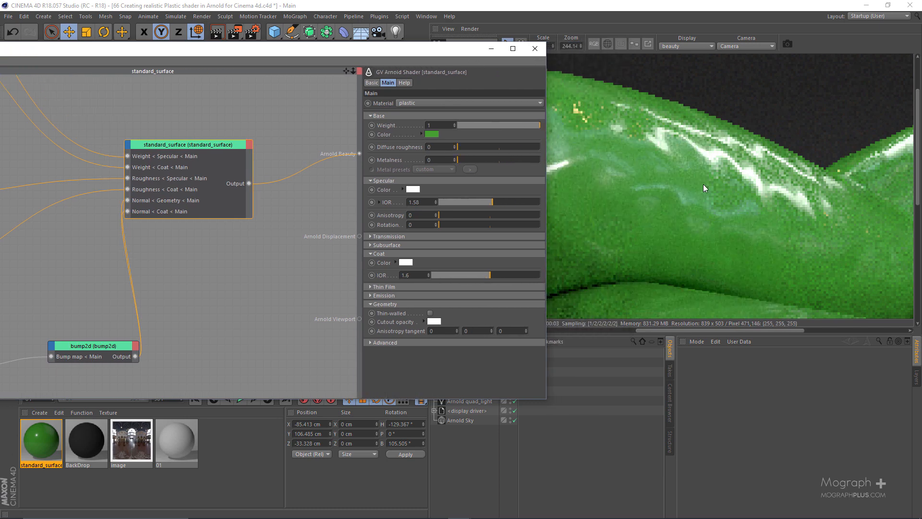
Set the bump height of the bump2d shader to 0.1 cm and check the softened highlights on the plane's body.
click(69, 360)
drag(421, 54, 322, 76)
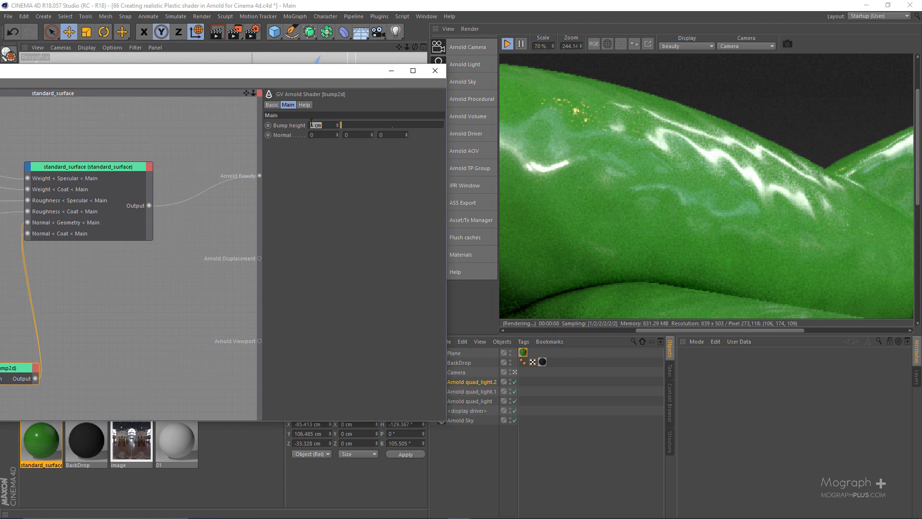
key(BackSpace)
key(Return)
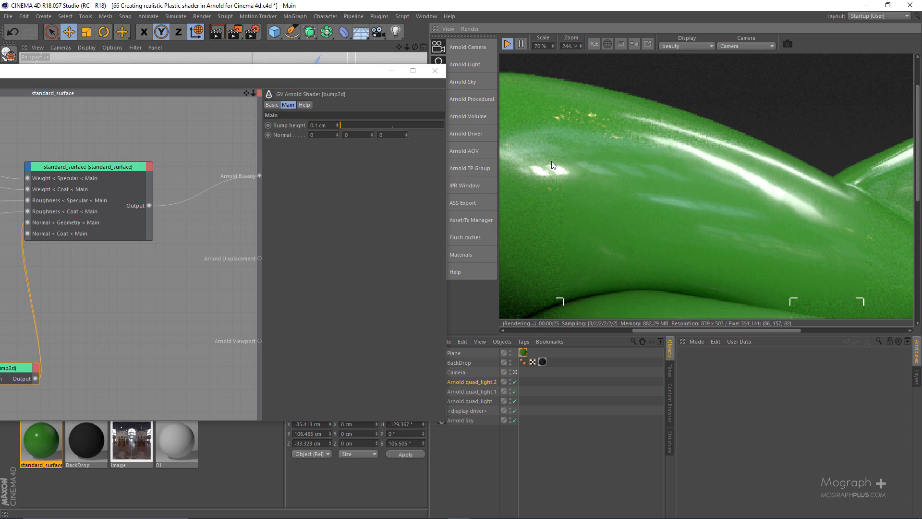
scroll(687, 169, down, 1)
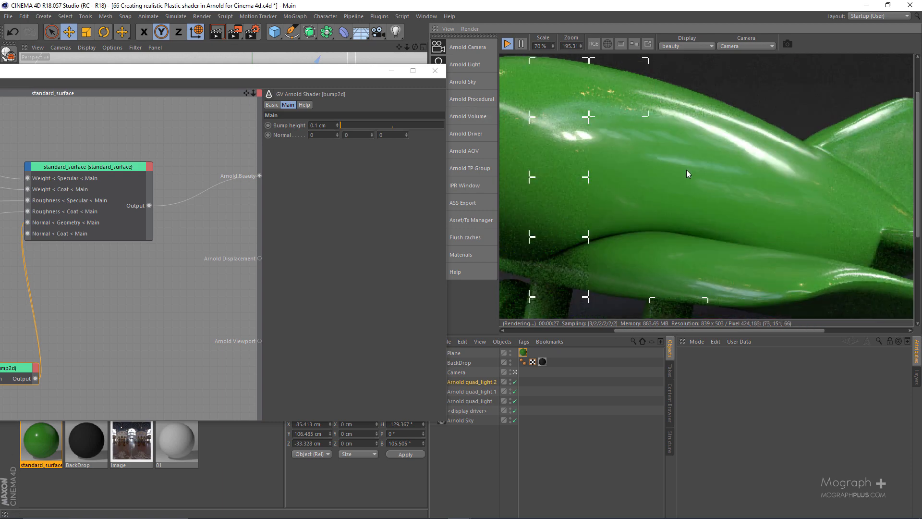
middle_drag(653, 141, 740, 170)
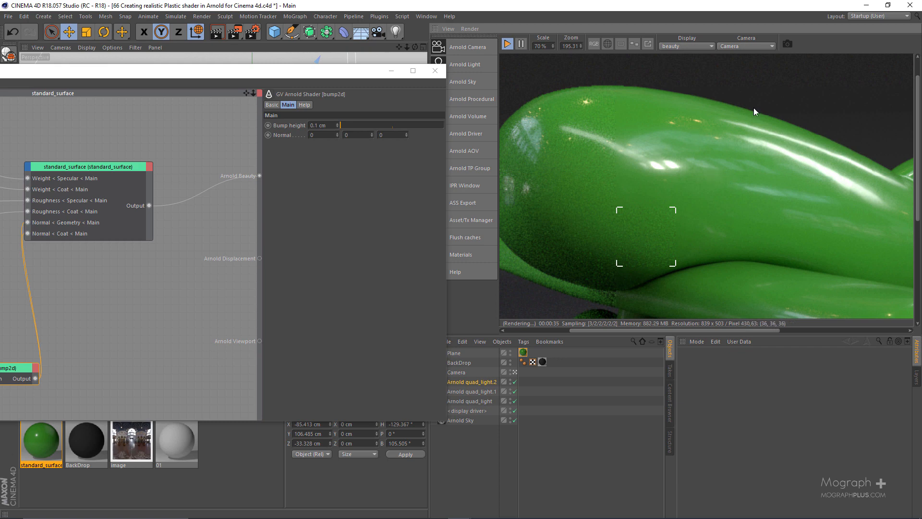
Move the image_02 node down beside the lower of the two roughness ramp_float nodes.
drag(254, 75, 648, 46)
scroll(434, 252, down, 2)
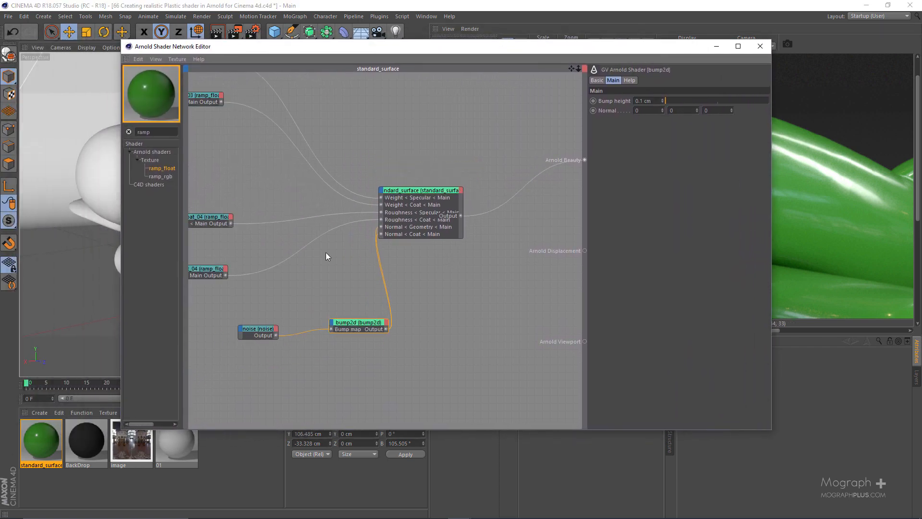
alt+middle_drag(289, 265, 464, 264)
click(246, 194)
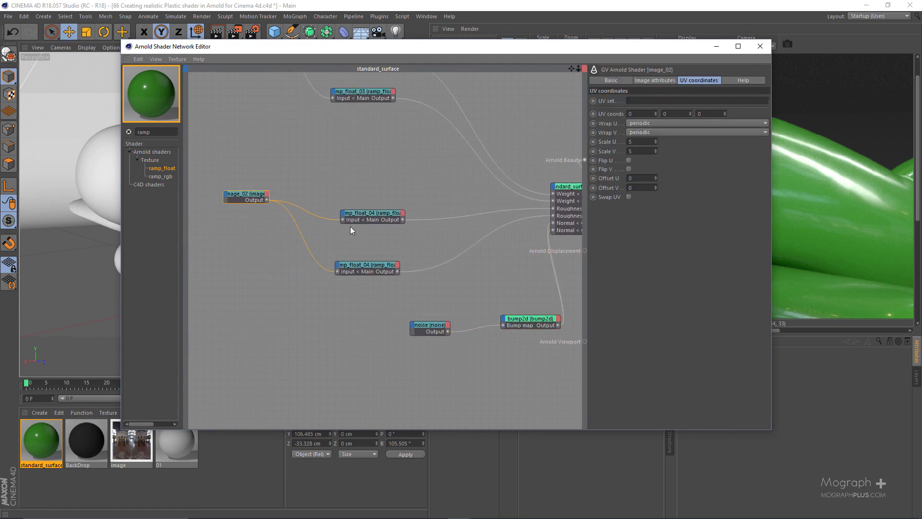
alt+middle_drag(460, 213, 444, 197)
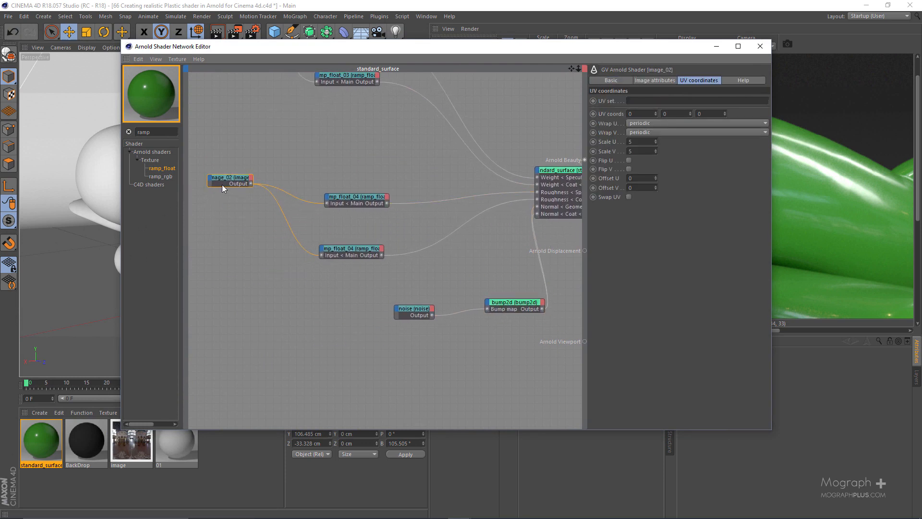
drag(221, 185, 213, 239)
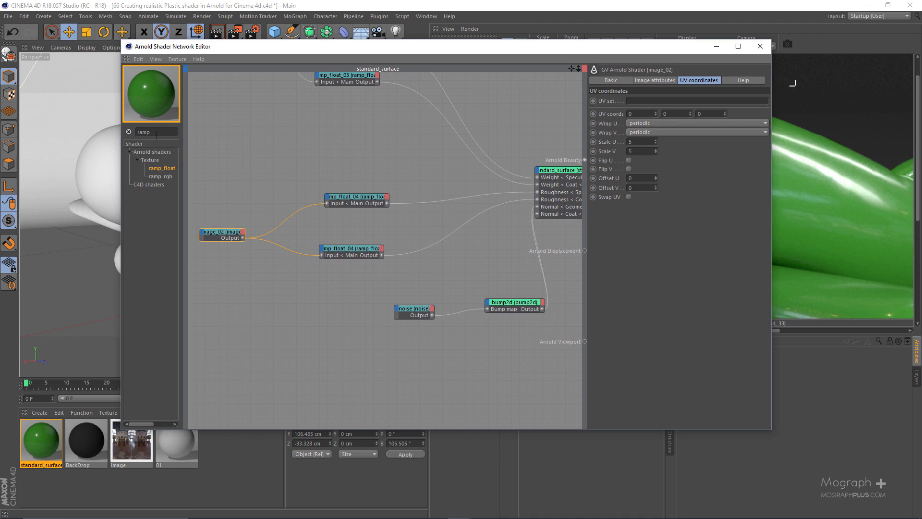
Add a new ramp_float node below the roughness ramps and connect the image_02 output to its Main Input.
drag(163, 169, 318, 306)
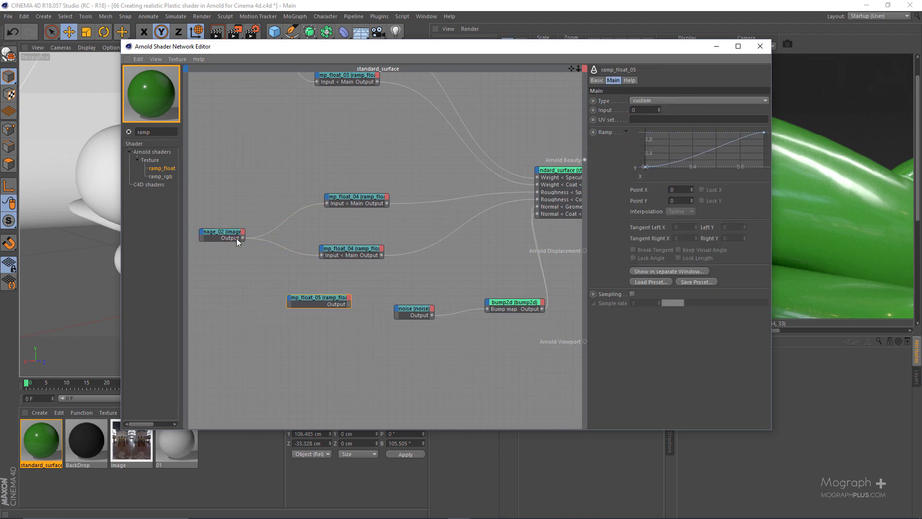
drag(242, 238, 291, 301)
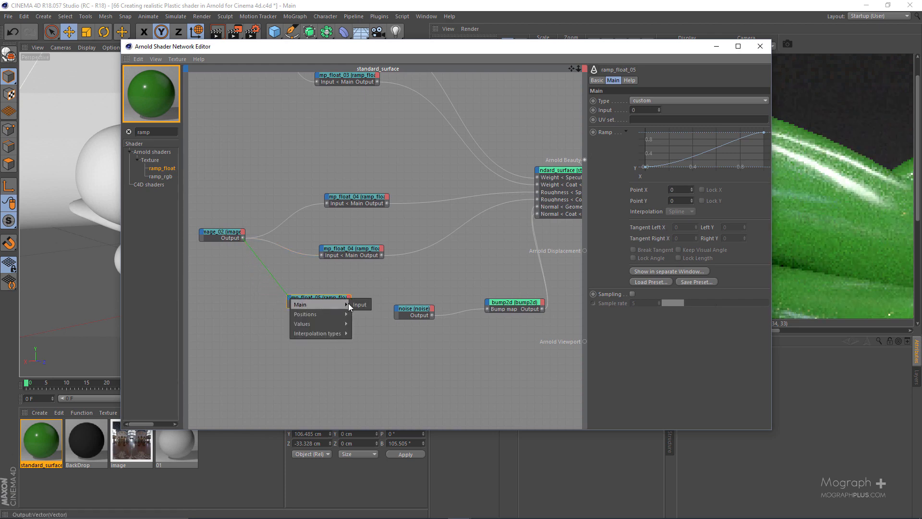
click(359, 305)
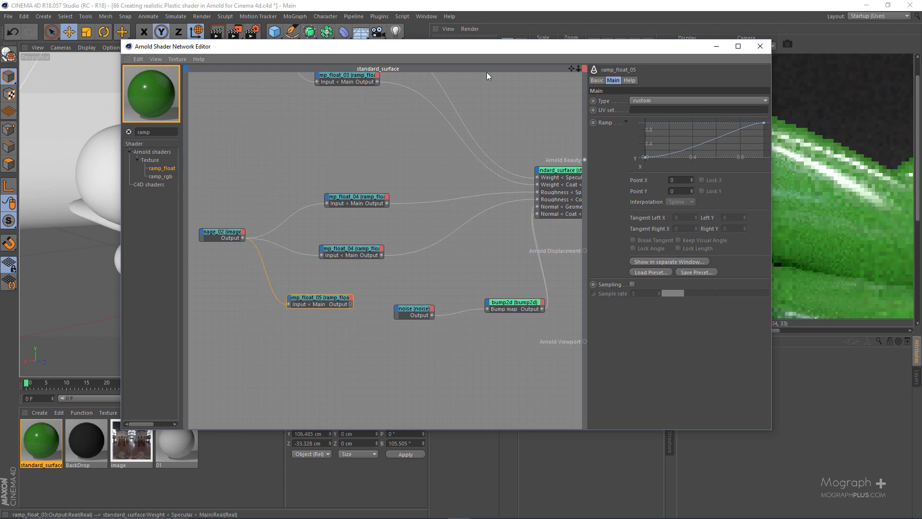
Set the ramp_float_05 node as the beauty root shader to preview its pattern on the plane.
drag(480, 47, 273, 48)
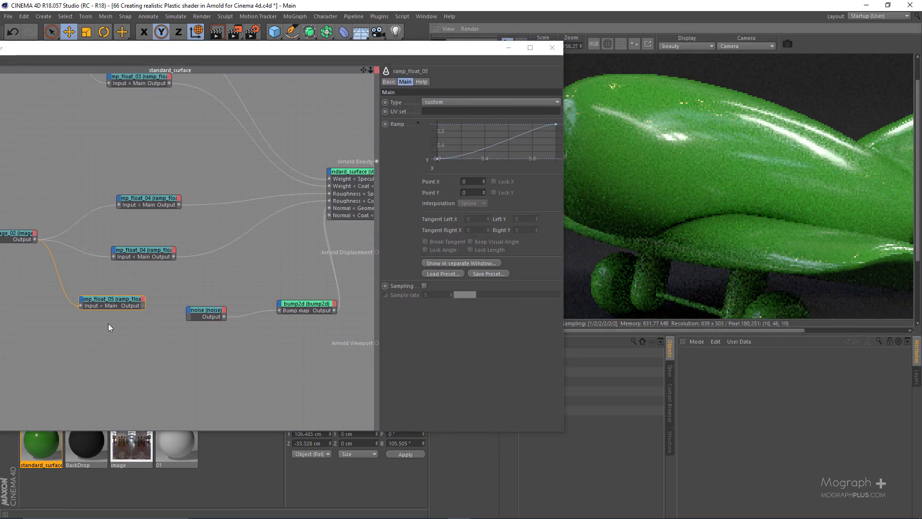
key(alt+w)
key(v)
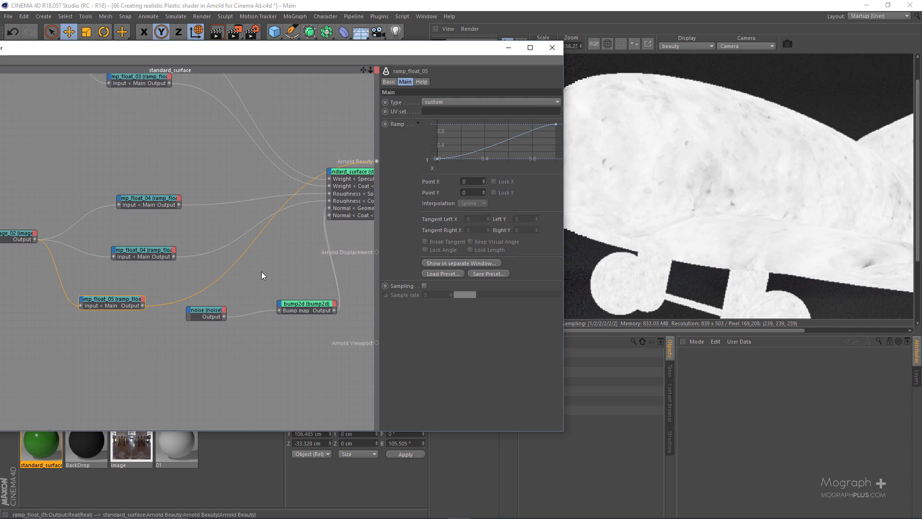
Raise the first point of the ramp_float_05 curve to Y 0.583 and inspect the reduced contrast in the render.
click(437, 158)
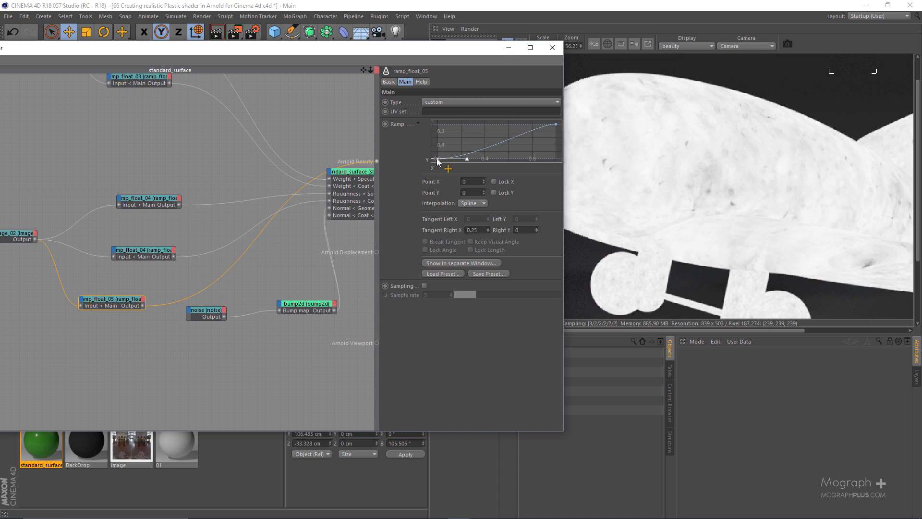
drag(437, 161, 429, 141)
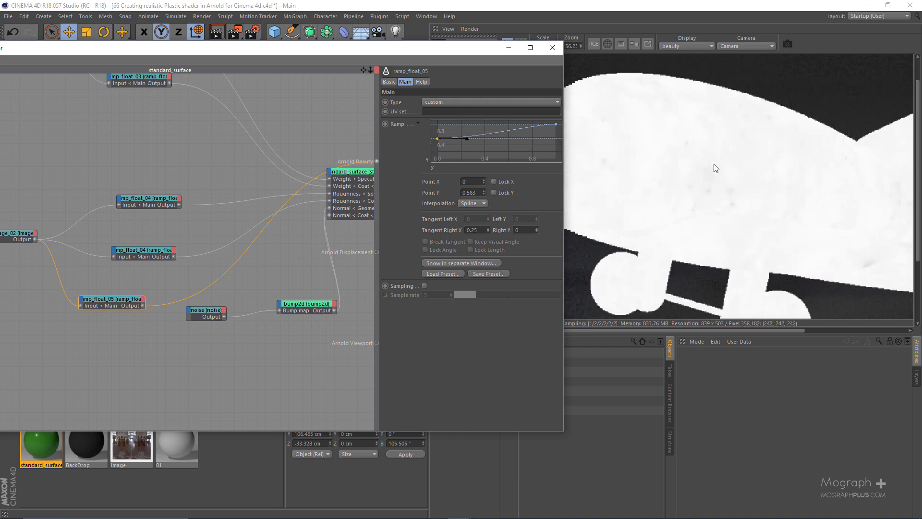
scroll(701, 177, up, 1)
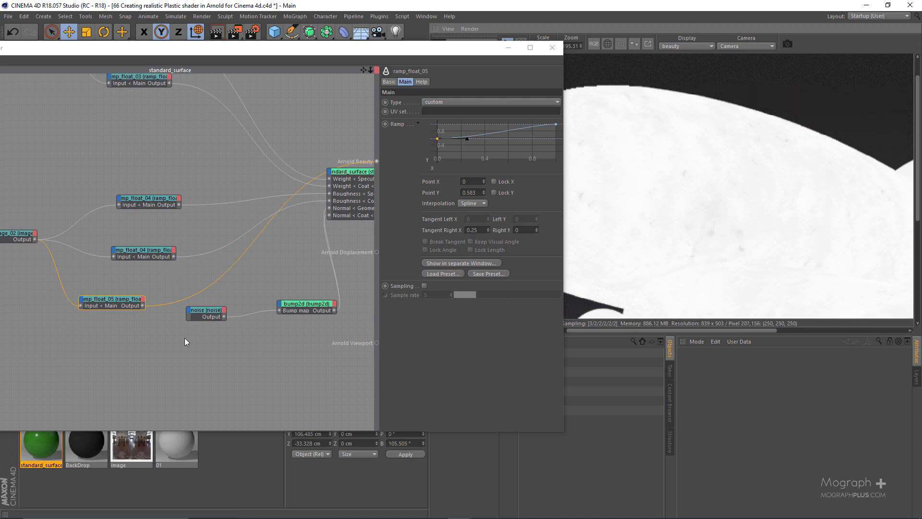
Rearrange the ramp_float_05 and noise nodes so that the noise sits above the ramp.
scroll(135, 347, up, 1)
drag(213, 305, 146, 328)
click(121, 285)
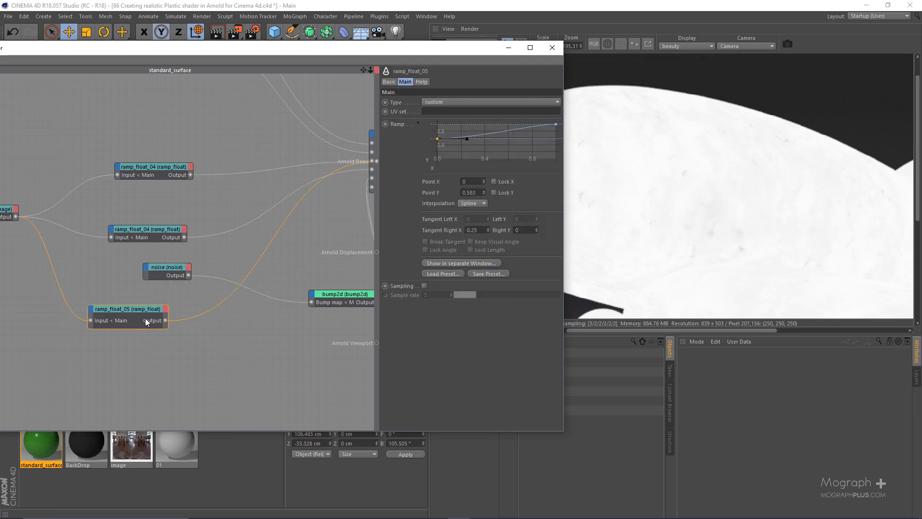
Search the shader list for layer and add a layer_color node between the noise and bump2d nodes.
drag(312, 42, 480, 32)
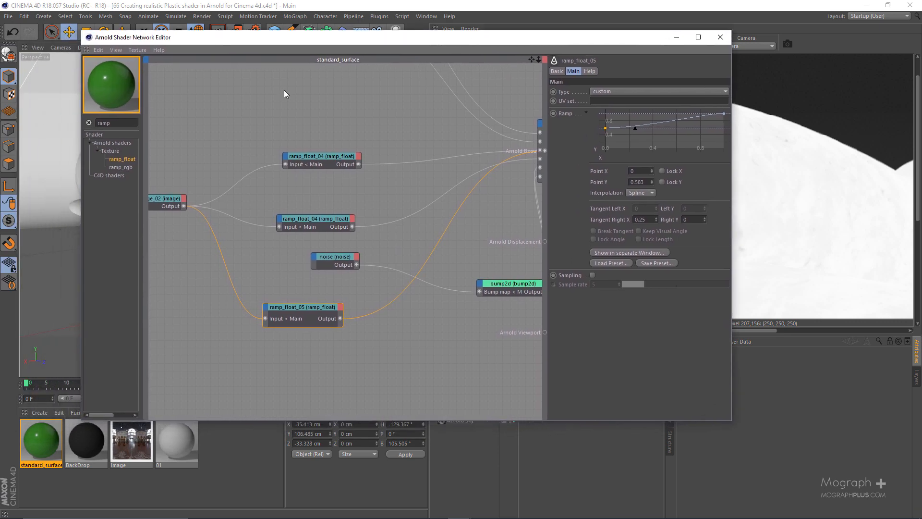
double_click(112, 124)
text(layer)
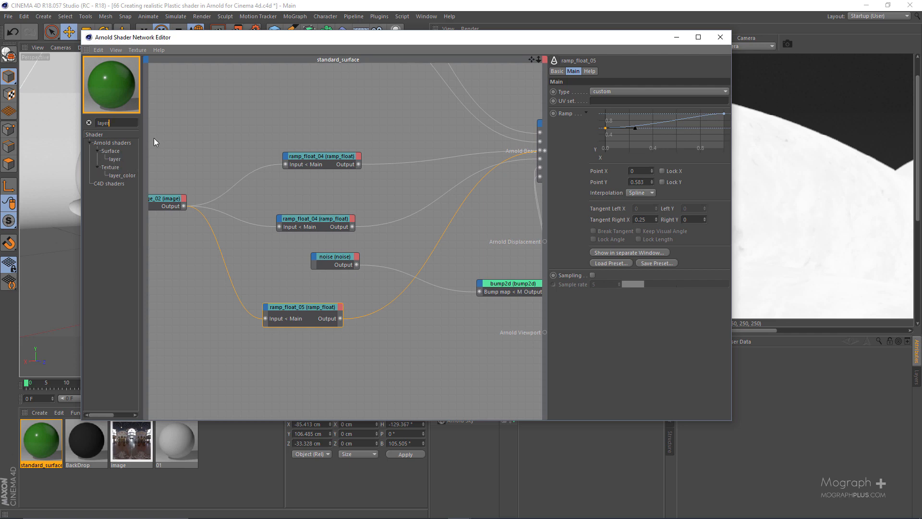
drag(116, 174, 415, 283)
Move the noise node away from the layer_color node, placing it directly above ramp_float_05.
scroll(370, 321, up, 2)
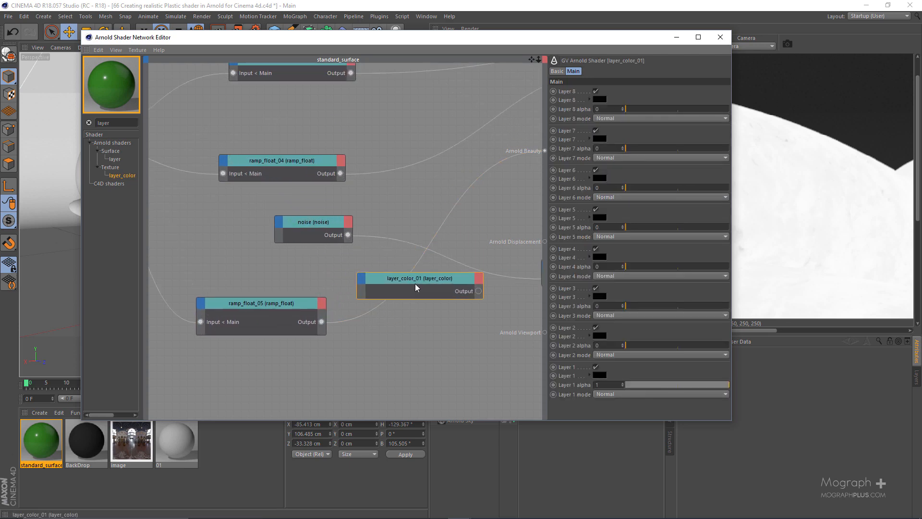
click(287, 230)
drag(310, 224, 264, 235)
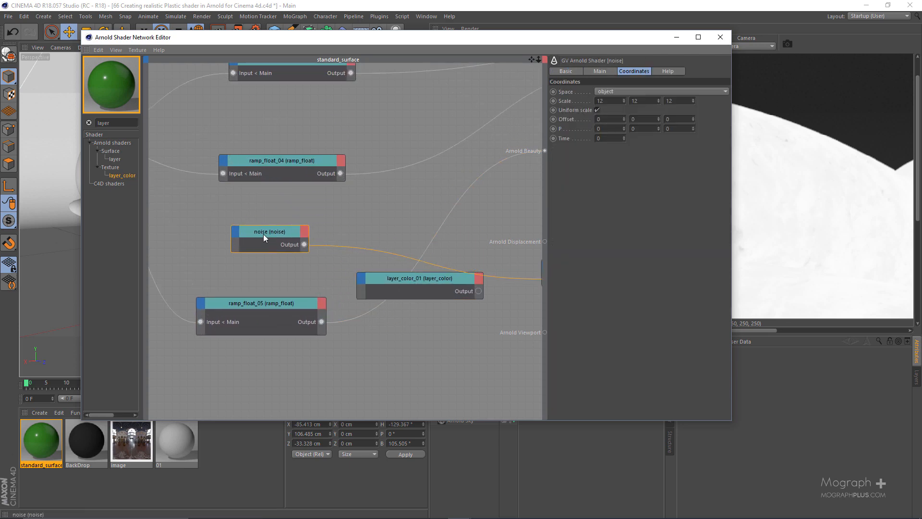
Move the image_02 node and both roughness ramp_float nodes higher up, away from the bump nodes.
scroll(328, 229, down, 4)
alt+middle_drag(316, 171, 392, 219)
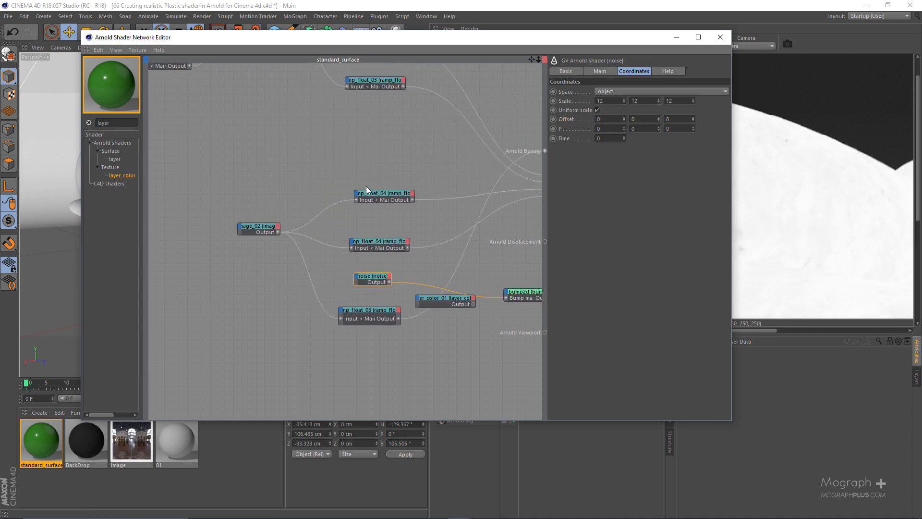
drag(258, 230, 239, 173)
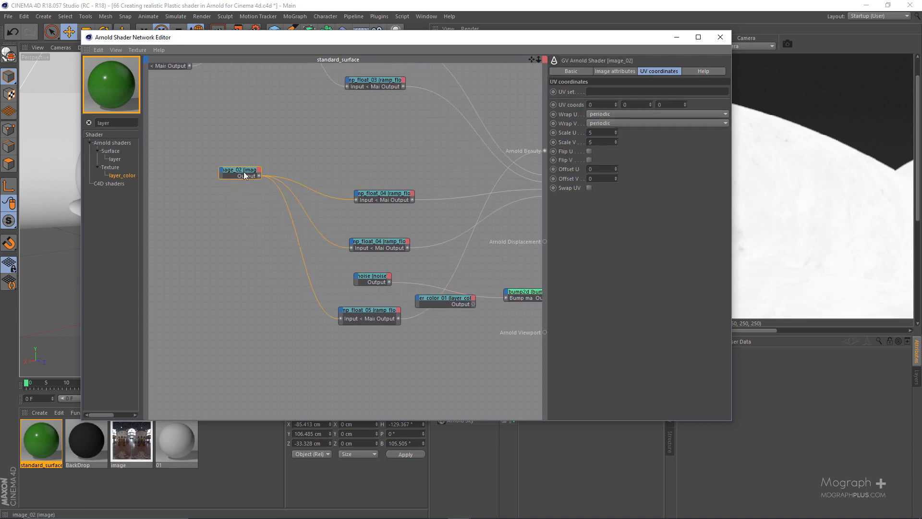
drag(382, 195, 382, 176)
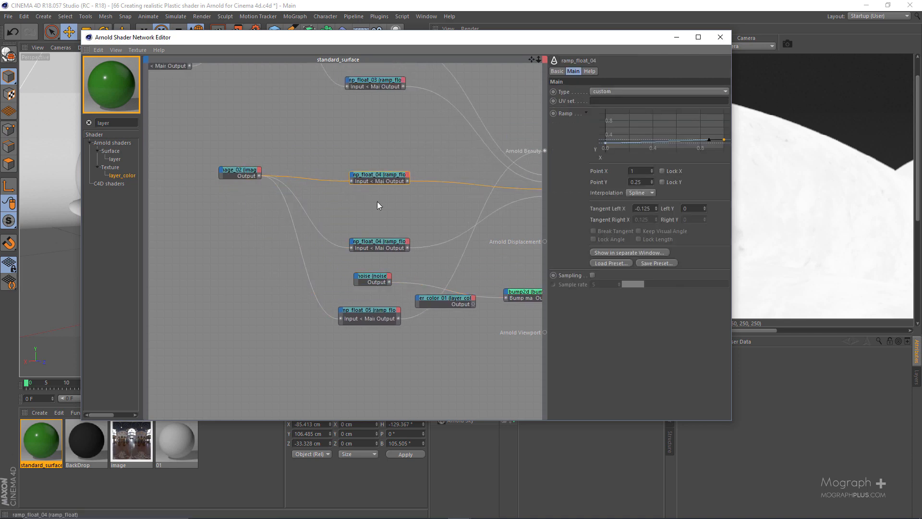
click(369, 242)
drag(373, 240, 373, 199)
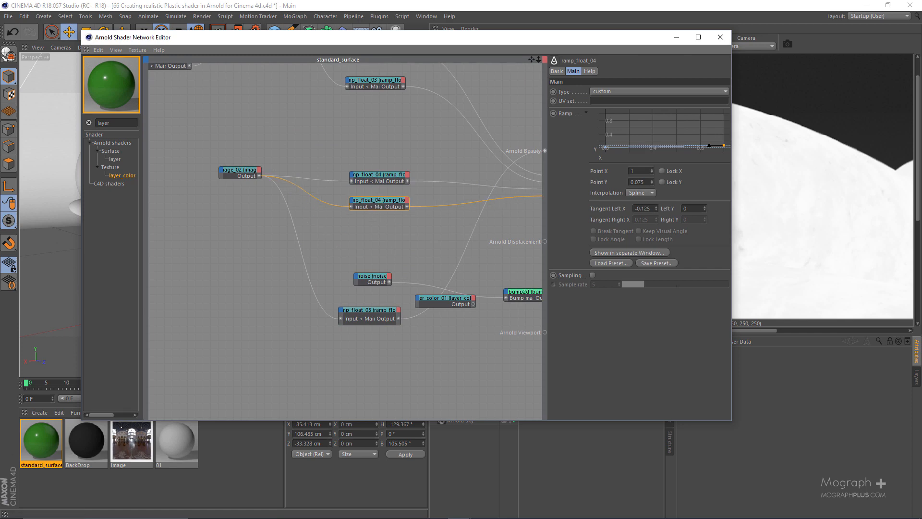
Nudge the noise node aside and connect its output to the Layer 1 input of the layer_color node.
scroll(382, 252, up, 2)
click(333, 226)
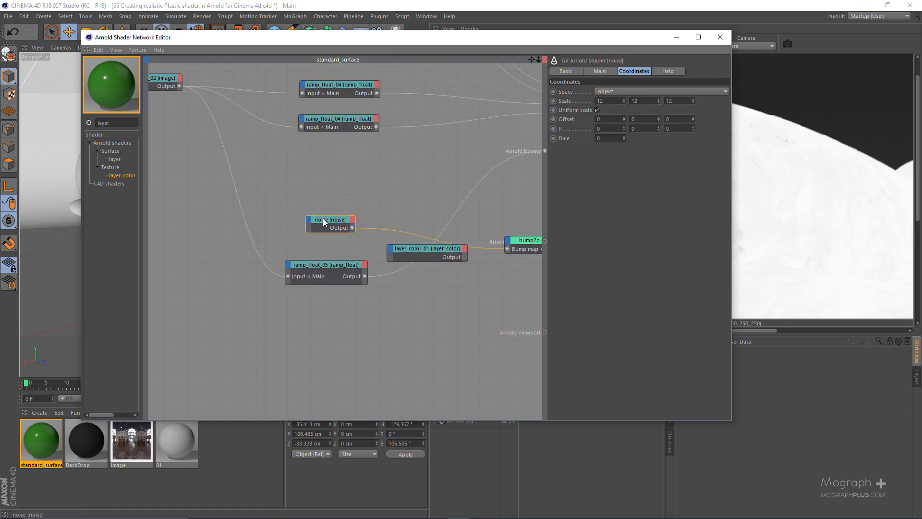
drag(323, 218, 307, 218)
scroll(401, 281, up, 1)
scroll(401, 281, up, 1)
middle_drag(407, 259, 365, 263)
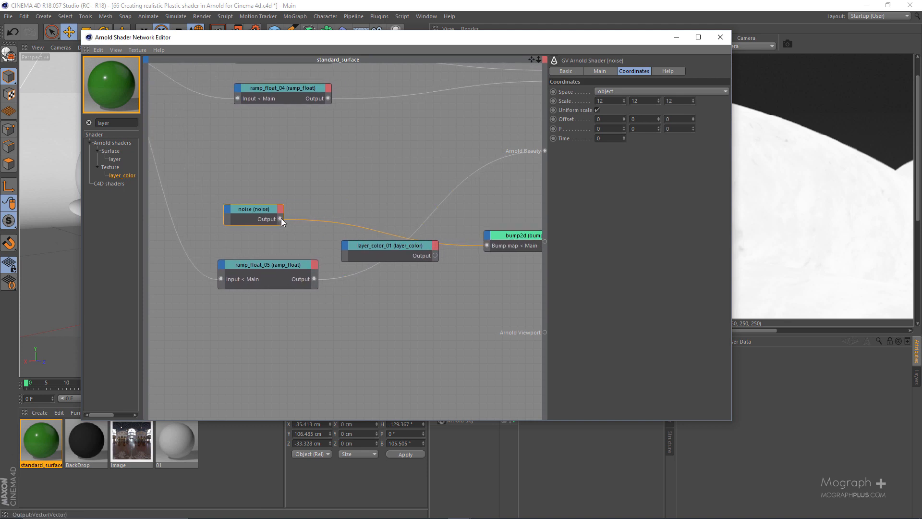
drag(347, 247, 347, 246)
mouse_move(369, 250)
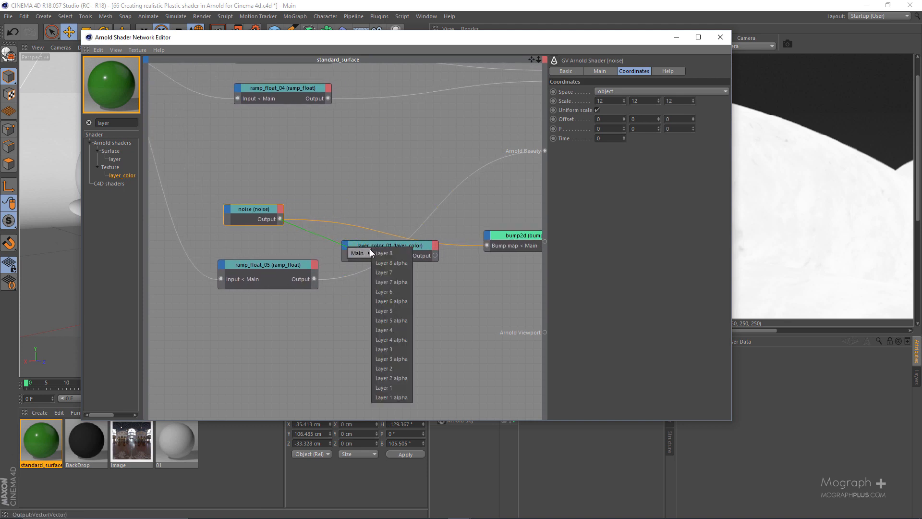
click(391, 387)
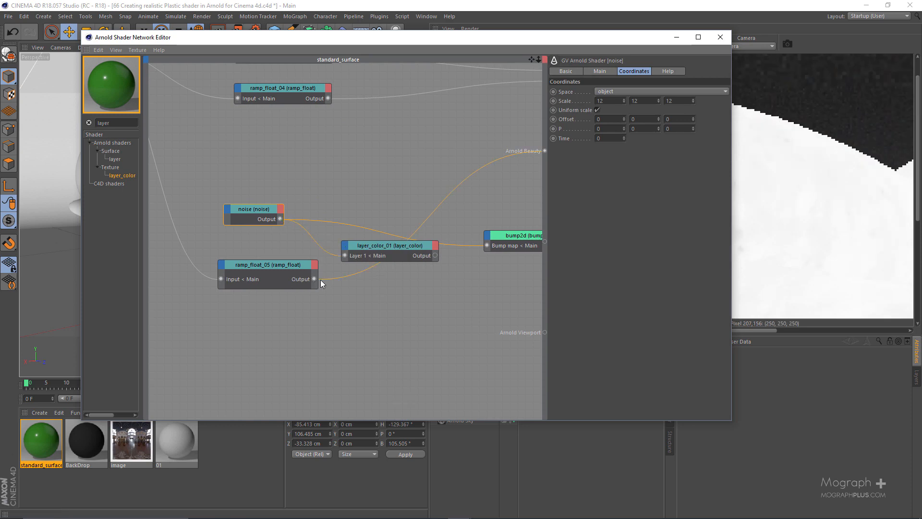
Connect the ramp_float_05 output to the Layer 2 input of the layer_color node.
drag(315, 279, 346, 245)
mouse_move(381, 252)
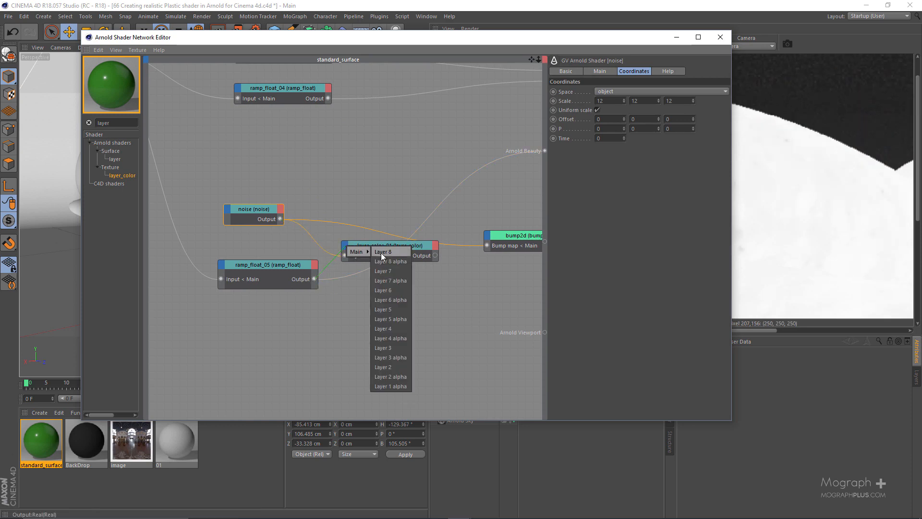
click(394, 366)
Set the layer_color node as the beauty root shader to preview the layered textures.
click(415, 270)
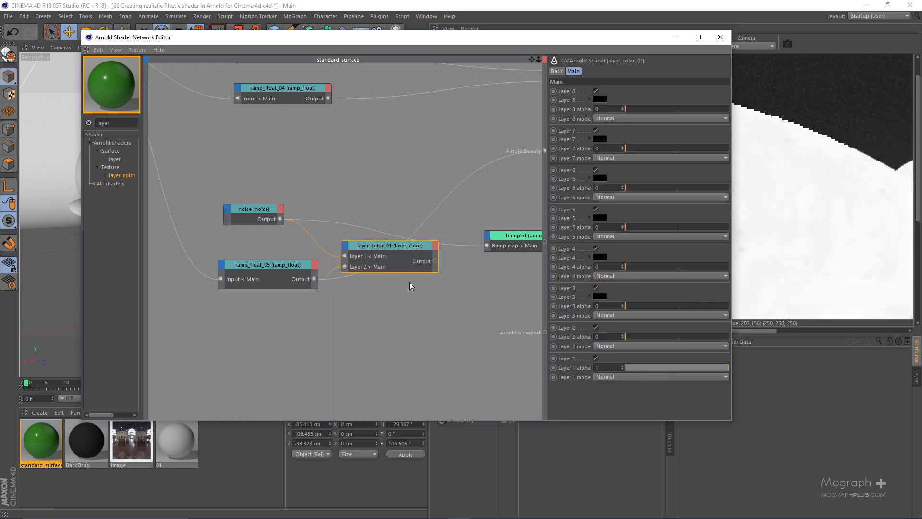
key(alt+w)
key(v)
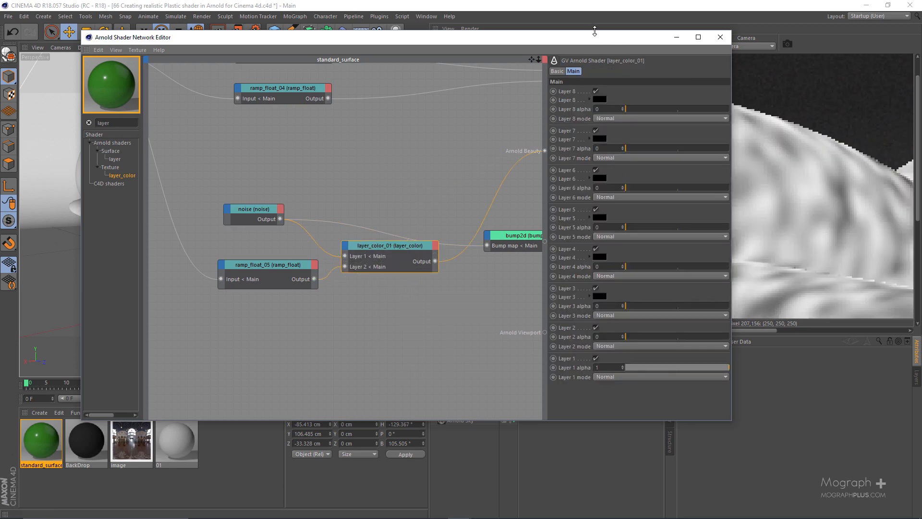
Set the Layer 2 alpha of the layer_color shader to 0.34 and inspect the noise and image blend up close.
drag(561, 37, 374, 38)
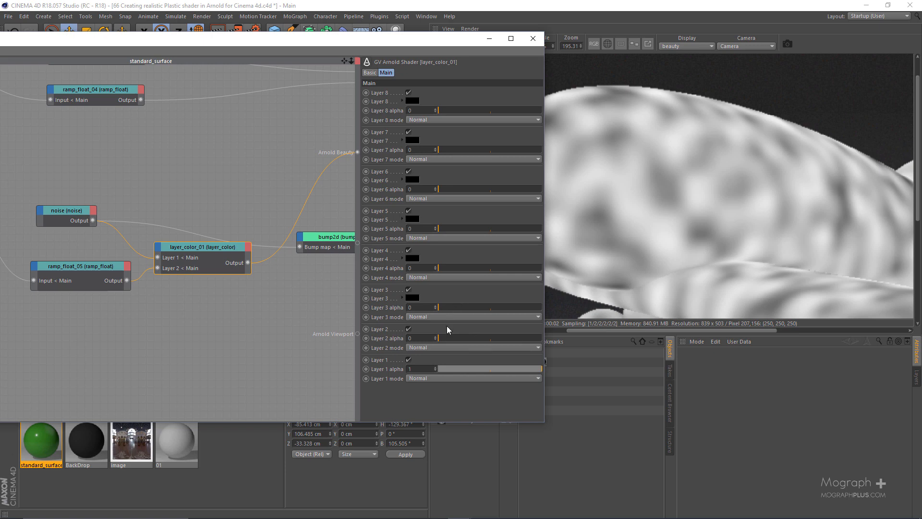
click(501, 338)
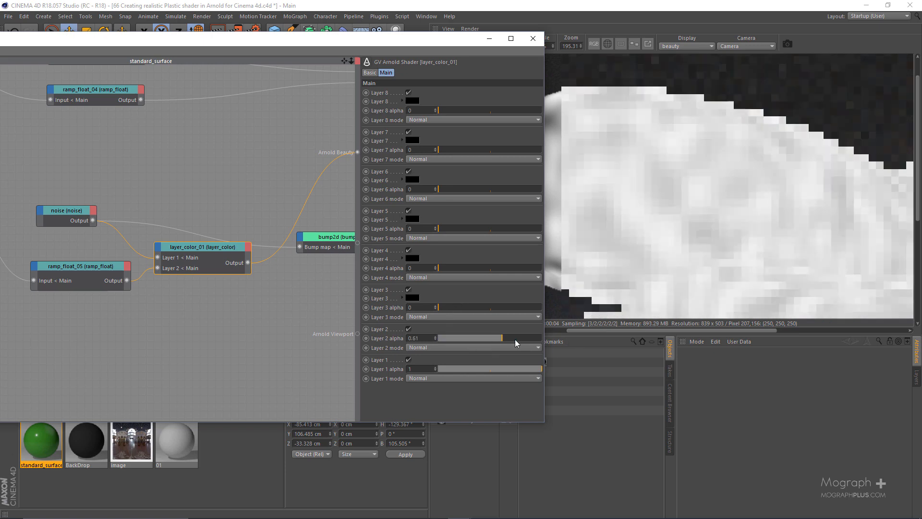
drag(516, 343, 534, 341)
scroll(712, 223, down, 1)
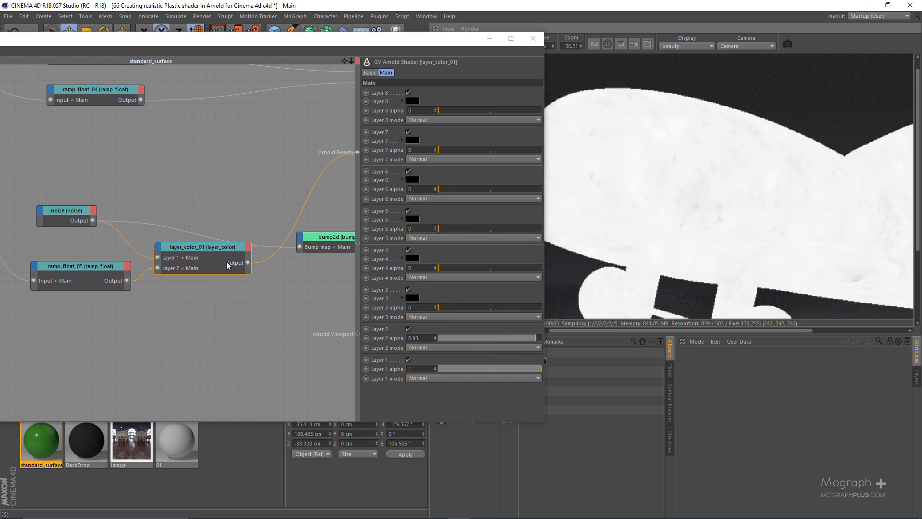
drag(495, 337, 474, 338)
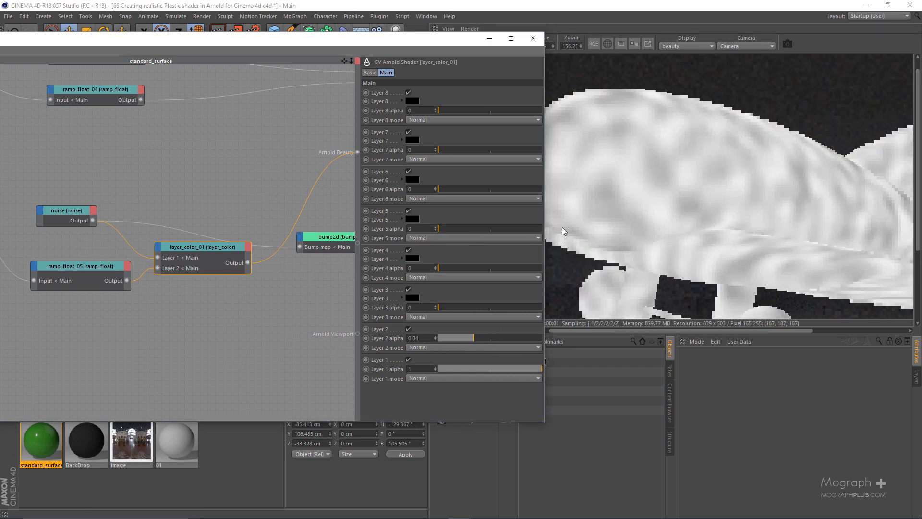
scroll(734, 185, up, 3)
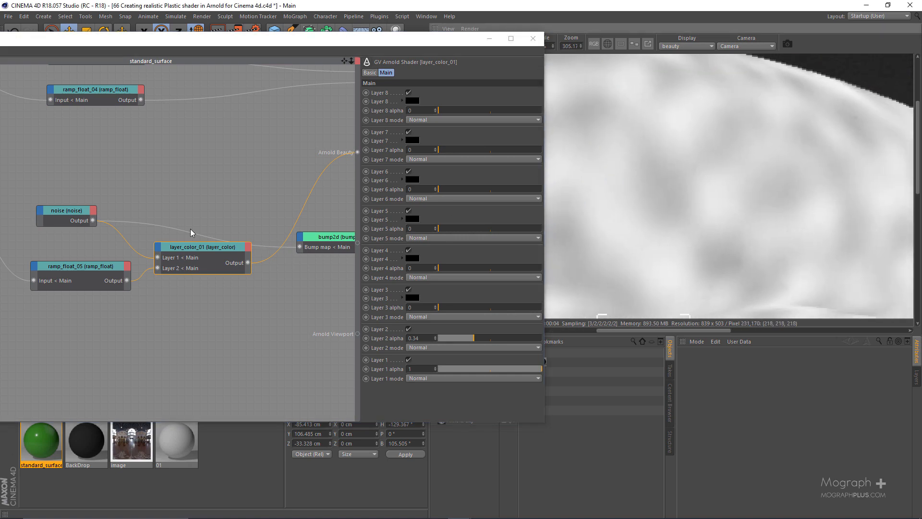
Connect the layer_color output to the Bump map input of the bump2d node in place of the noise.
scroll(197, 248, down, 2)
scroll(203, 293, up, 2)
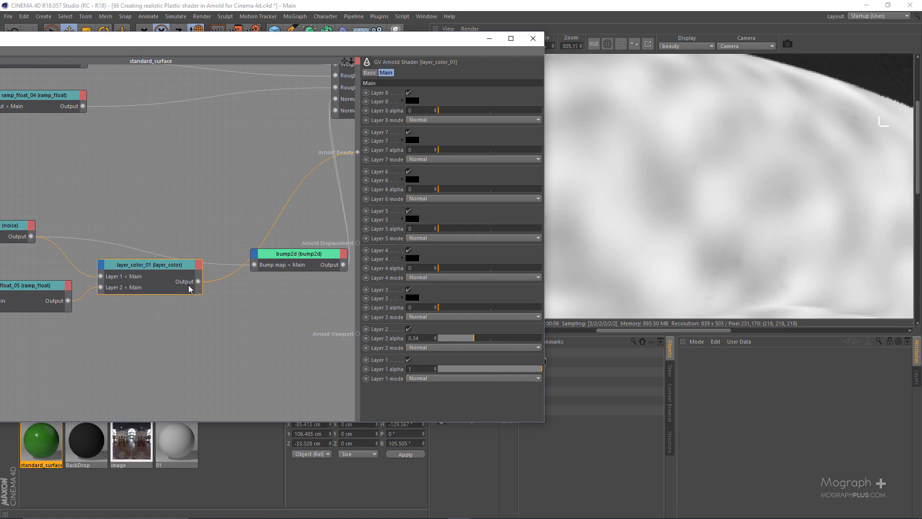
drag(199, 282, 254, 265)
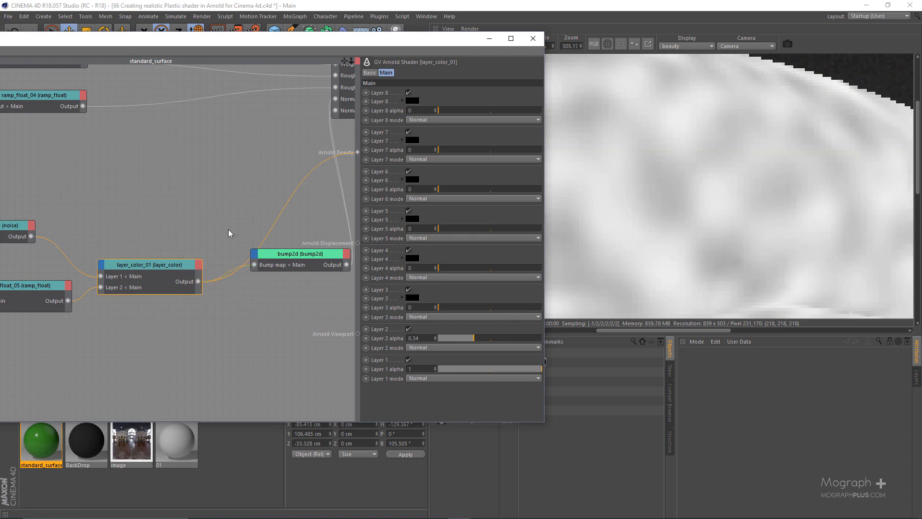
Set the standard_surface shader as the beauty root again to preview the green plastic on the toy plane.
middle_drag(228, 218, 108, 284)
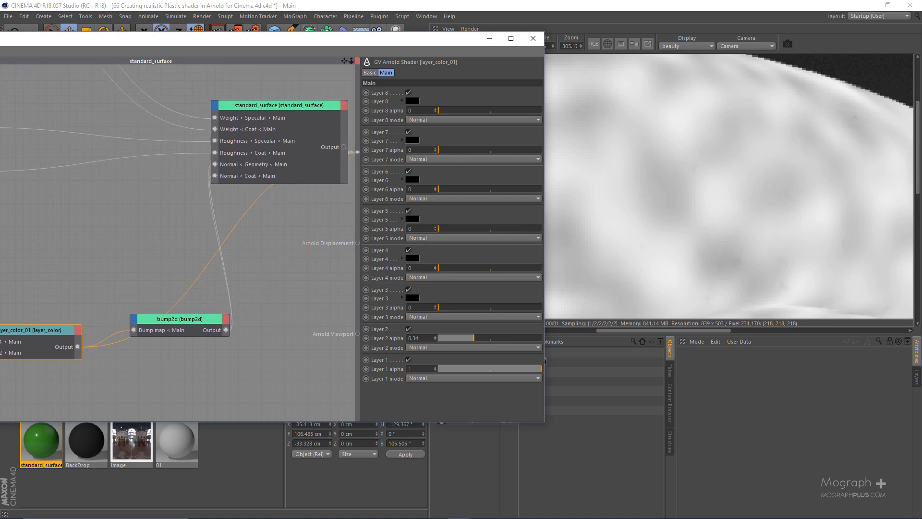
click(233, 141)
key(alt+w)
key(v)
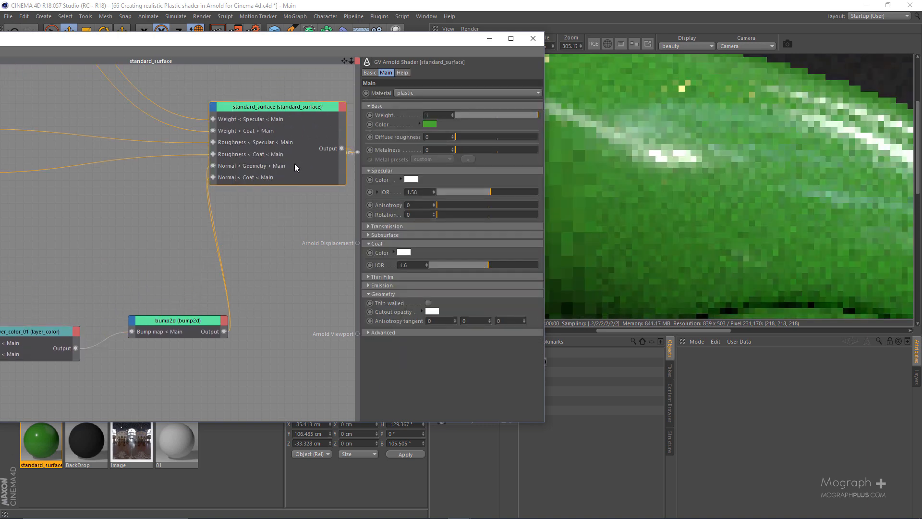
scroll(686, 202, down, 4)
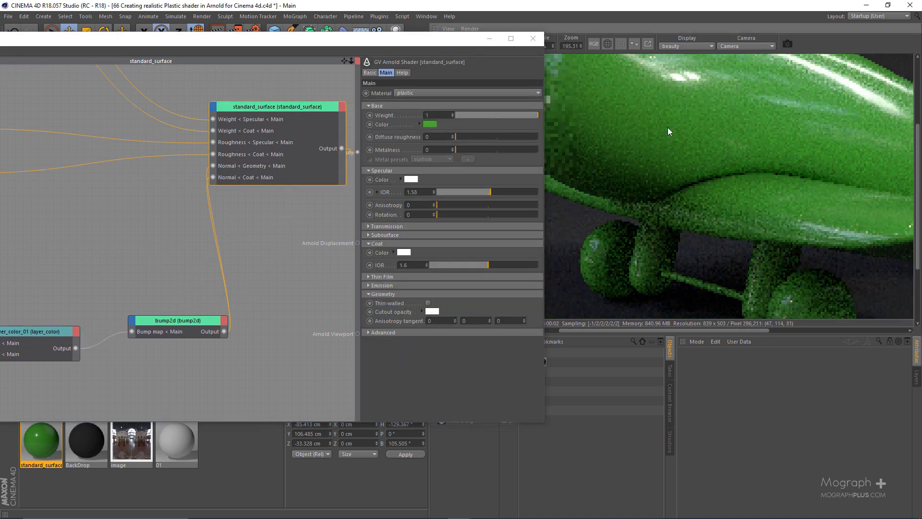
scroll(669, 144, up, 3)
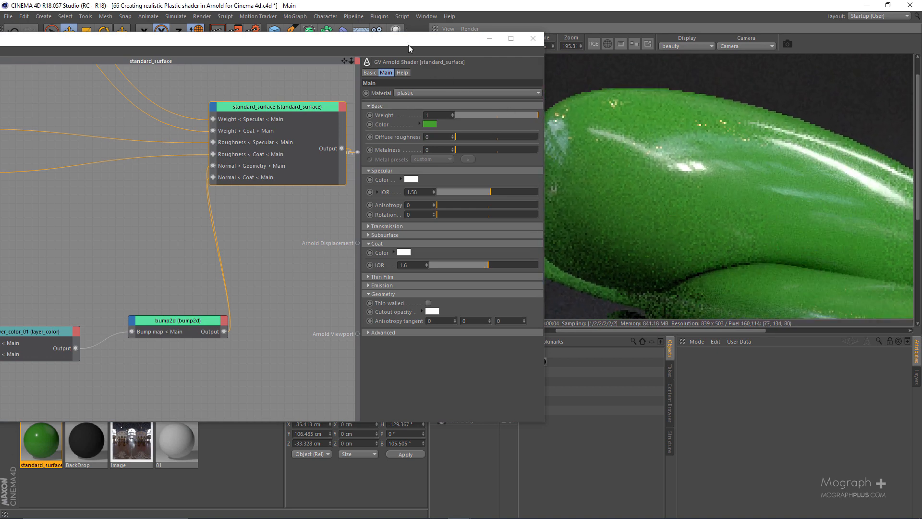
Set the preview zoom to 100% and render scale to 200%, then limit rendering to a region over the plane's upper fuselage.
drag(408, 43, 334, 42)
scroll(269, 198, down, 2)
middle_drag(253, 220, 185, 229)
middle_drag(648, 133, 592, 128)
double_click(571, 45)
text(1)
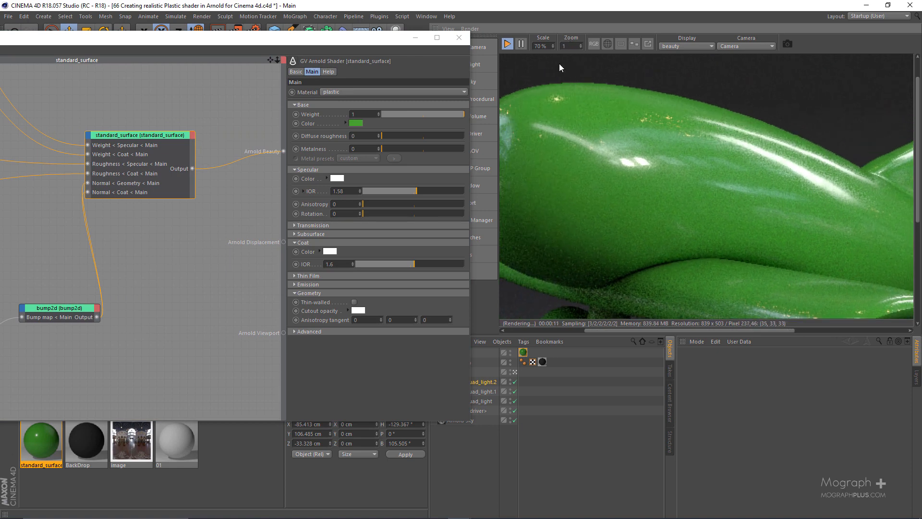
text(00)
key(Return)
text(200)
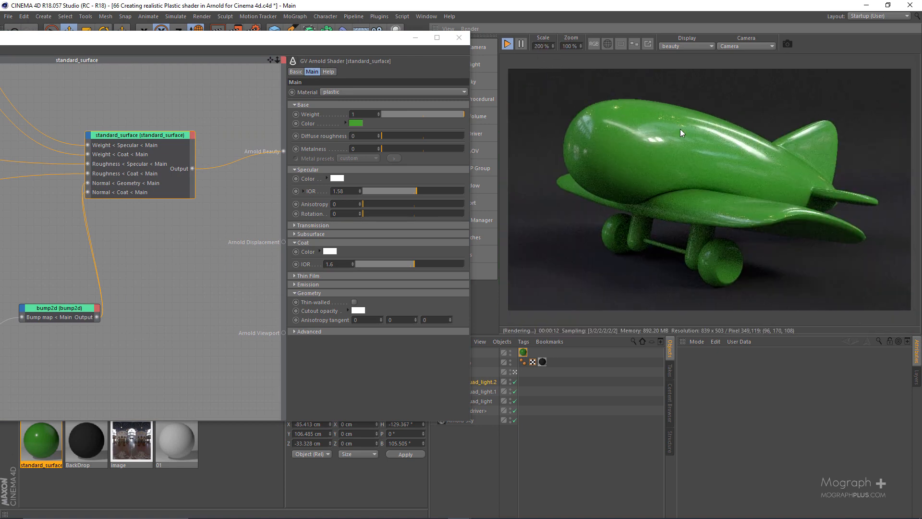
key(Return)
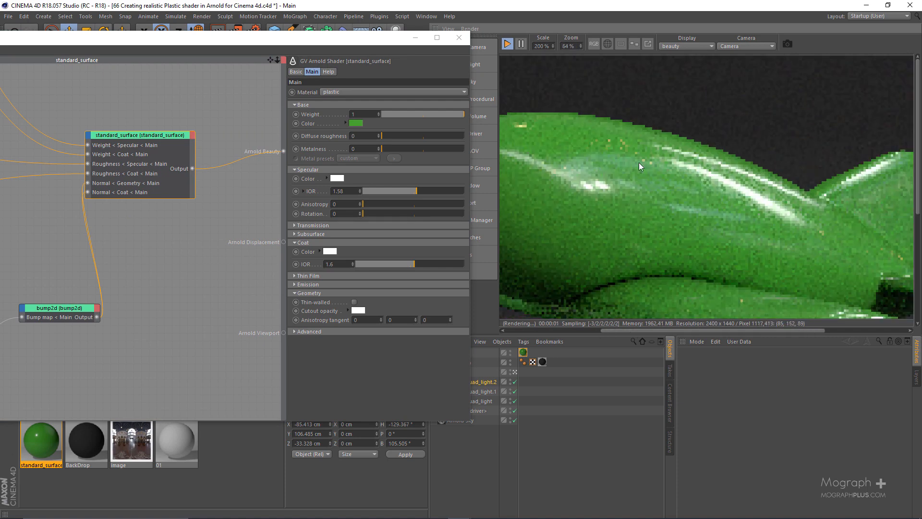
drag(527, 107, 825, 272)
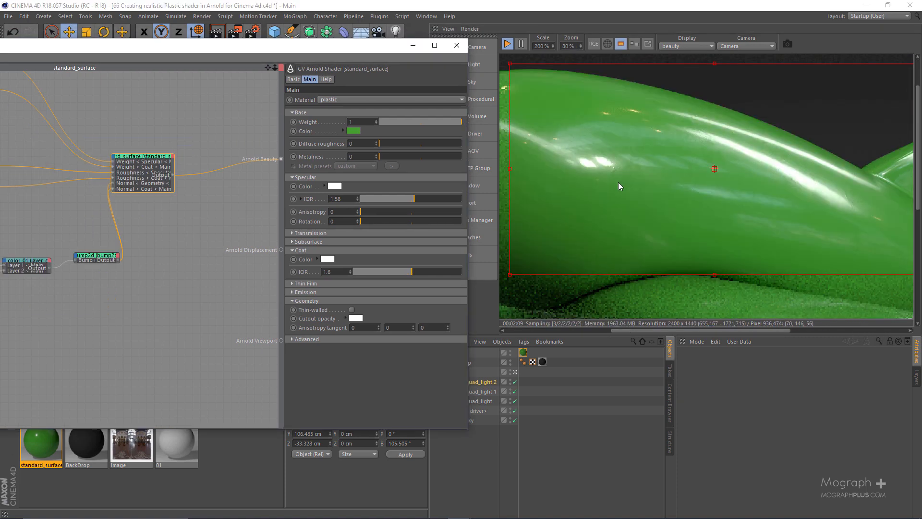
Inspect the fuselage surface up close and view its specular and coat passes, returning the display to beauty.
scroll(618, 183, up, 2)
scroll(595, 235, up, 1)
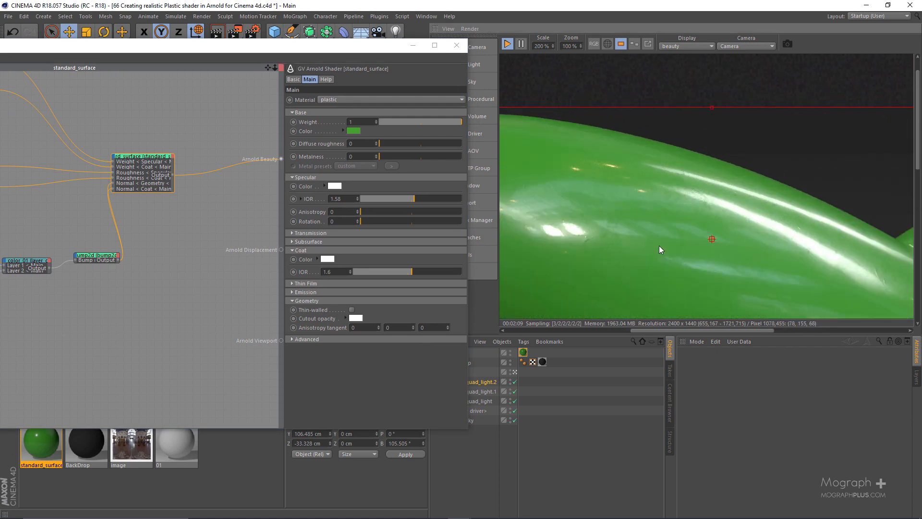
middle_drag(661, 249, 576, 181)
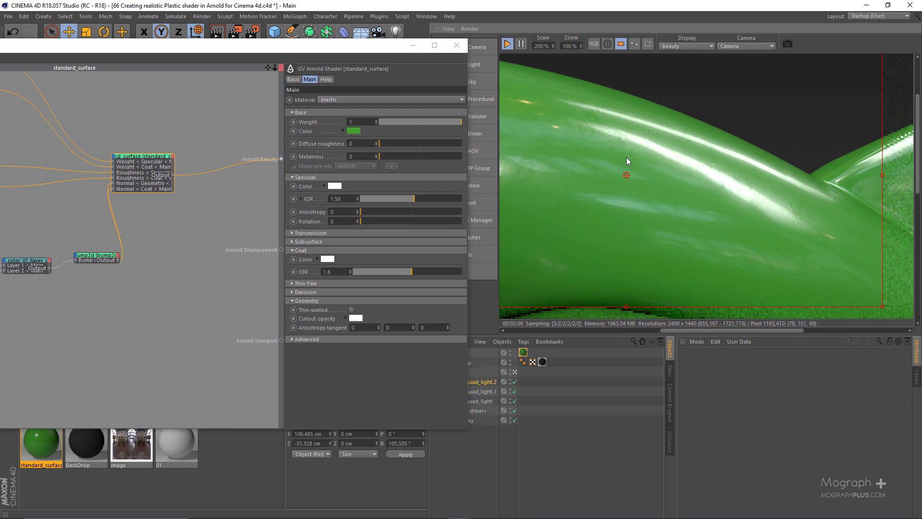
mouse_move(540, 166)
mouse_down()
mouse_move(650, 168)
mouse_move(663, 157)
mouse_move(621, 156)
mouse_up()
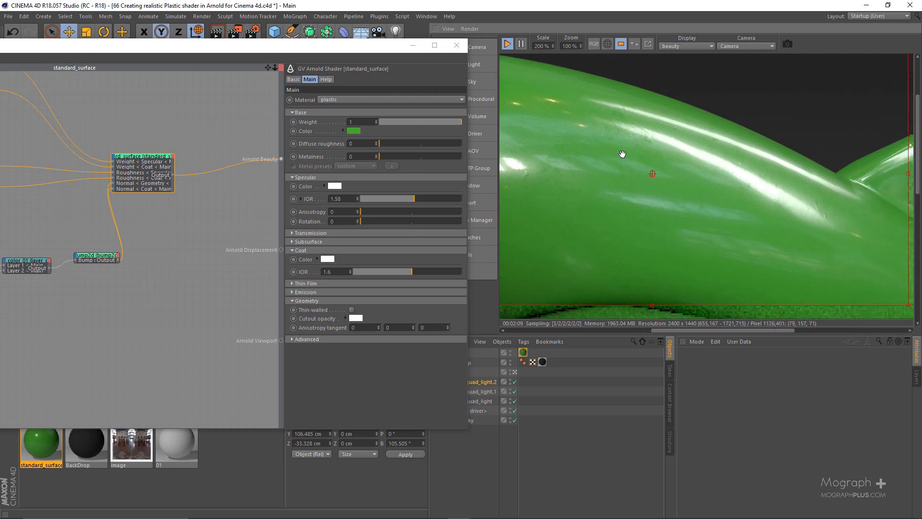
click(668, 47)
click(704, 94)
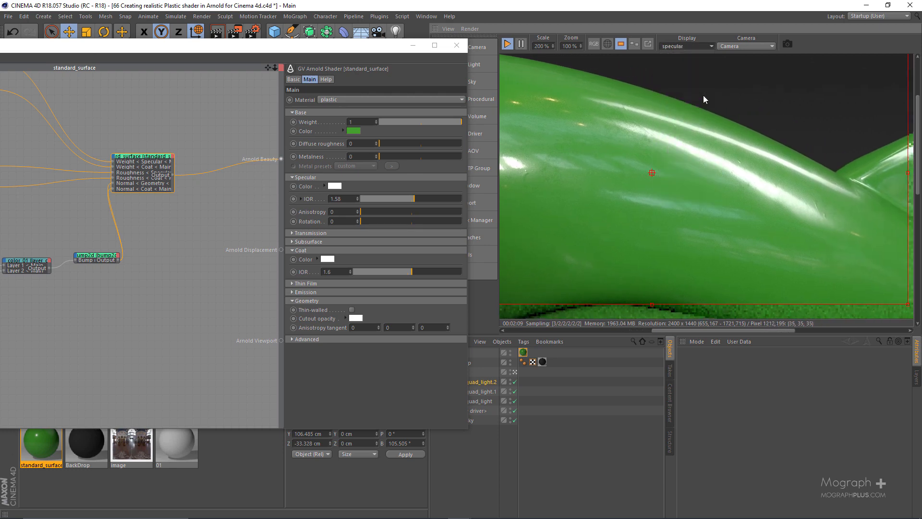
click(687, 46)
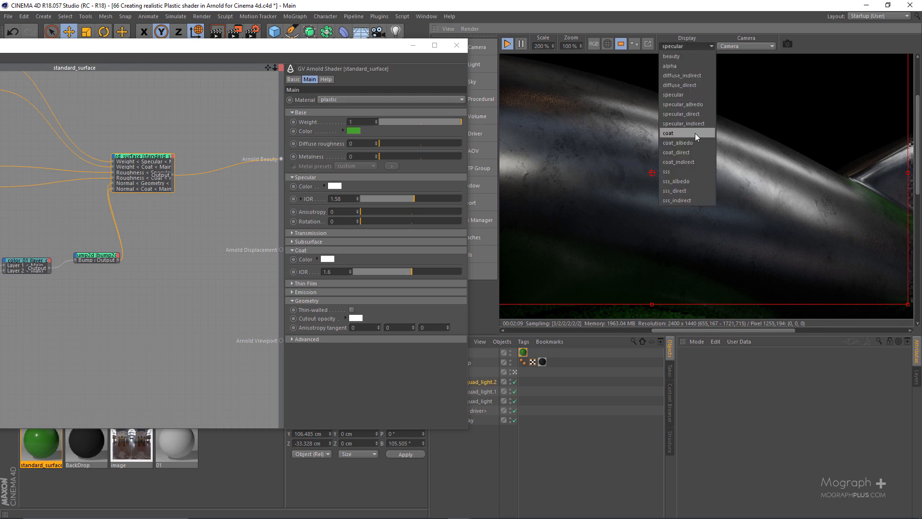
click(695, 133)
click(684, 46)
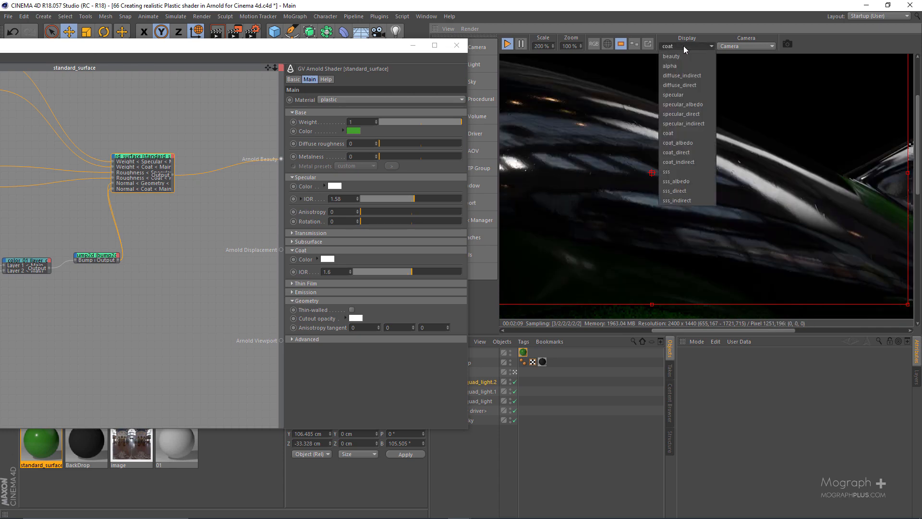
click(684, 46)
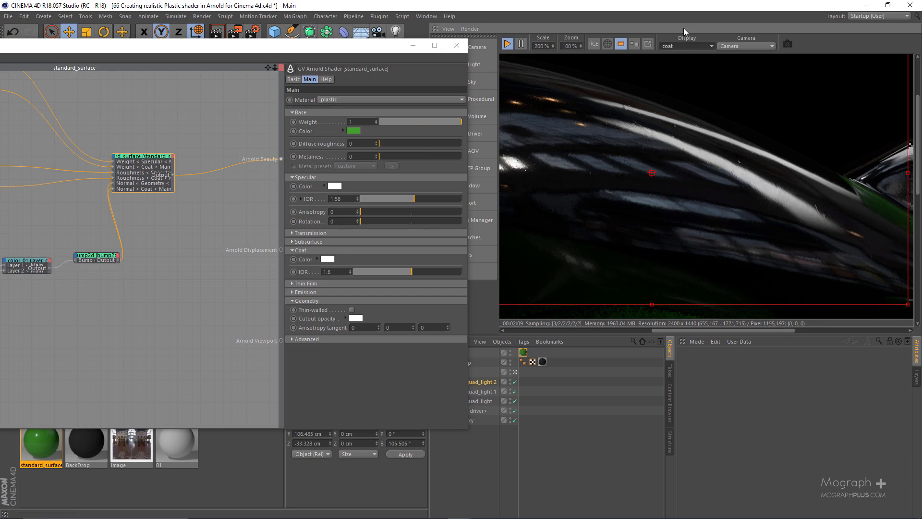
click(688, 46)
click(672, 56)
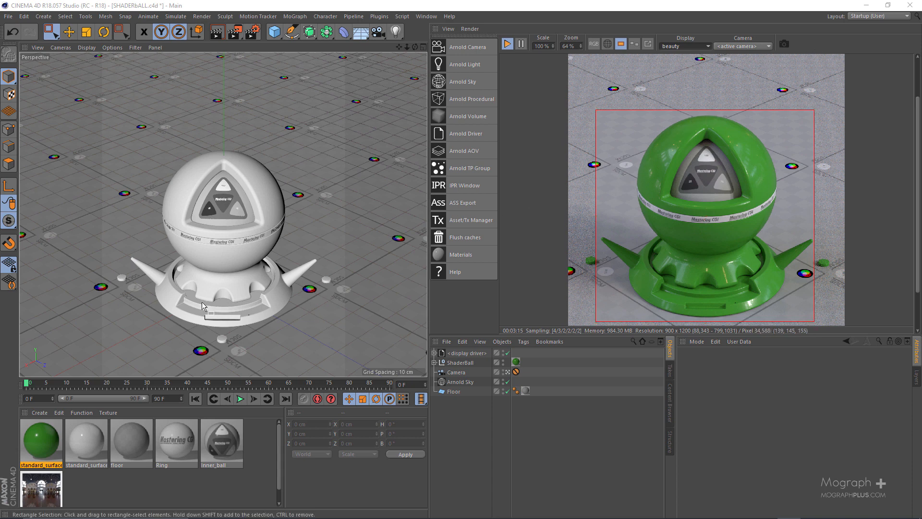
Take a snapshot of the shader ball render and open the green standard_surface material's shader network.
click(783, 44)
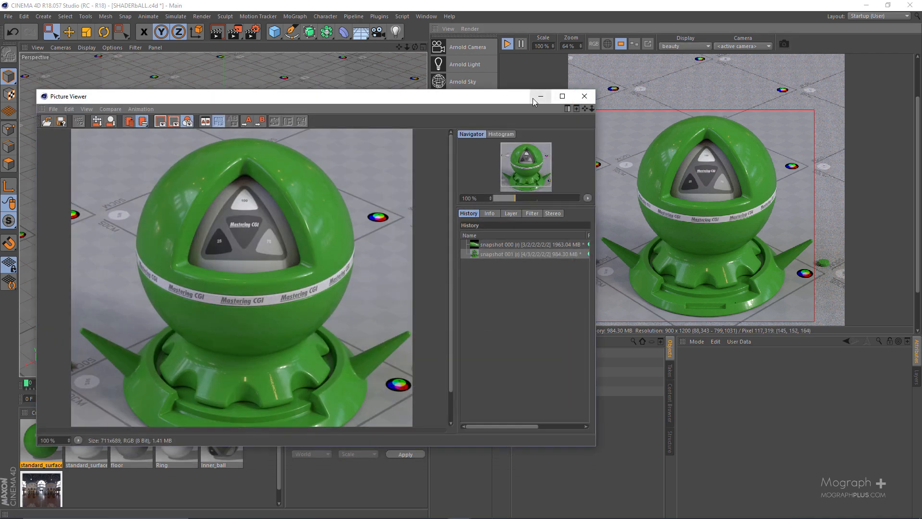
drag(532, 98, 572, 473)
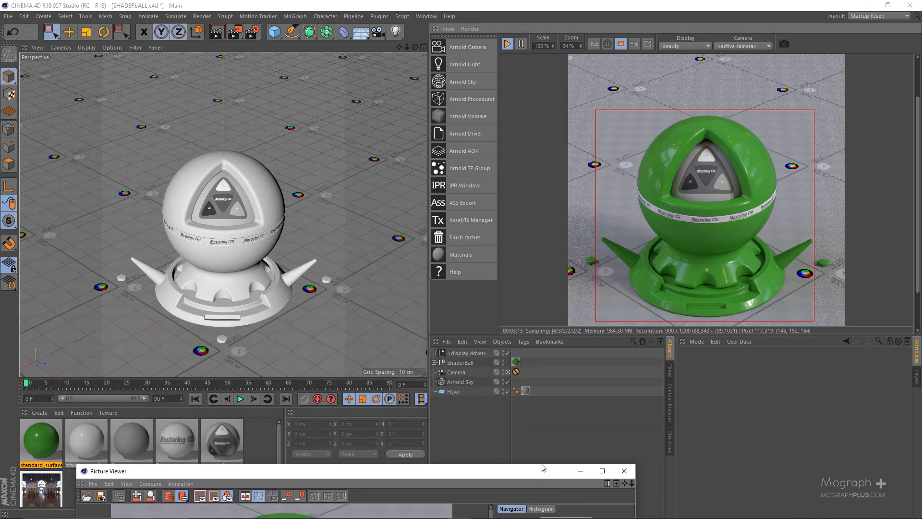
double_click(39, 441)
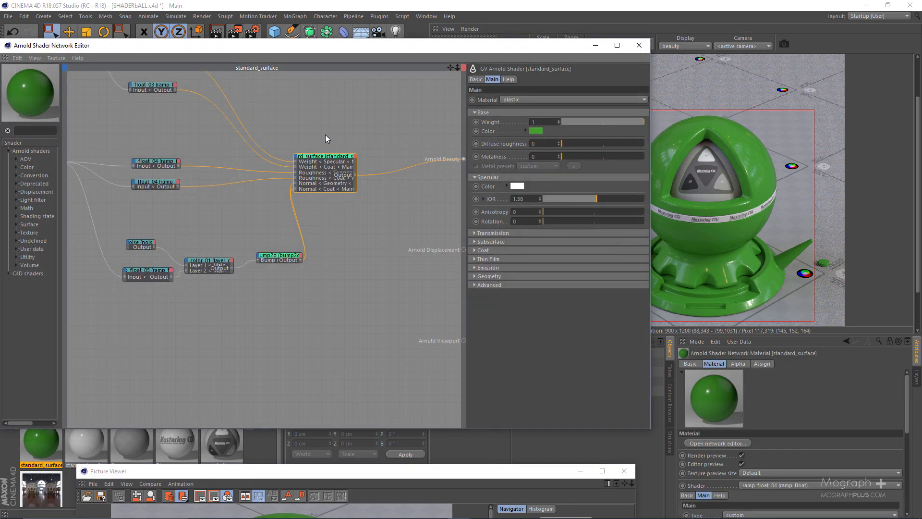
Set the standard_surface subsurface weight to 0.21 and copy the green base color into the subsurface color.
click(509, 241)
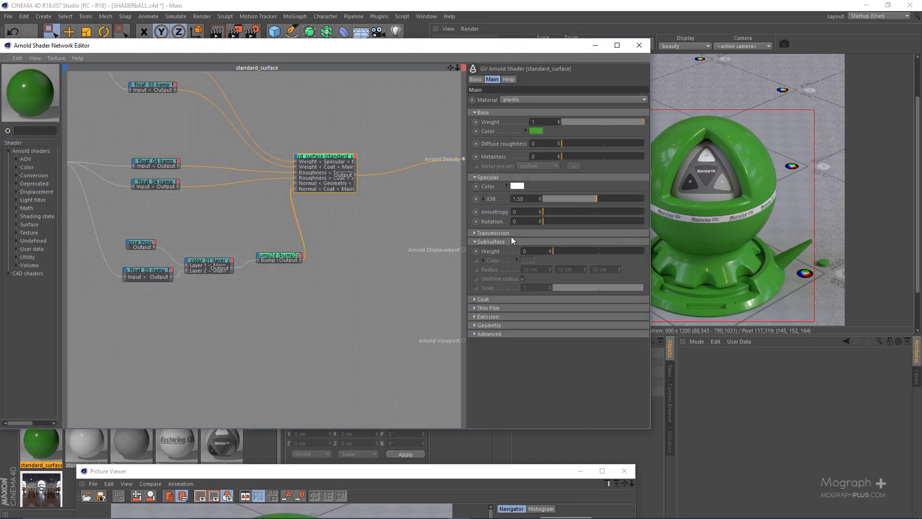
drag(469, 53, 349, 71)
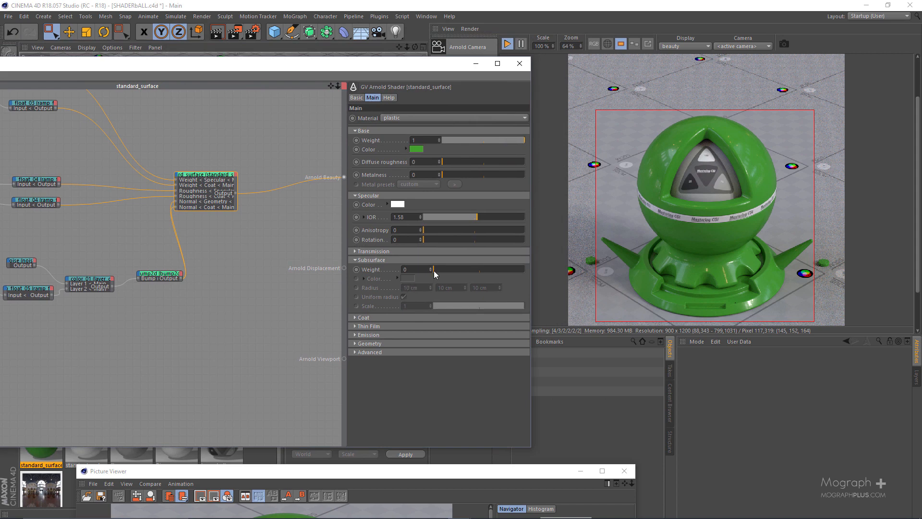
drag(441, 272, 453, 271)
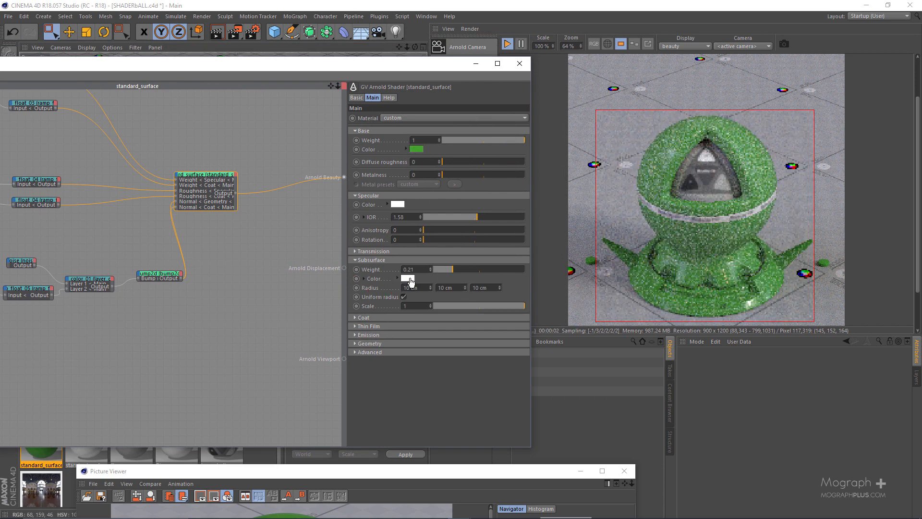
drag(410, 279, 410, 279)
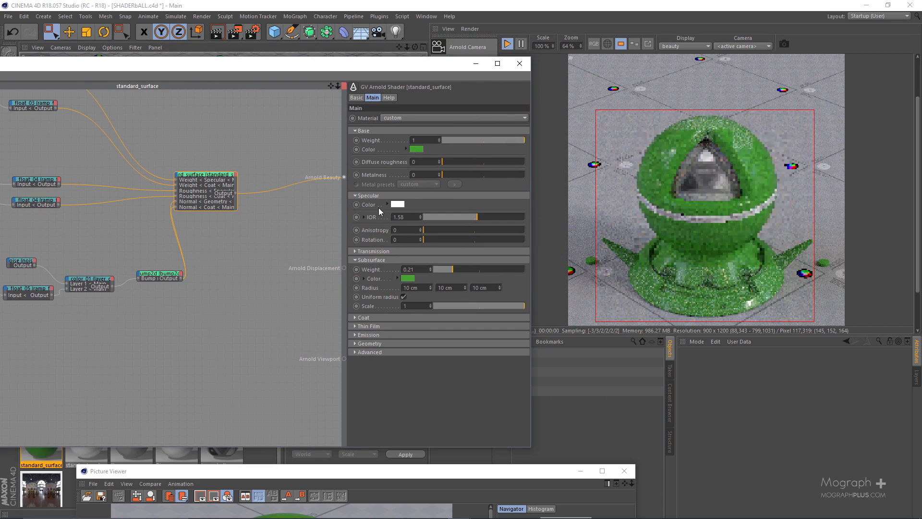
Set the subsurface radius to 5 cm.
double_click(414, 285)
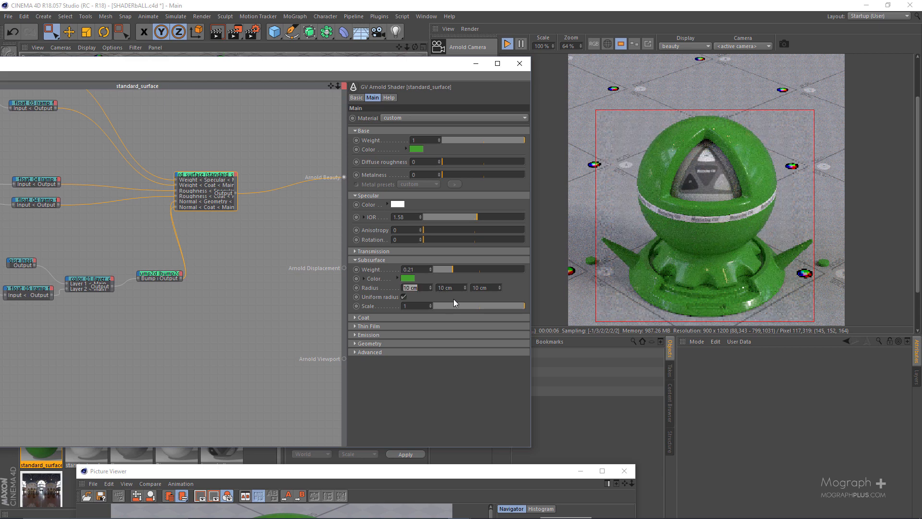
text(5)
key(Return)
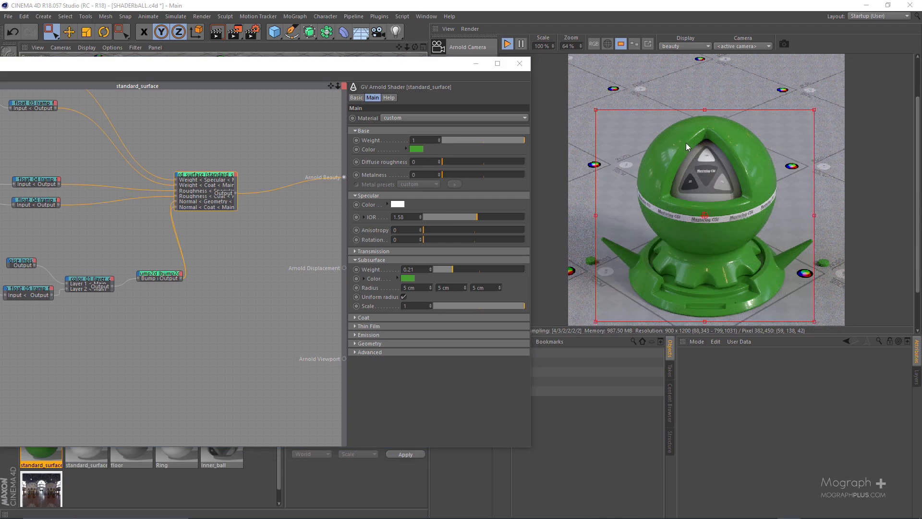
Take a snapshot of the subsurface render and compare it up close with the shader ball snapshot without subsurface.
click(784, 44)
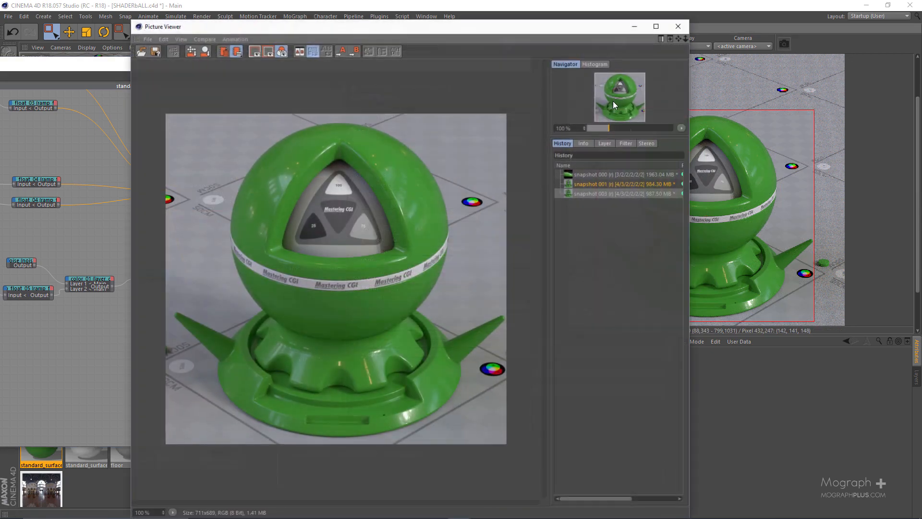
click(581, 184)
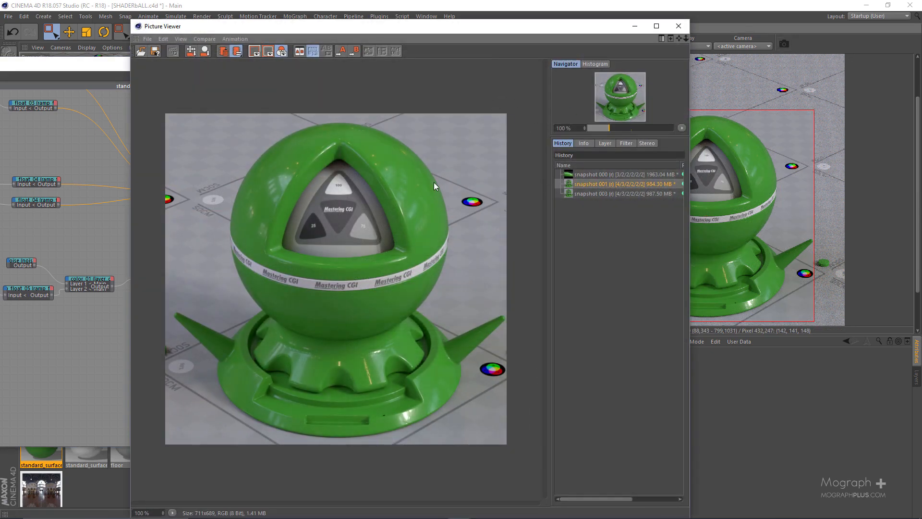
key(Down)
key(Up)
key(Down)
key(Up)
key(Down)
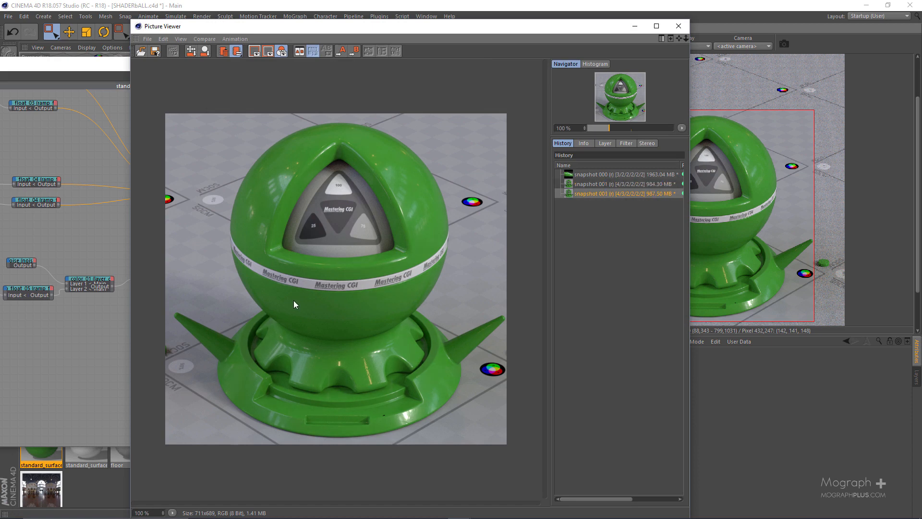
key(Up)
key(Down)
scroll(275, 272, up, 2)
key(Up)
key(Down)
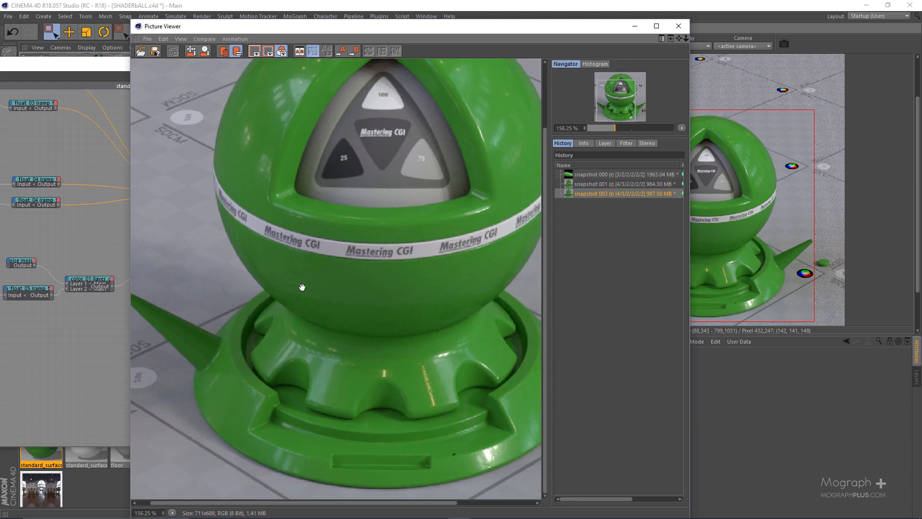
drag(364, 293, 288, 283)
key(Up)
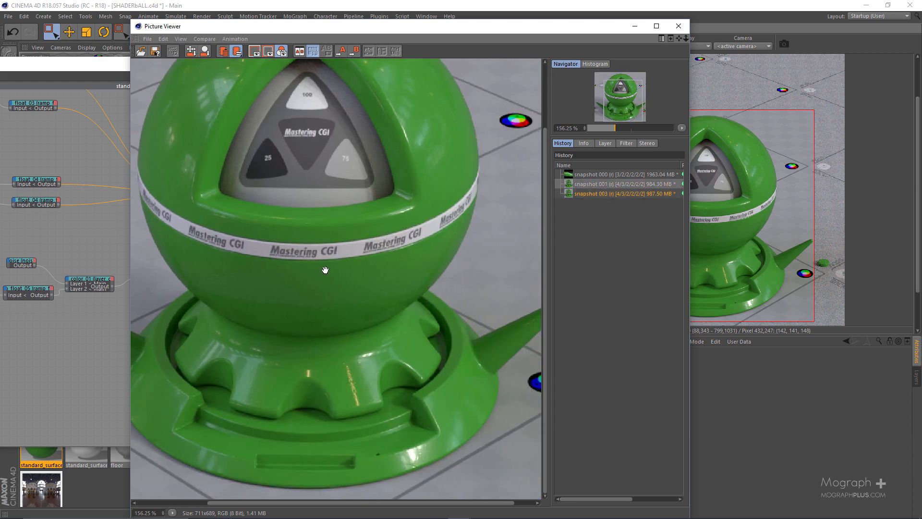
key(Down)
click(678, 26)
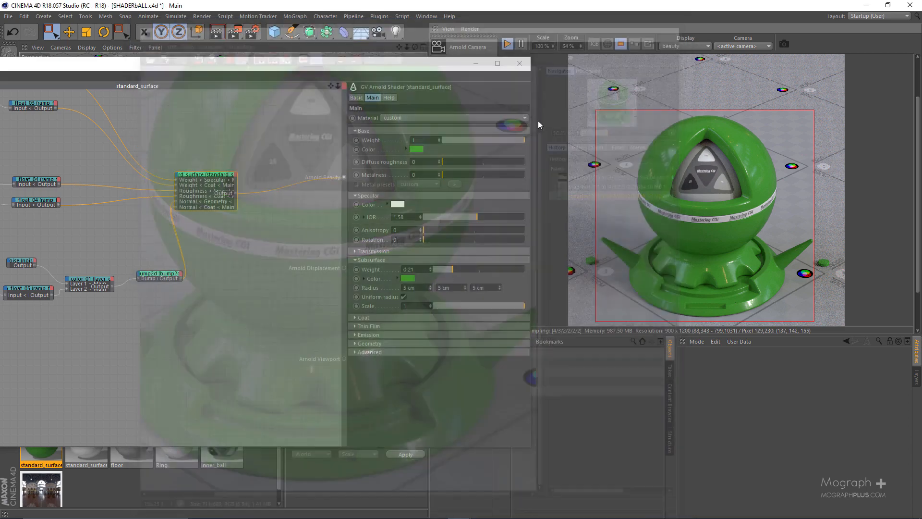
Set the subsurface radius of the standard_surface shader to 10 cm.
click(412, 287)
text(10)
key(Return)
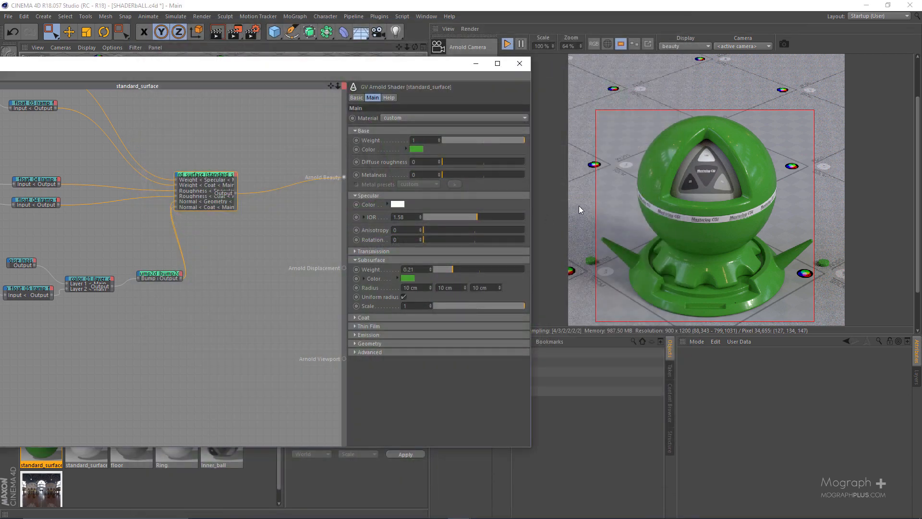
Take a snapshot of the render with the 10 cm subsurface radius and compare it repeatedly with the shader ball snapshot without subsurface.
click(782, 44)
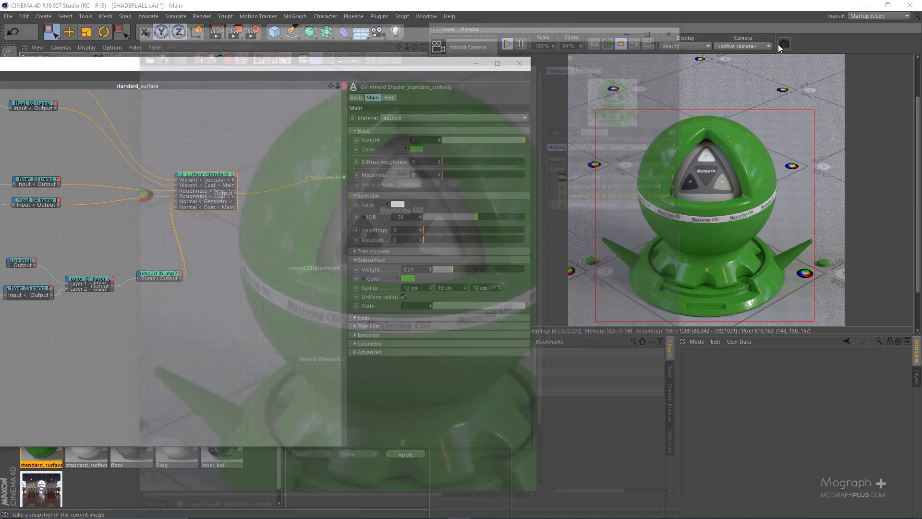
scroll(438, 205, up, 3)
drag(438, 205, 464, 209)
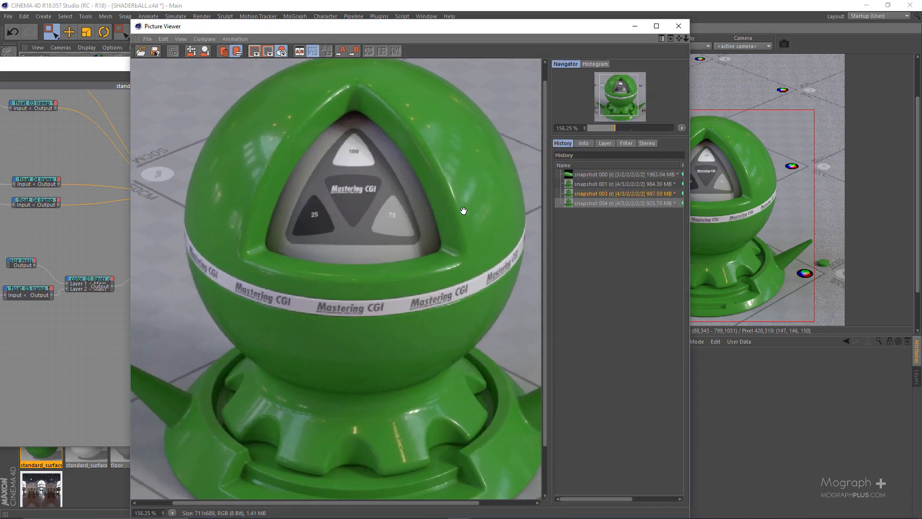
click(596, 183)
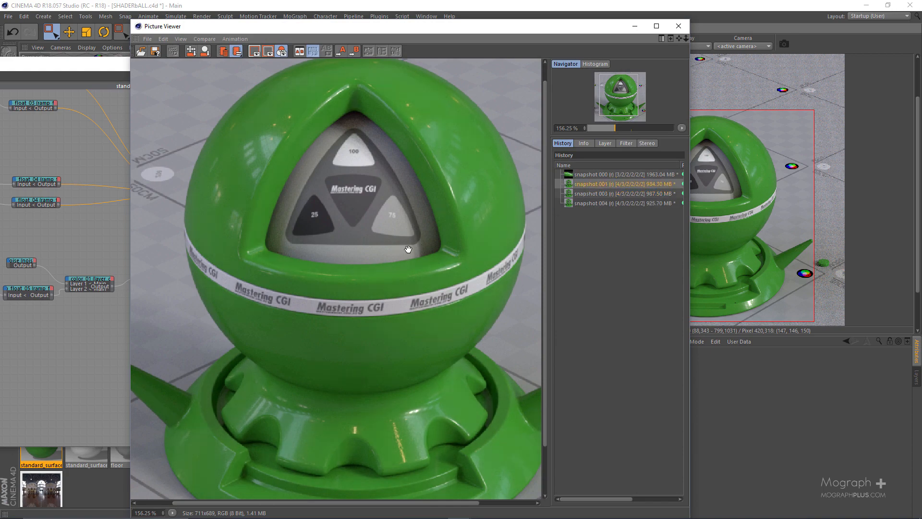
click(586, 203)
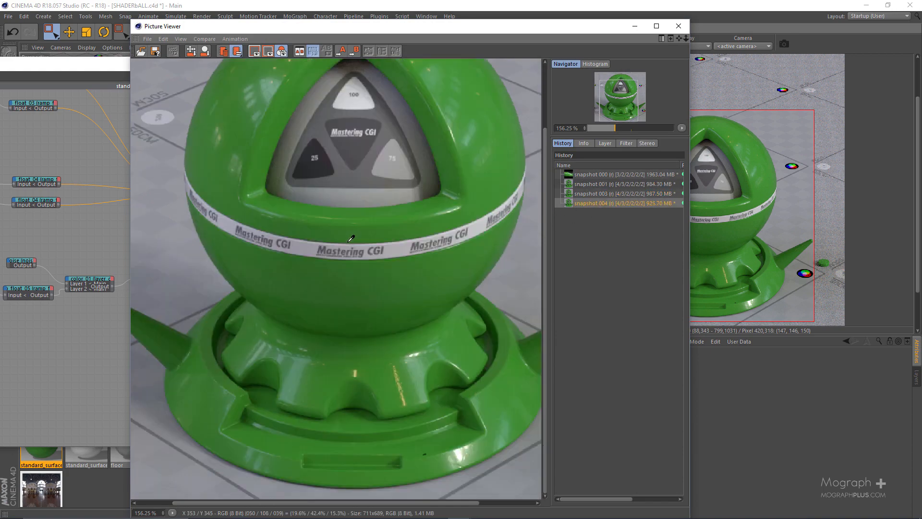
scroll(350, 246, down, 2)
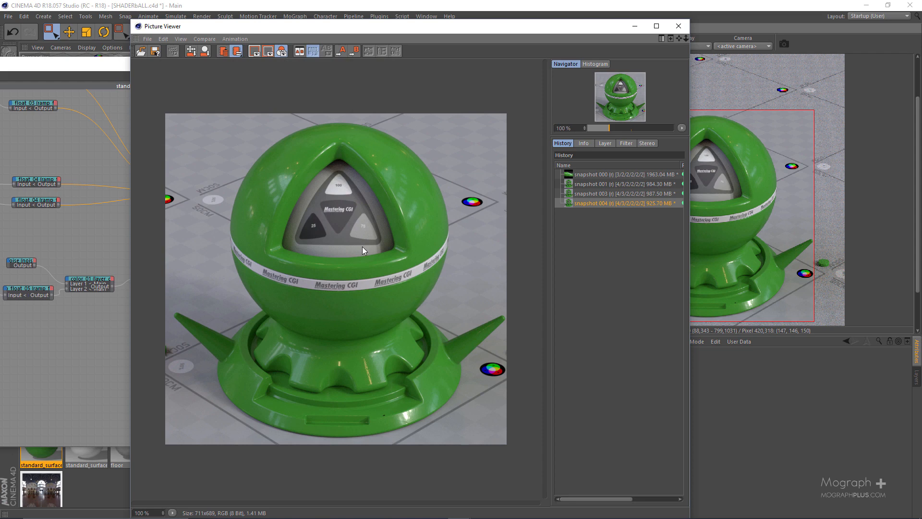
click(591, 183)
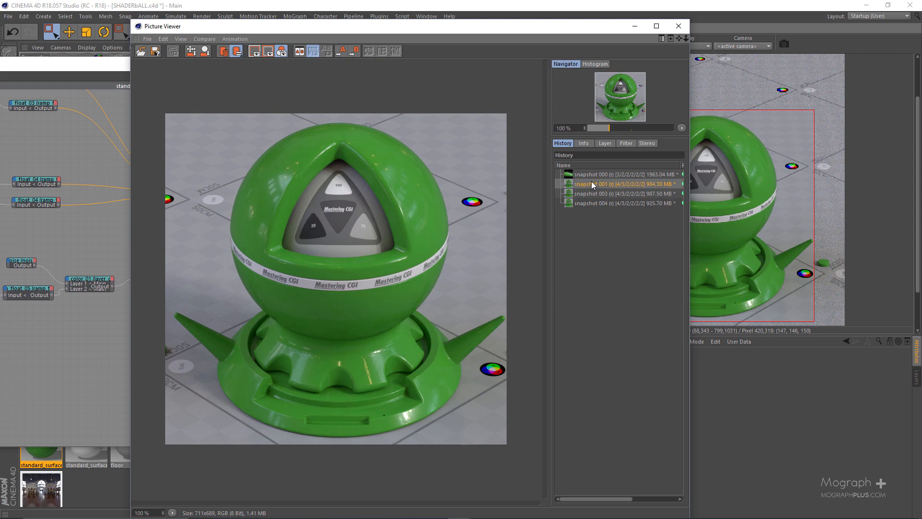
click(585, 204)
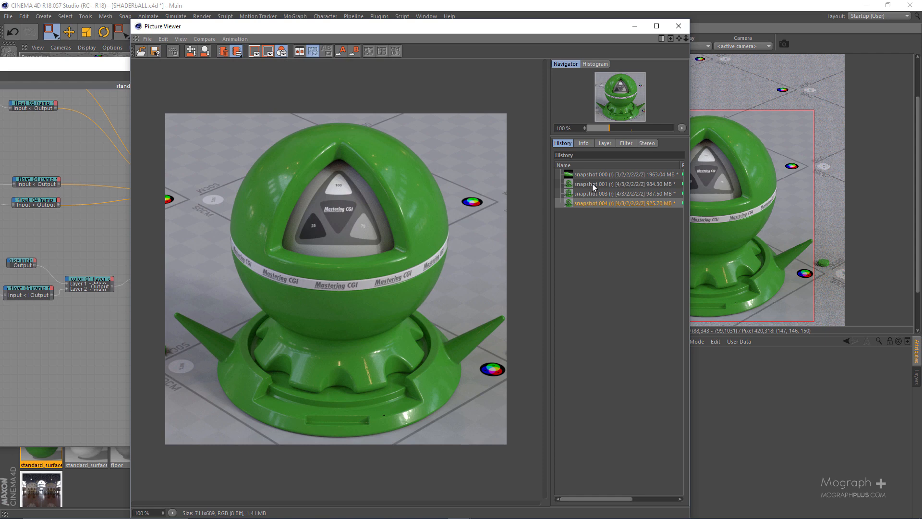
click(592, 184)
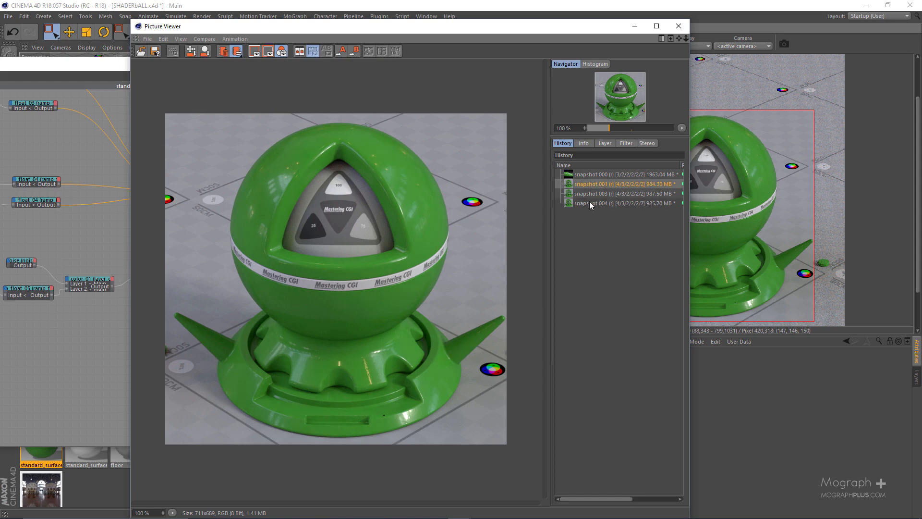
click(591, 204)
click(596, 185)
click(588, 201)
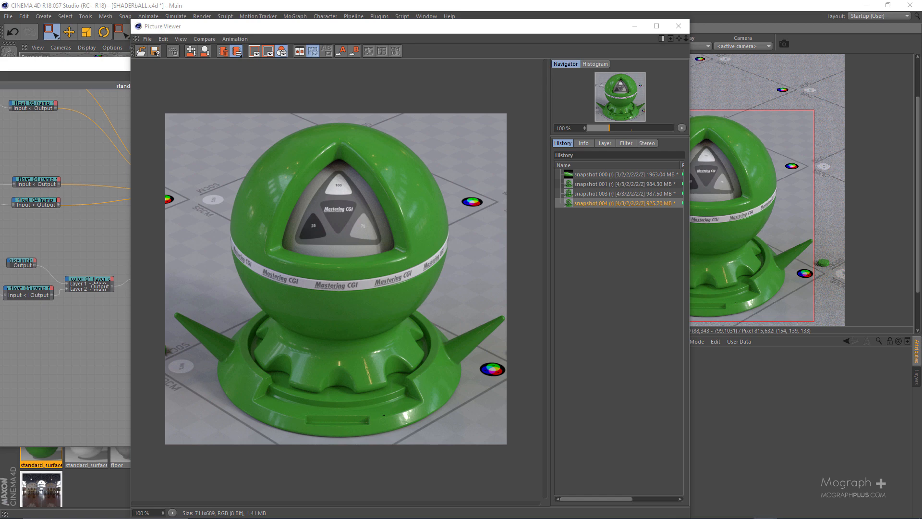
Bring in the reference photo of the red plastic toys for comparison with the render, and move it back off the screen.
drag(921, 107, 357, 106)
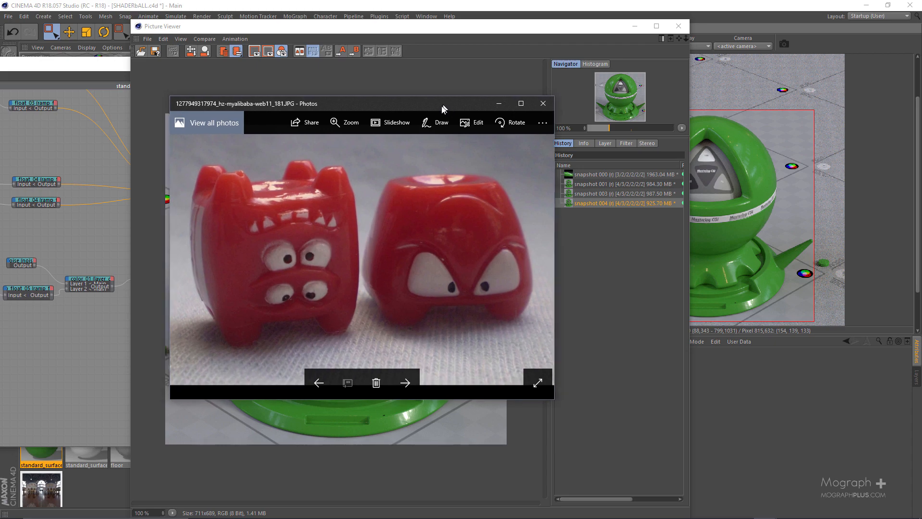
drag(439, 102, 488, 365)
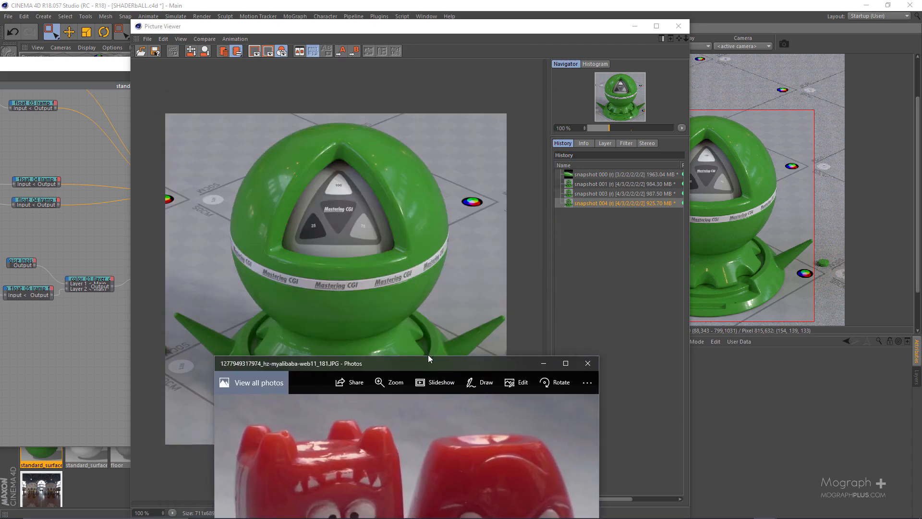
drag(424, 364, 921, 211)
drag(763, 207, 918, 223)
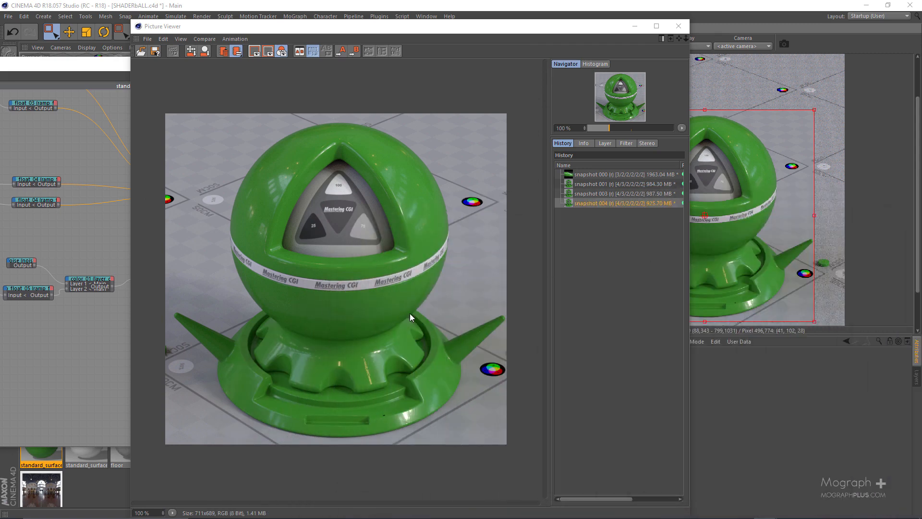
Close the Picture Viewer and the Arnold Shader Network Editor.
drag(577, 27, 524, 46)
click(671, 44)
click(670, 45)
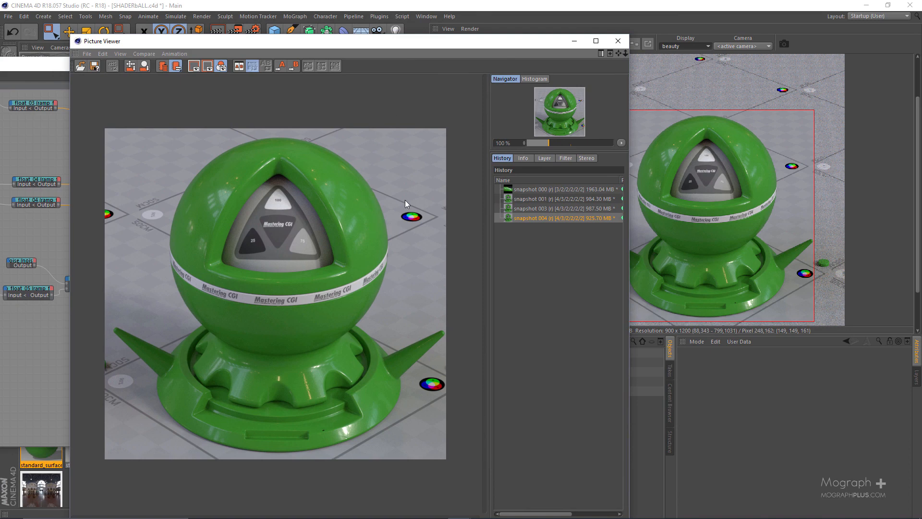
drag(533, 45, 422, 60)
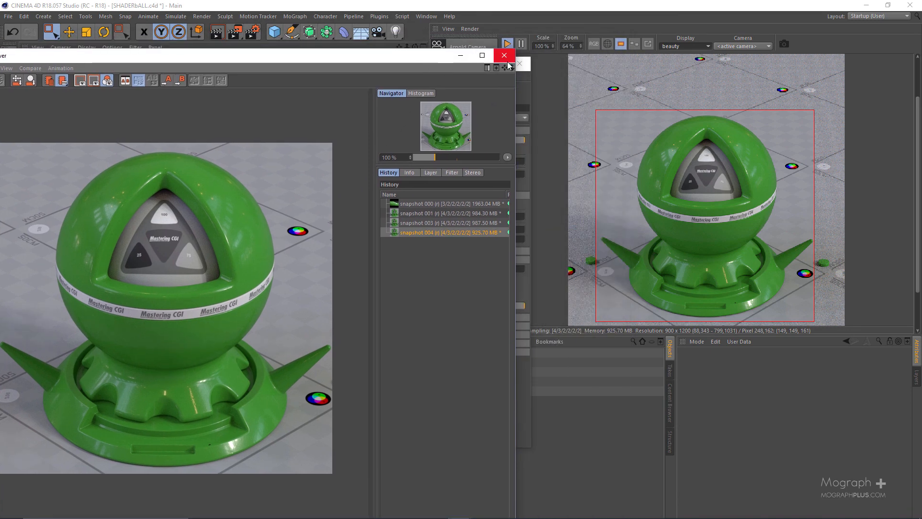
click(506, 60)
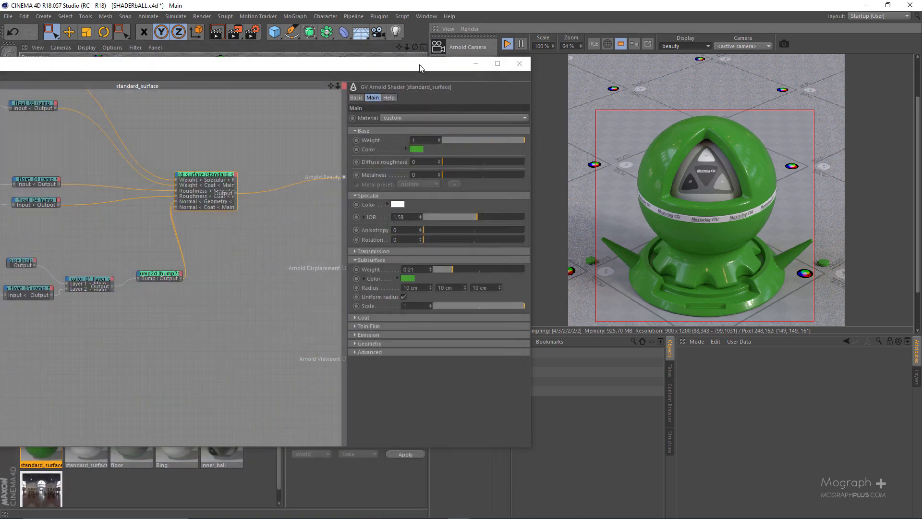
drag(419, 68, 546, 61)
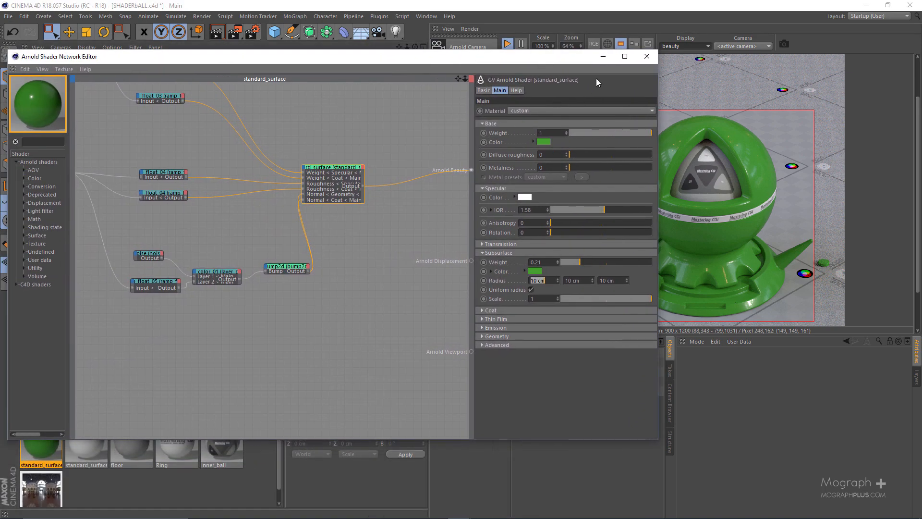
click(647, 56)
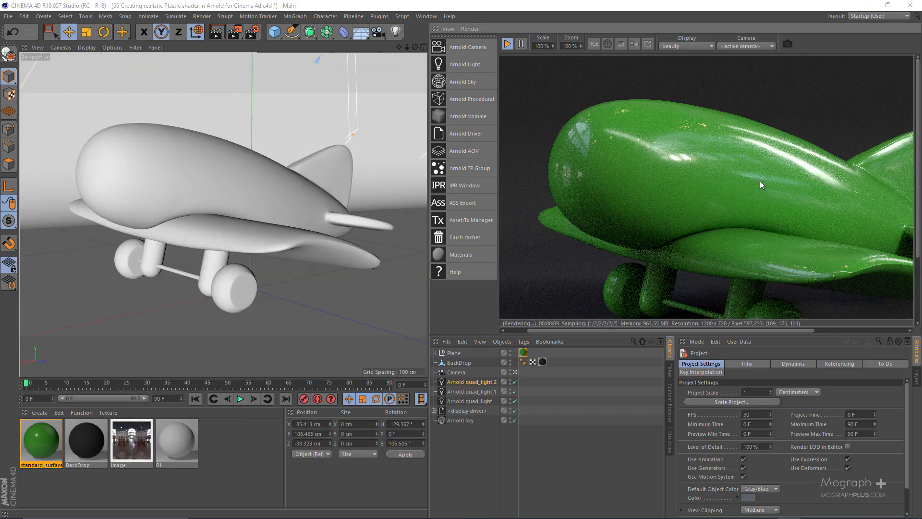
Open the render settings of the toy airplane scene and check the system, sampling and output size settings.
middle_drag(764, 184, 689, 171)
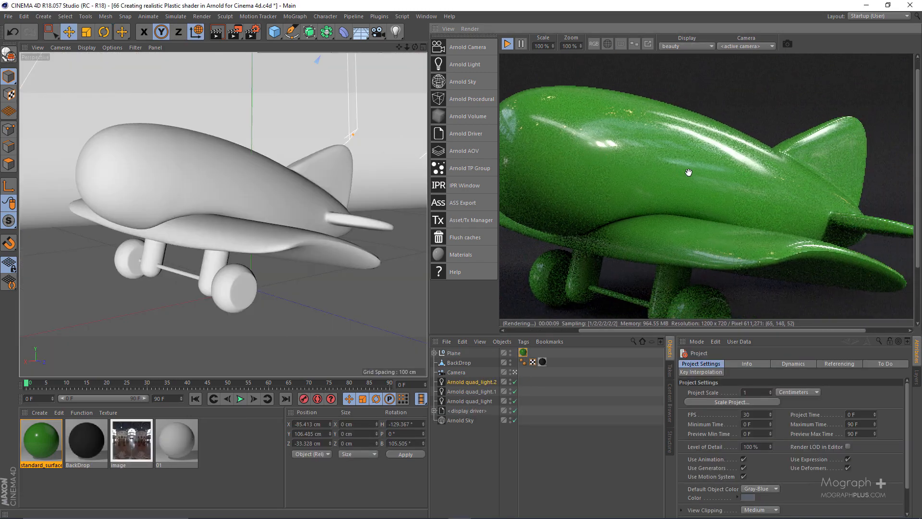
click(252, 31)
click(315, 107)
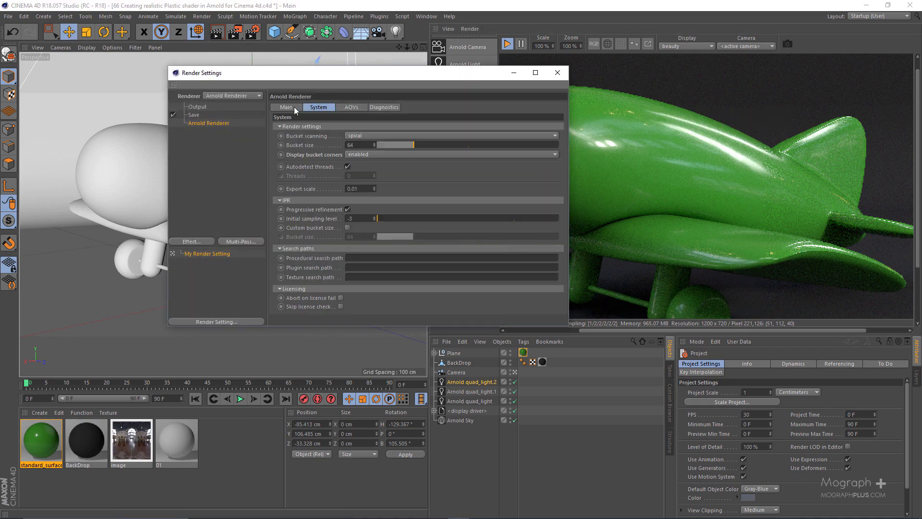
click(293, 107)
click(196, 107)
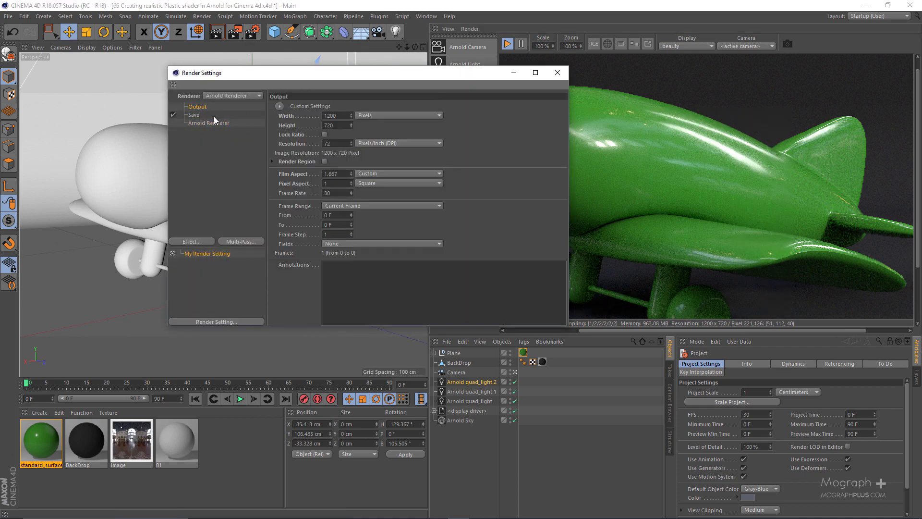
double_click(340, 116)
Set the Arnold sampling to Camera (AA) 5, Diffuse 4 and Specular 4.
click(214, 123)
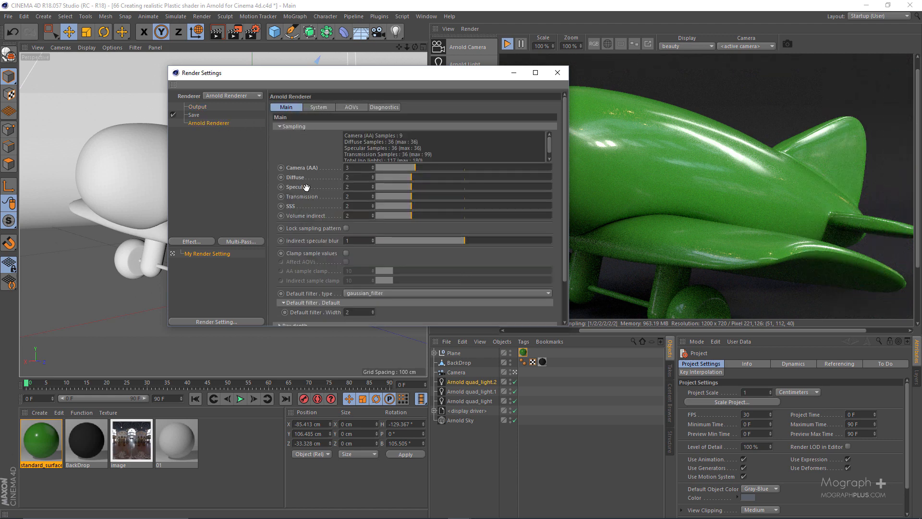
scroll(305, 187, down, 2)
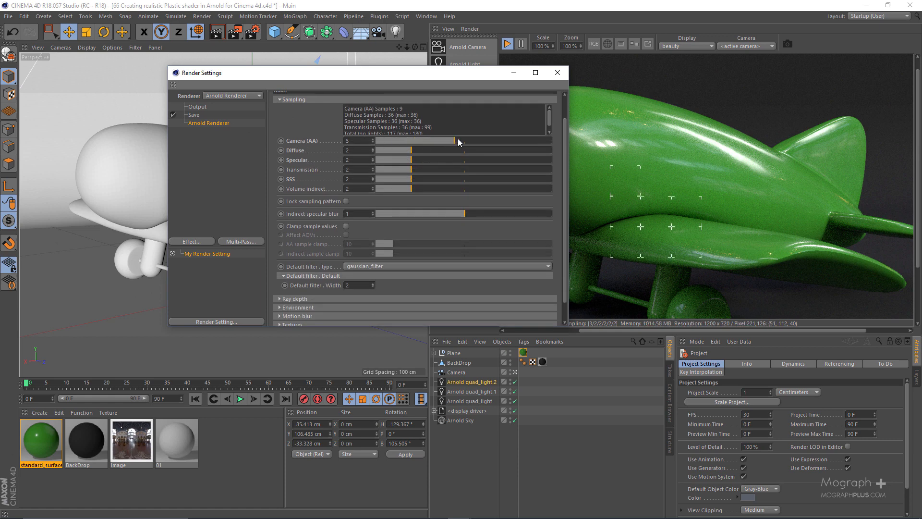
click(432, 151)
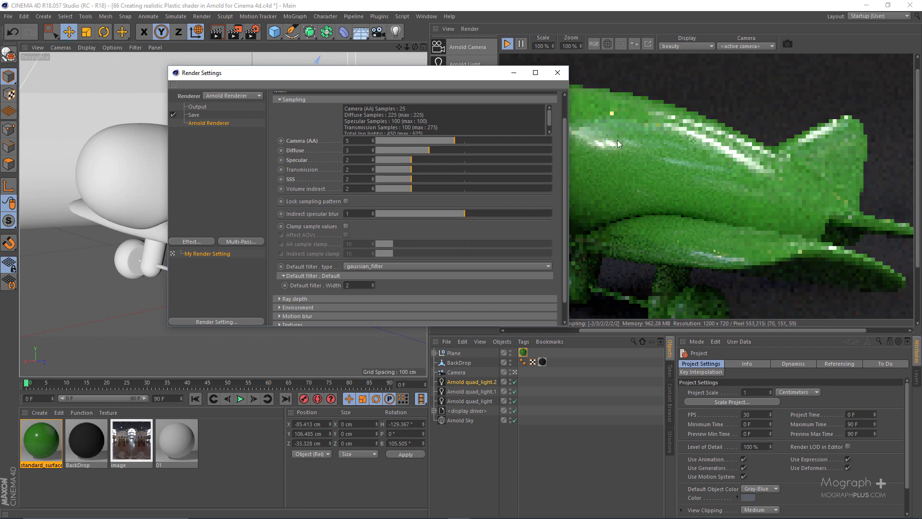
click(431, 161)
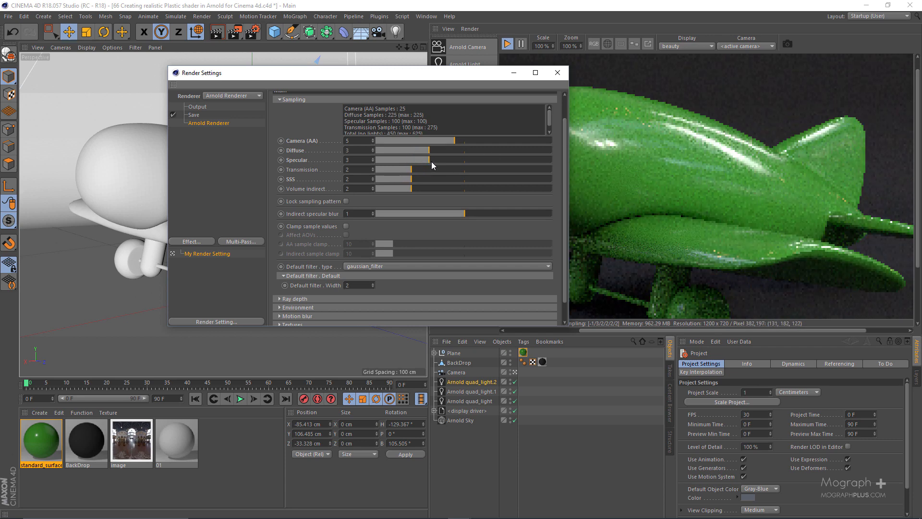
click(447, 150)
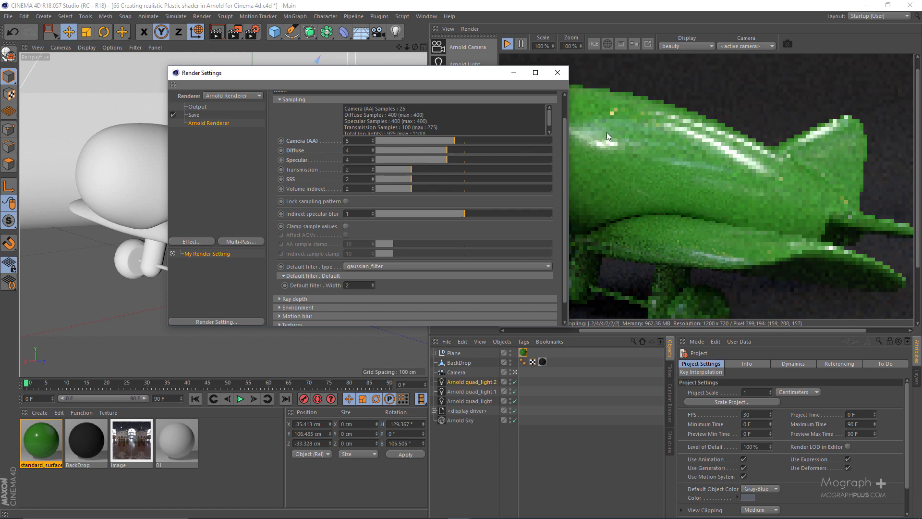
Review the output resolution and the Arnold Renderer sampling settings of the airplane scene.
drag(451, 72, 291, 69)
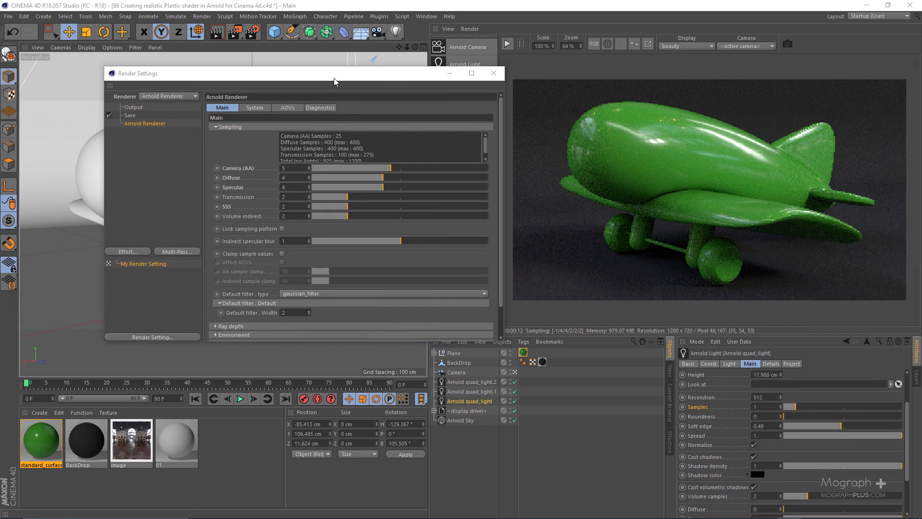
drag(334, 79, 316, 74)
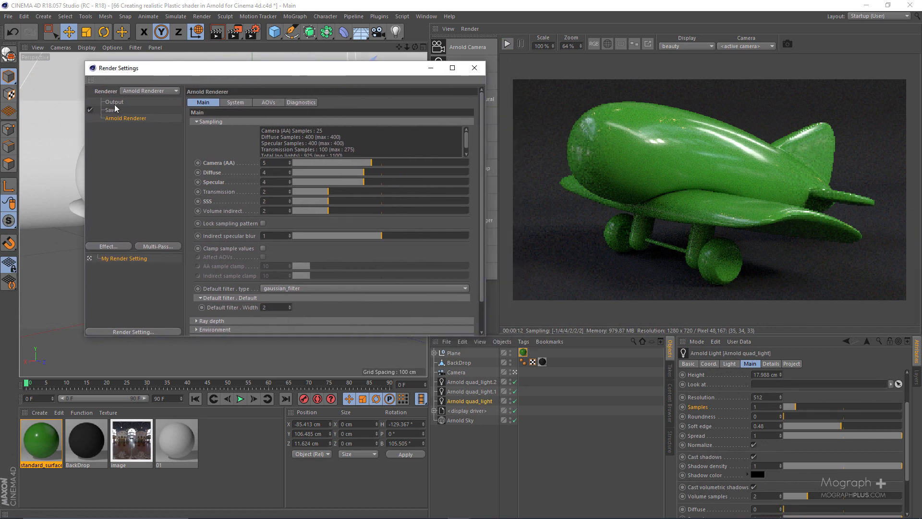
click(114, 103)
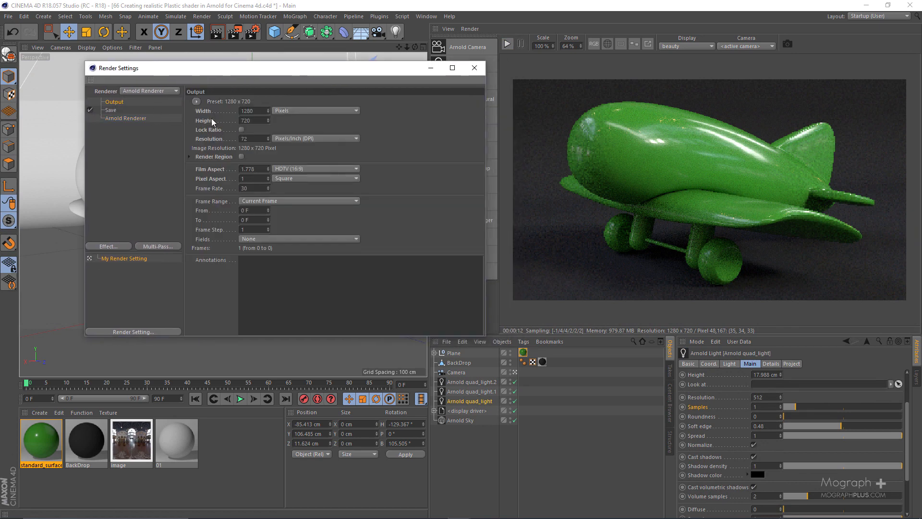
drag(254, 120, 229, 118)
drag(357, 72, 374, 63)
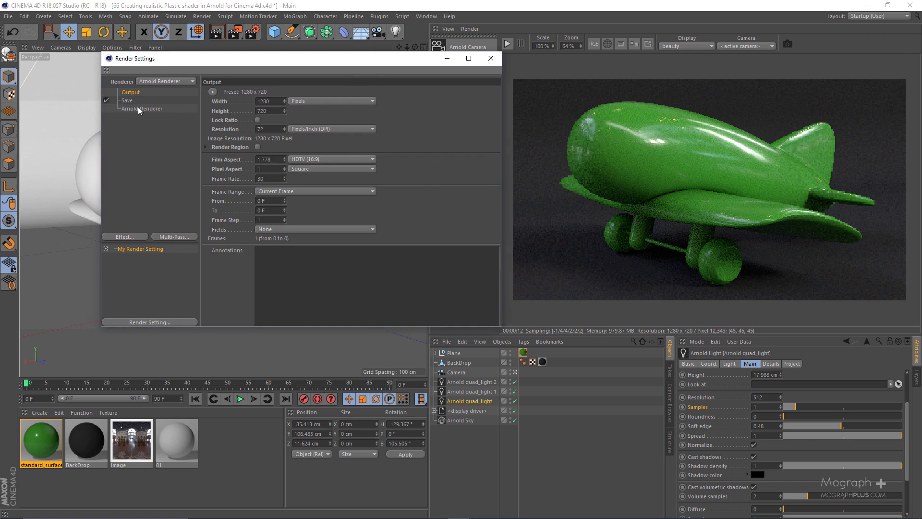
click(138, 109)
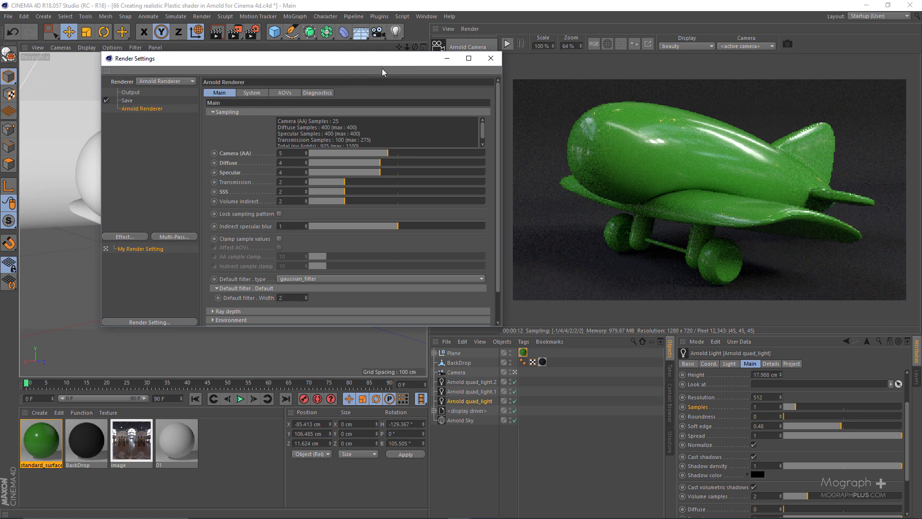
drag(388, 60, 321, 59)
Examine the sample settings of the Arnold quad lights and the Arnold Sky.
click(482, 391)
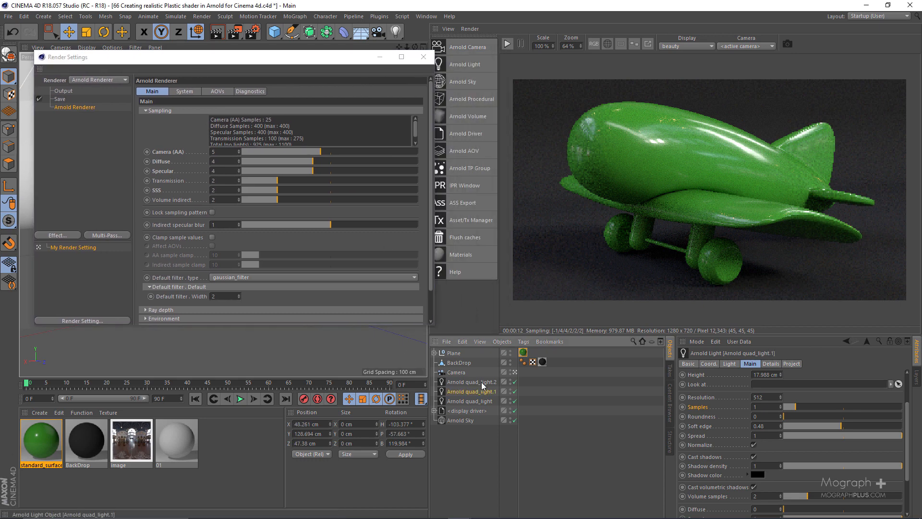
click(480, 401)
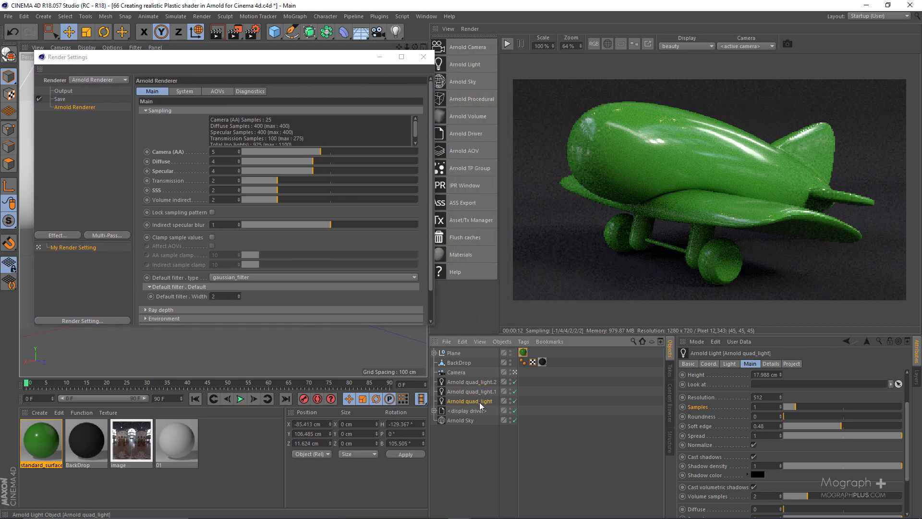
click(463, 422)
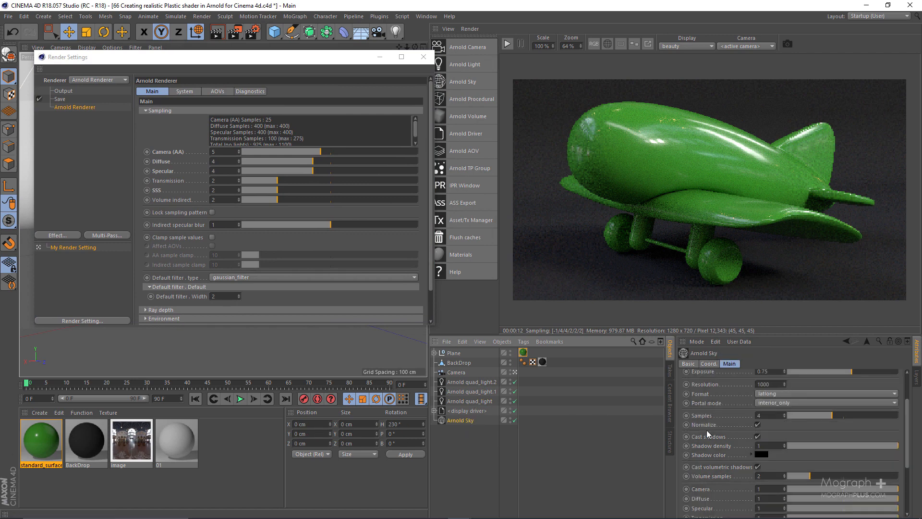
scroll(715, 398, down, 3)
scroll(715, 398, up, 3)
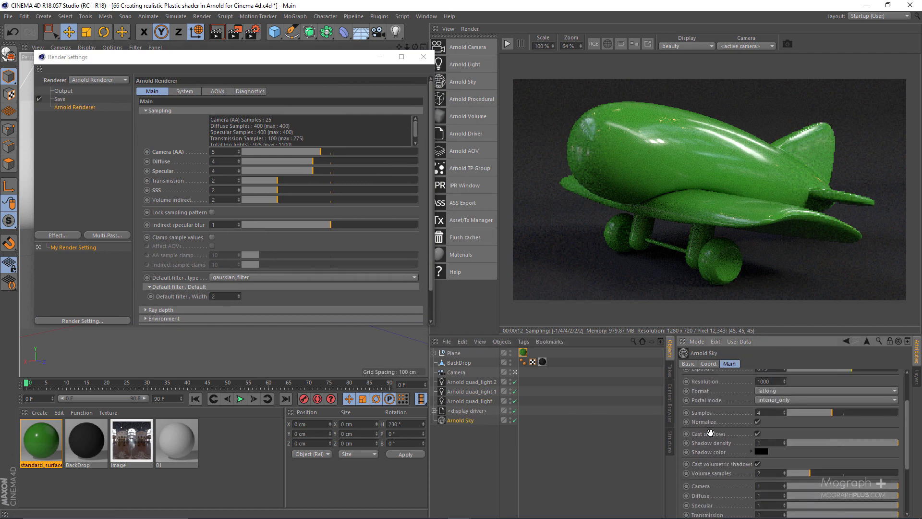
click(457, 401)
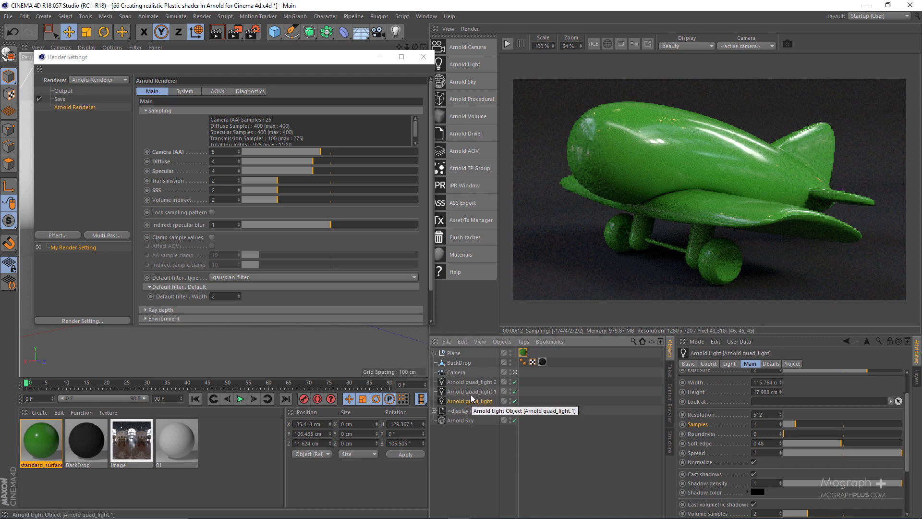
Set the samples of all three Arnold quad lights to 4.
shift+click(482, 383)
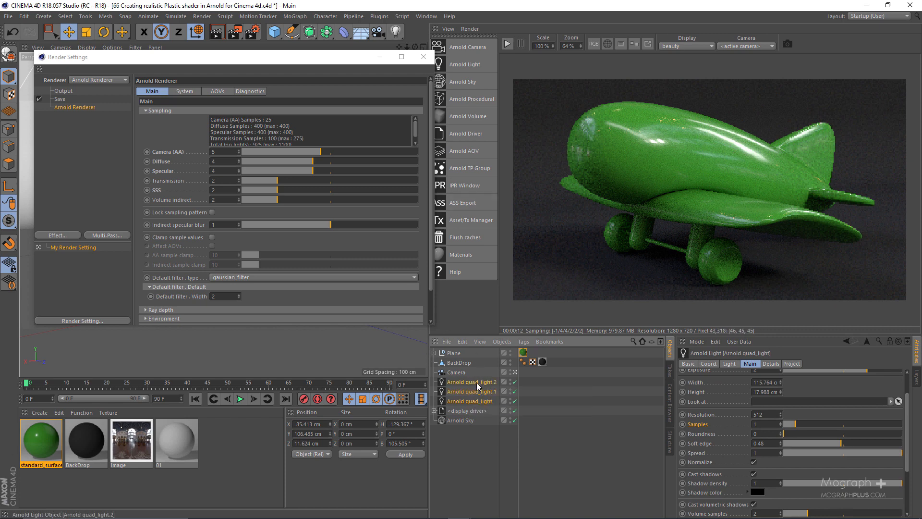
drag(769, 425, 691, 425)
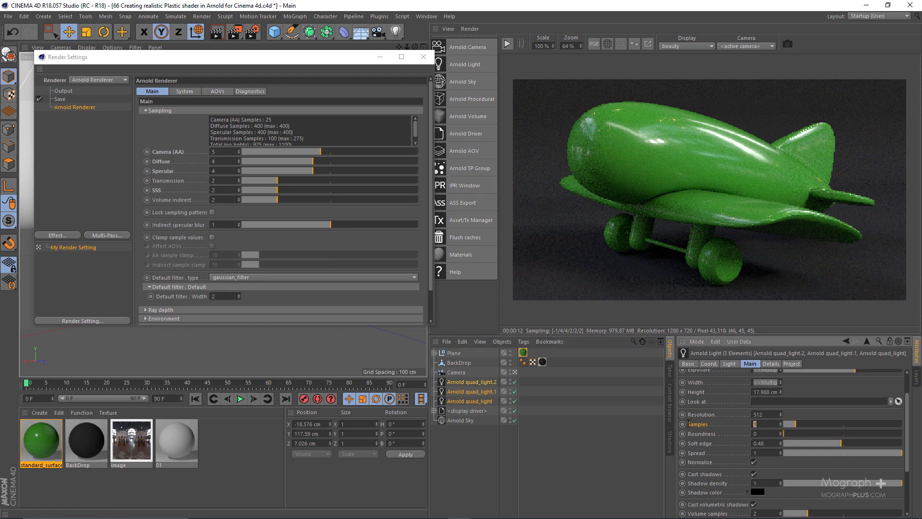
text(4)
key(Return)
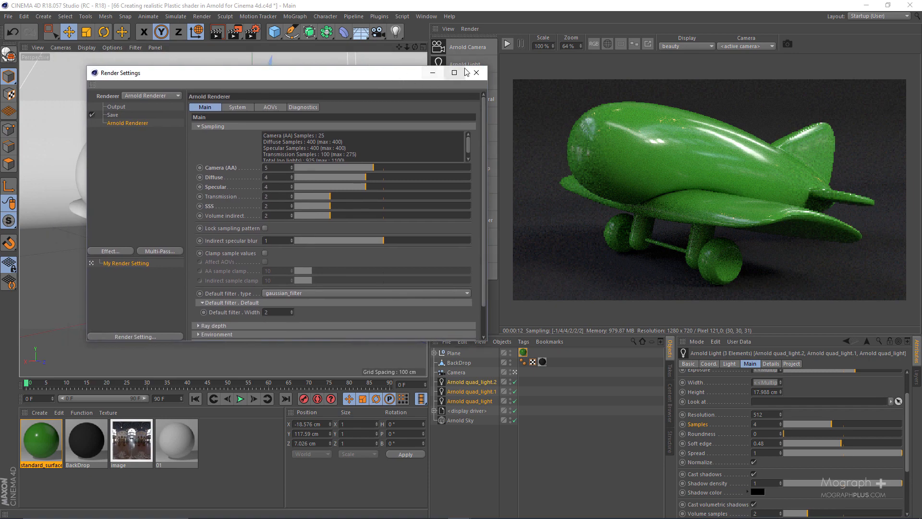
Close the render settings, render the toy airplane scene to the Picture Viewer and inspect the plastic surface up close.
click(476, 73)
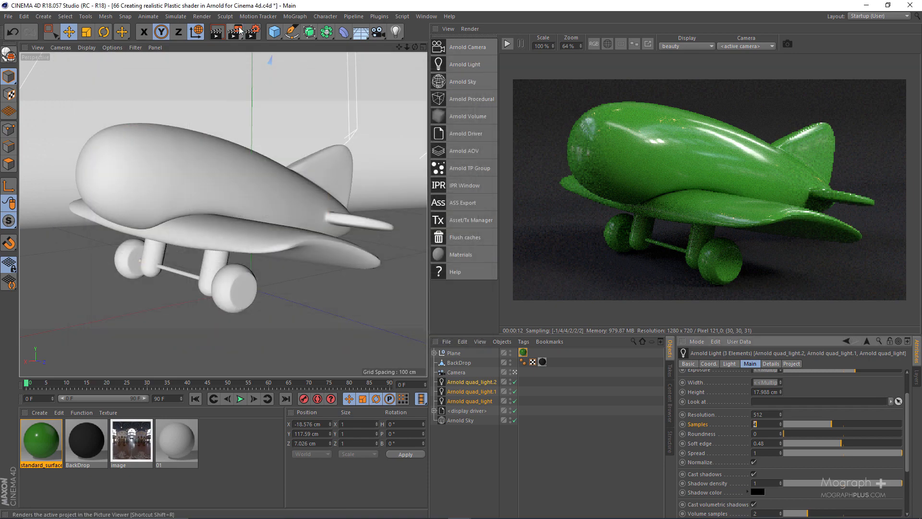
click(236, 30)
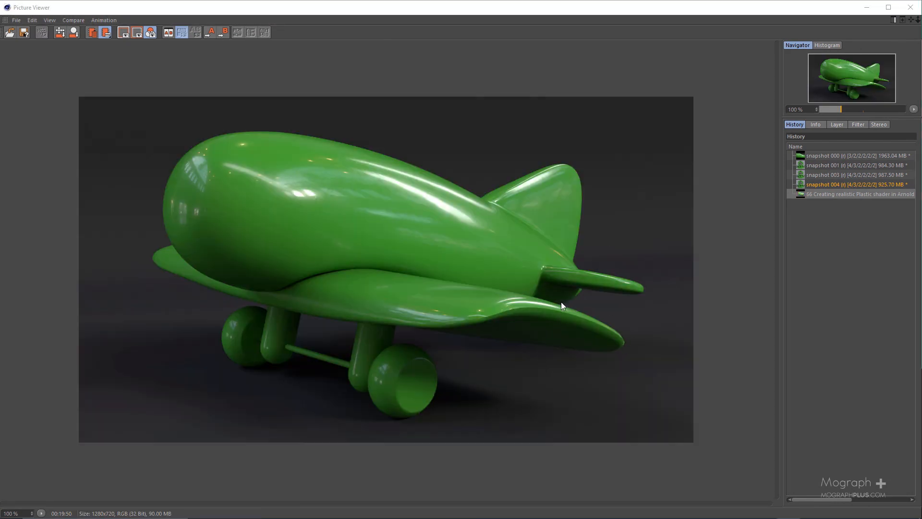
scroll(348, 184, up, 3)
drag(469, 192, 512, 195)
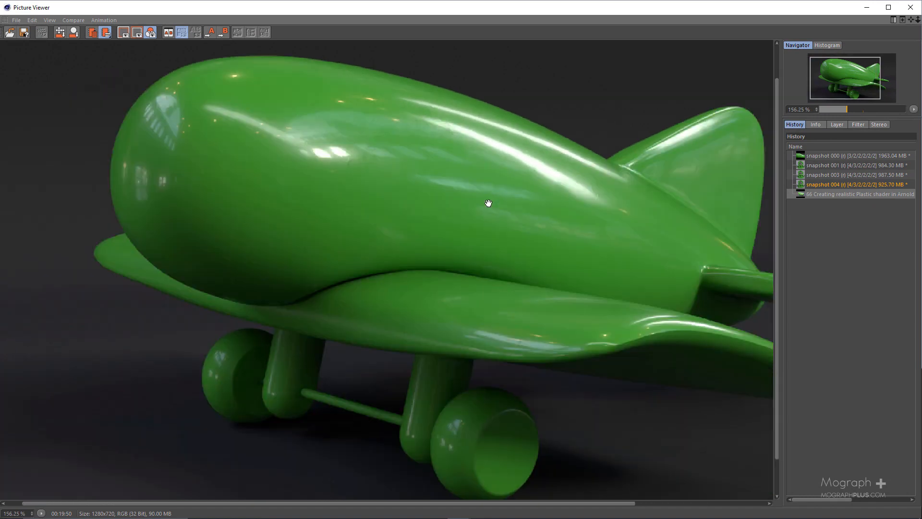
scroll(487, 202, down, 2)
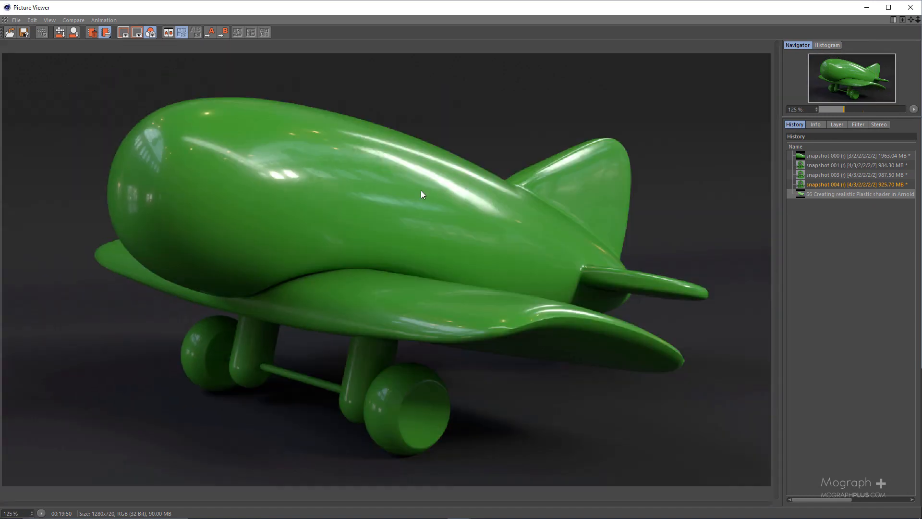